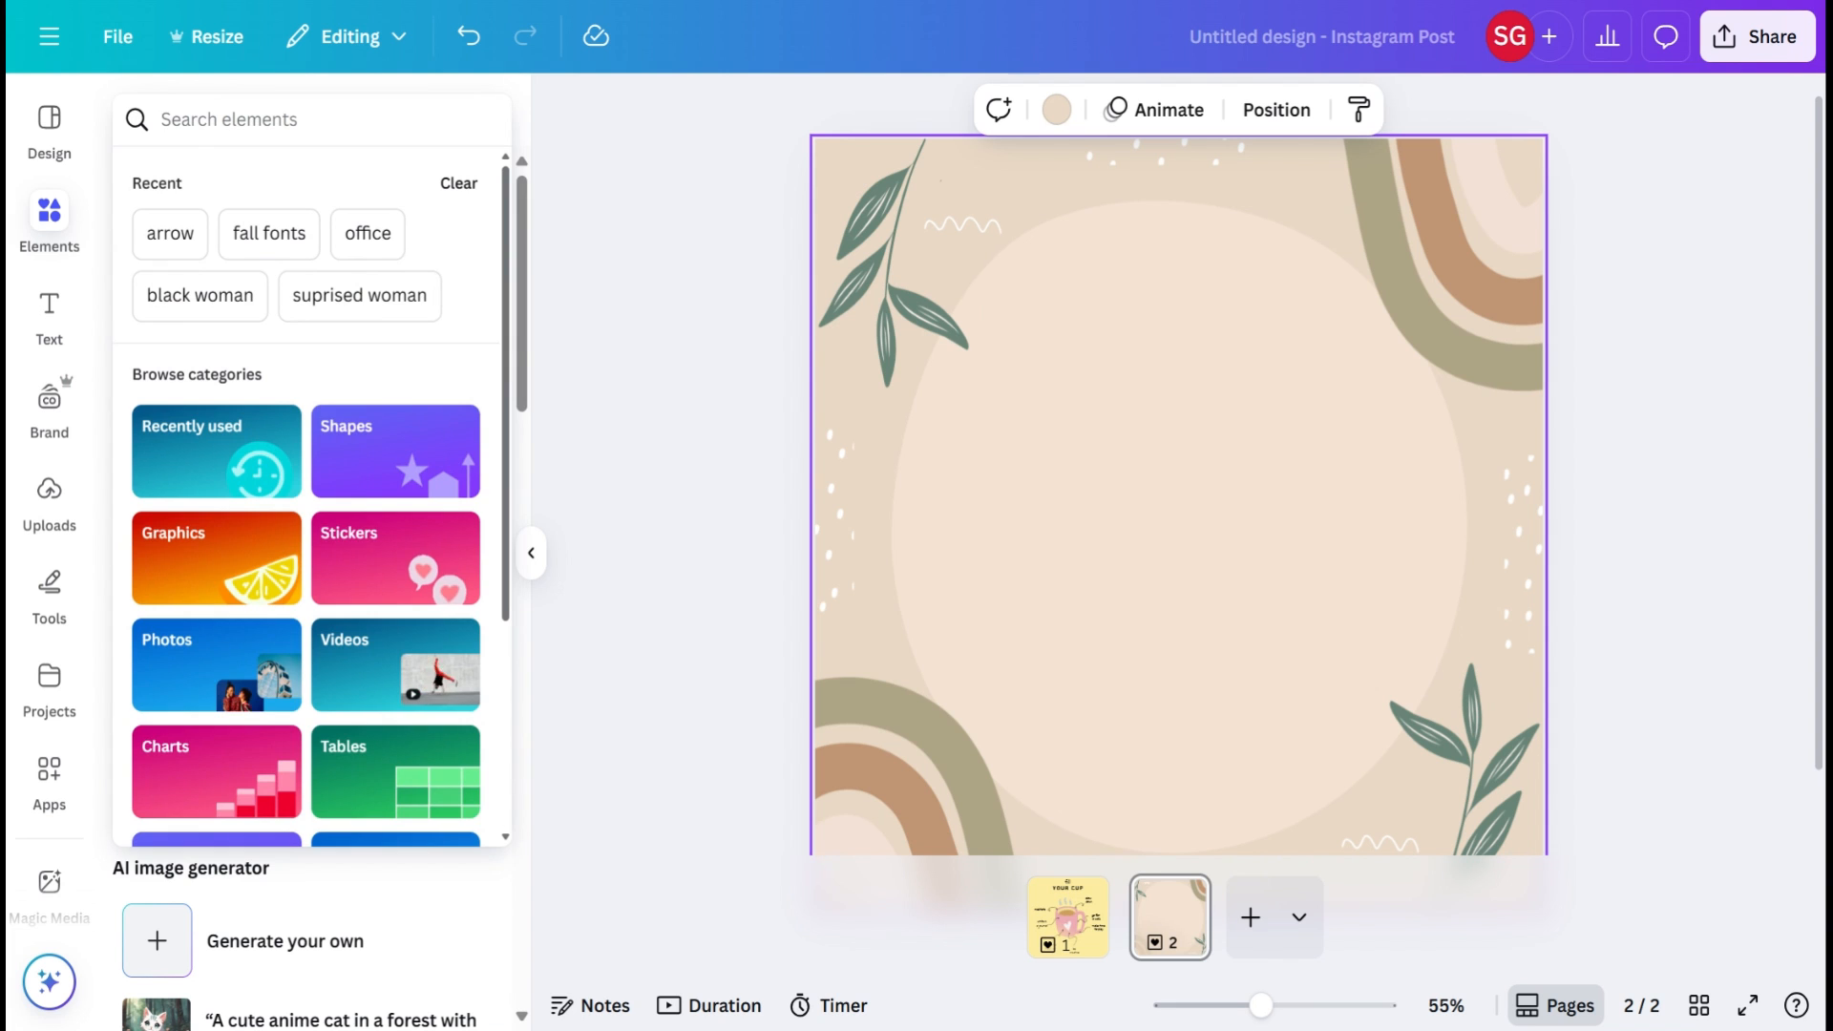
# Step: Search the photo elements for "woman", insert the smiling curly-haired woman in the orange sweater, and place it on the lower half of the page
pyautogui.write('woman')
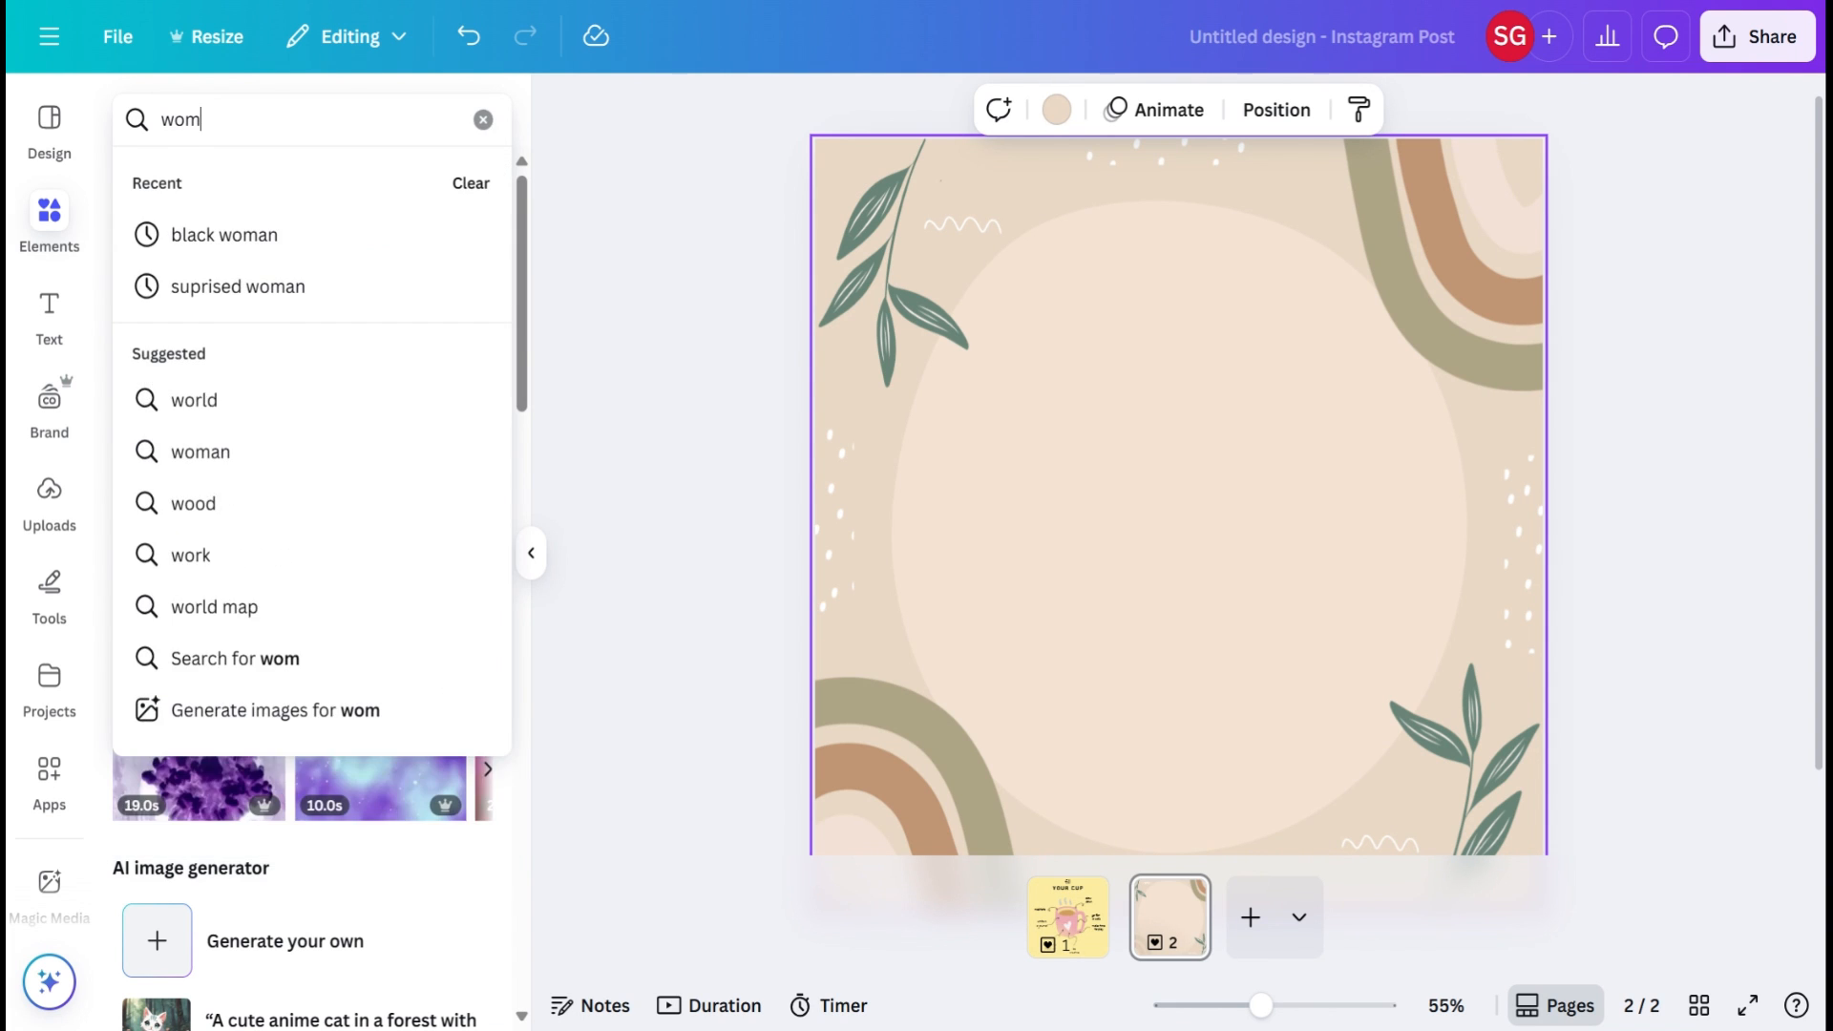
pyautogui.press('Return')
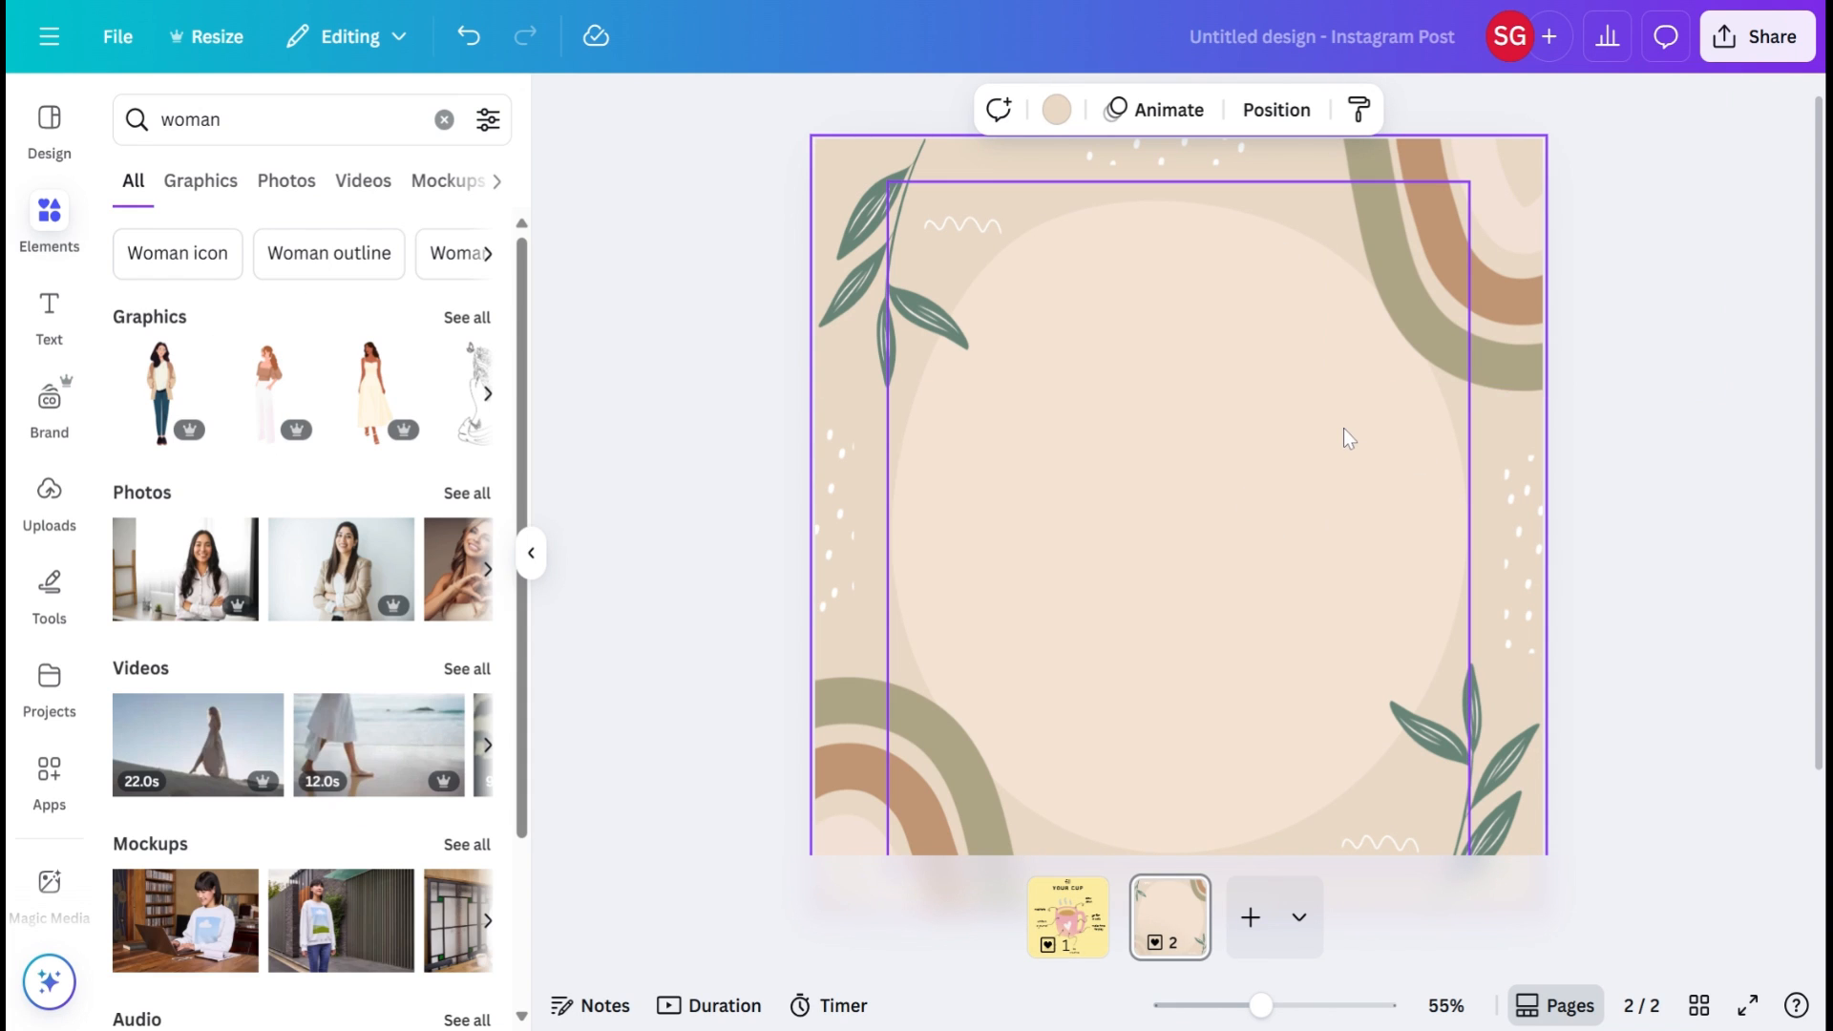
pyautogui.scroll(-2, 1346, 437)
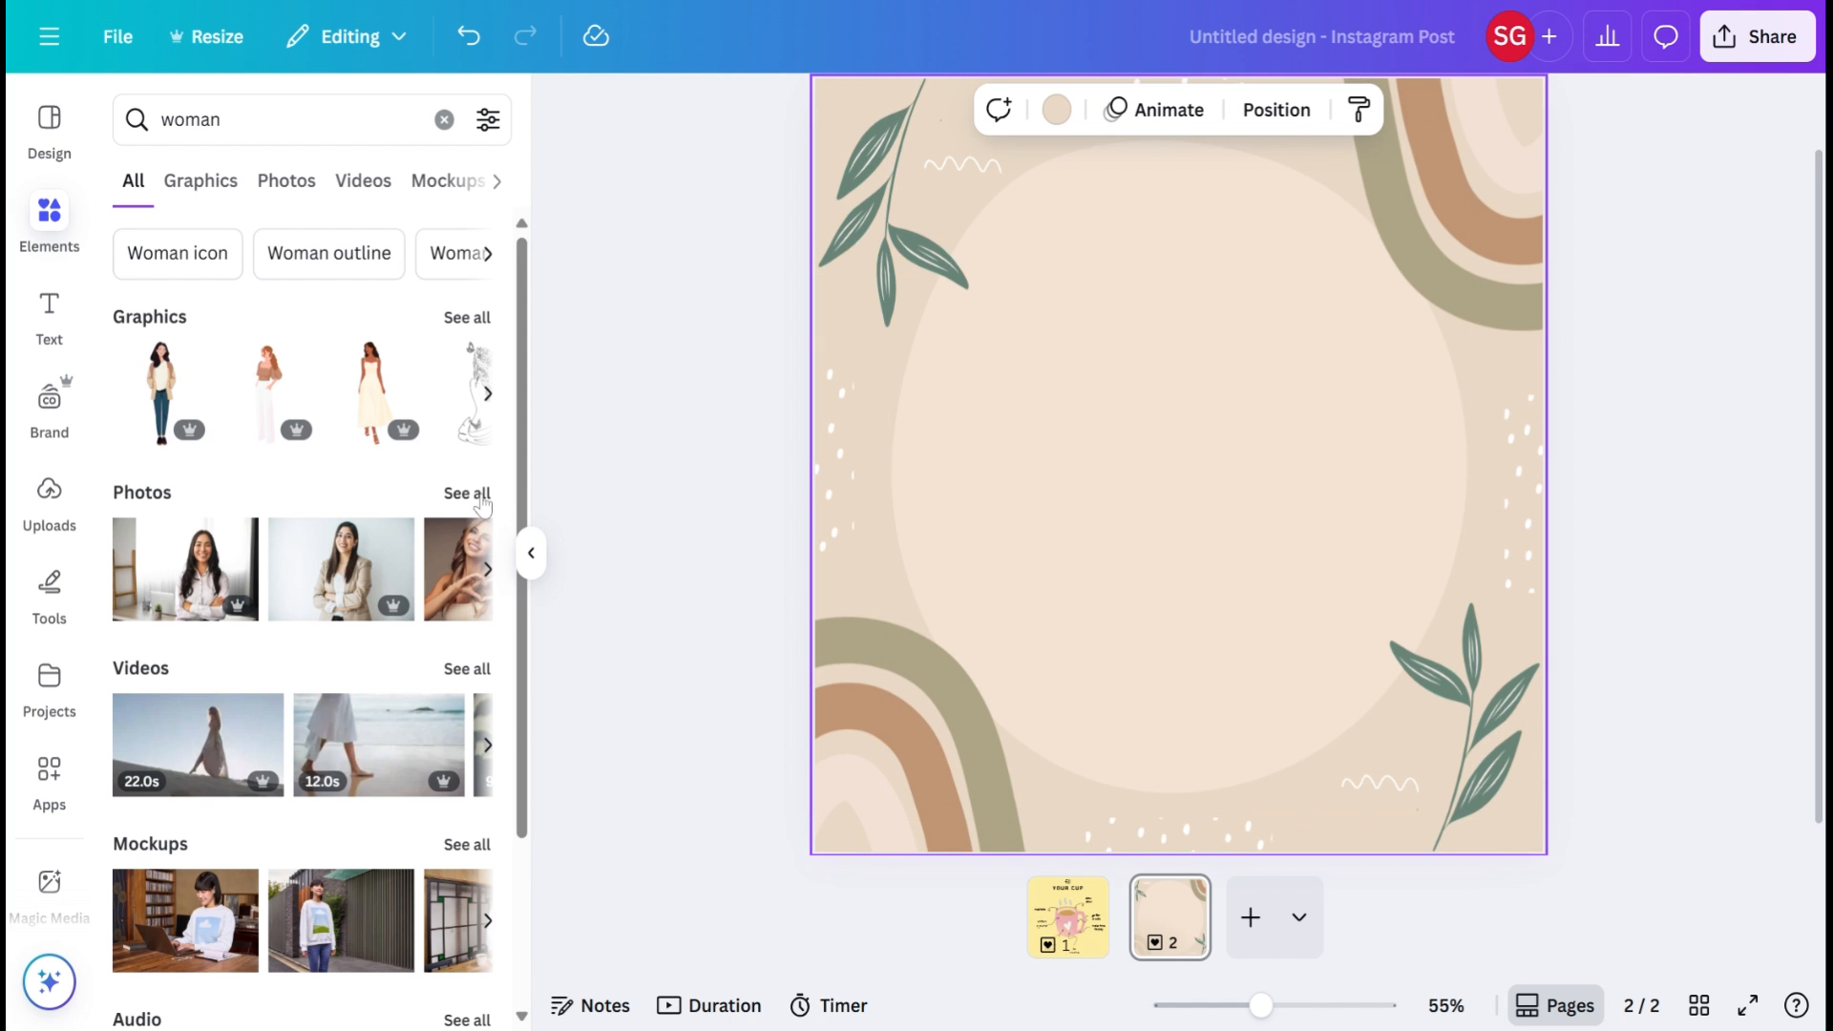
pyautogui.click(467, 492)
pyautogui.scroll(-2, 312, 650)
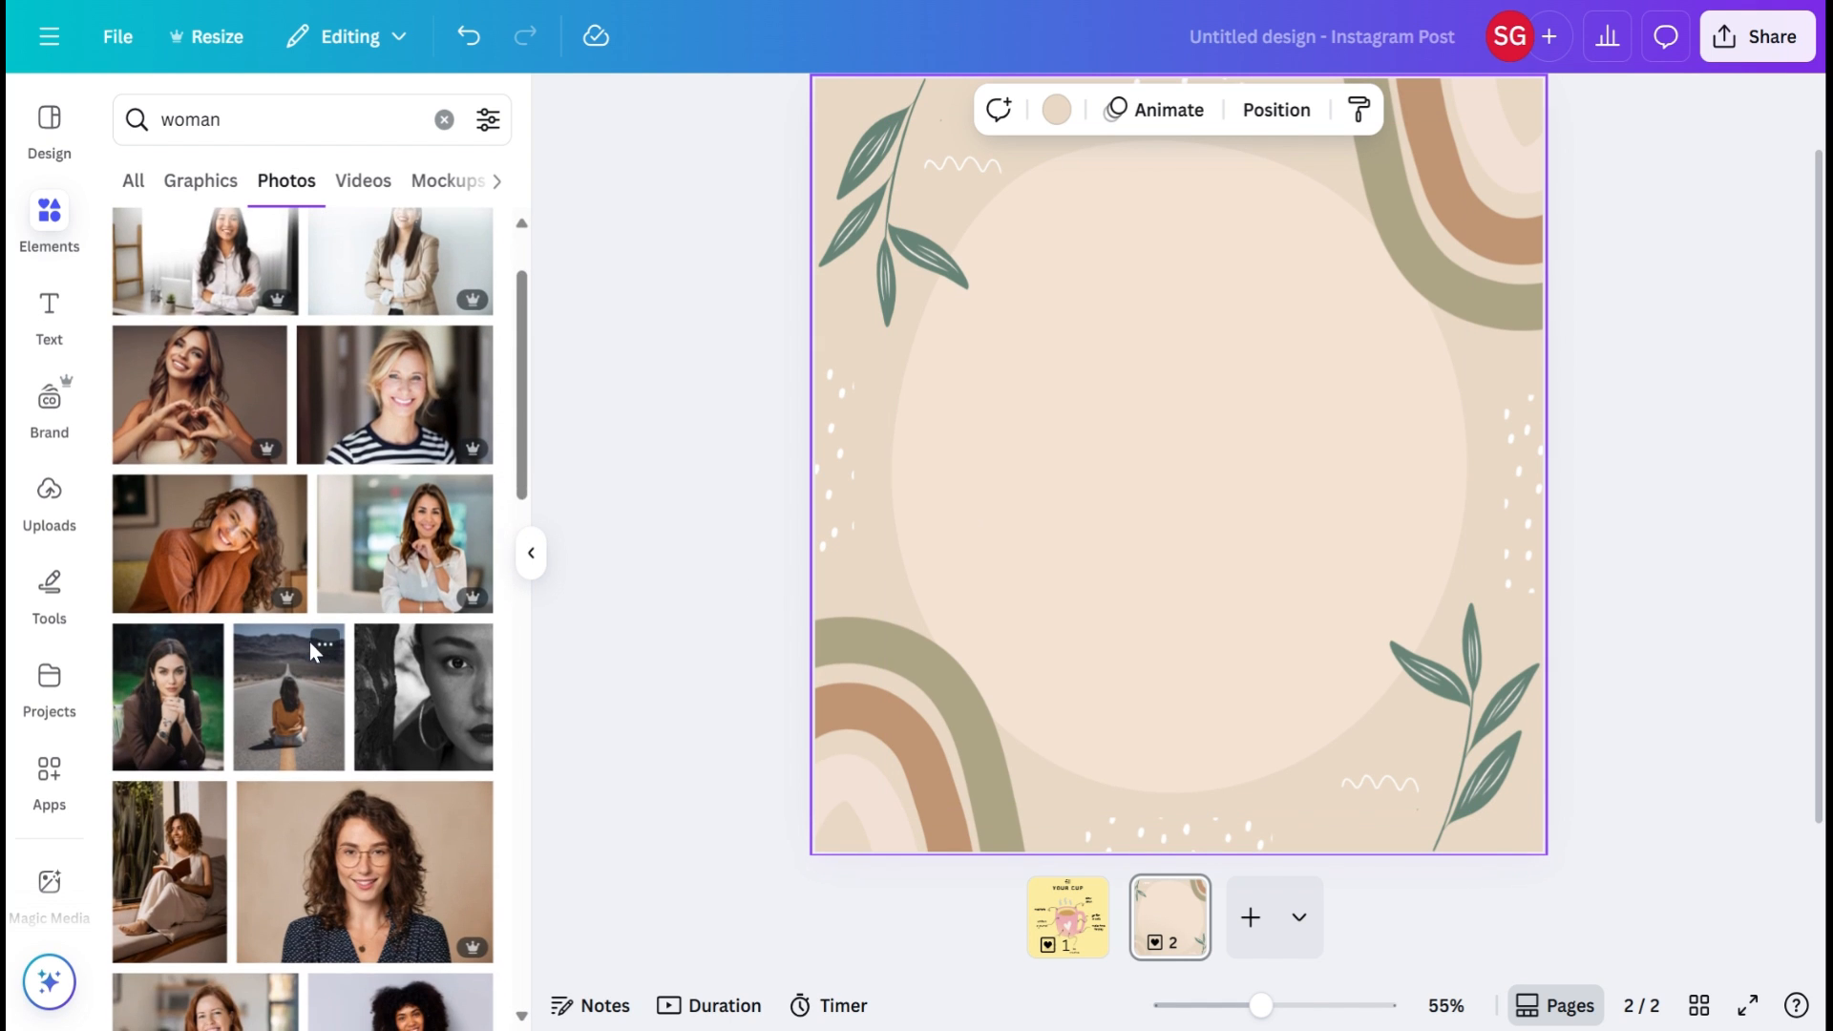
pyautogui.click(159, 527)
pyautogui.moveTo(1164, 490); pyautogui.dragTo(1157, 667)
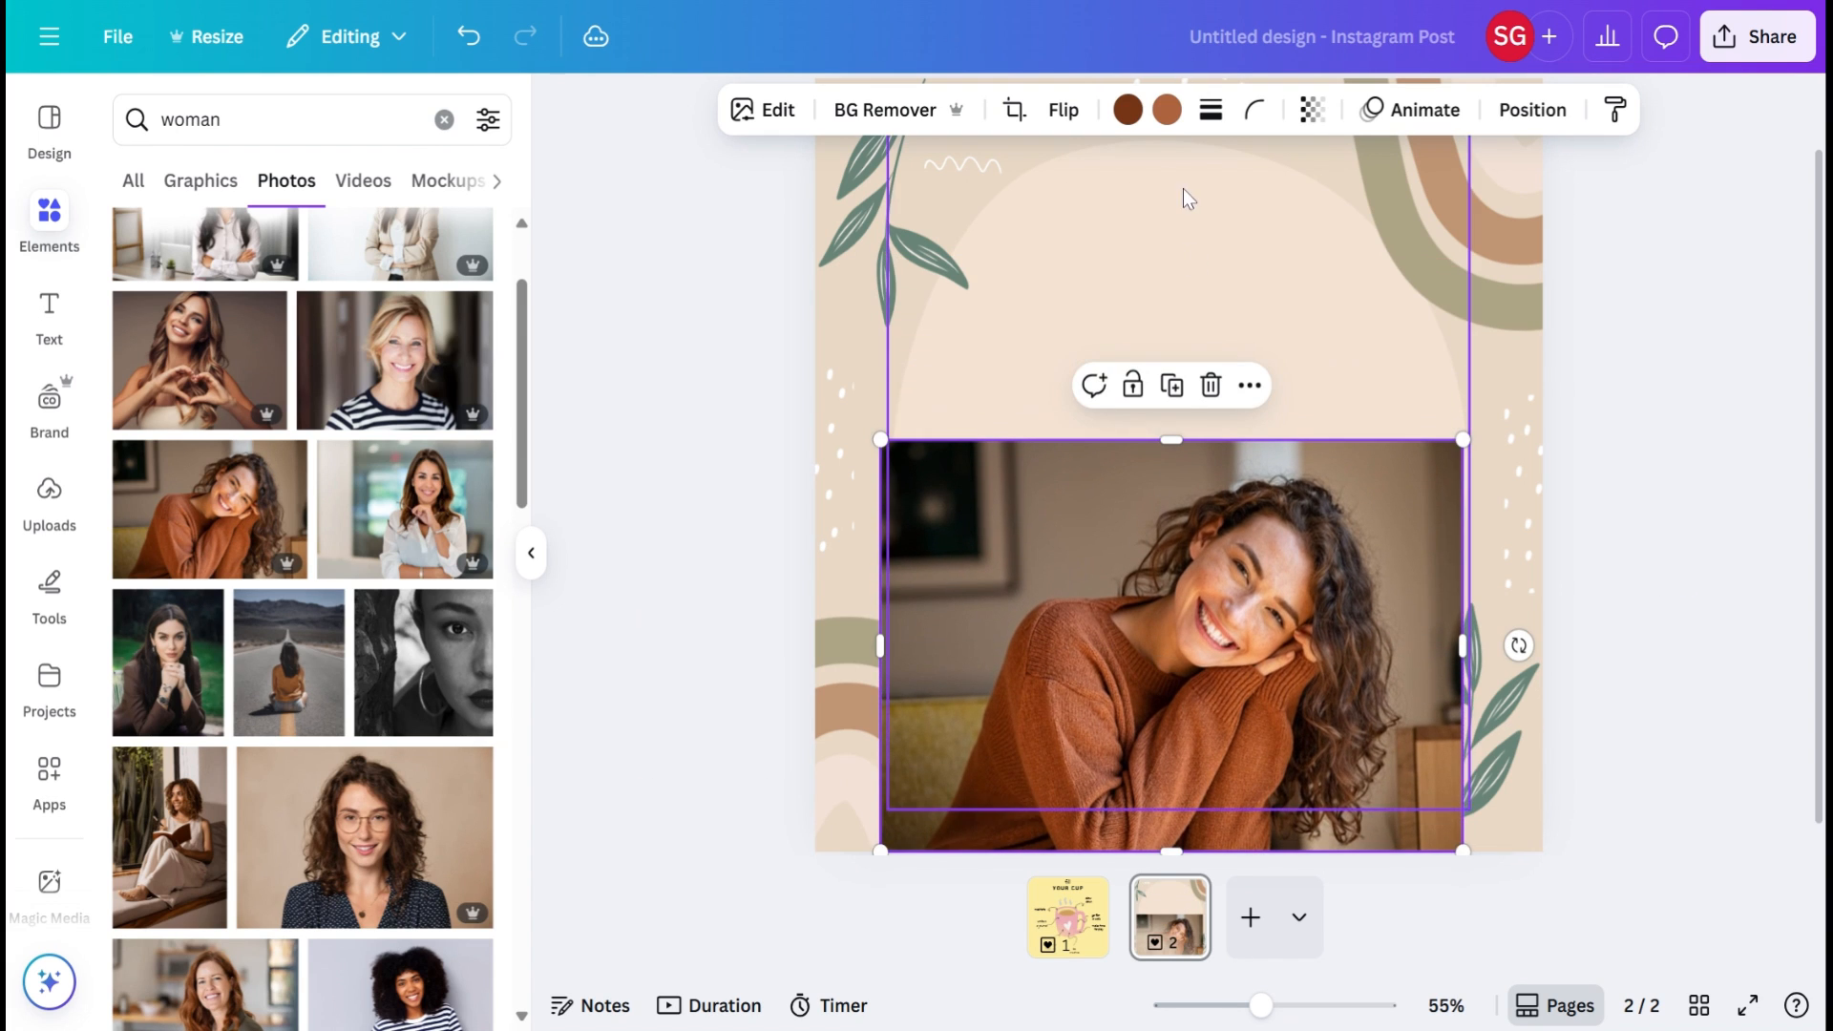
# Step: Remove the background from the woman photo and enlarge the cutout to fill the lower part of the page
pyautogui.click(862, 117)
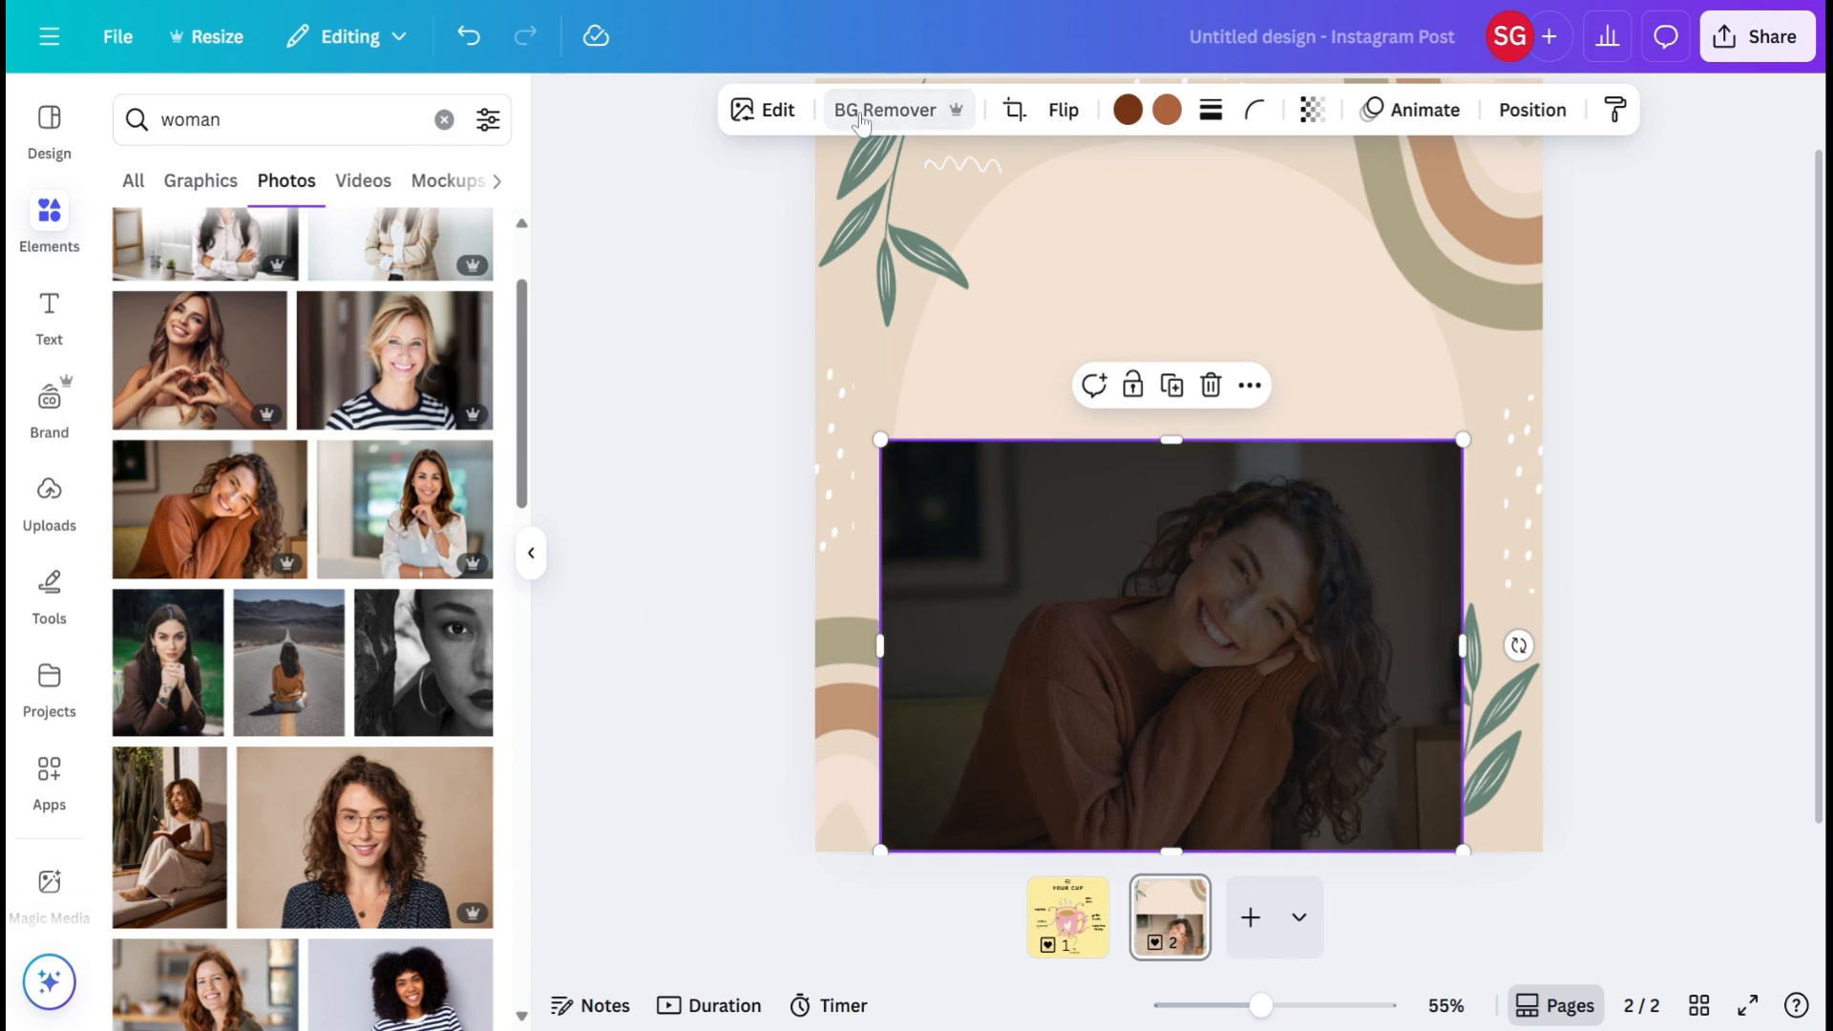
pyautogui.moveTo(1462, 439); pyautogui.dragTo(1597, 344)
pyautogui.moveTo(880, 343); pyautogui.dragTo(763, 265)
pyautogui.moveTo(1128, 480); pyautogui.dragTo(1117, 533)
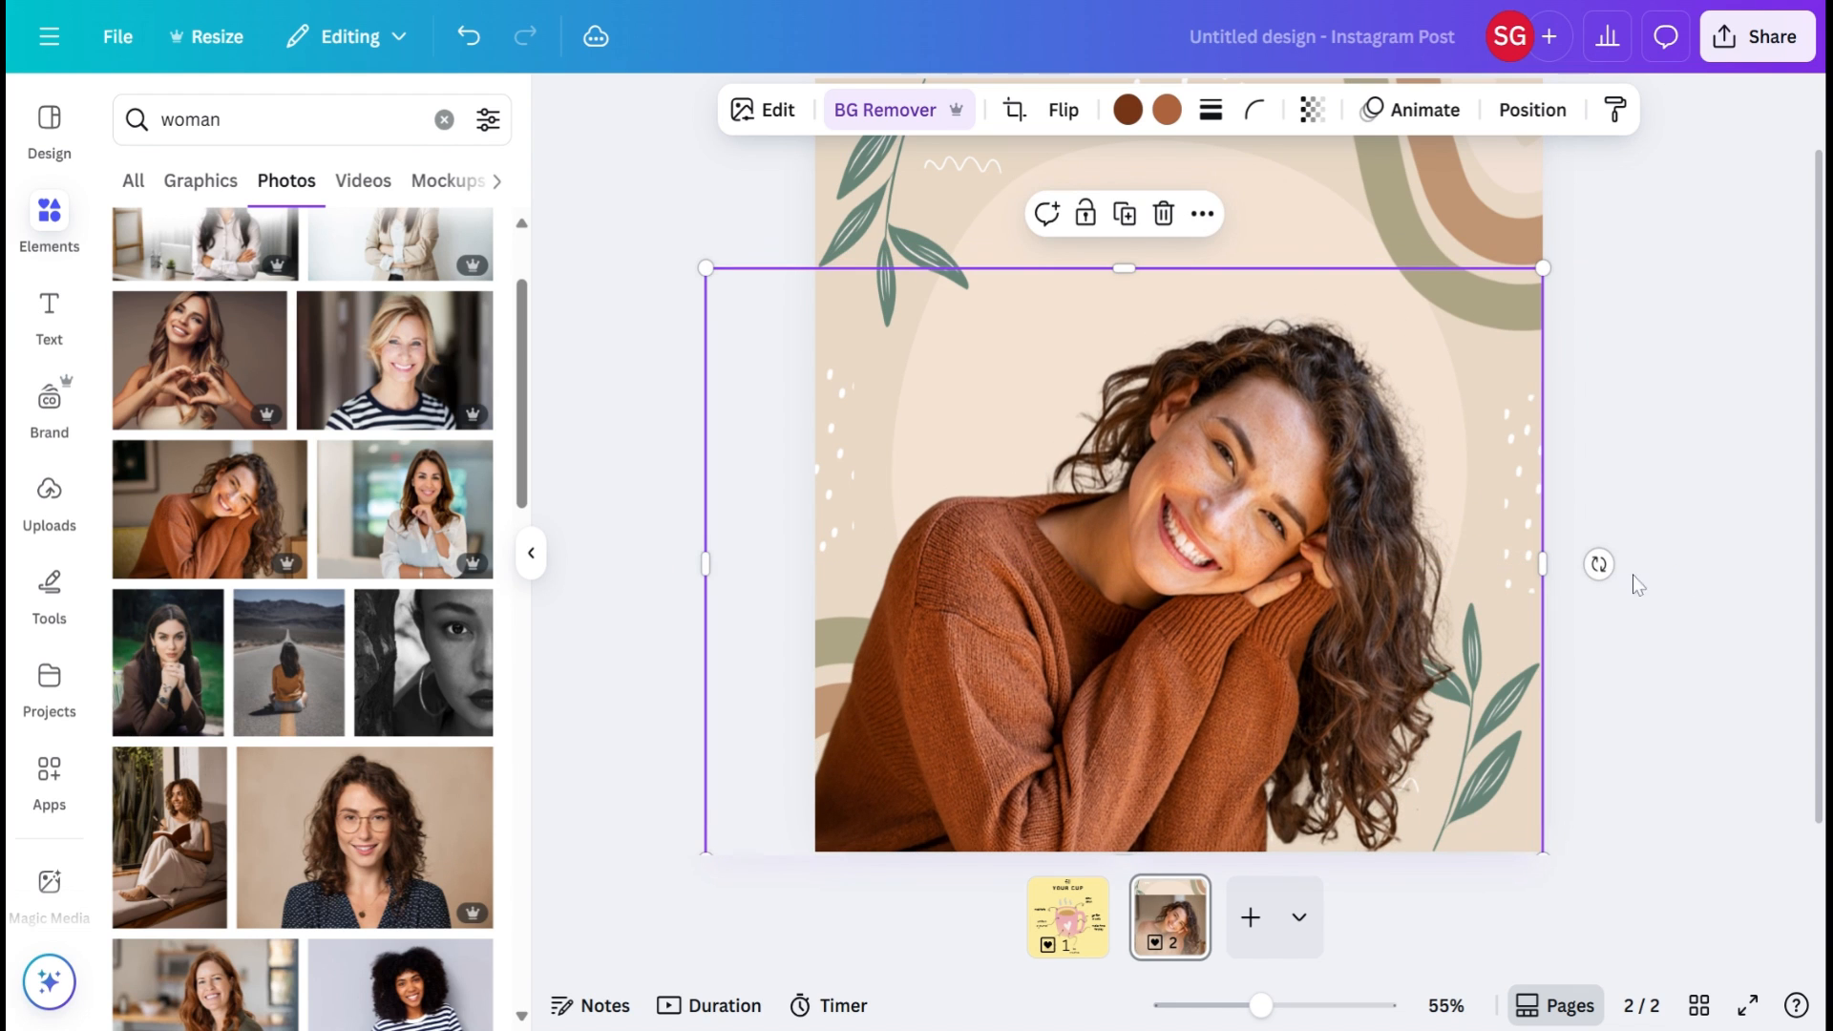
# Step: Tilt the woman cutout slightly counterclockwise and fine-tune its size and position so it rests on the page's lower edge
pyautogui.moveTo(1598, 563); pyautogui.dragTo(1566, 477)
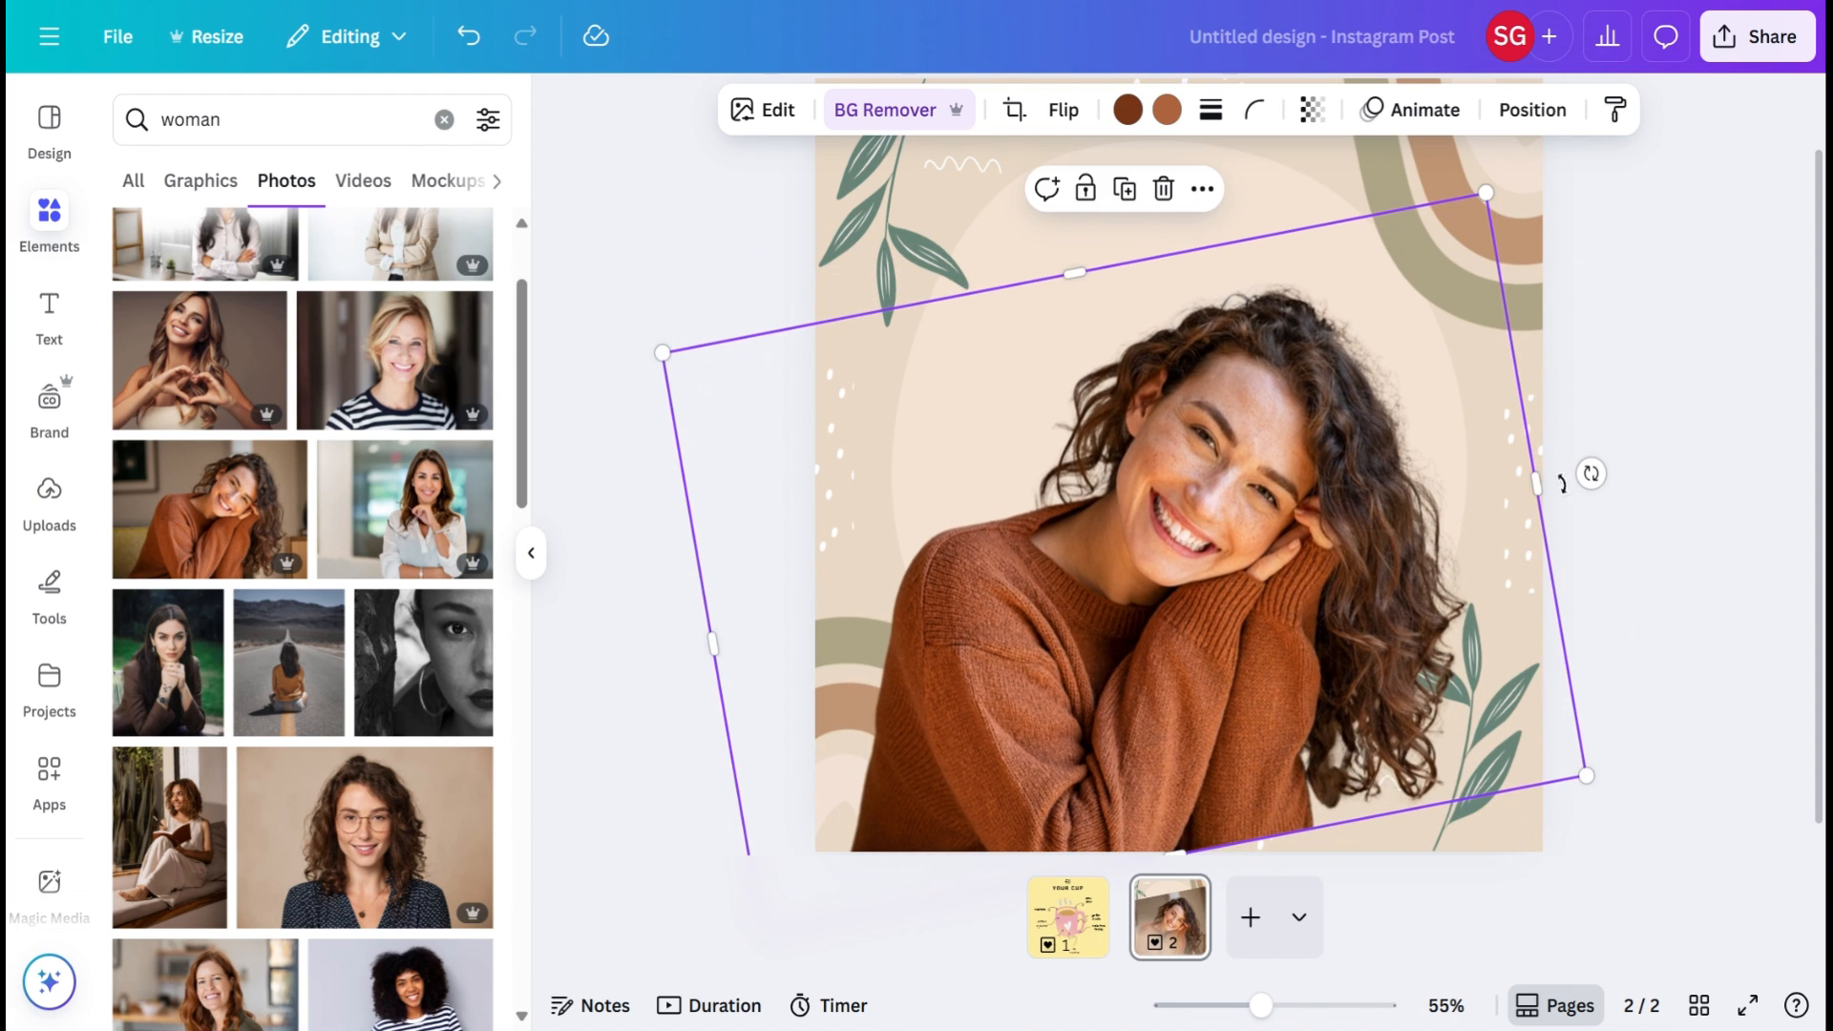
pyautogui.moveTo(1531, 793); pyautogui.dragTo(1537, 825)
pyautogui.click(1682, 603)
pyautogui.moveTo(1127, 529); pyautogui.dragTo(1104, 537)
pyautogui.click(1571, 308)
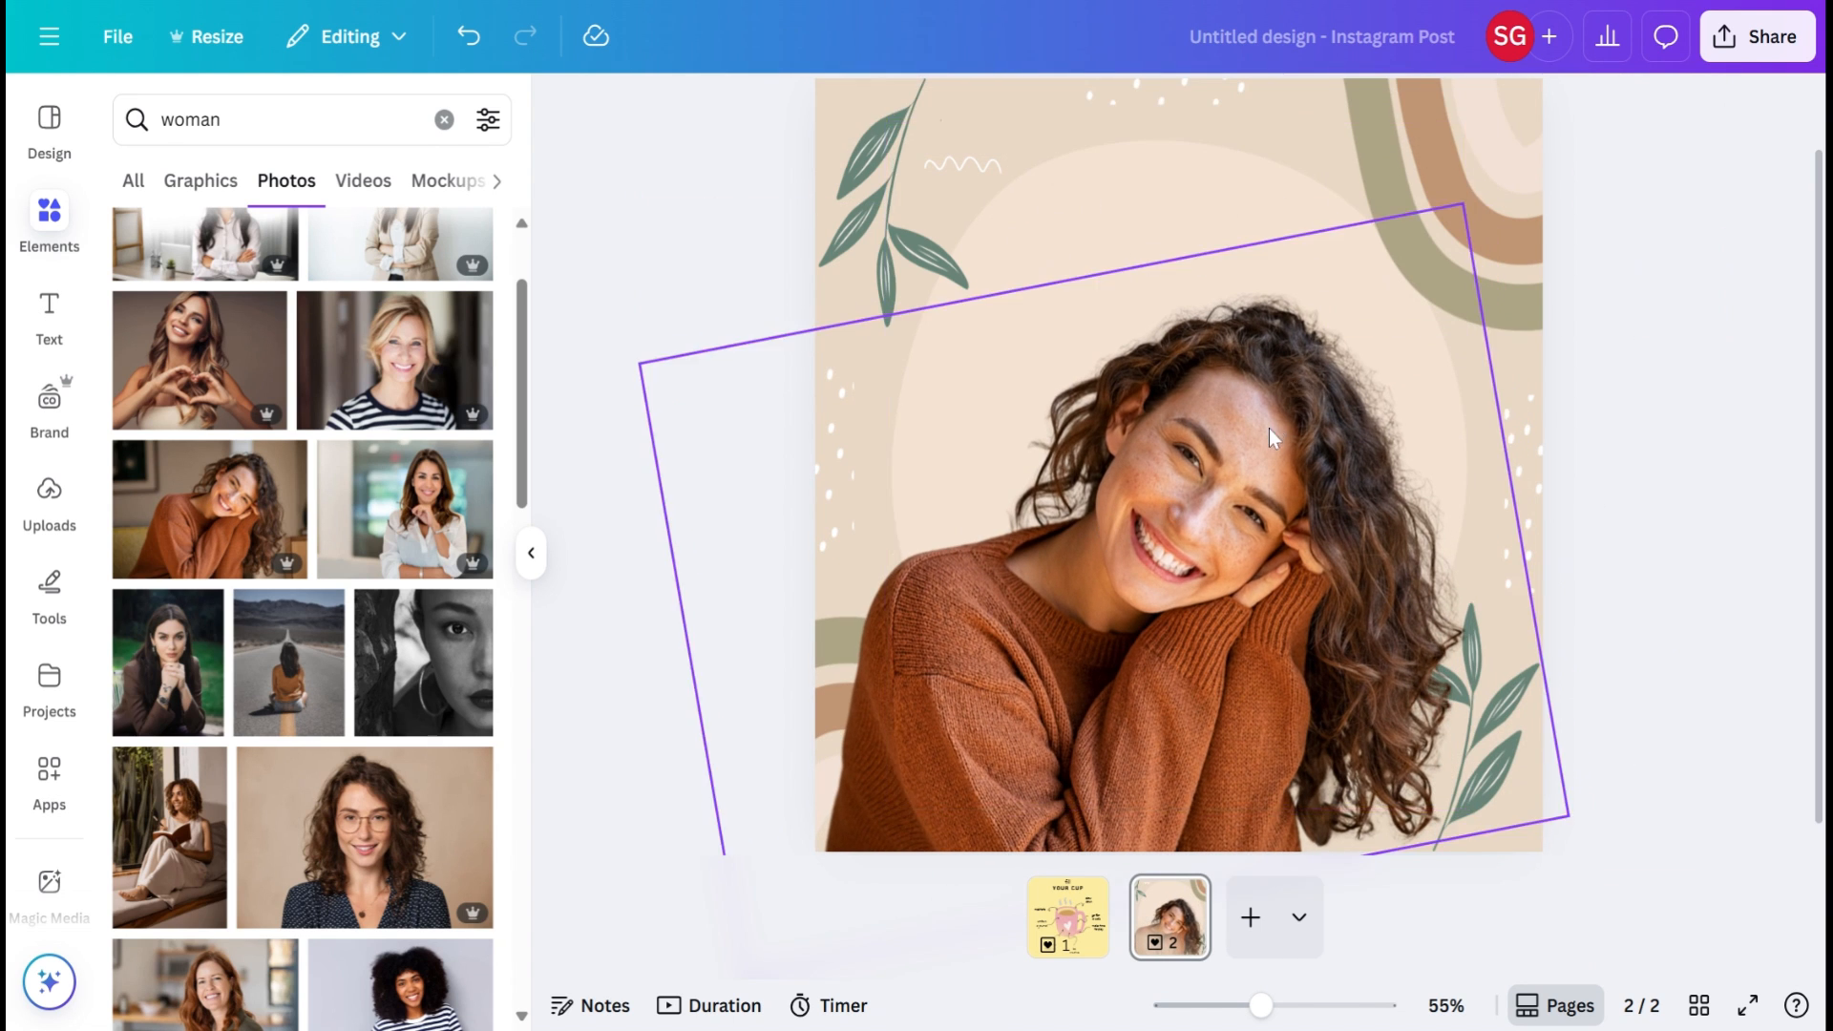
pyautogui.click(1317, 234)
pyautogui.moveTo(1457, 220); pyautogui.dragTo(1439, 240)
pyautogui.click(1724, 276)
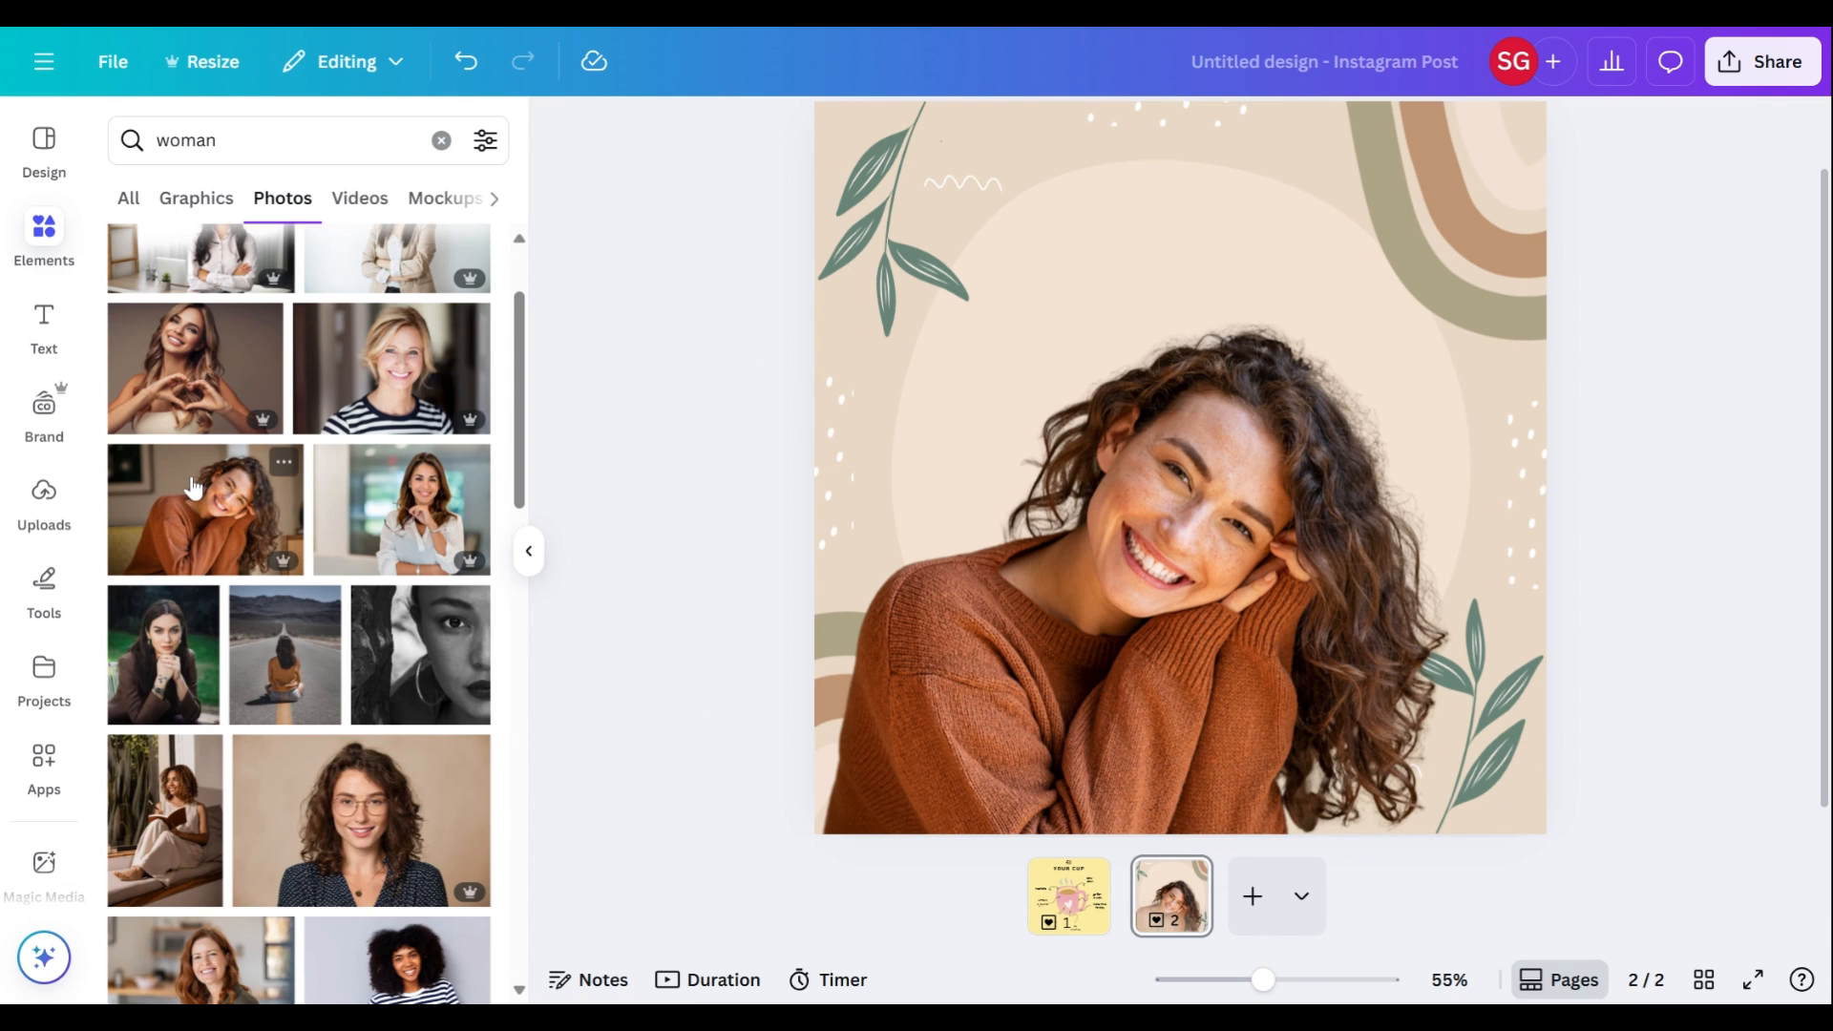
# Step: Find and open the Brandfetch Logo app and select the Instagram brand
pyautogui.click(42, 756)
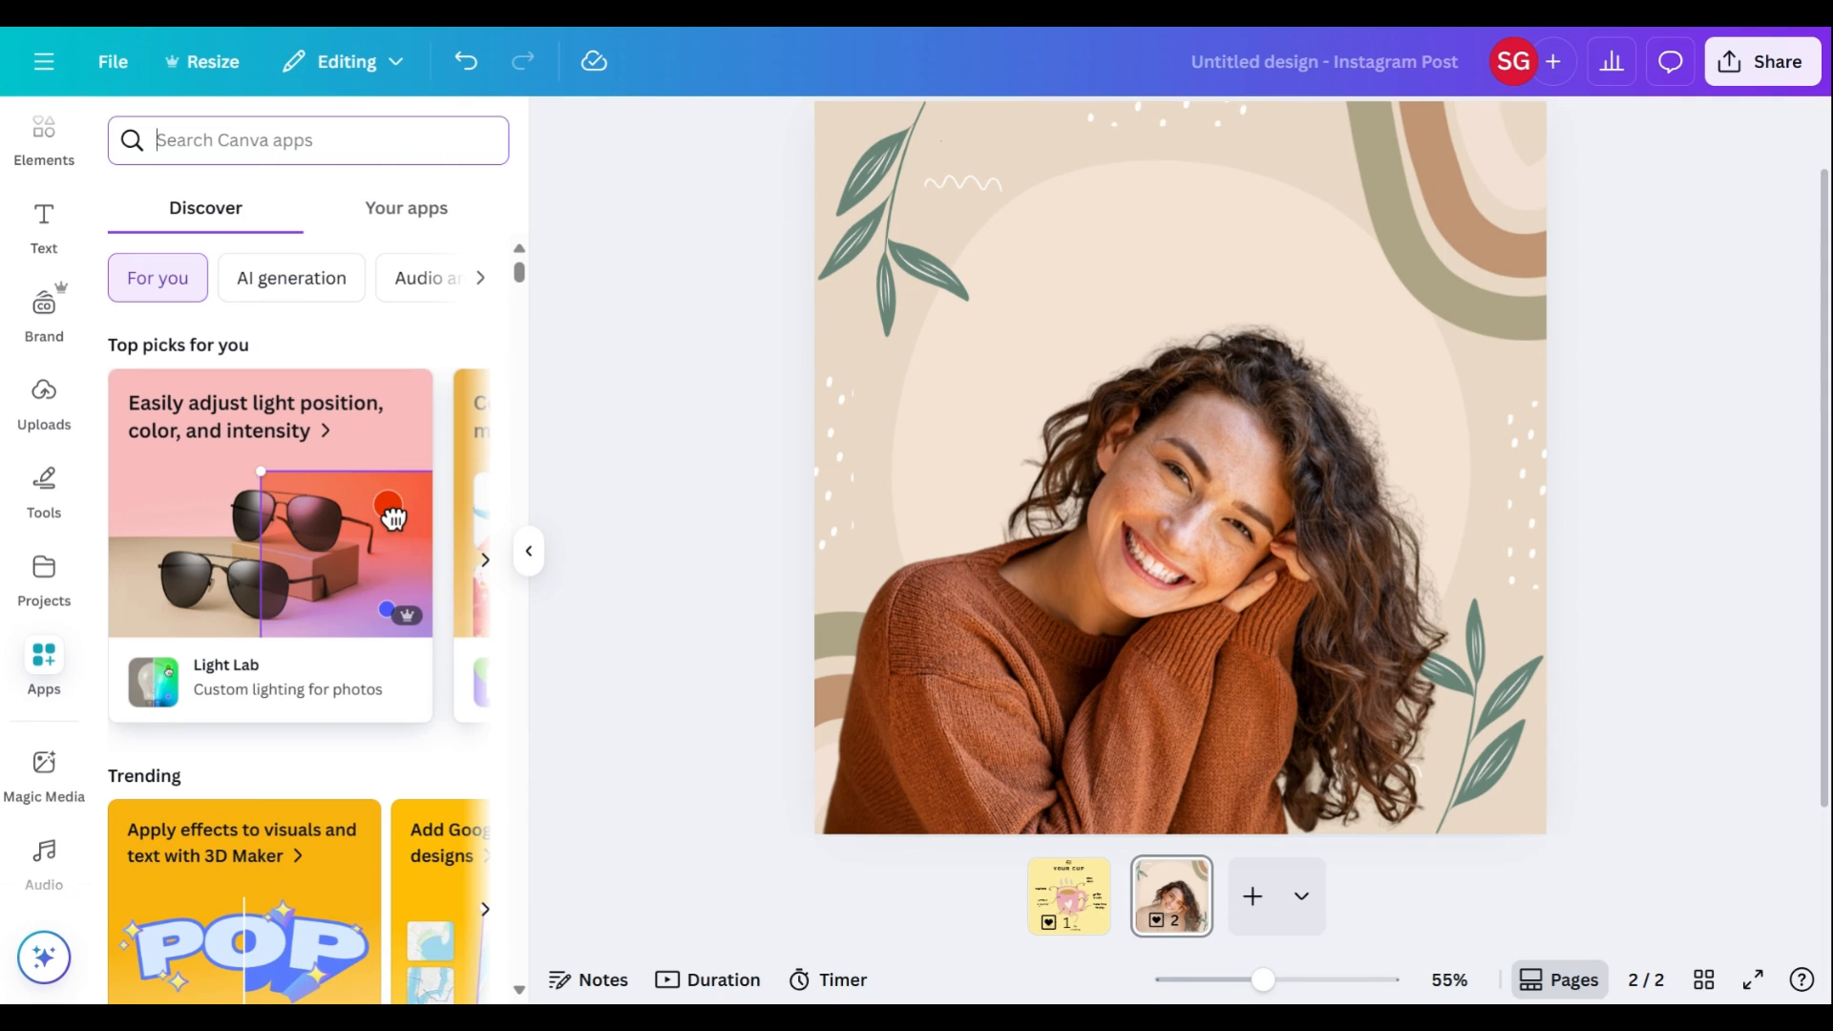
pyautogui.write('brand')
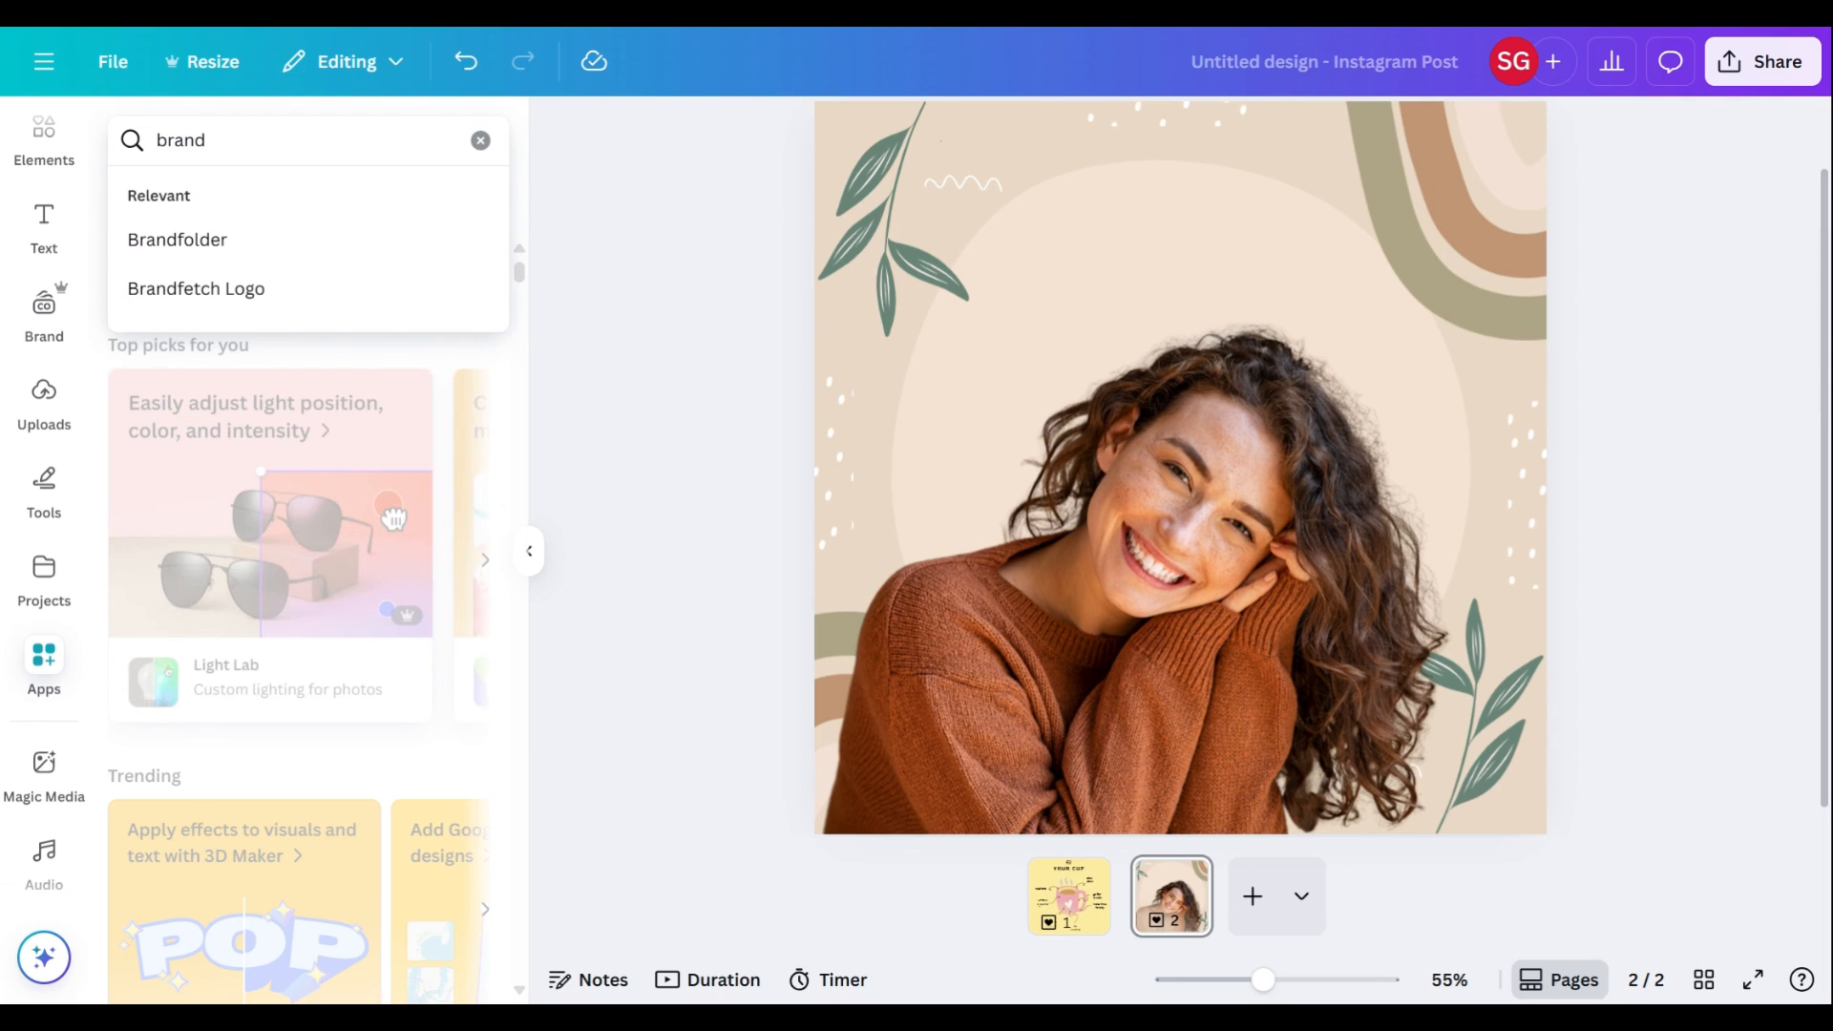
pyautogui.click(152, 304)
pyautogui.click(146, 241)
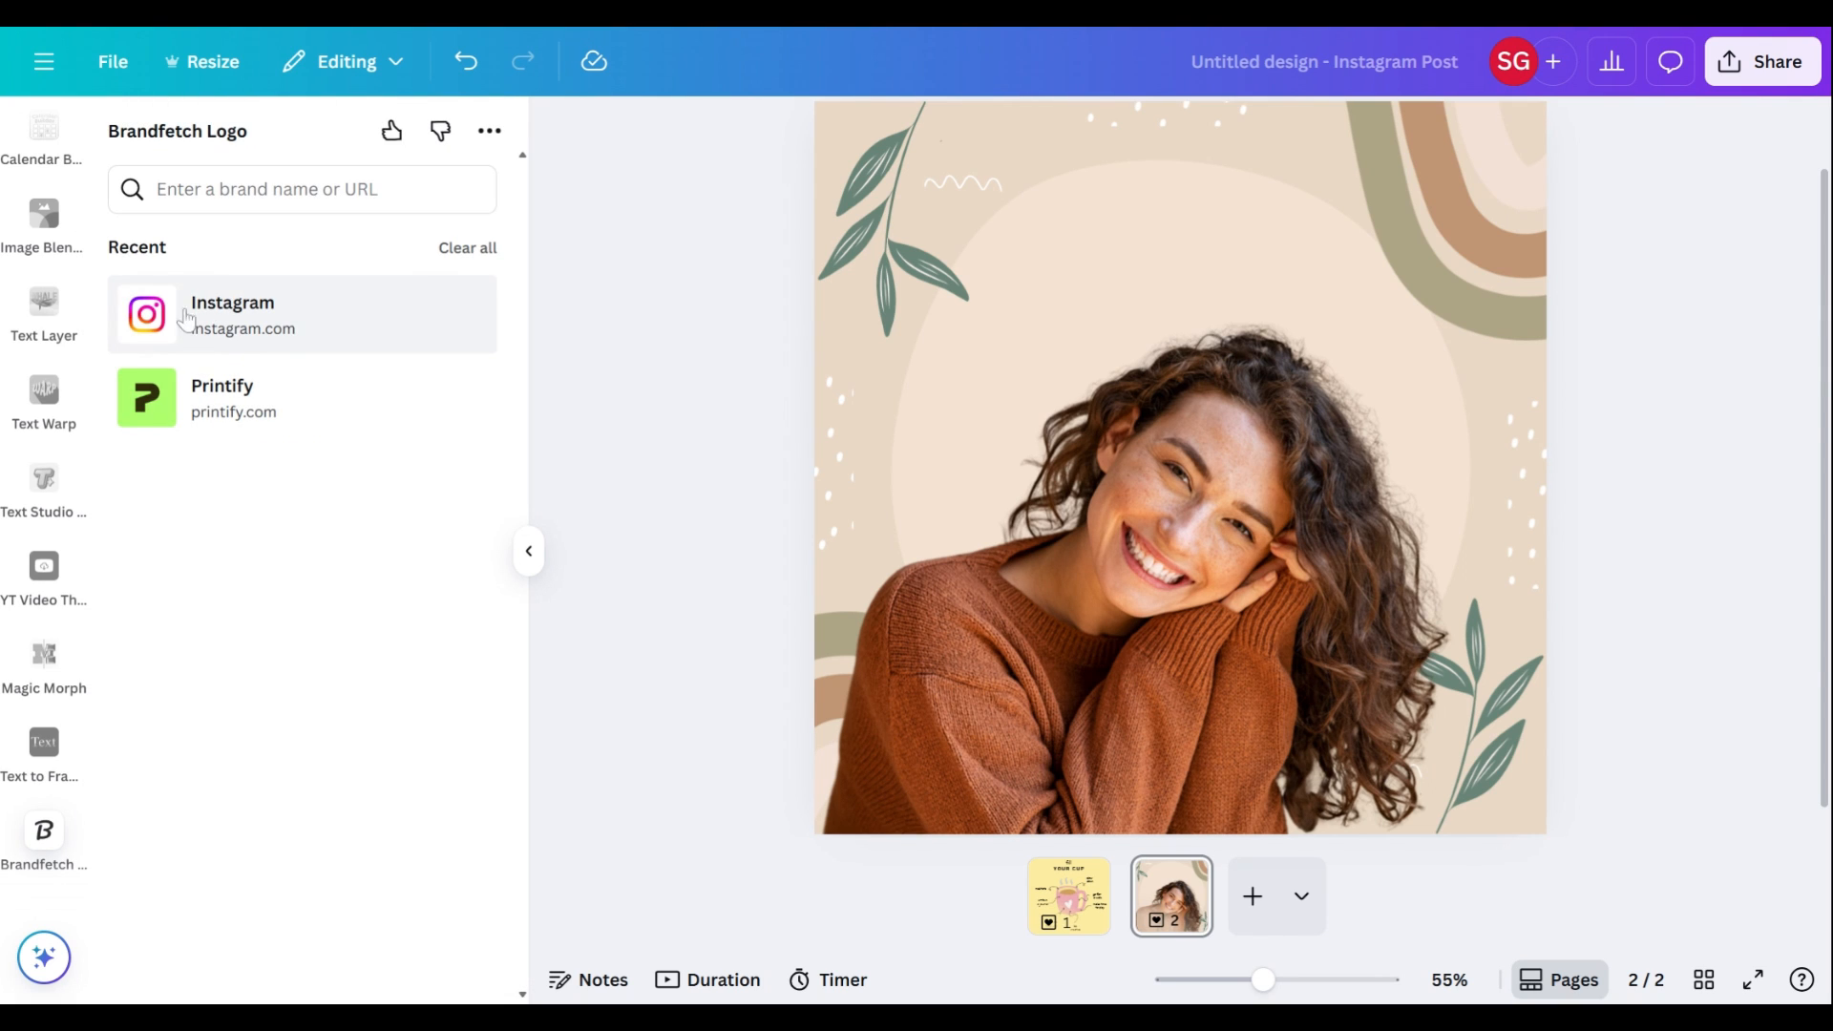
pyautogui.click(301, 190)
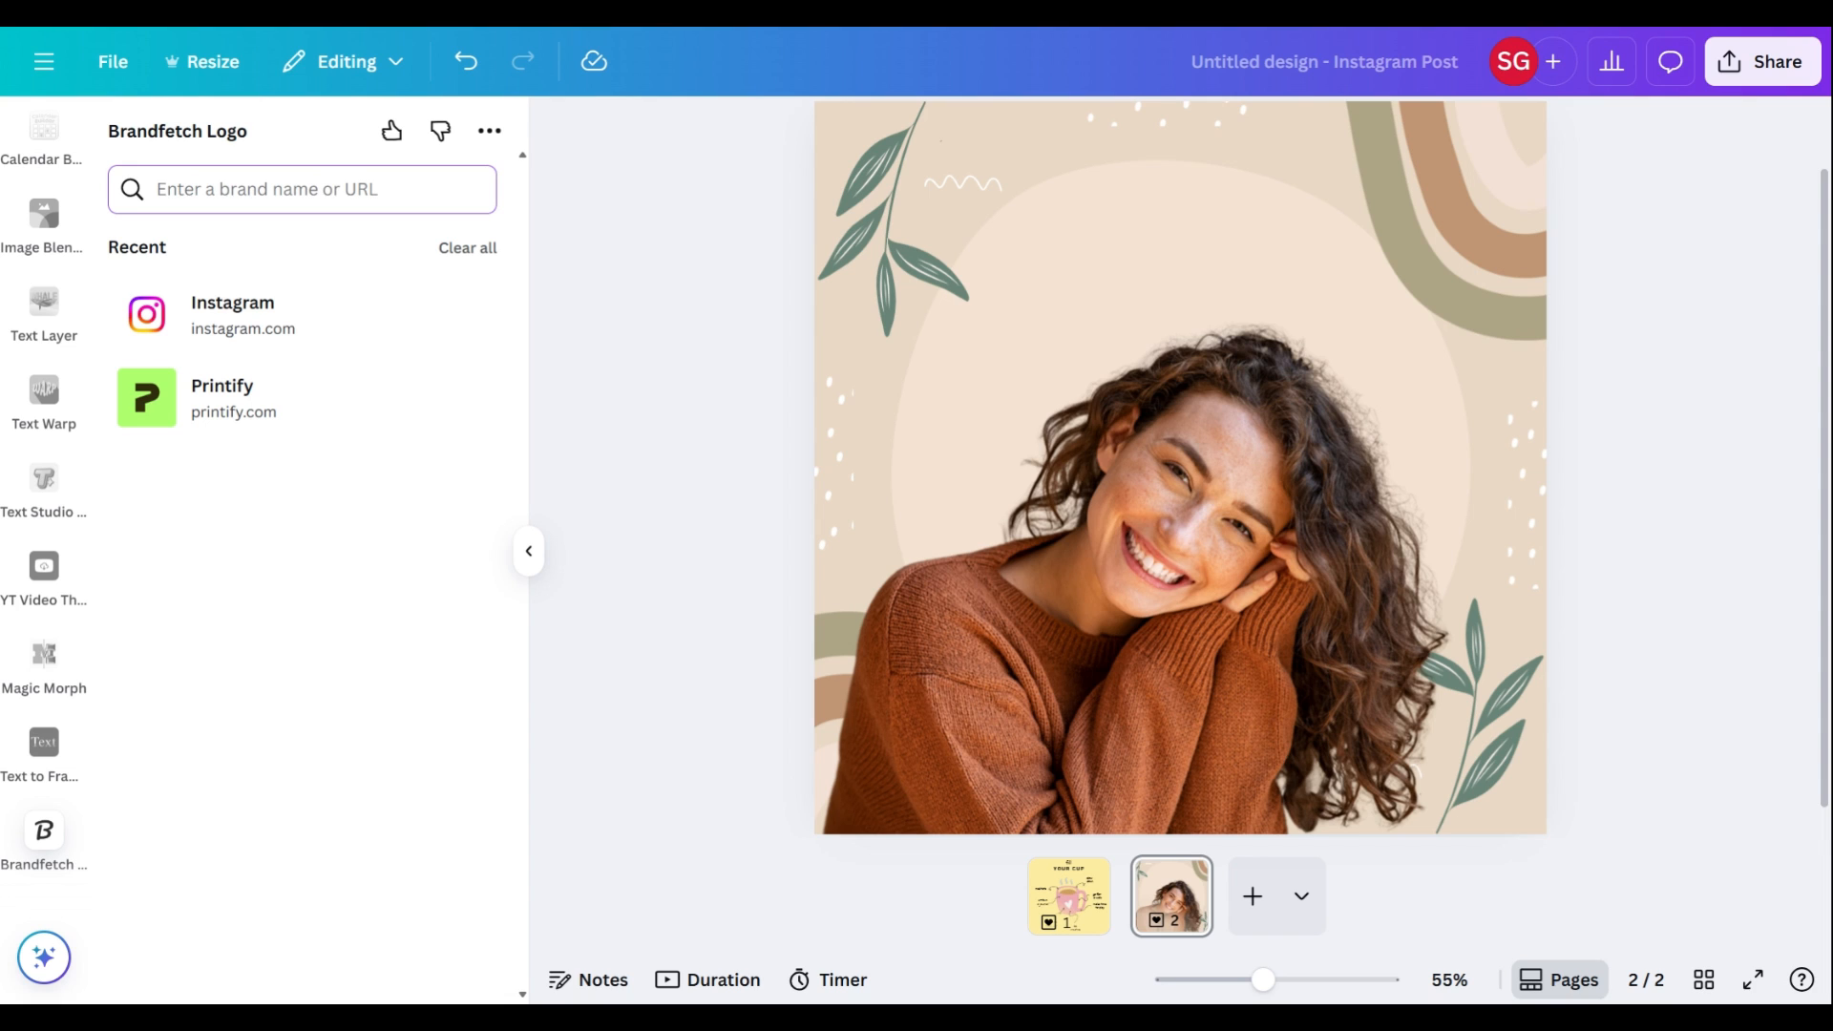
pyautogui.click(256, 323)
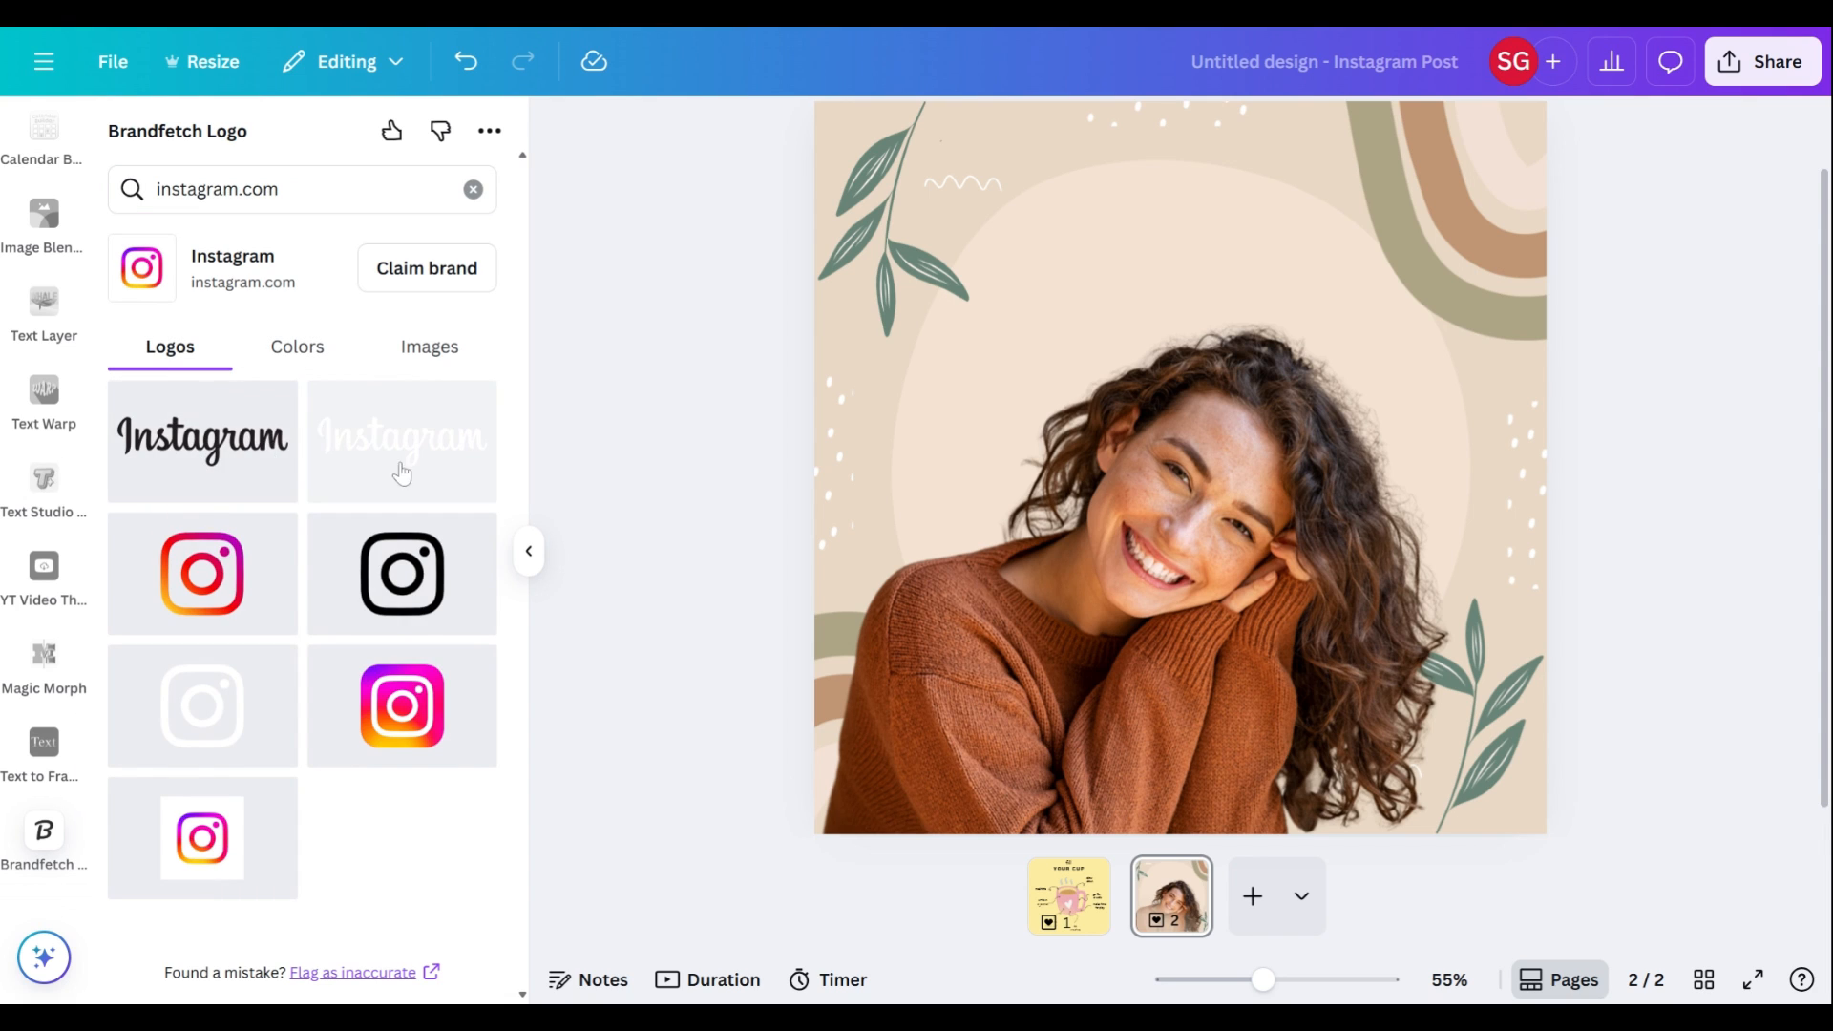
# Step: Insert the black Instagram wordmark logo and center it near the top of the page above the woman
pyautogui.click(256, 353)
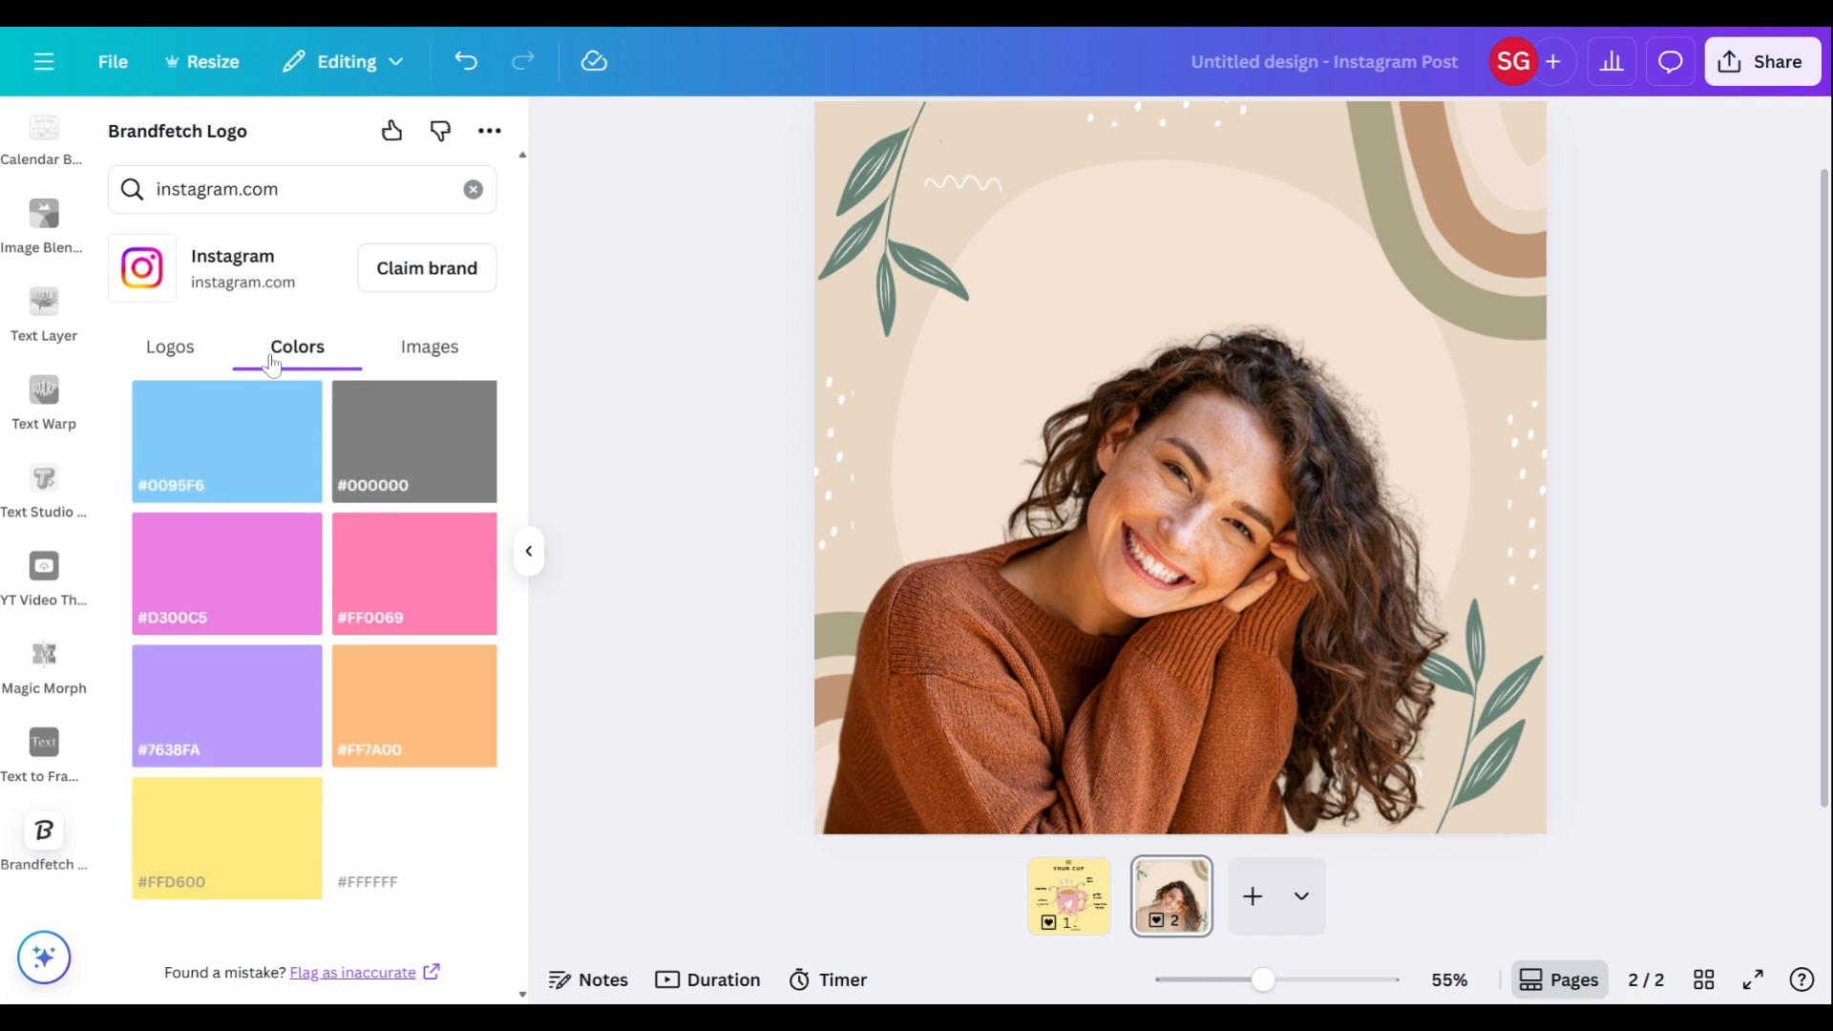
pyautogui.click(170, 346)
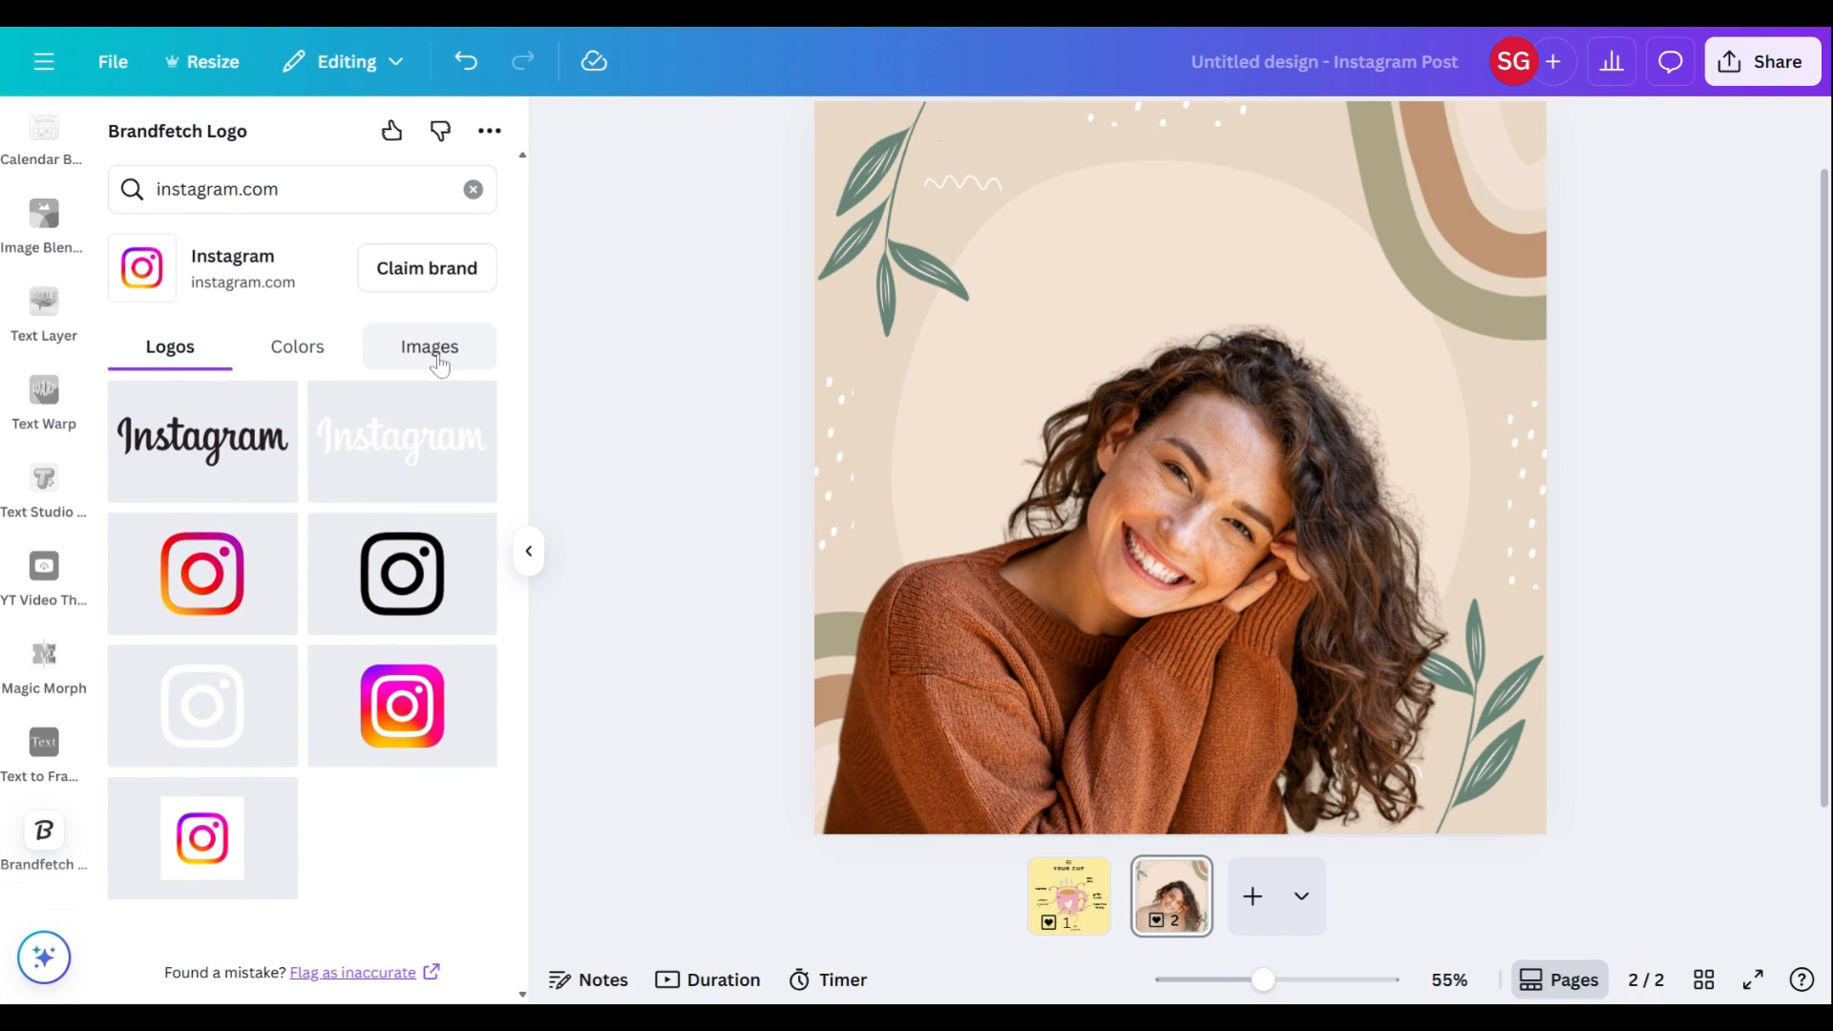
pyautogui.click(184, 449)
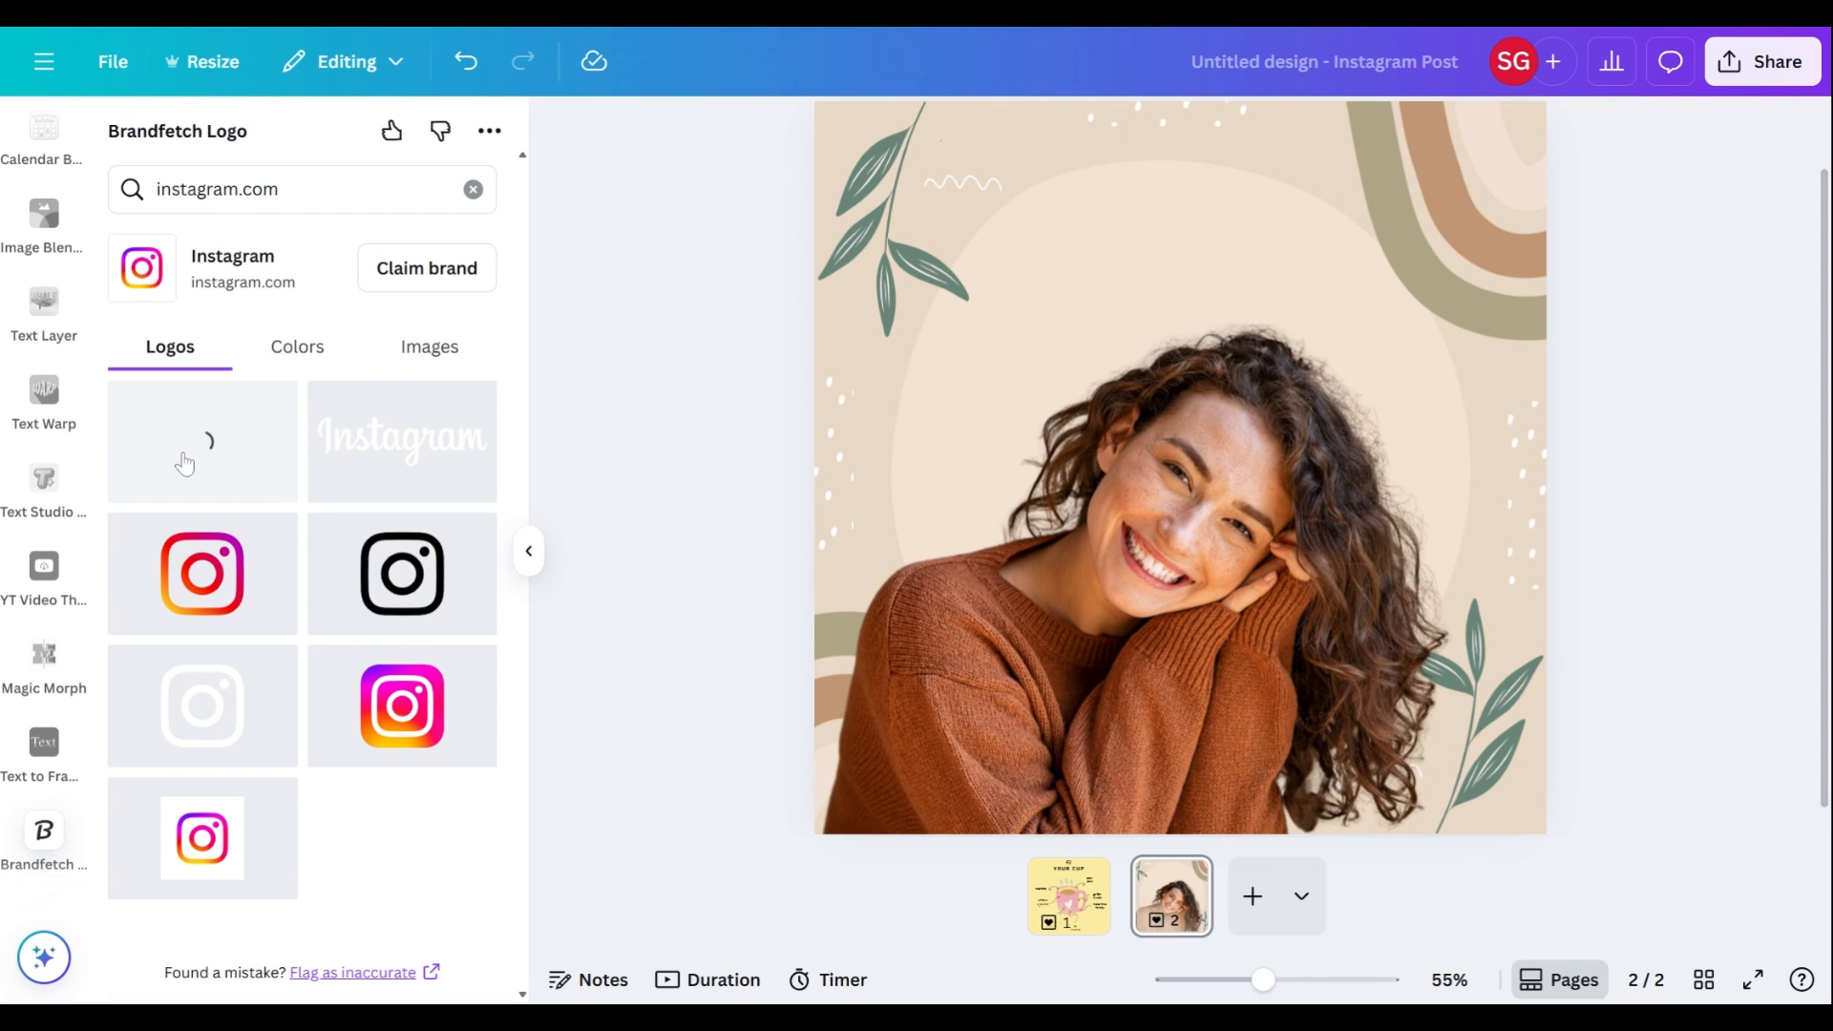
pyautogui.moveTo(1228, 413); pyautogui.dragTo(1195, 195)
pyautogui.moveTo(1210, 271)
pyautogui.mouseDown()
pyautogui.moveTo(1189, 258)
pyautogui.moveTo(1212, 253)
pyautogui.mouseUp()
pyautogui.click(1663, 355)
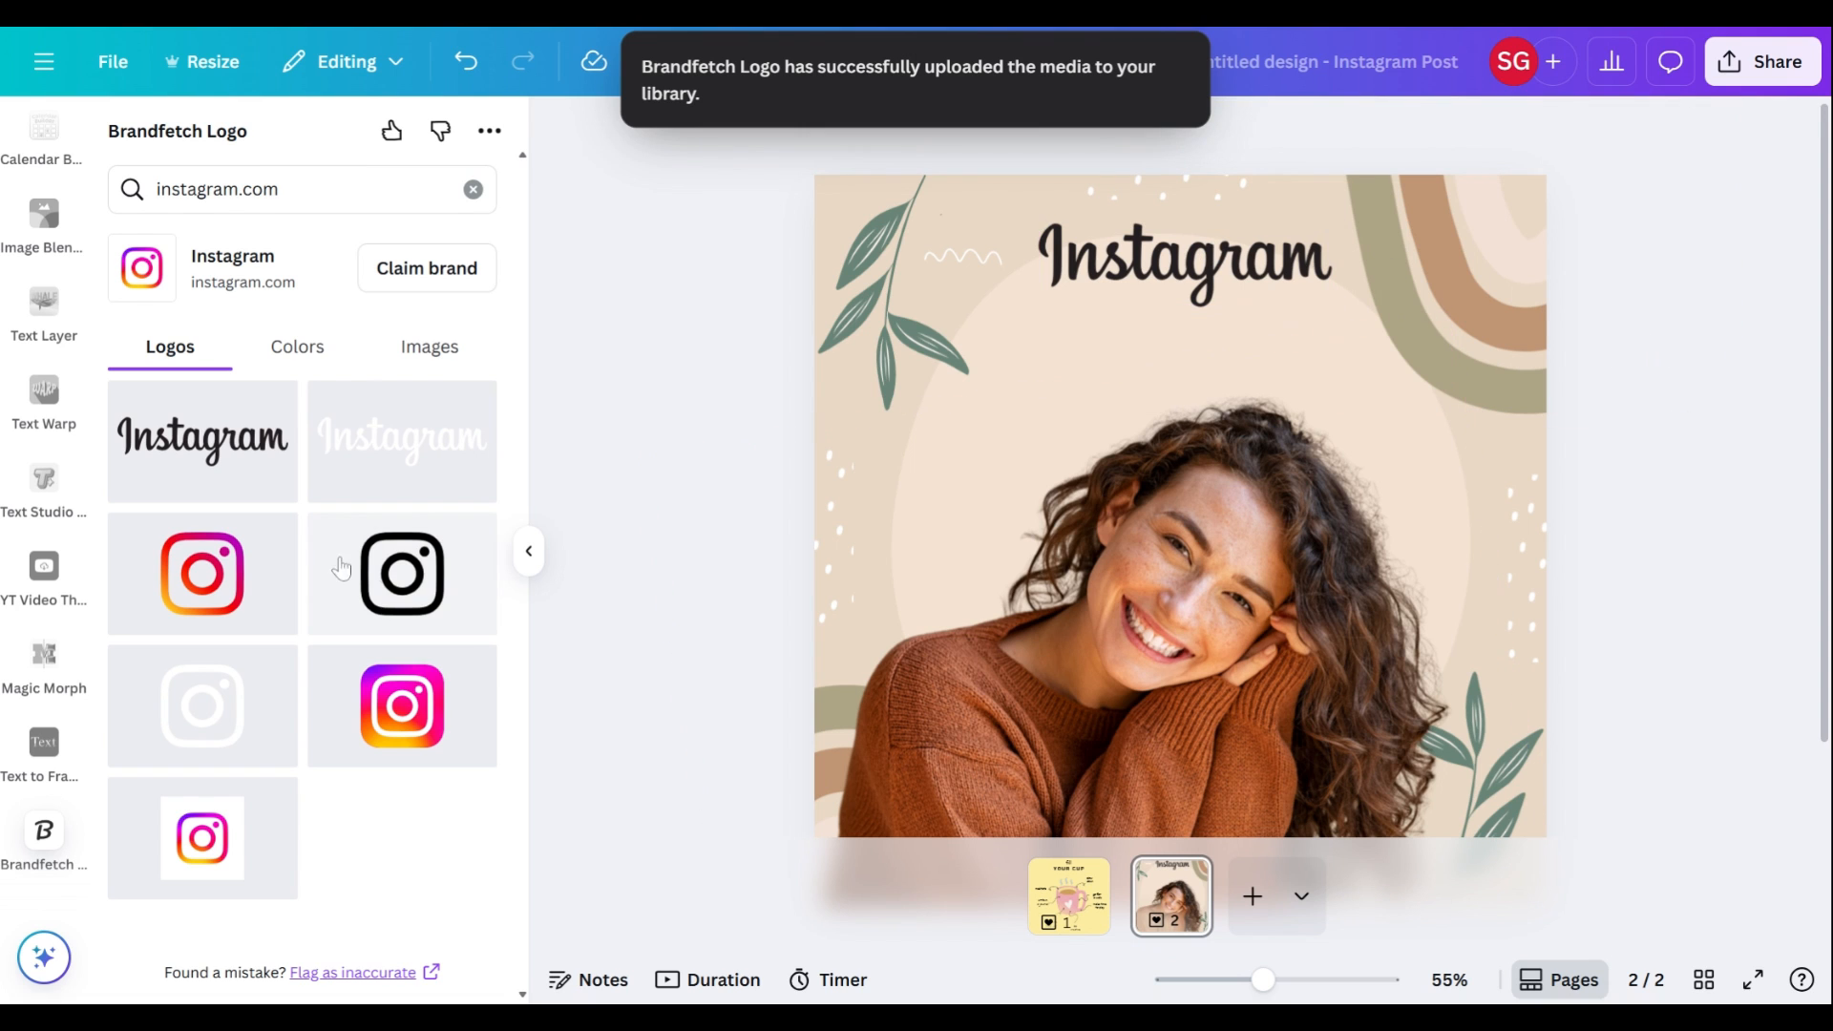
# Step: Try the gradient Instagram icon beside the wordmark and delete it again
pyautogui.moveTo(427, 726); pyautogui.dragTo(1321, 465)
pyautogui.moveTo(1322, 384); pyautogui.dragTo(1000, 269)
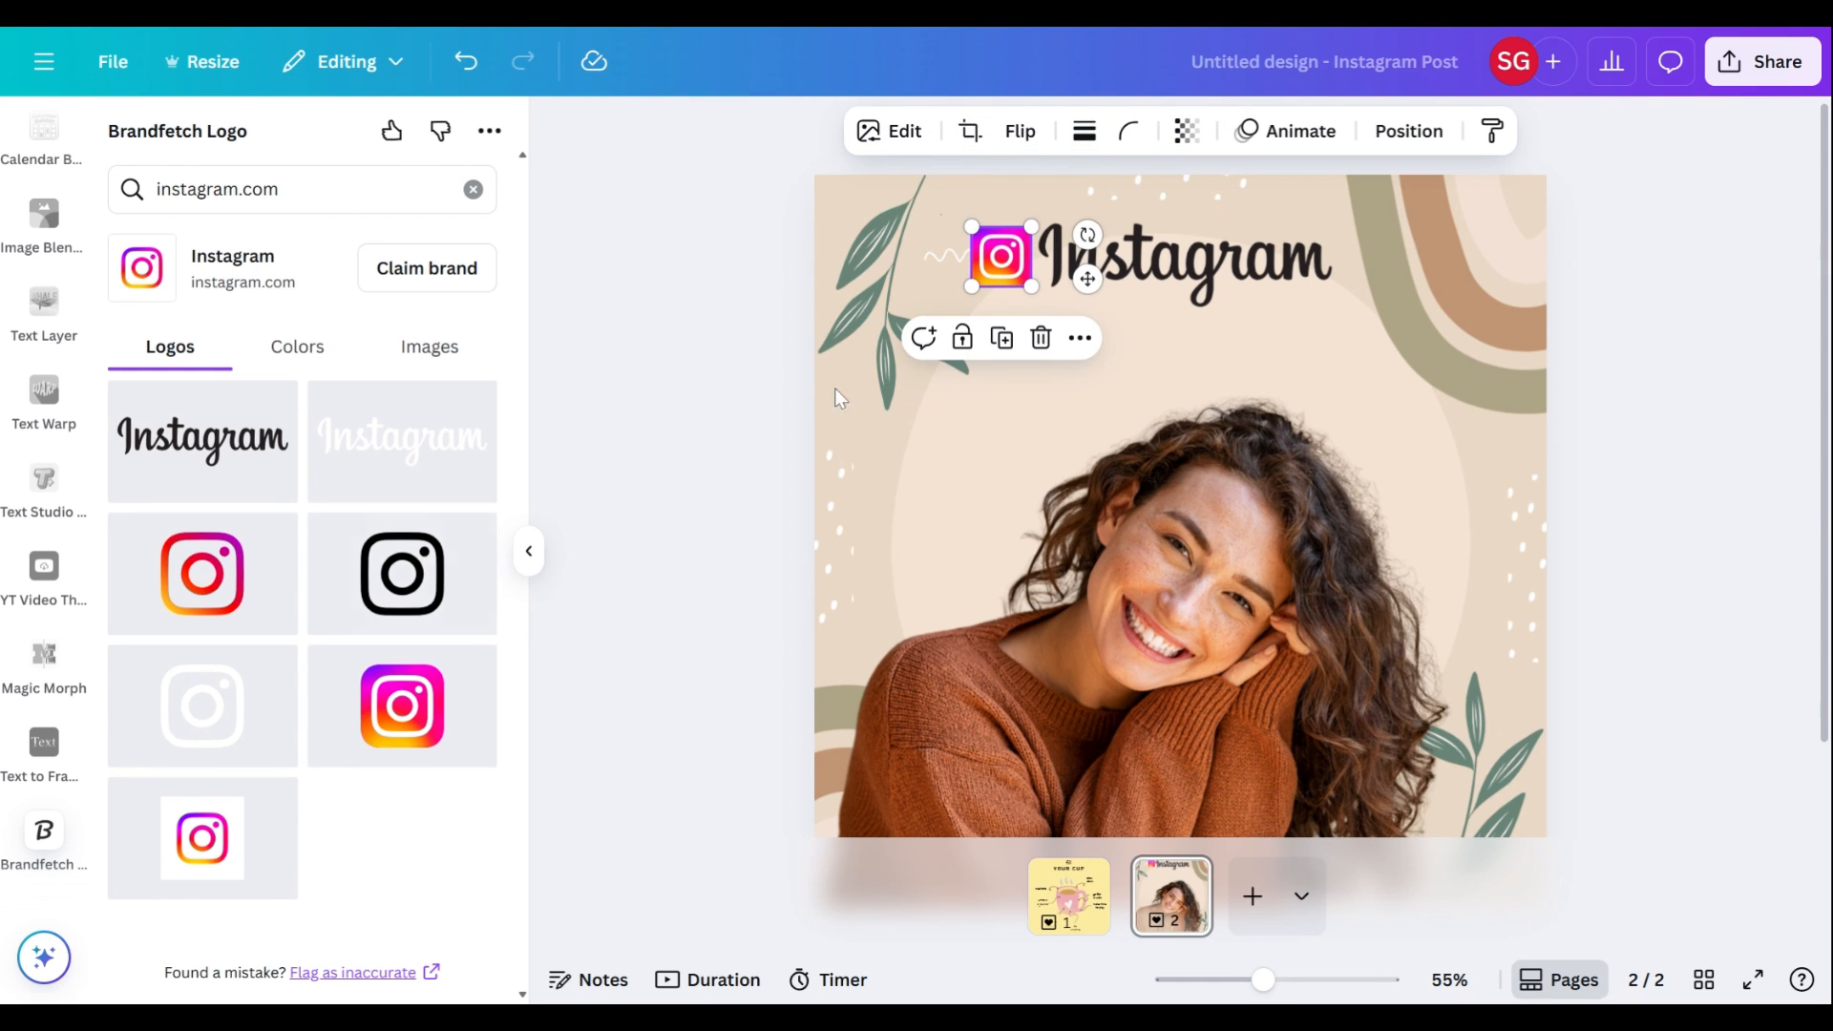
pyautogui.click(1039, 337)
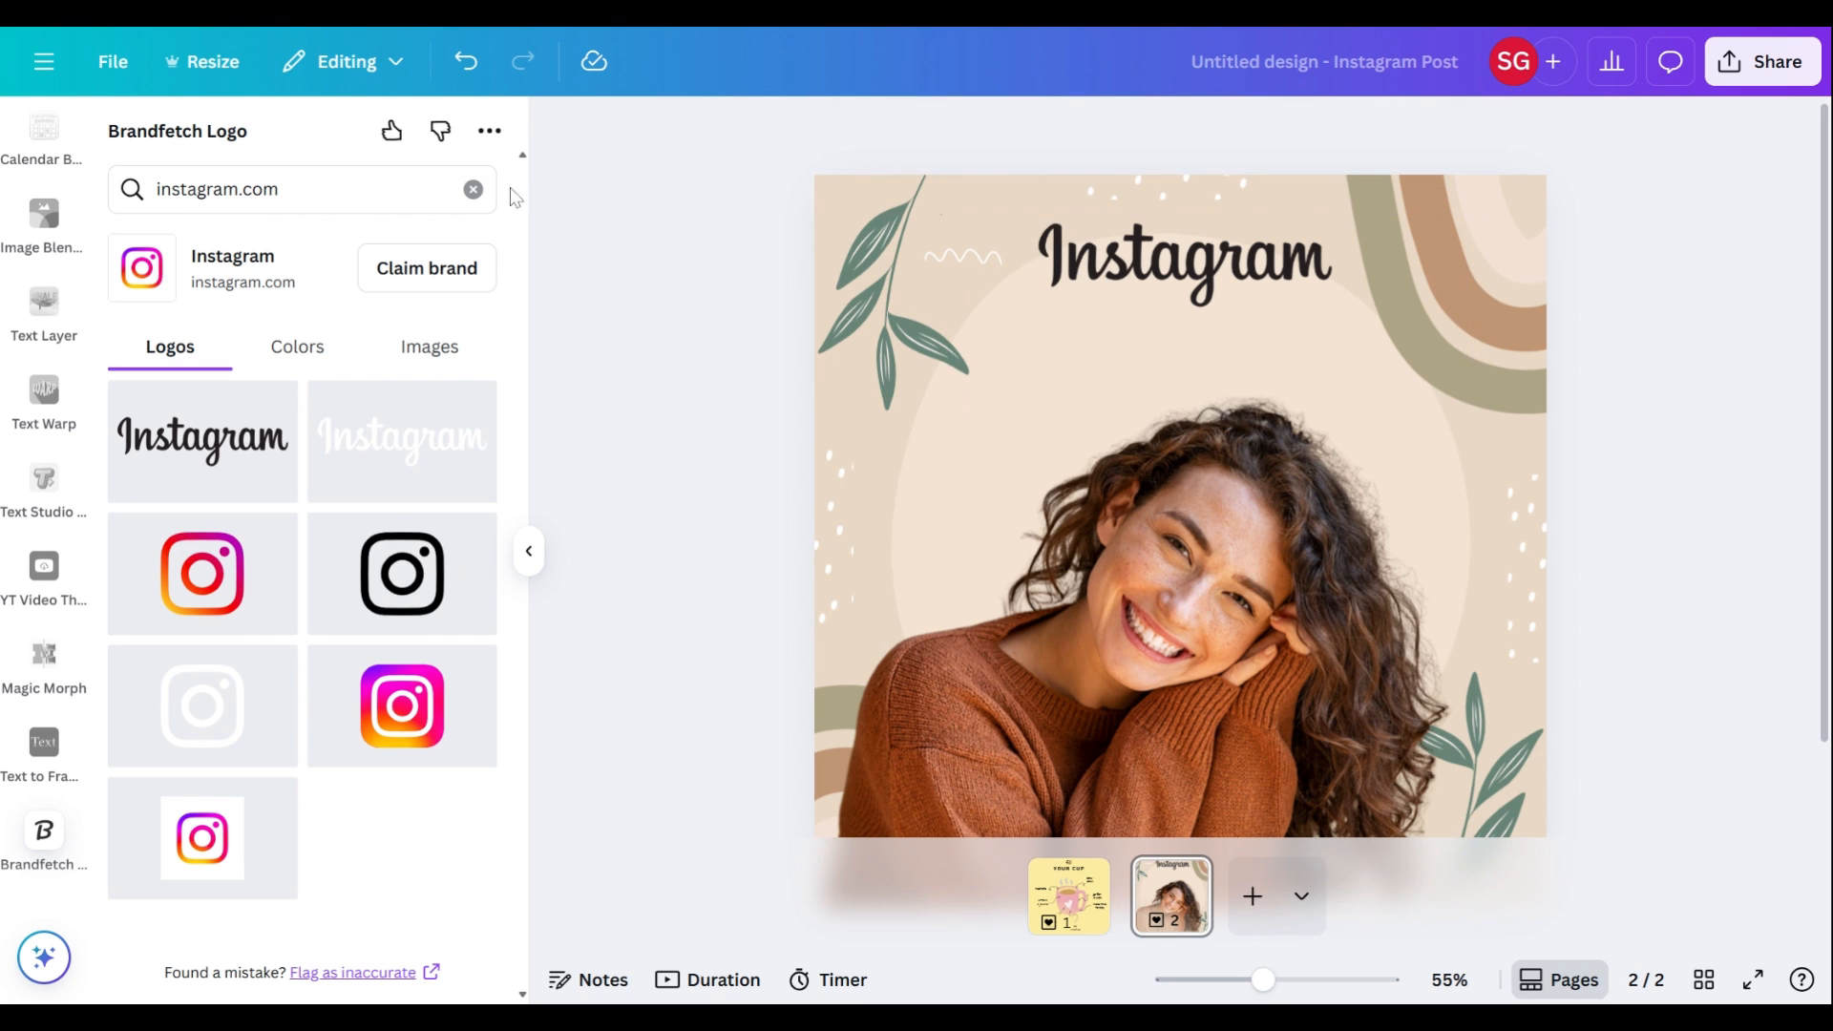
# Step: Look up the Etsy, Facebook and TikTok brands in Brandfetch Logo and examine the logos offered for each
pyautogui.click(473, 190)
pyautogui.write('etsy')
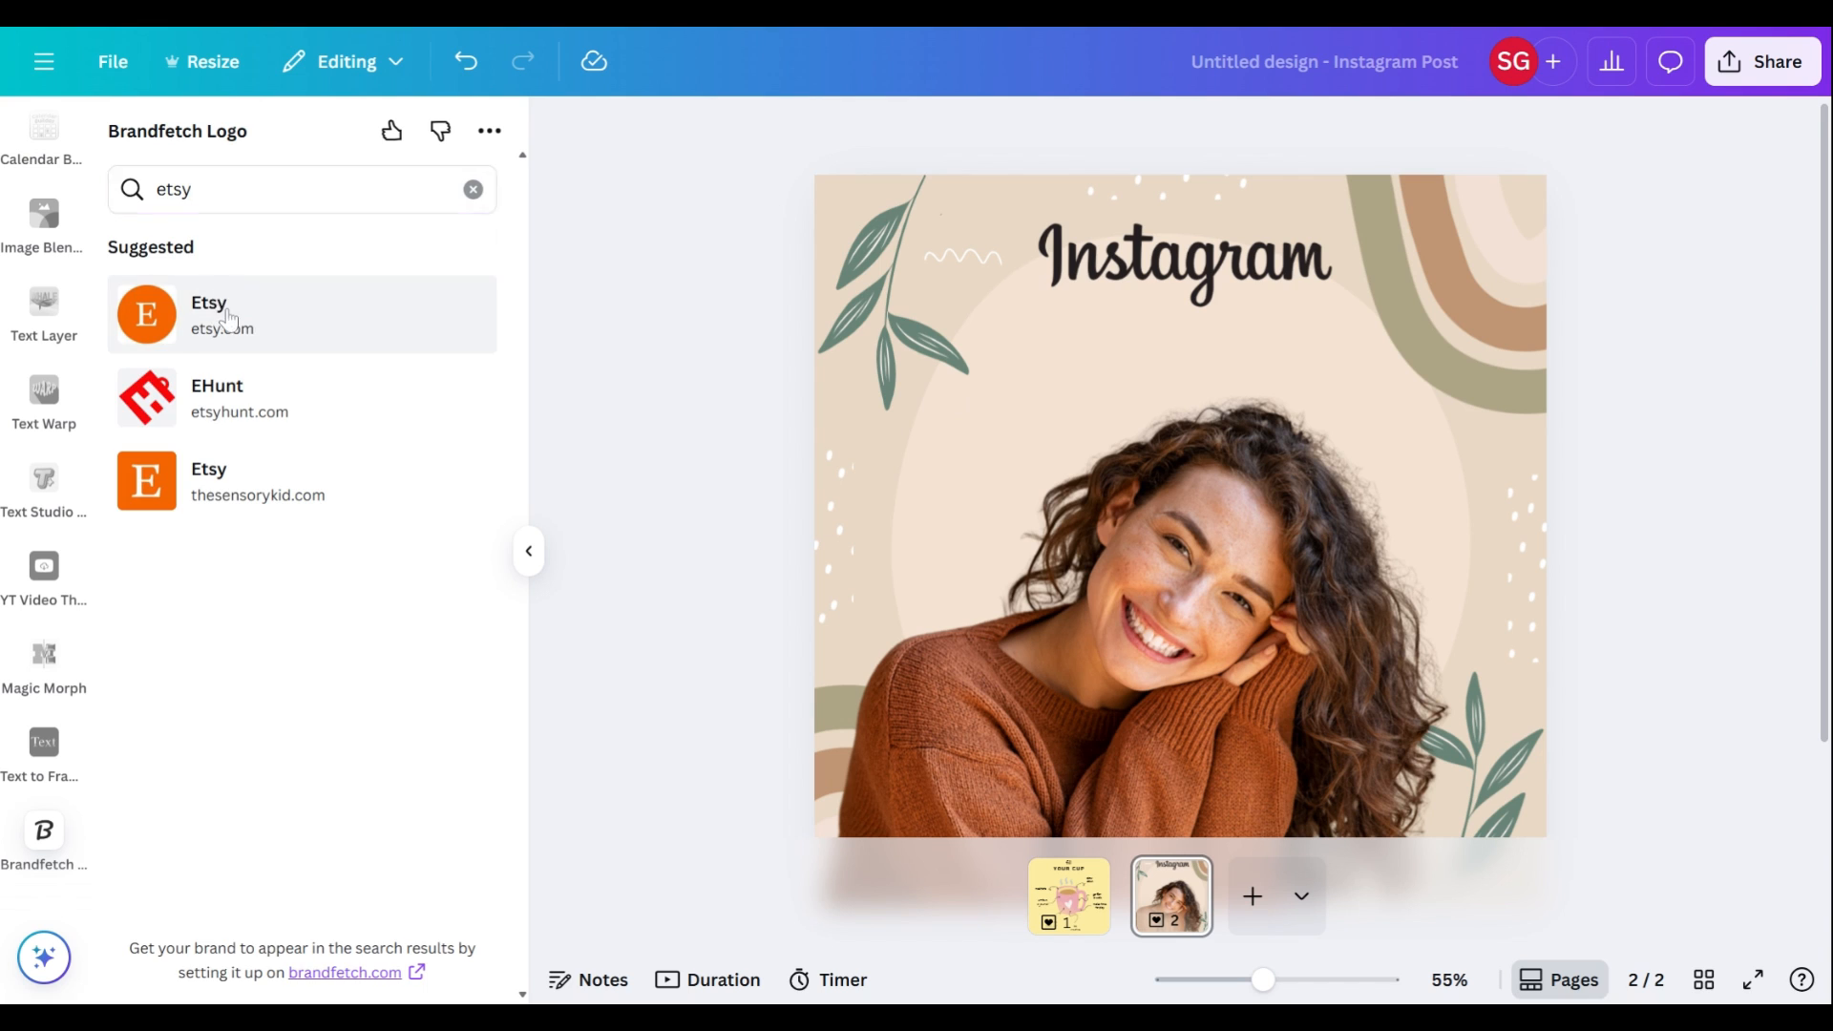
pyautogui.click(226, 318)
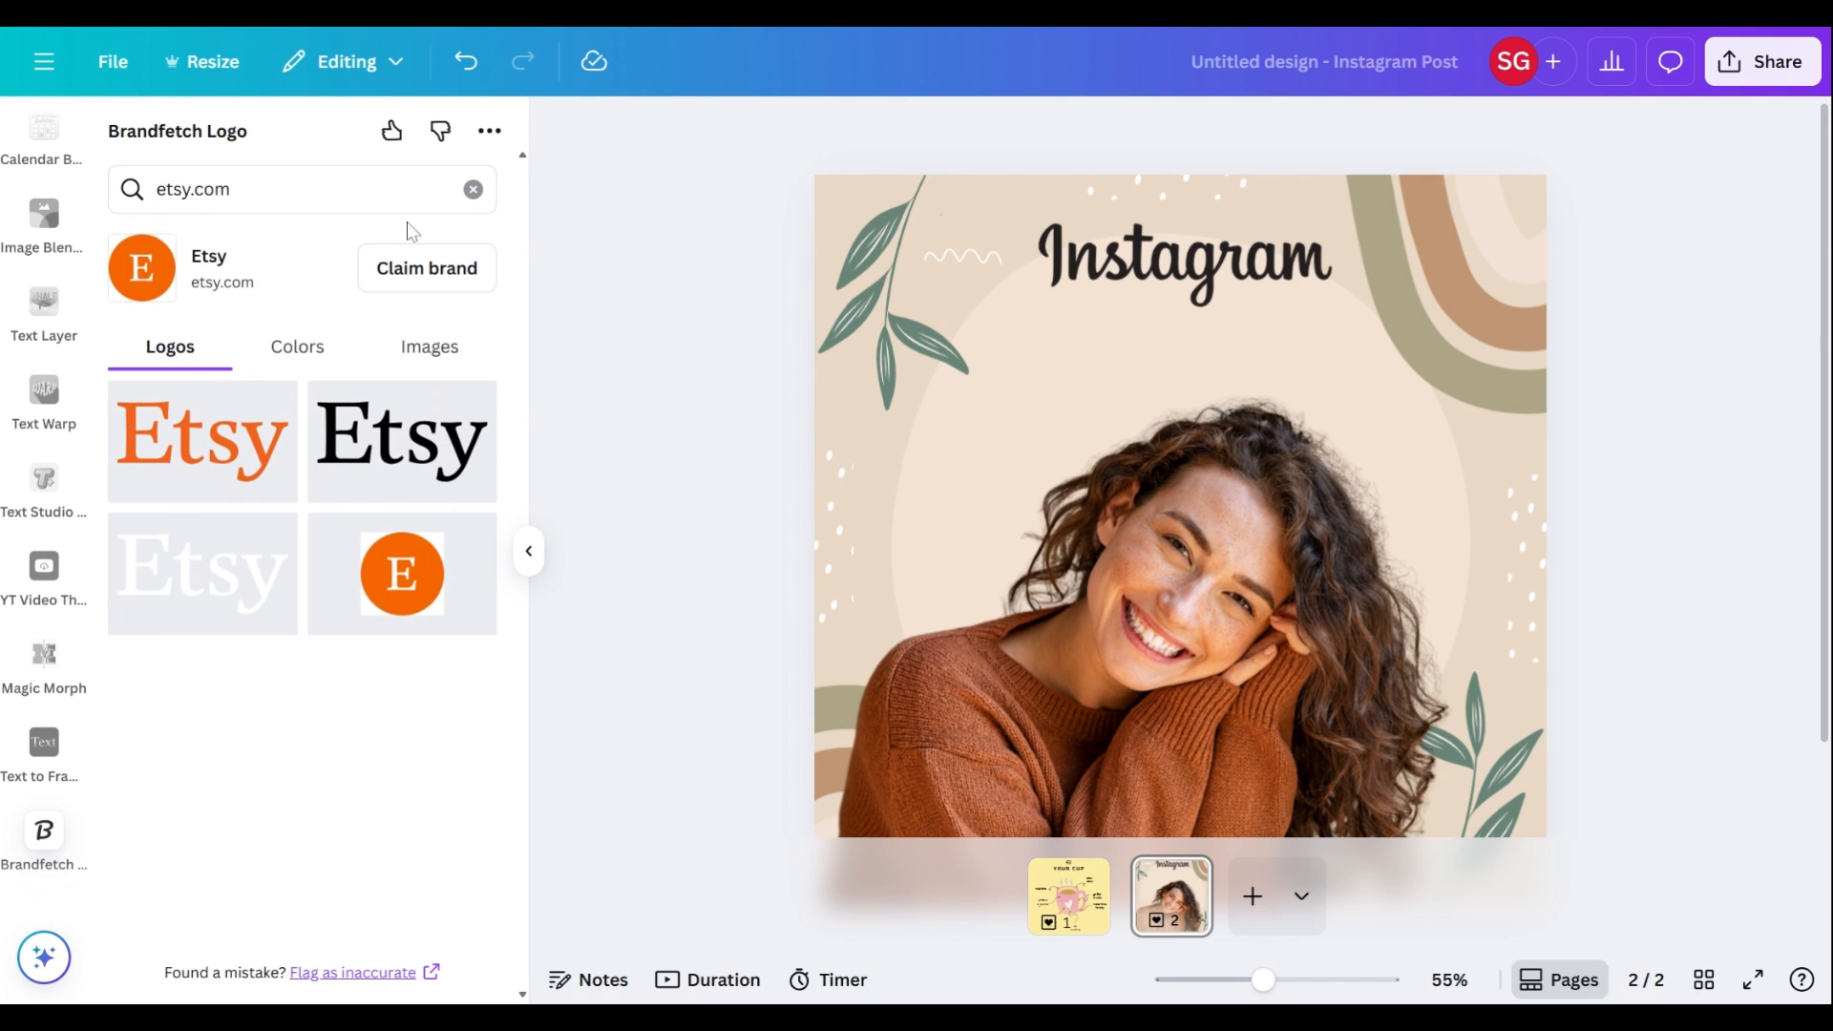
pyautogui.click(472, 190)
pyautogui.write('faceboo')
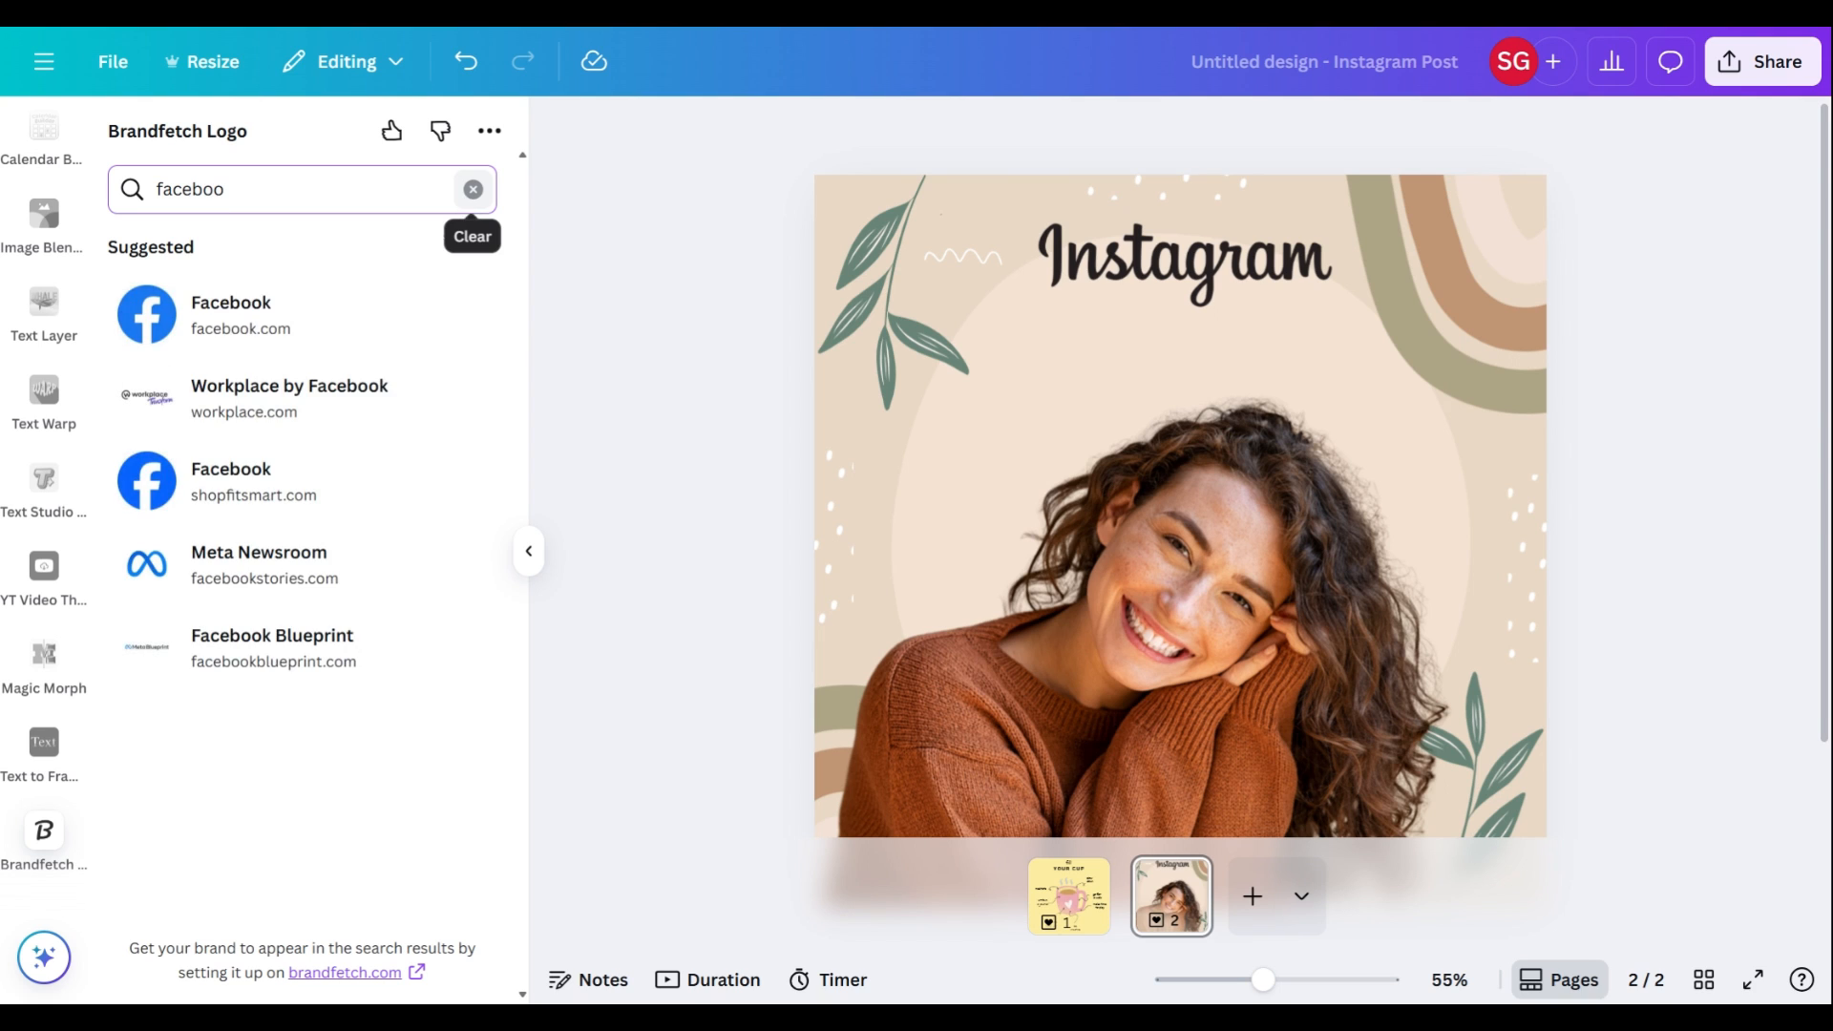
pyautogui.click(286, 328)
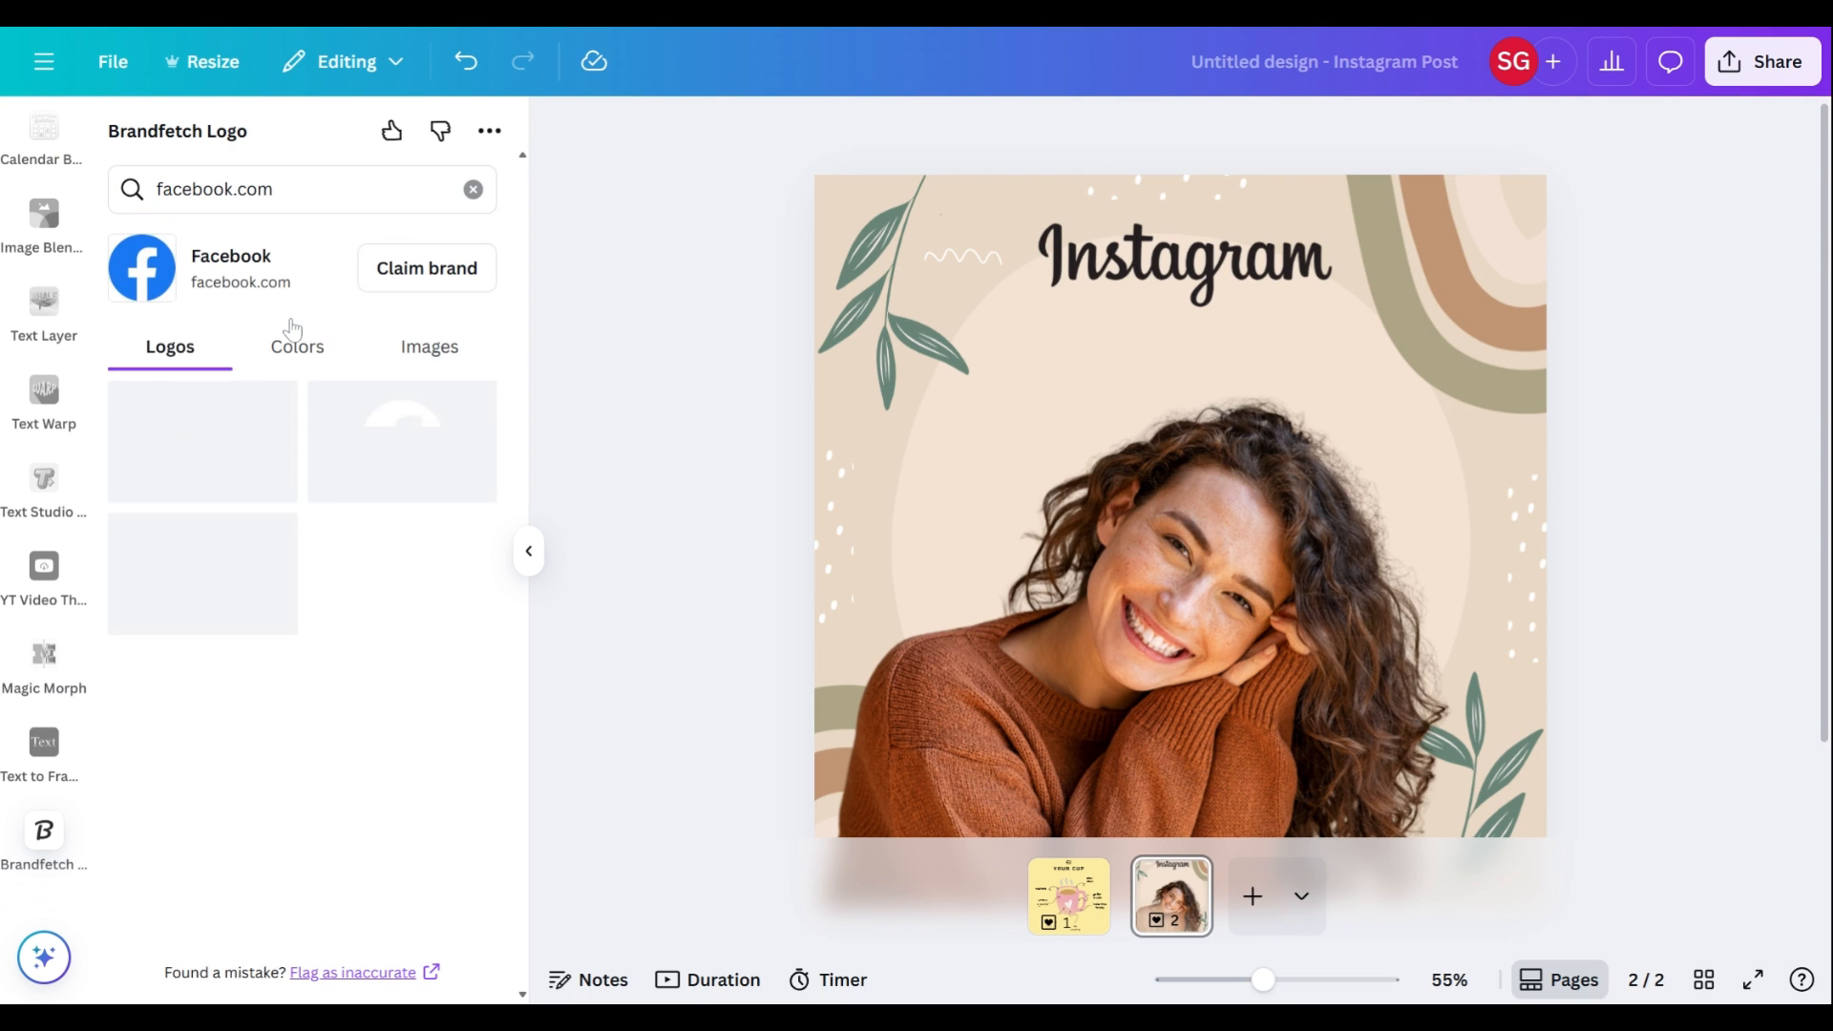
pyautogui.click(472, 190)
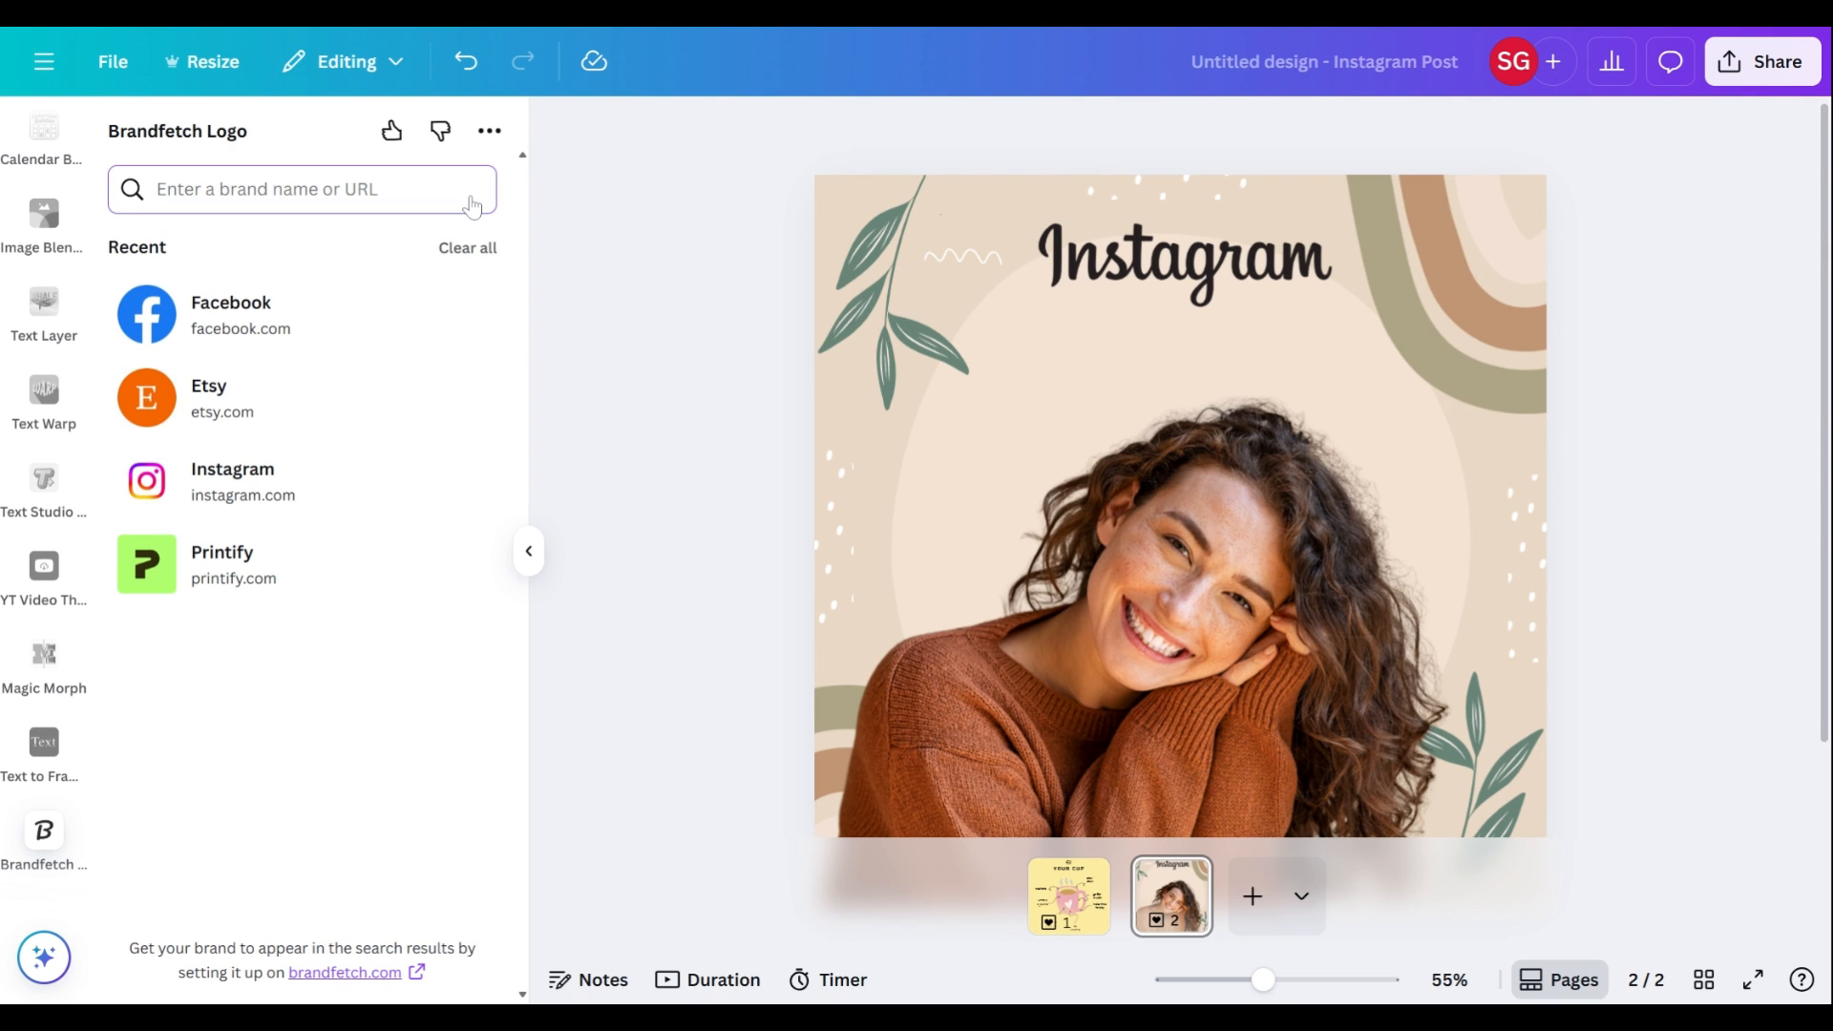
pyautogui.write('tik')
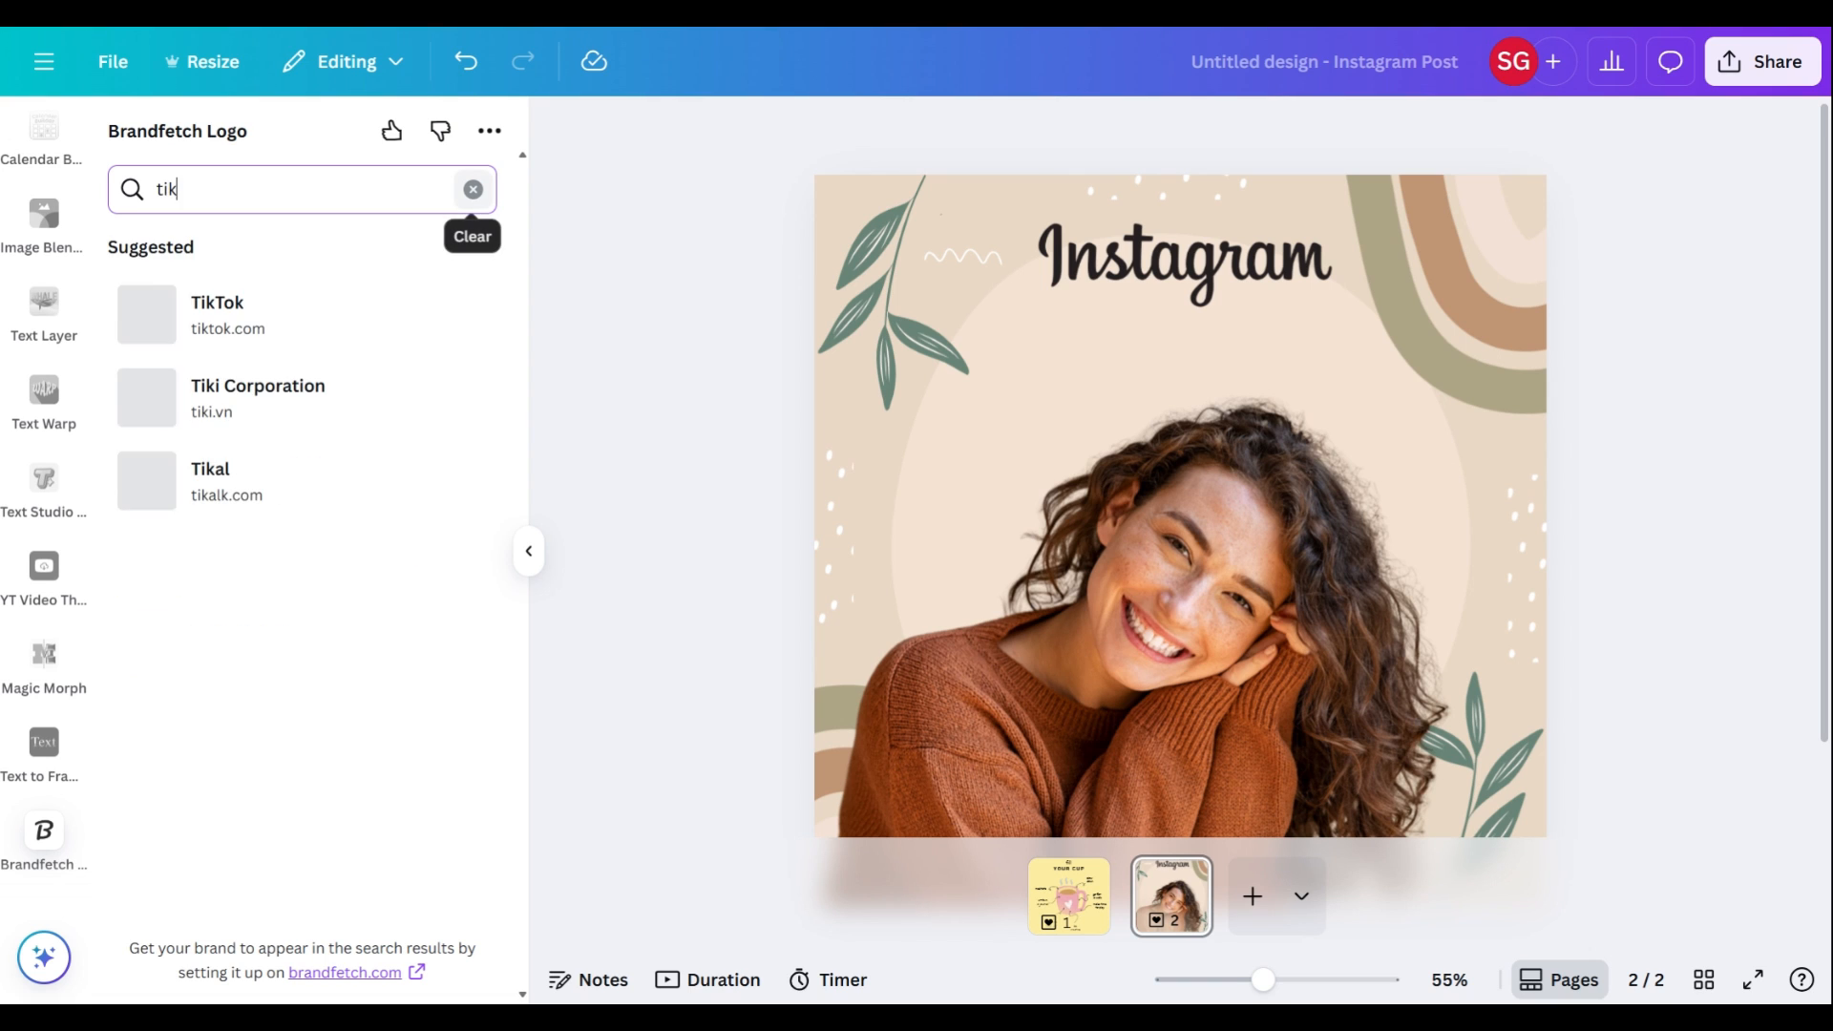
pyautogui.click(315, 329)
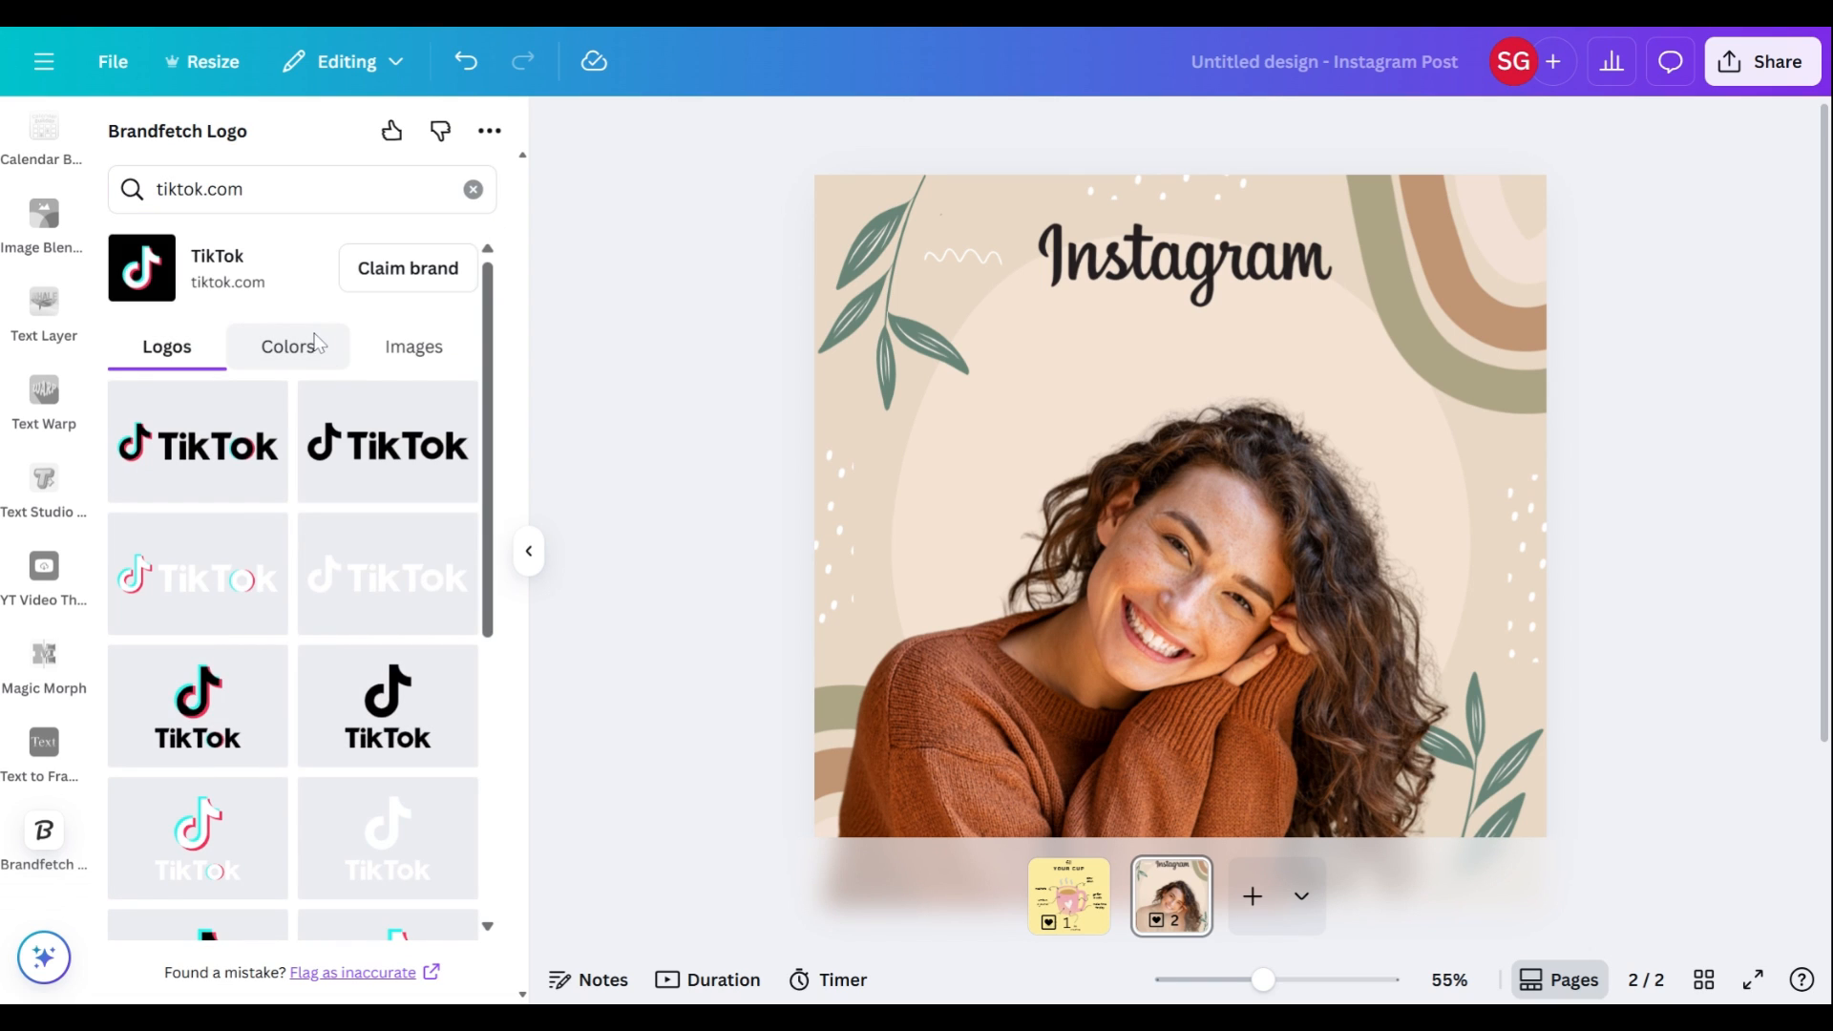
pyautogui.scroll(-1, 329, 582)
pyautogui.scroll(1, 329, 577)
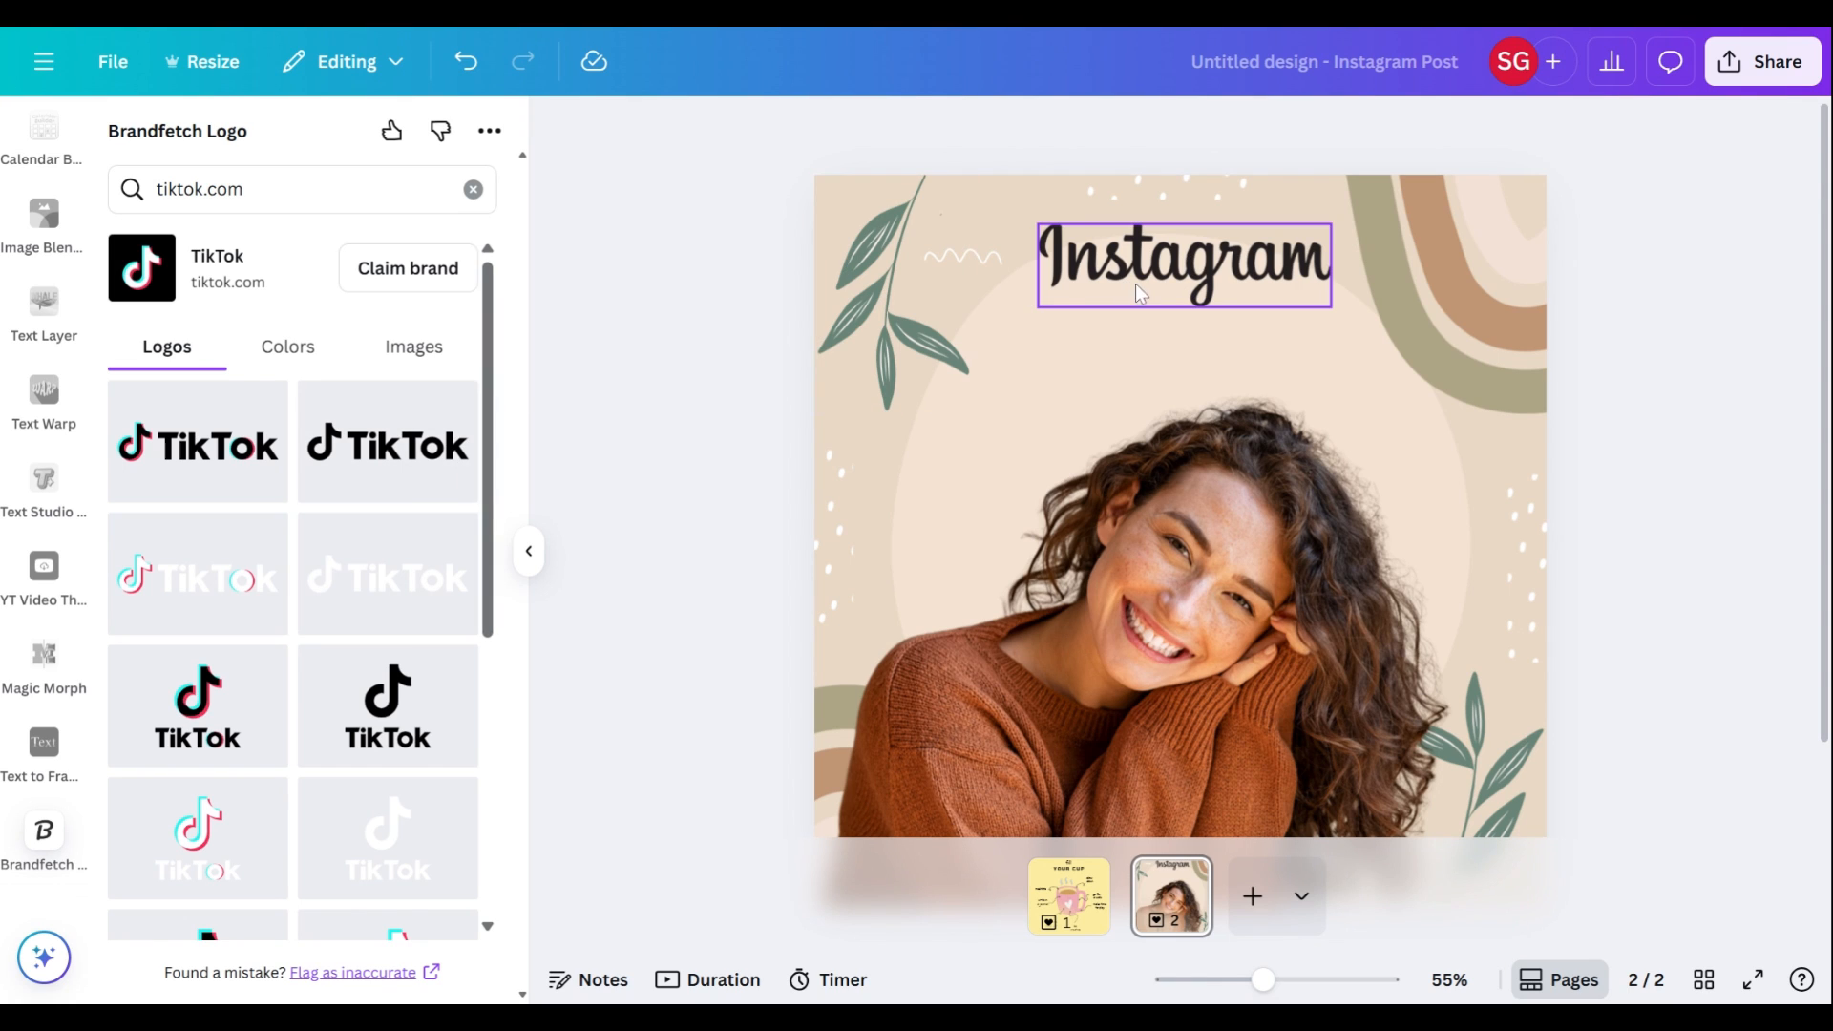
# Step: Scale the Instagram wordmark down slightly at the top of the page
pyautogui.click(1160, 287)
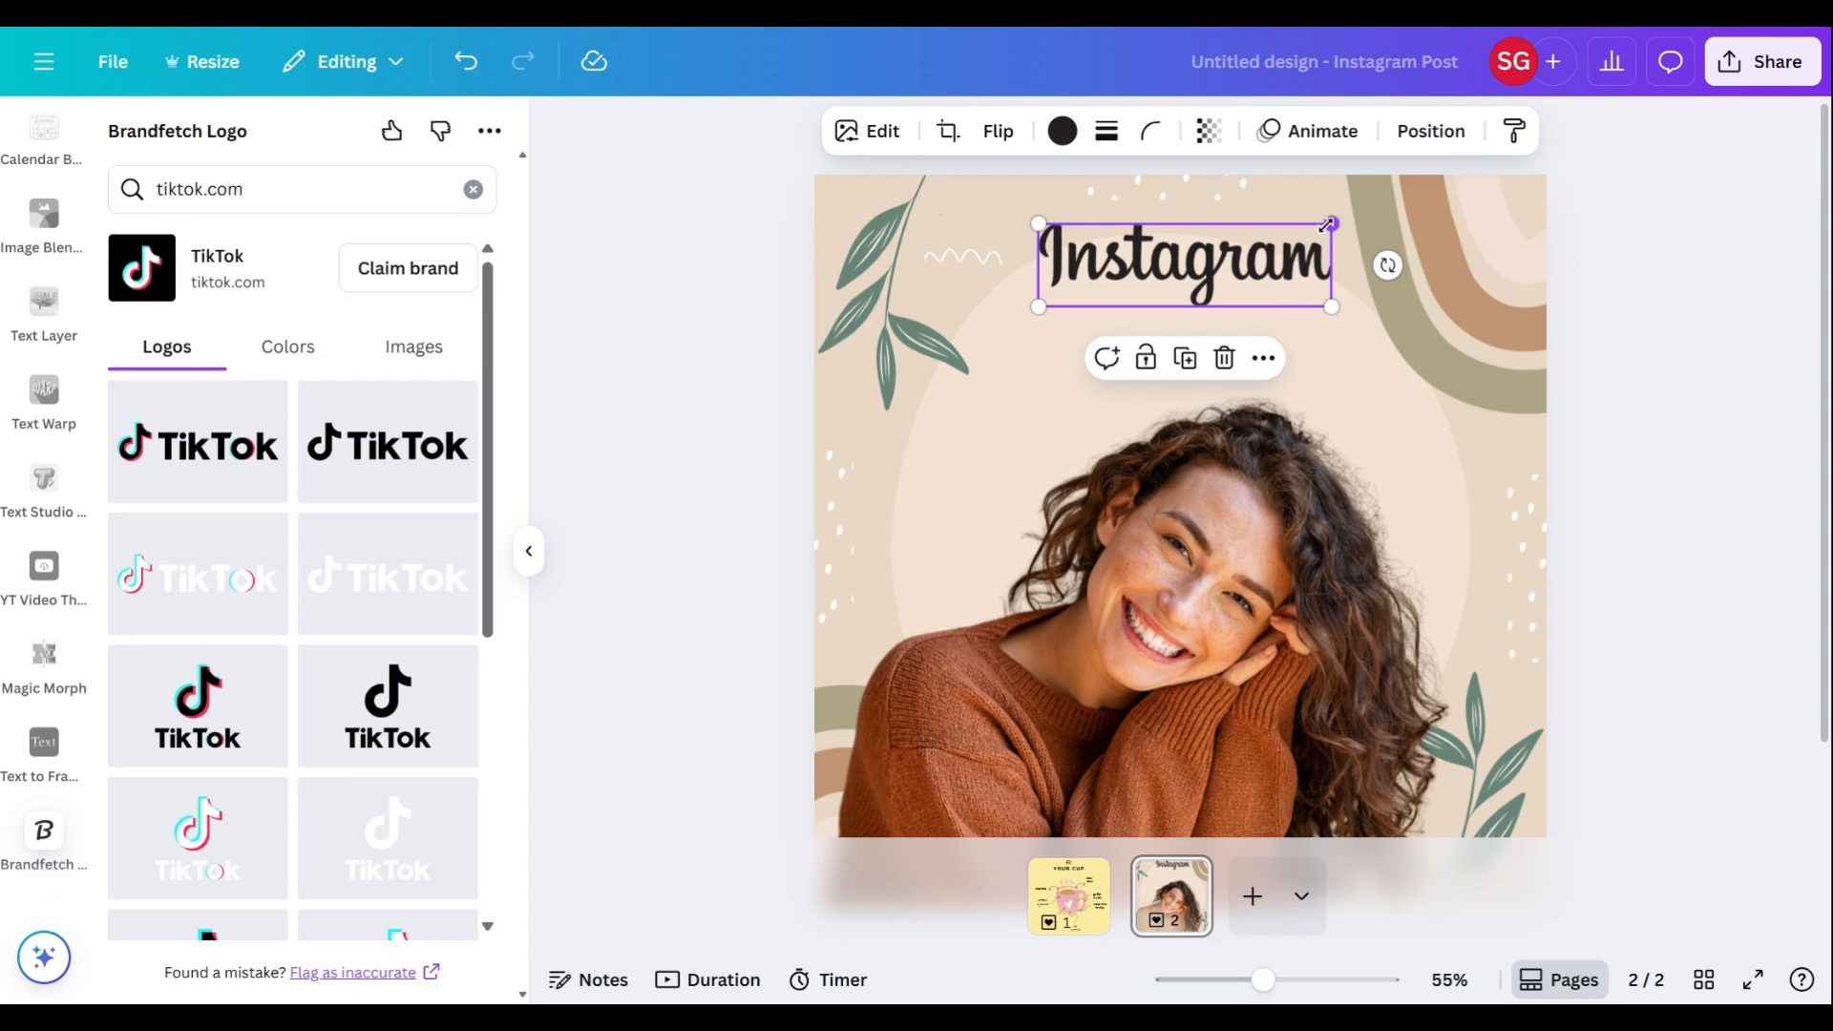
pyautogui.moveTo(1326, 225); pyautogui.dragTo(1331, 227)
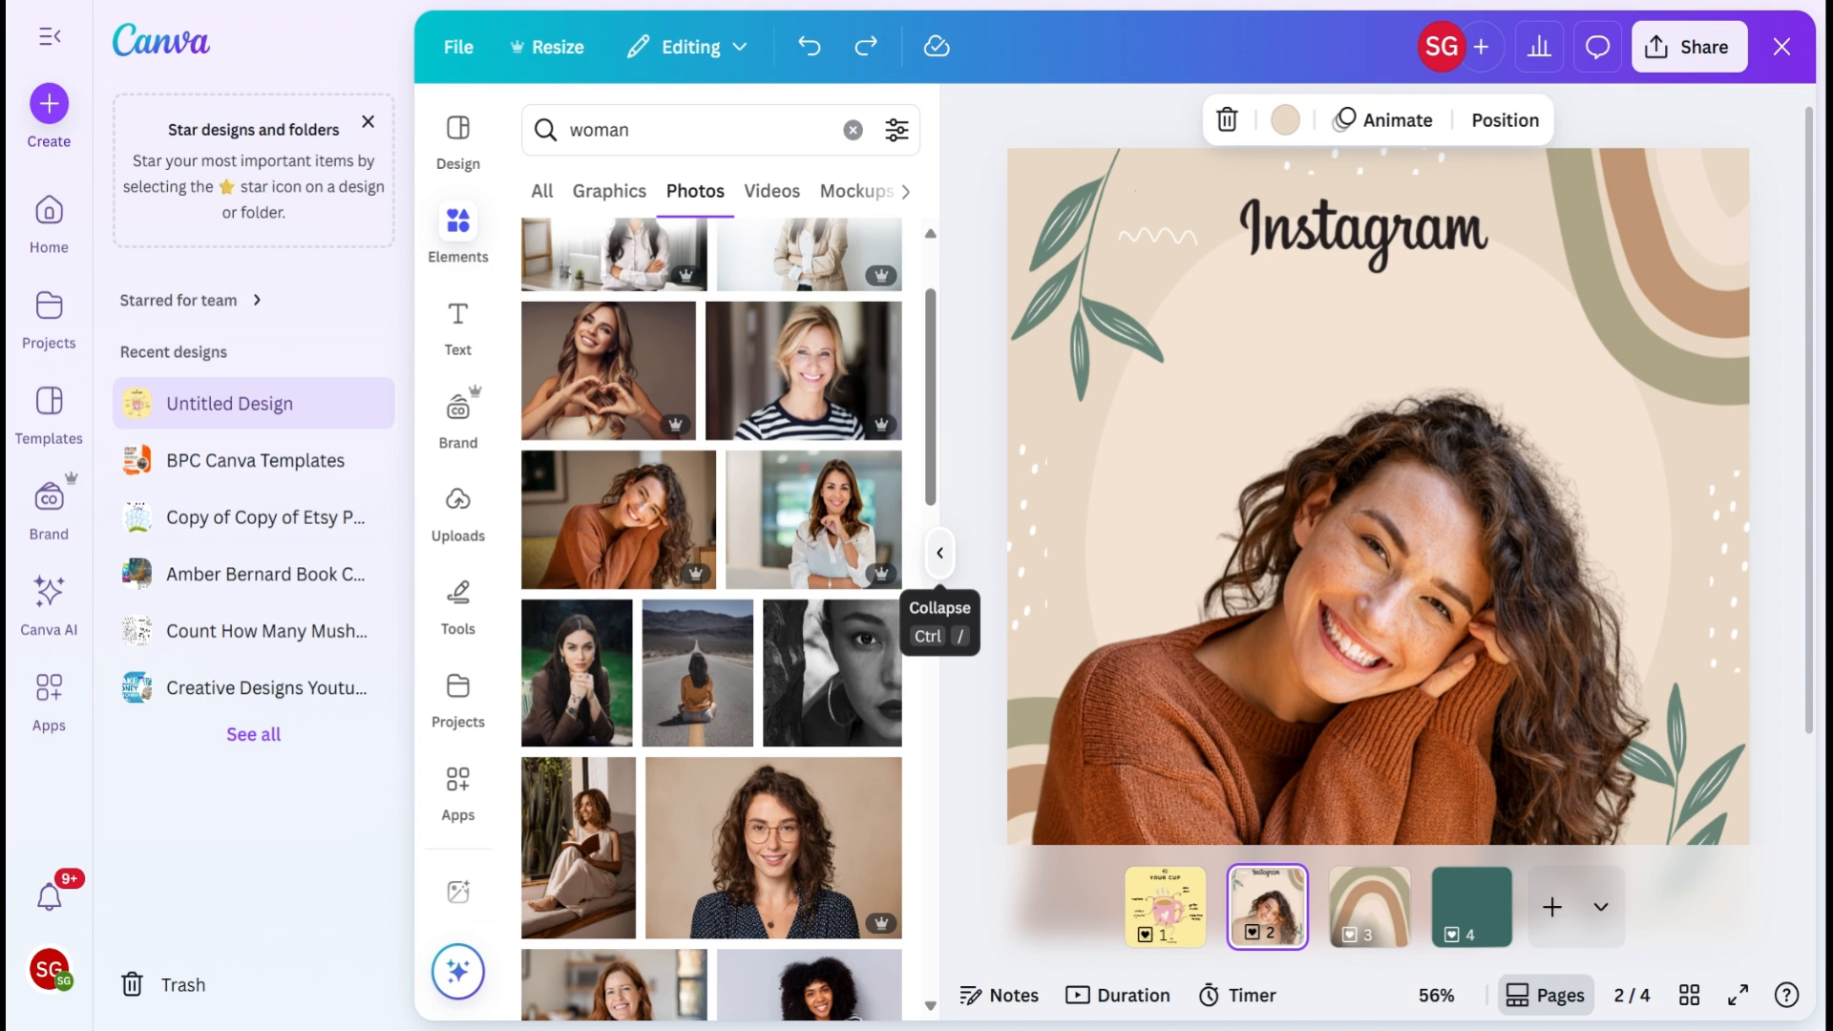
# Step: Clear the "woman" element search, insert the recently used photo of the woman, and delete it from the page
pyautogui.scroll(2, 883, 459)
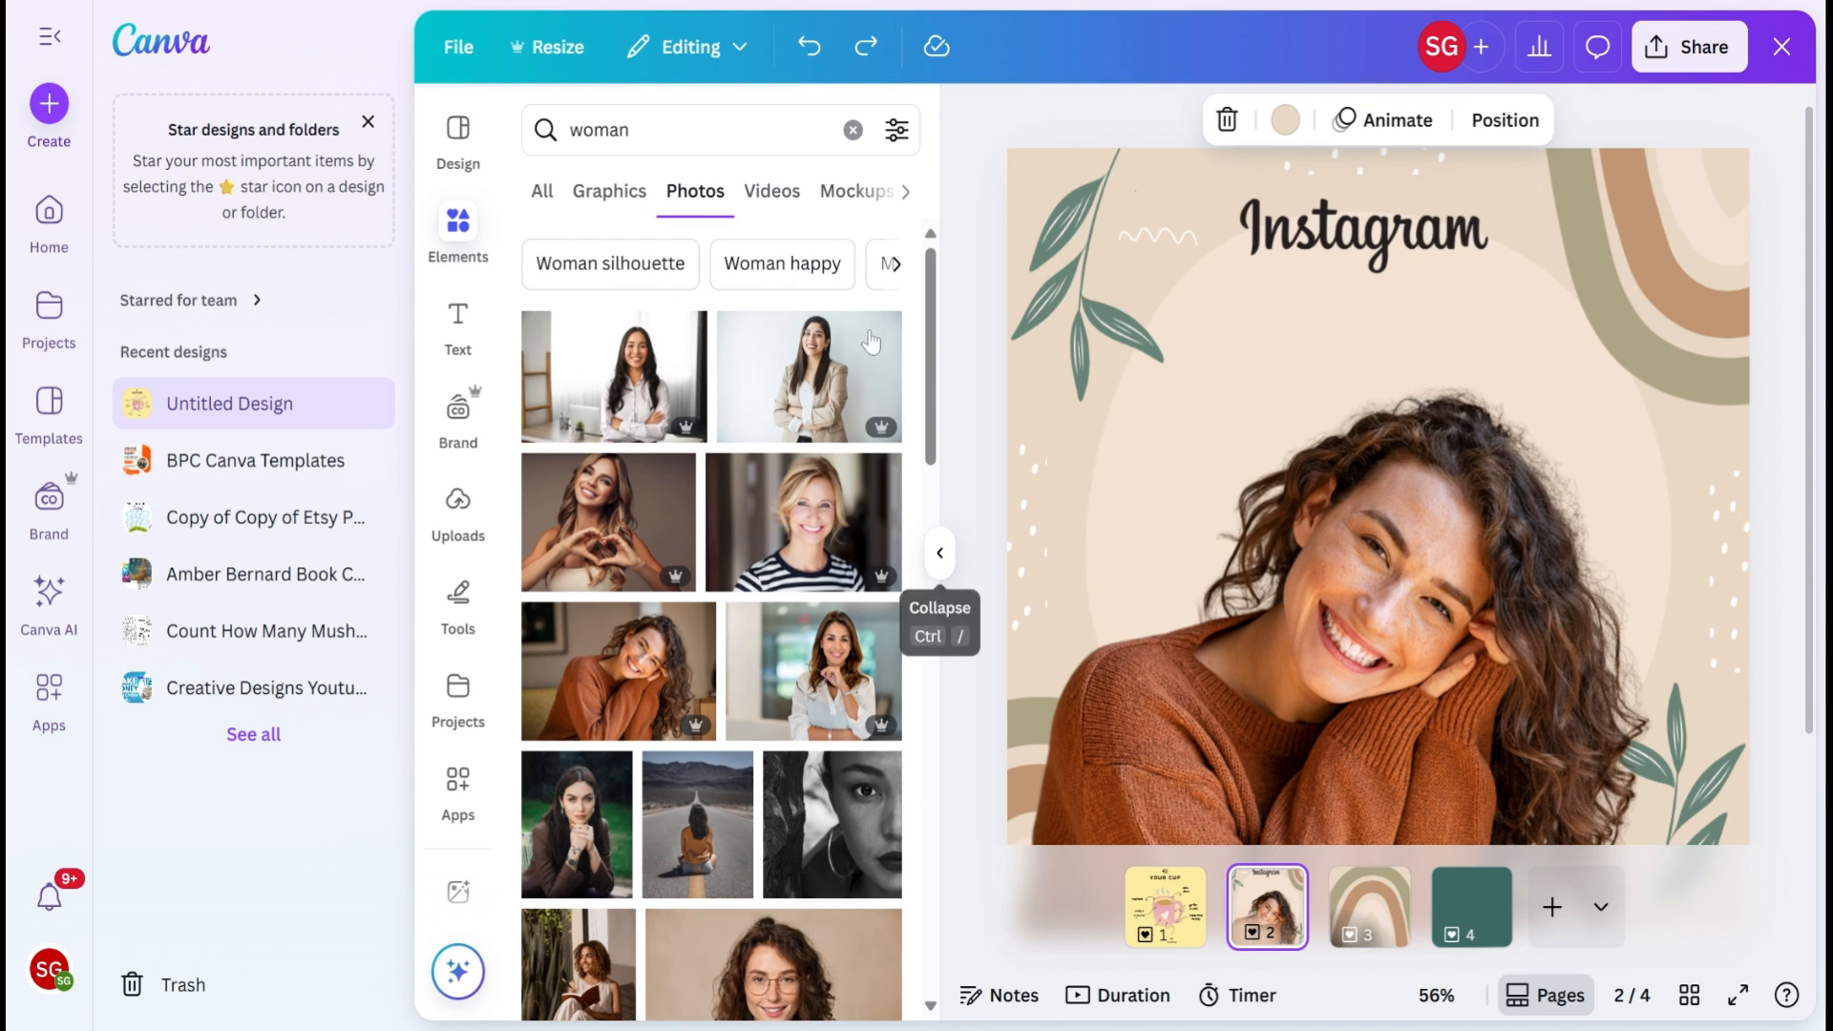
pyautogui.click(850, 131)
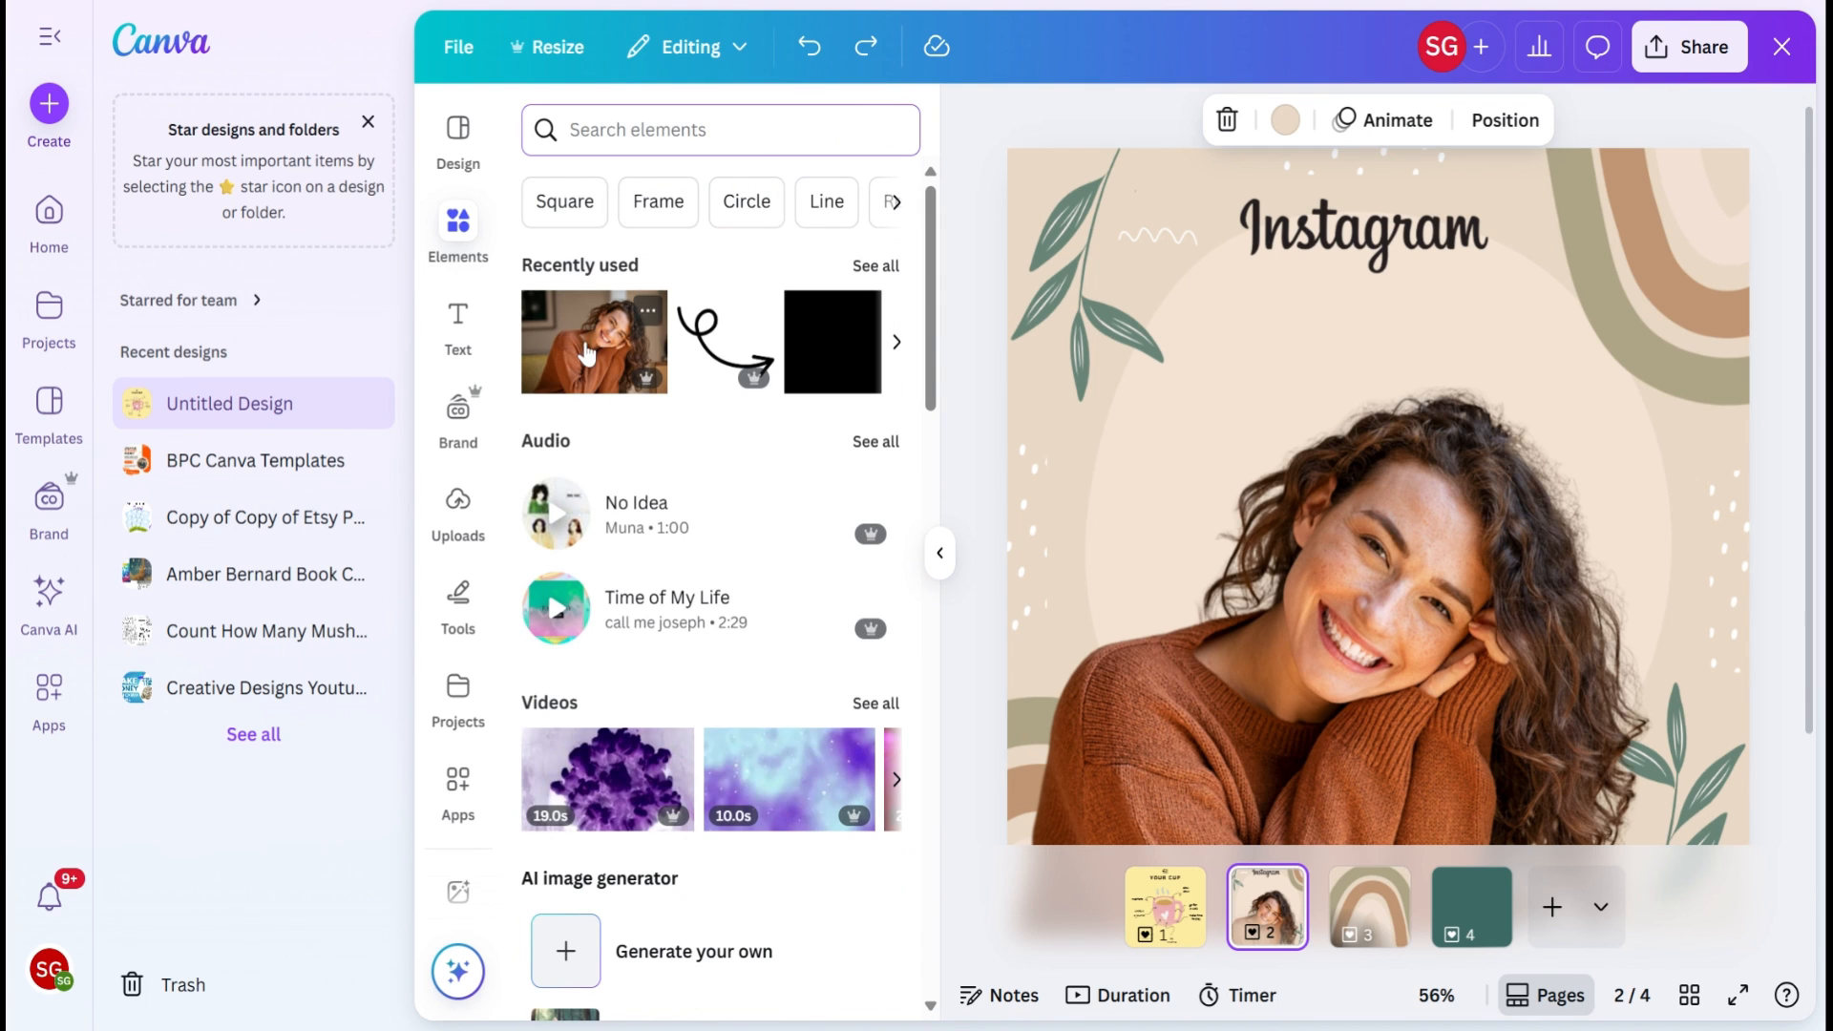
pyautogui.click(606, 342)
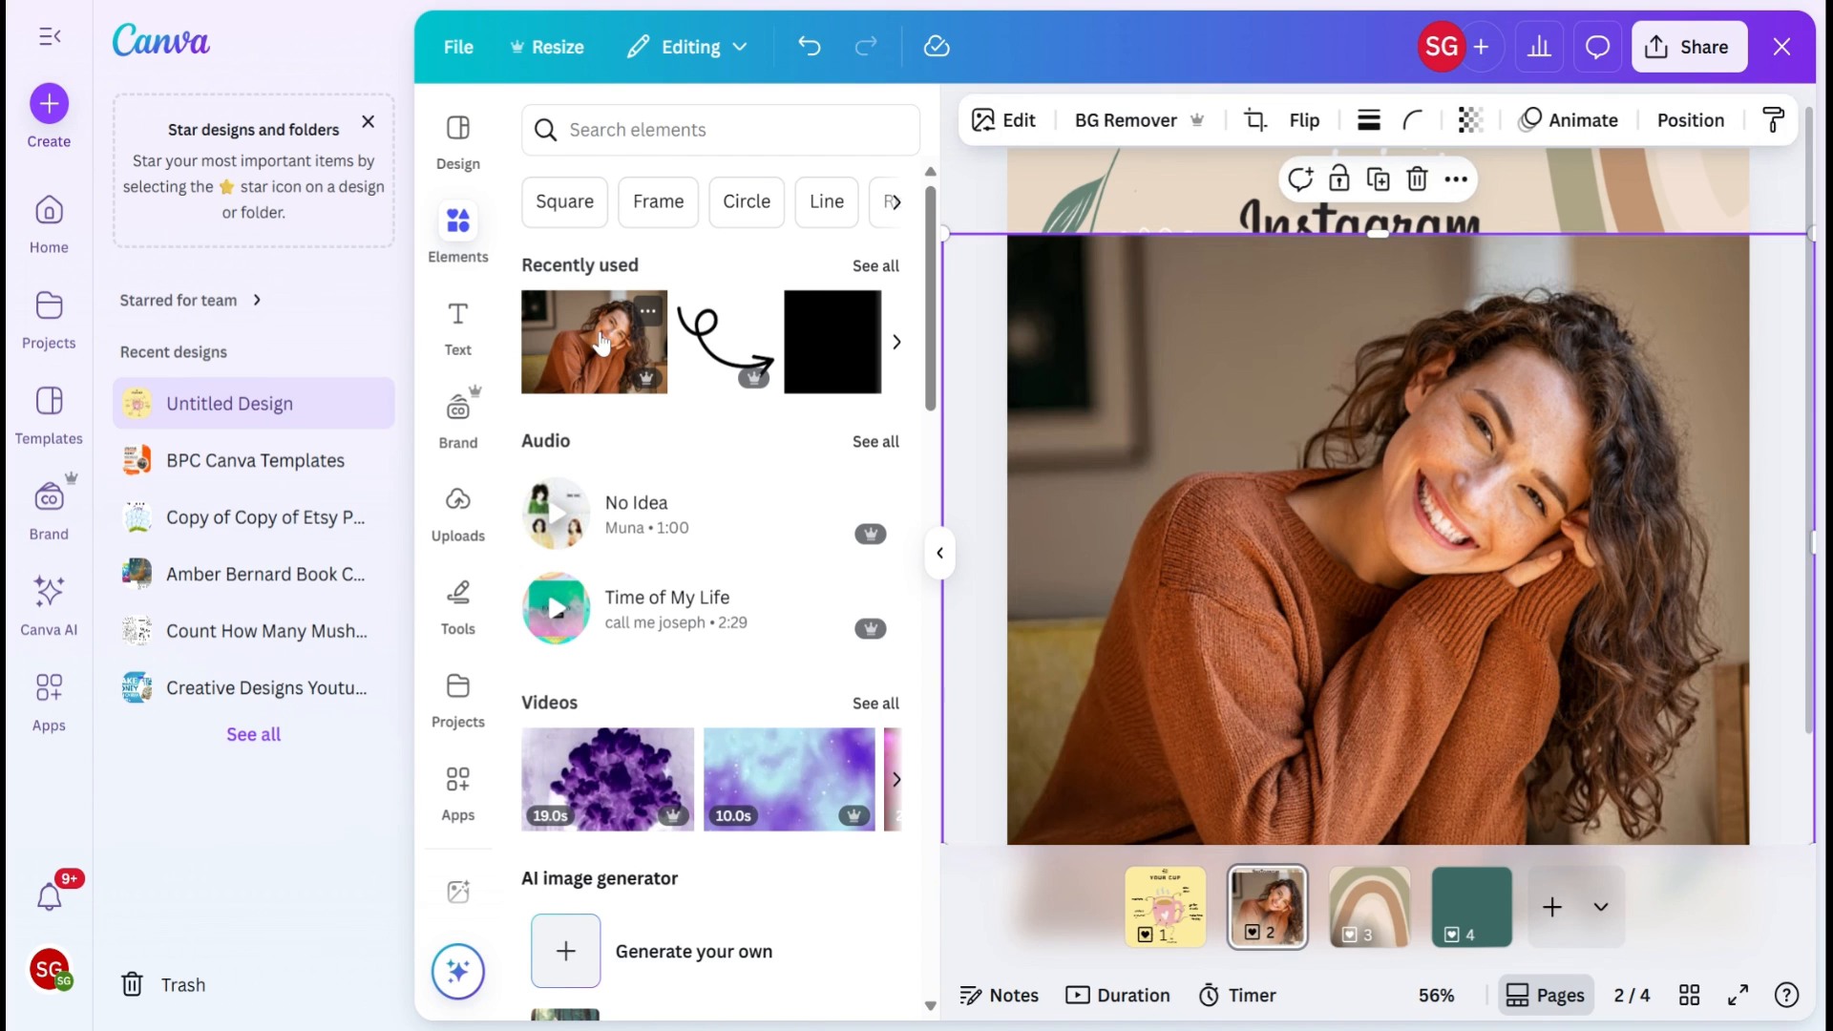
pyautogui.press('Delete')
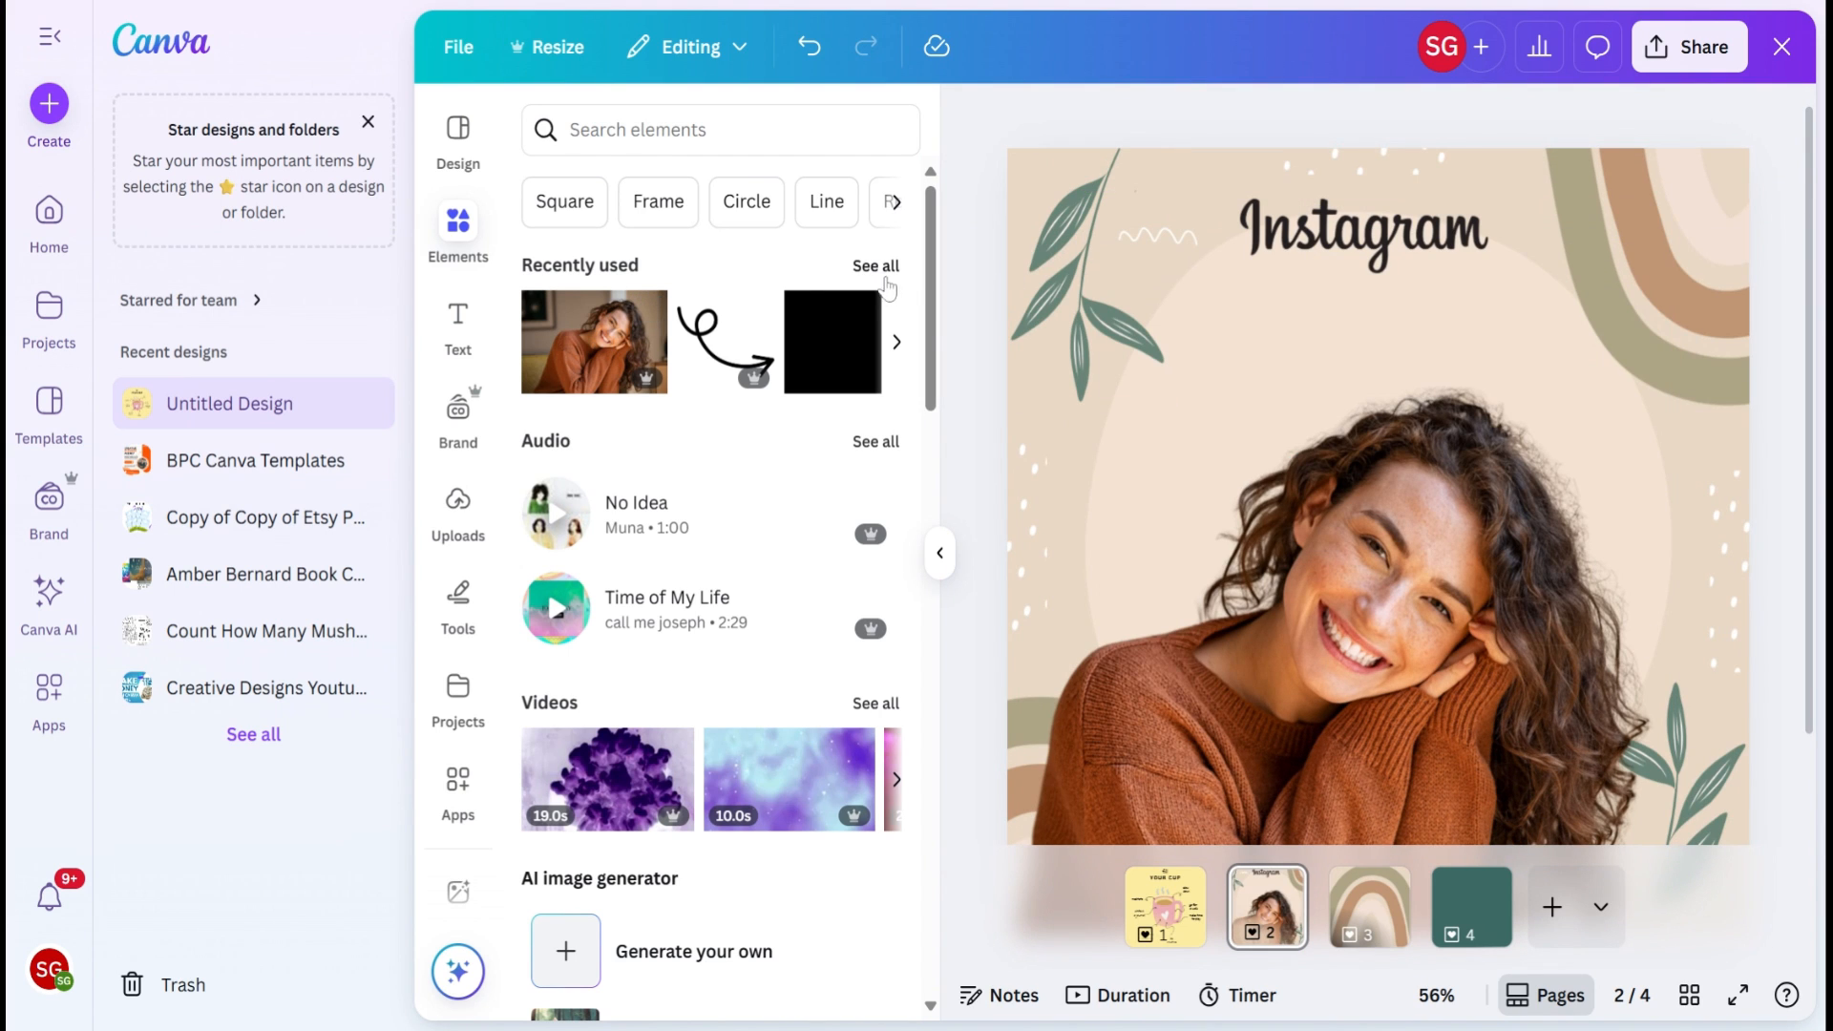
# Step: View the full list of recently used elements
pyautogui.click(874, 268)
pyautogui.click(536, 120)
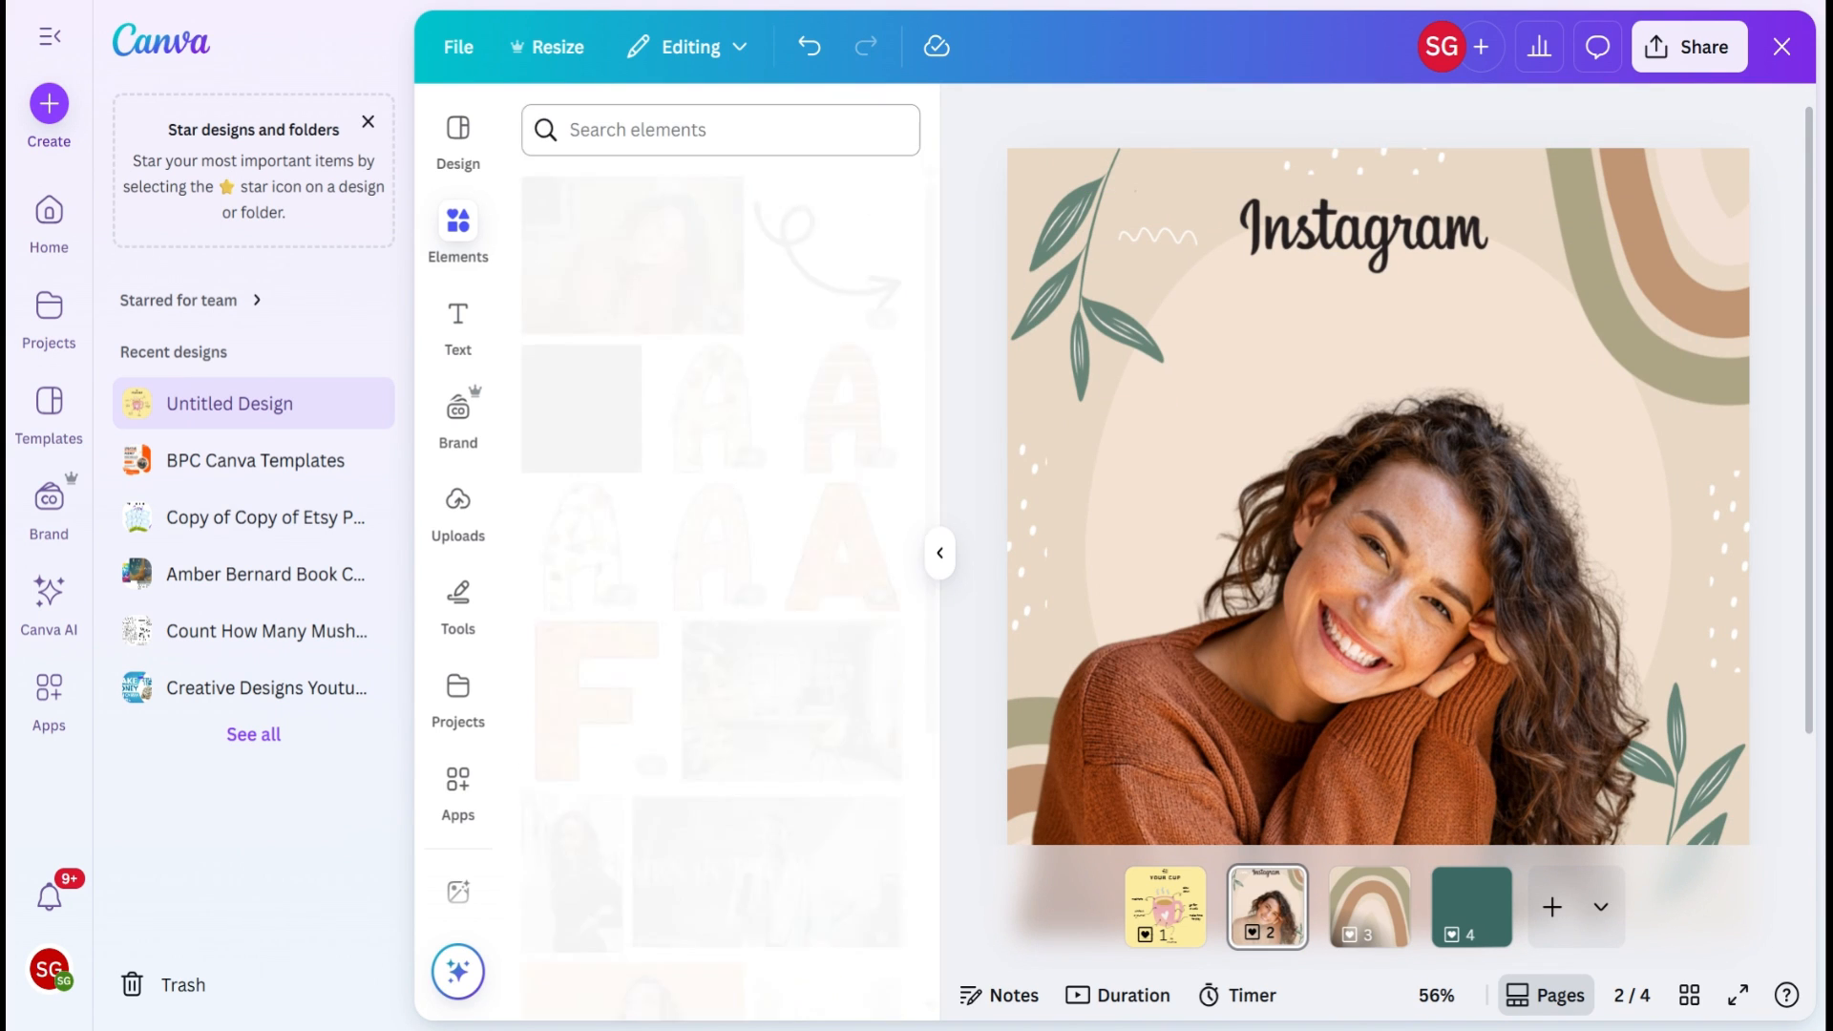
# Step: Search the elements for "woman" and star the photo "Portrait of a Professional Woman in the Office"
pyautogui.click(611, 129)
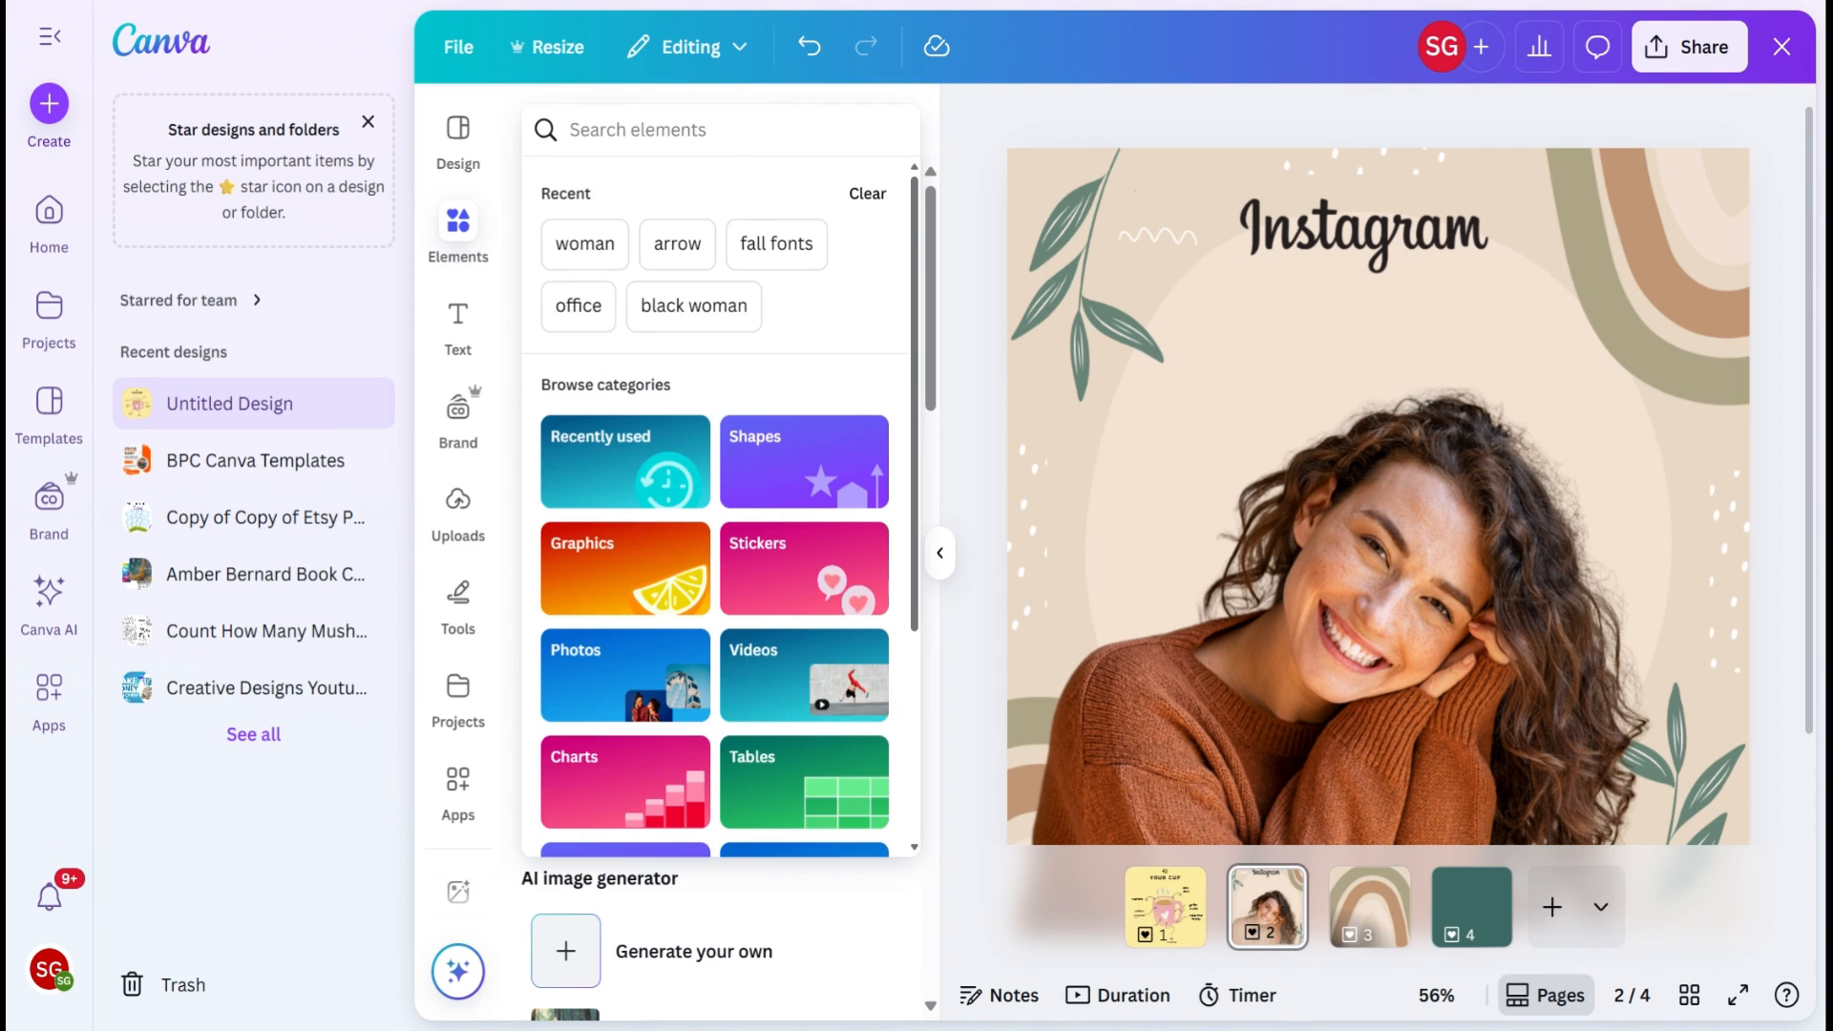
pyautogui.click(584, 244)
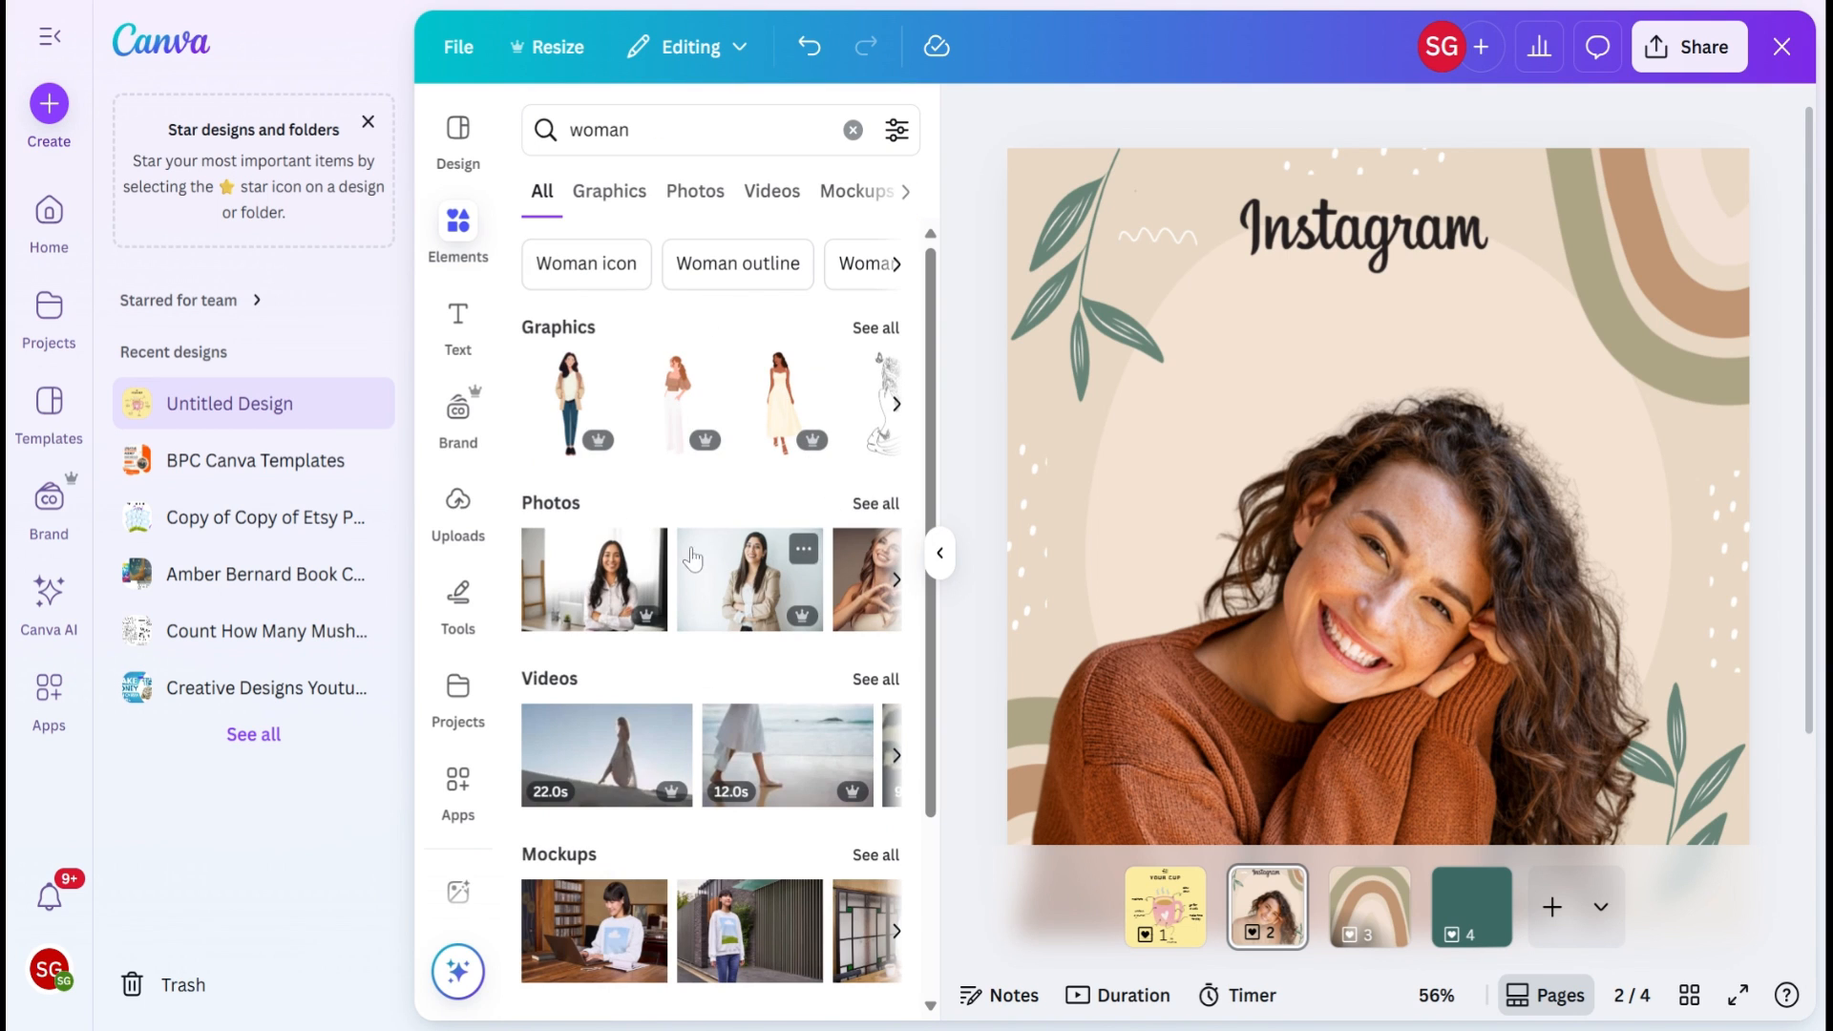
pyautogui.click(646, 552)
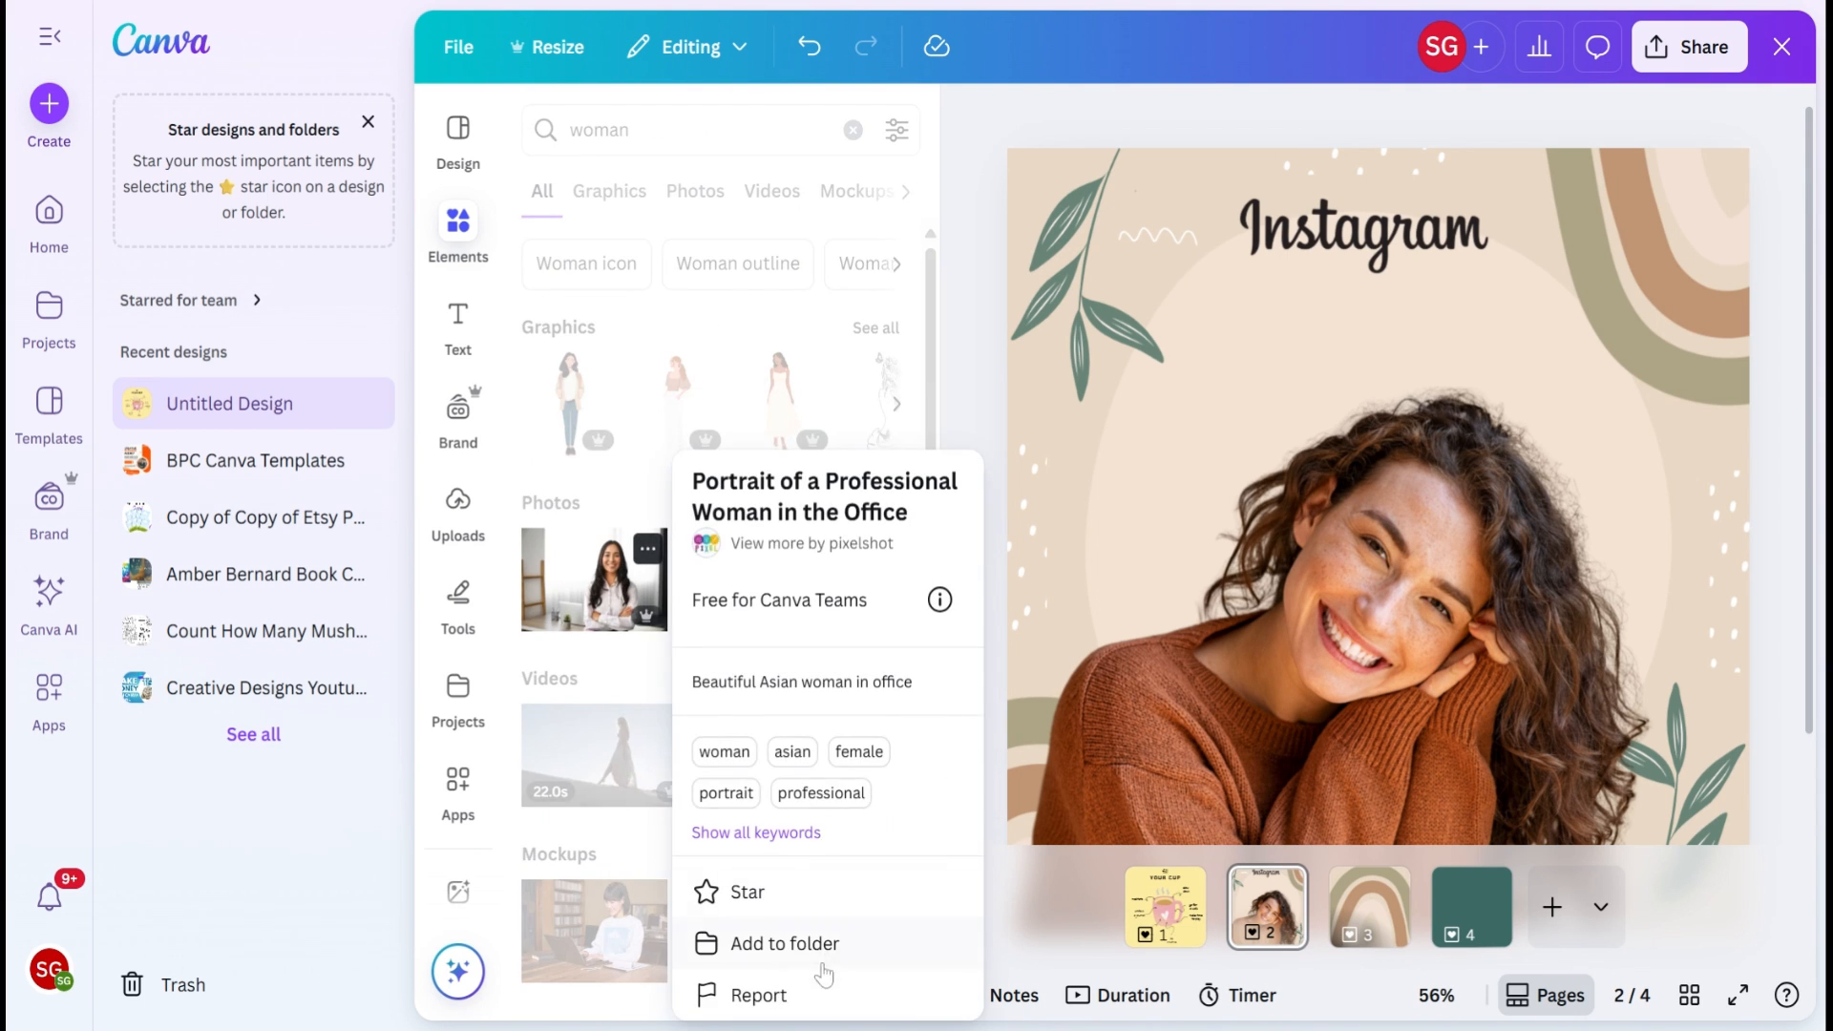
pyautogui.click(741, 899)
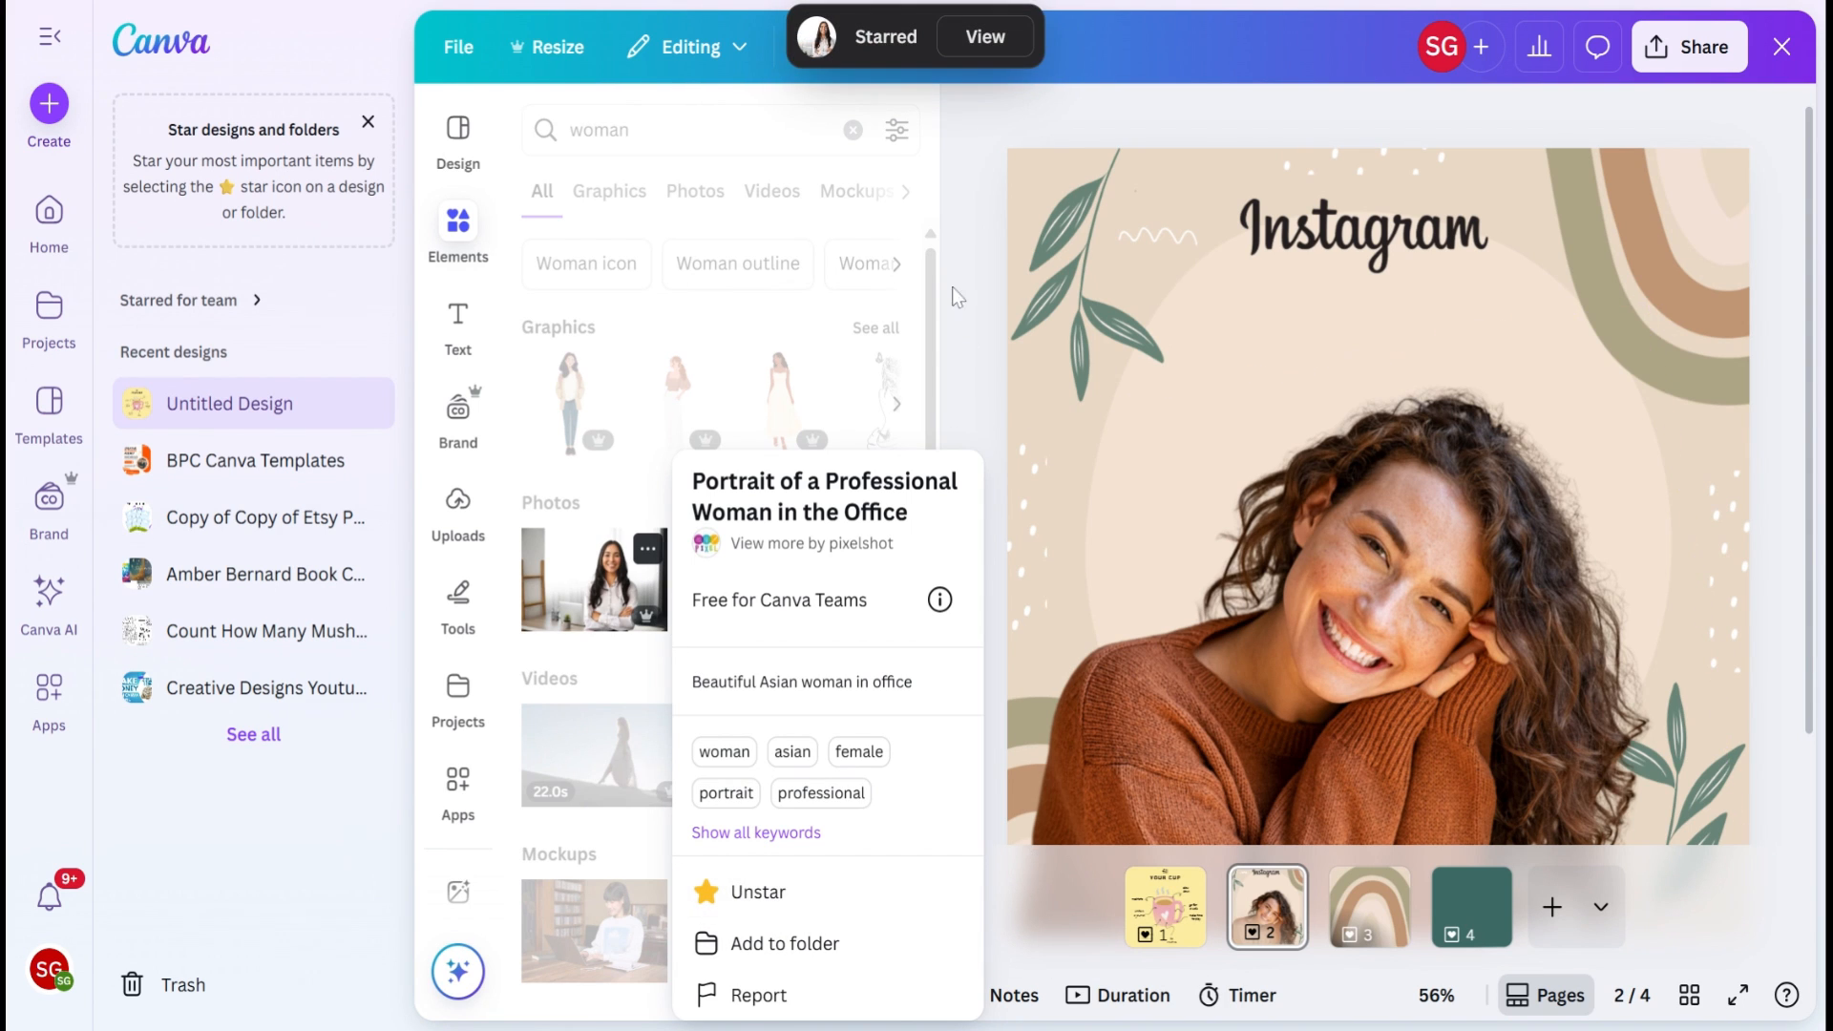
pyautogui.click(953, 272)
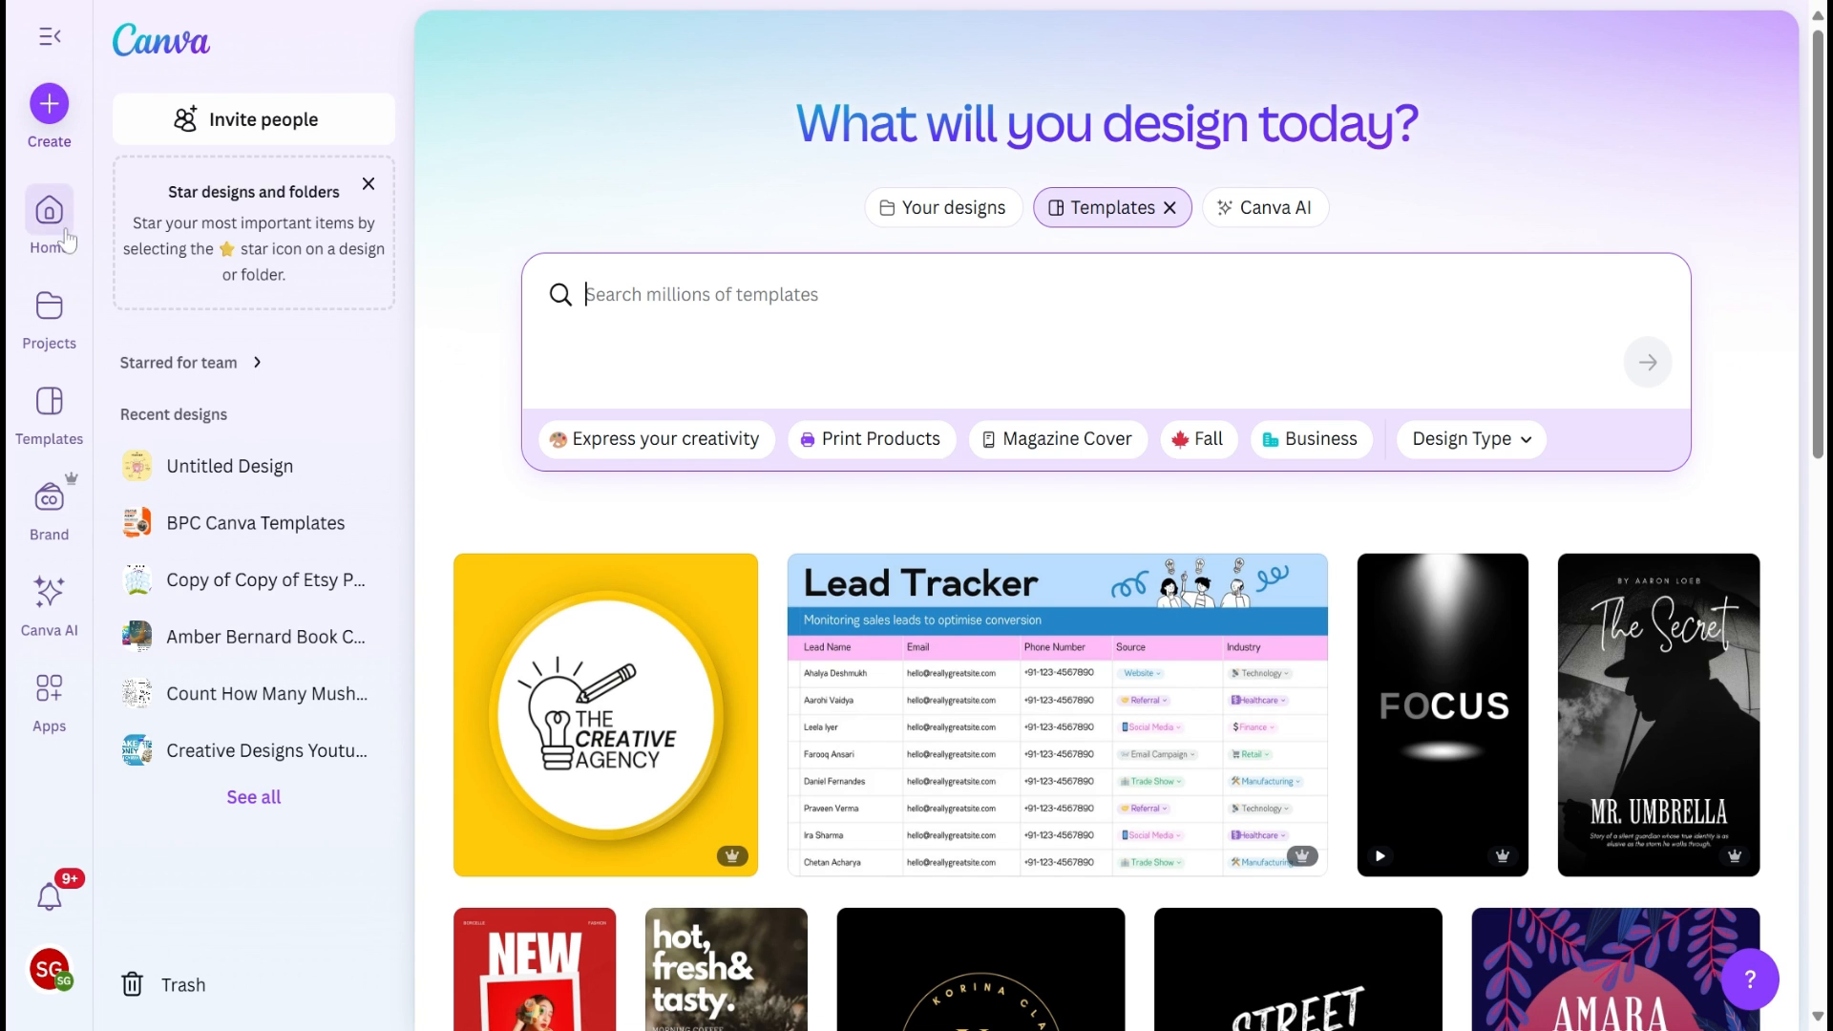
# Step: View the starred content from the templates page and check the options for the "Mature woman smiling" photo
pyautogui.click(53, 122)
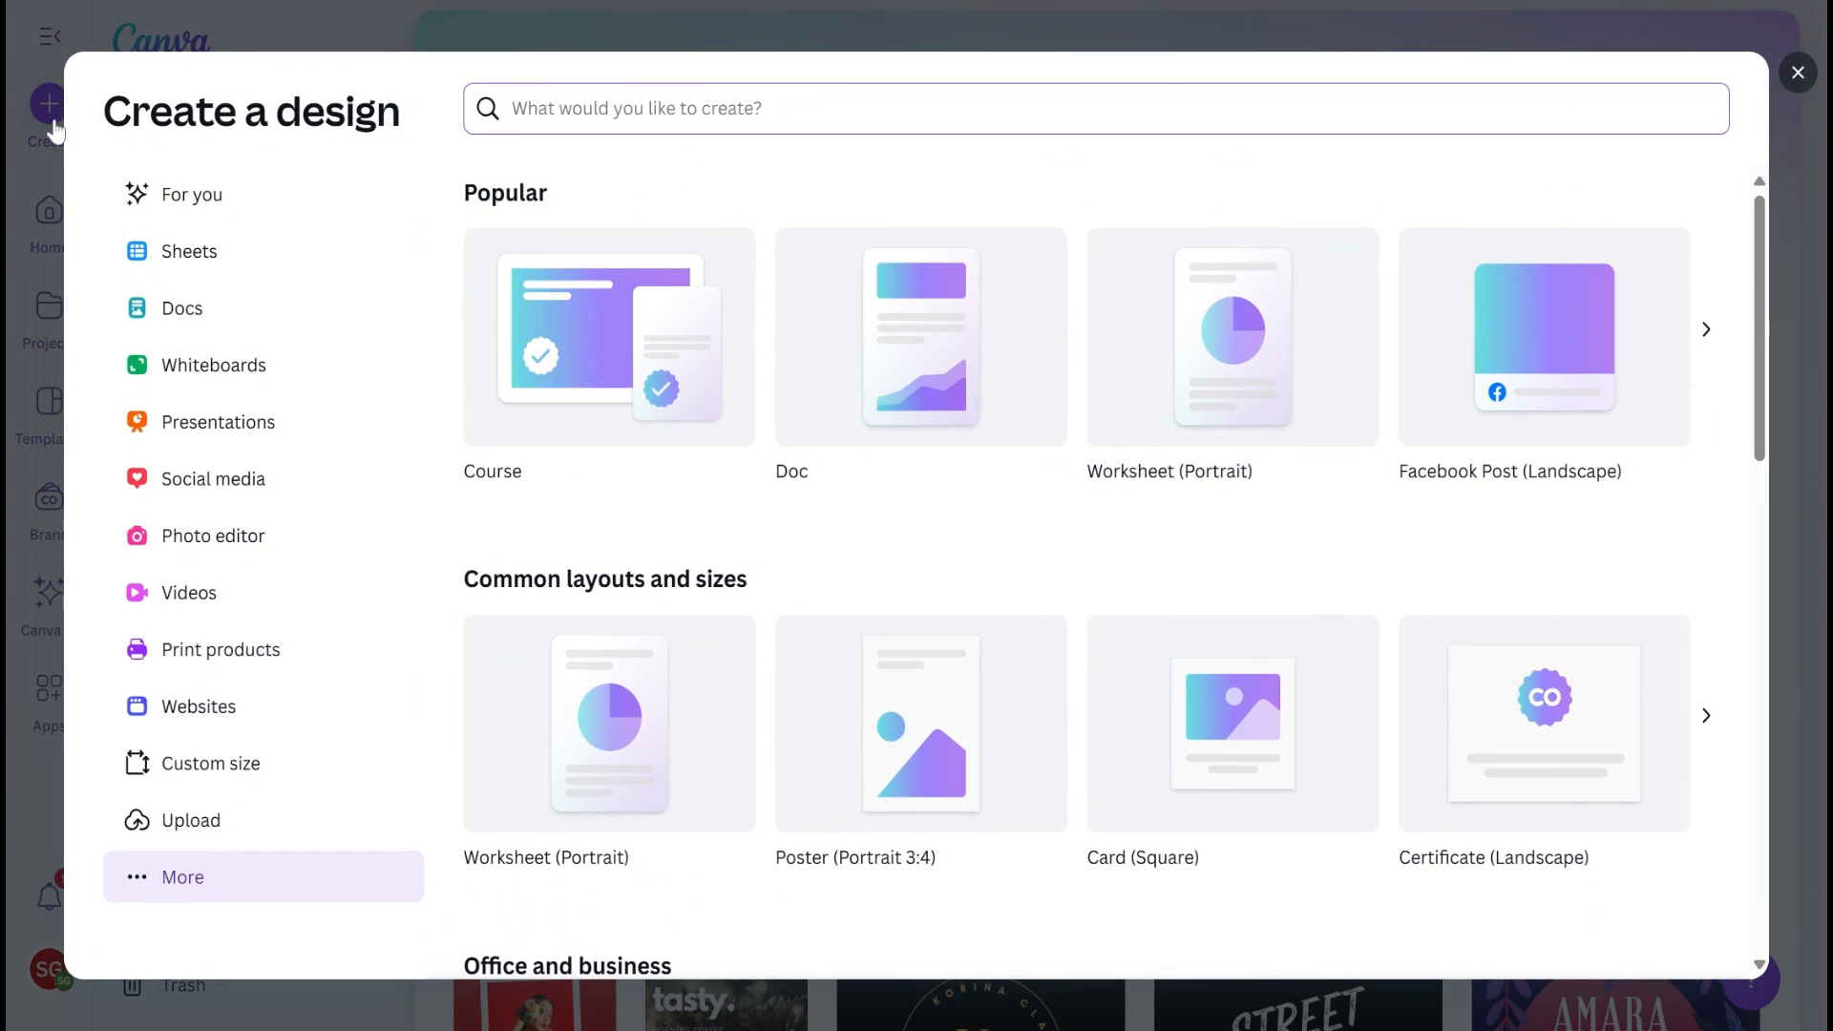
pyautogui.click(1794, 74)
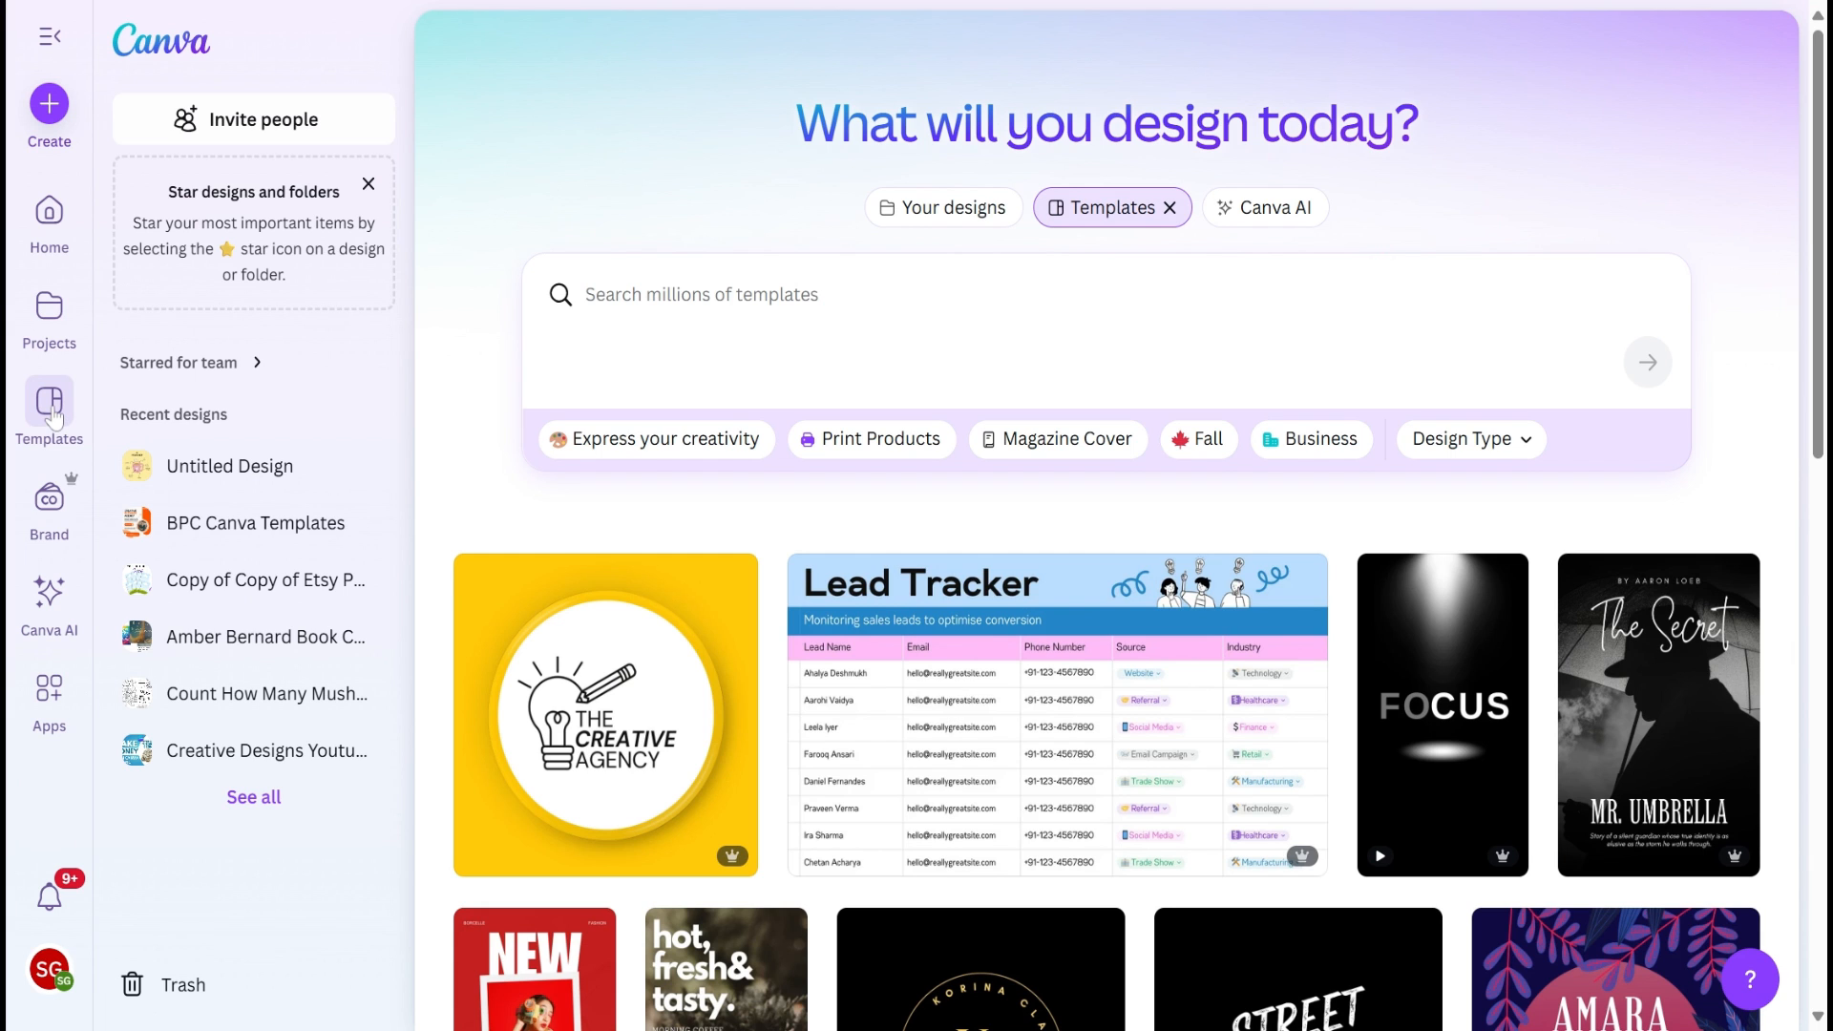
pyautogui.click(52, 417)
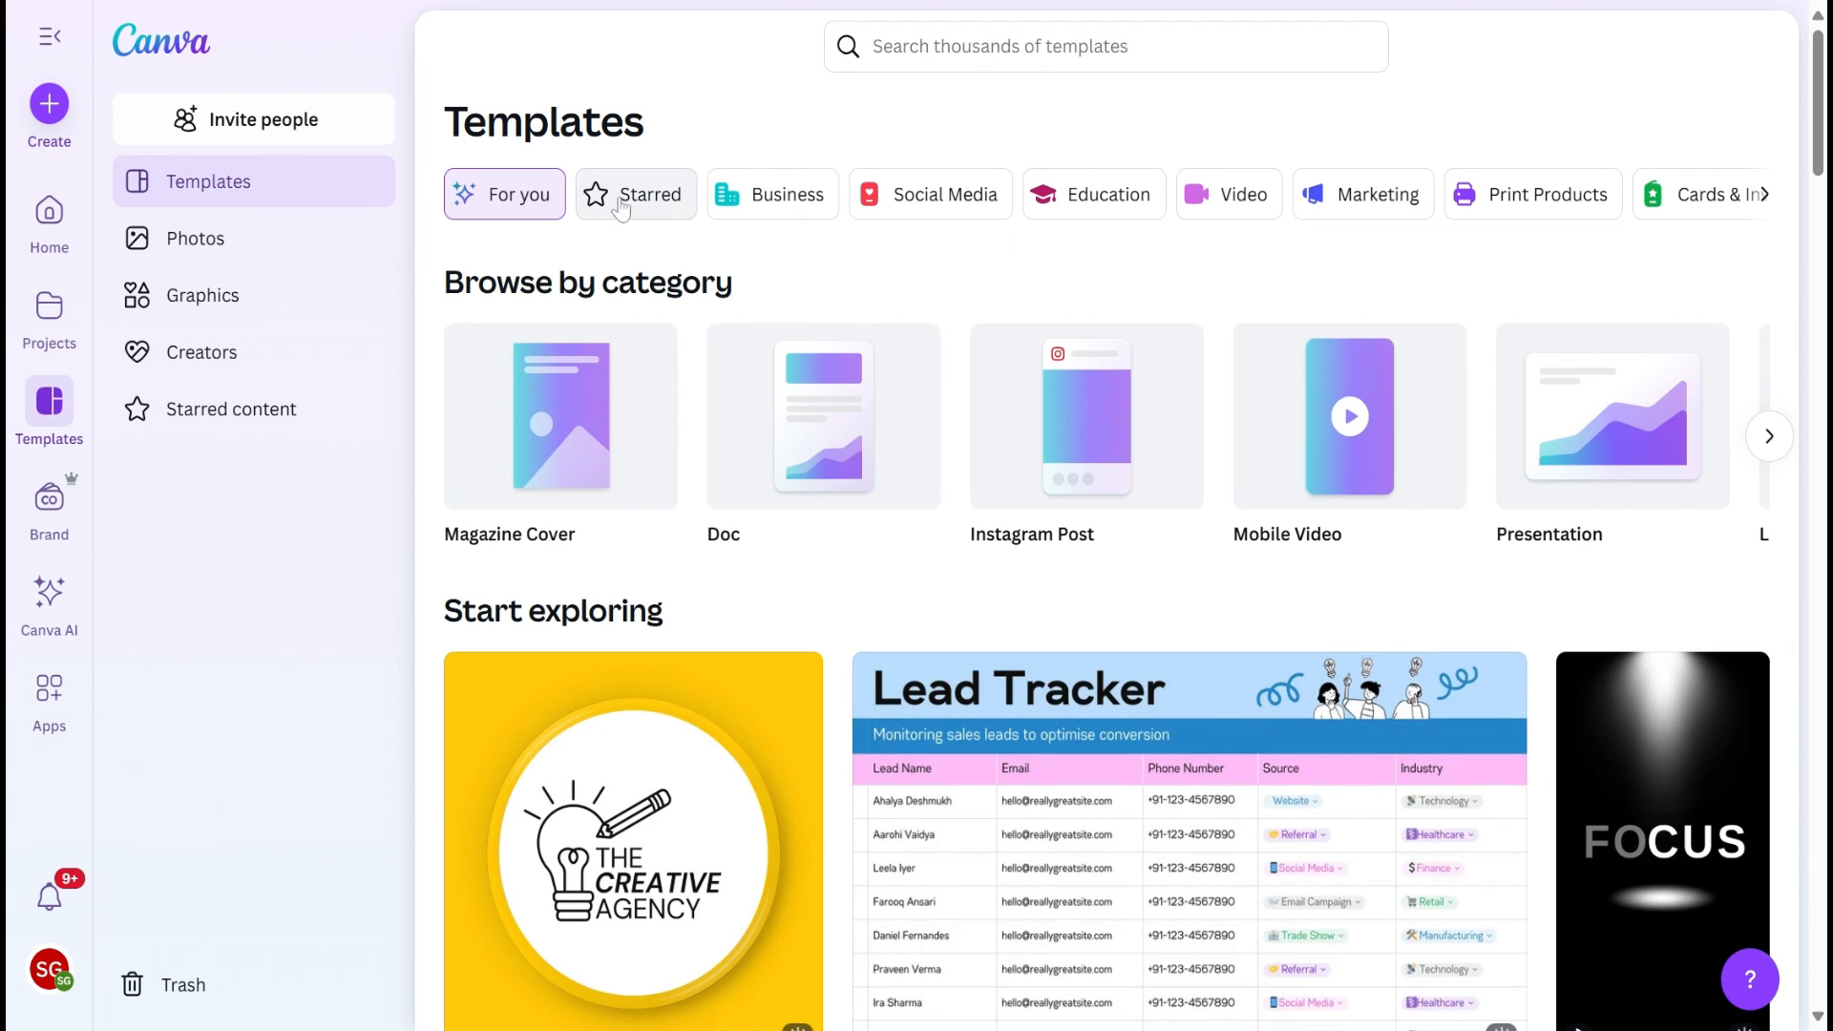
pyautogui.click(633, 198)
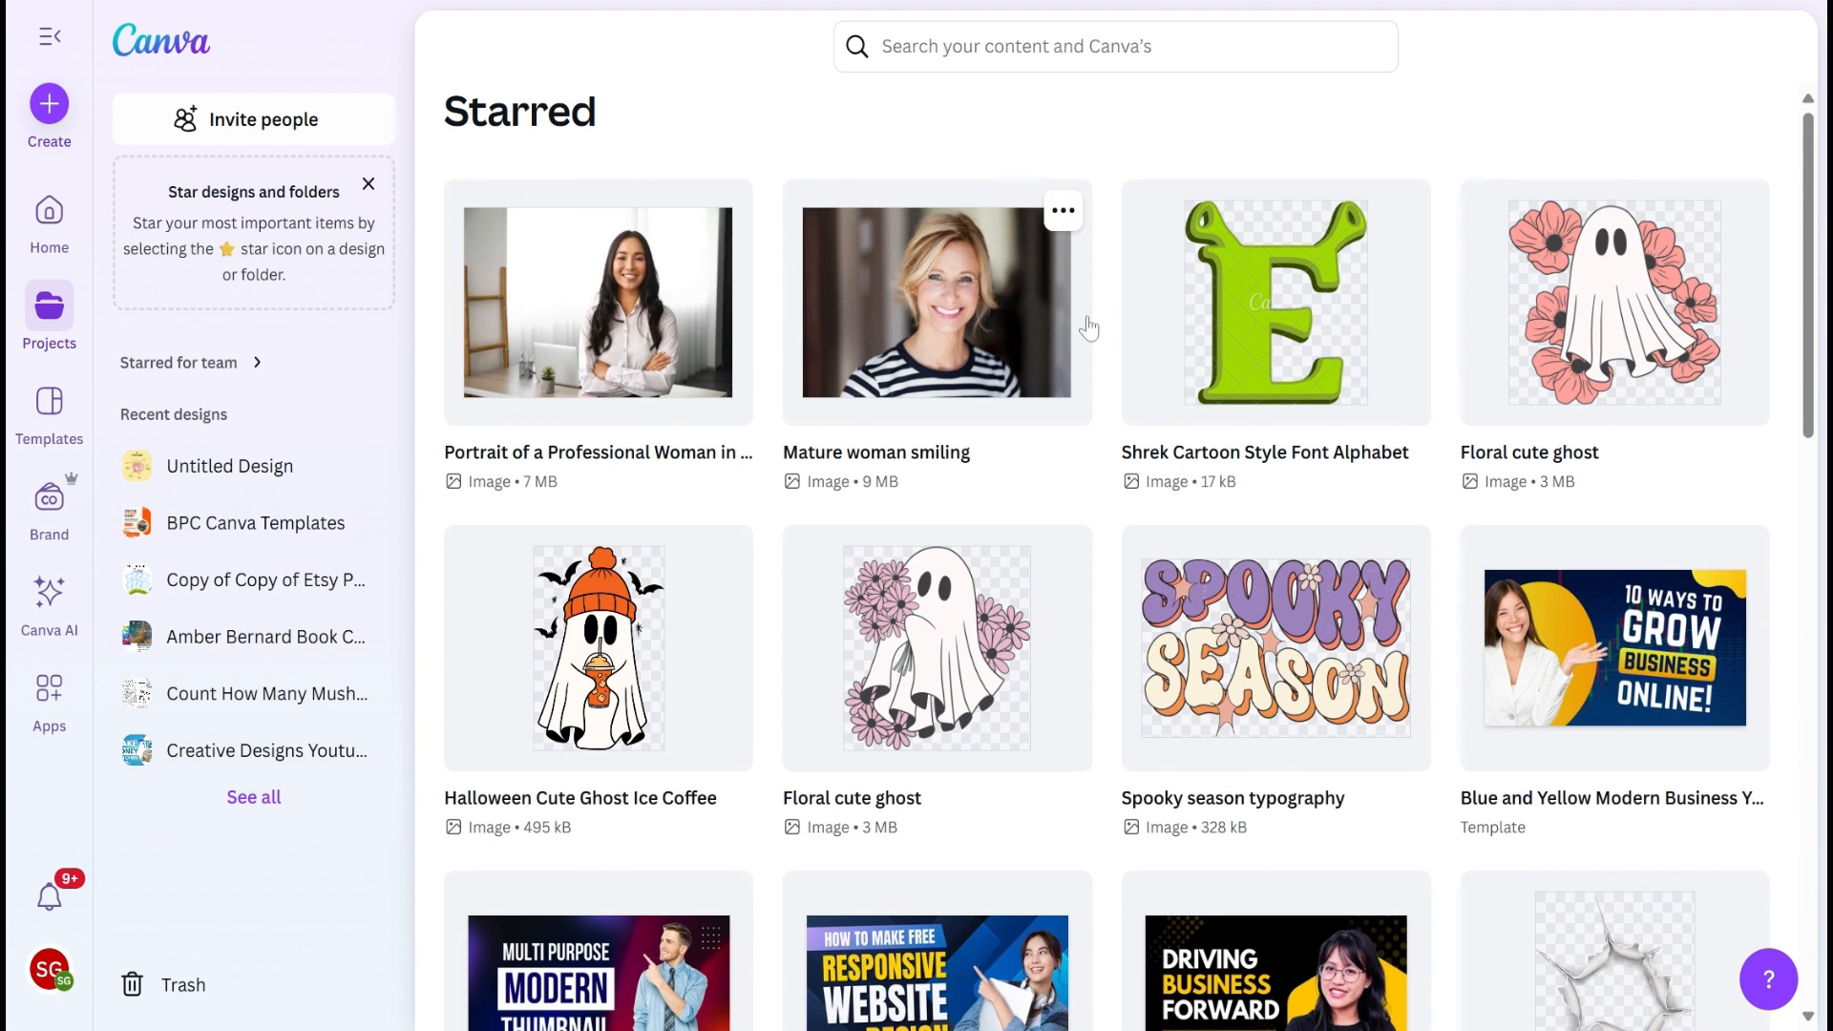
pyautogui.scroll(-4, 1085, 328)
pyautogui.scroll(4, 1088, 328)
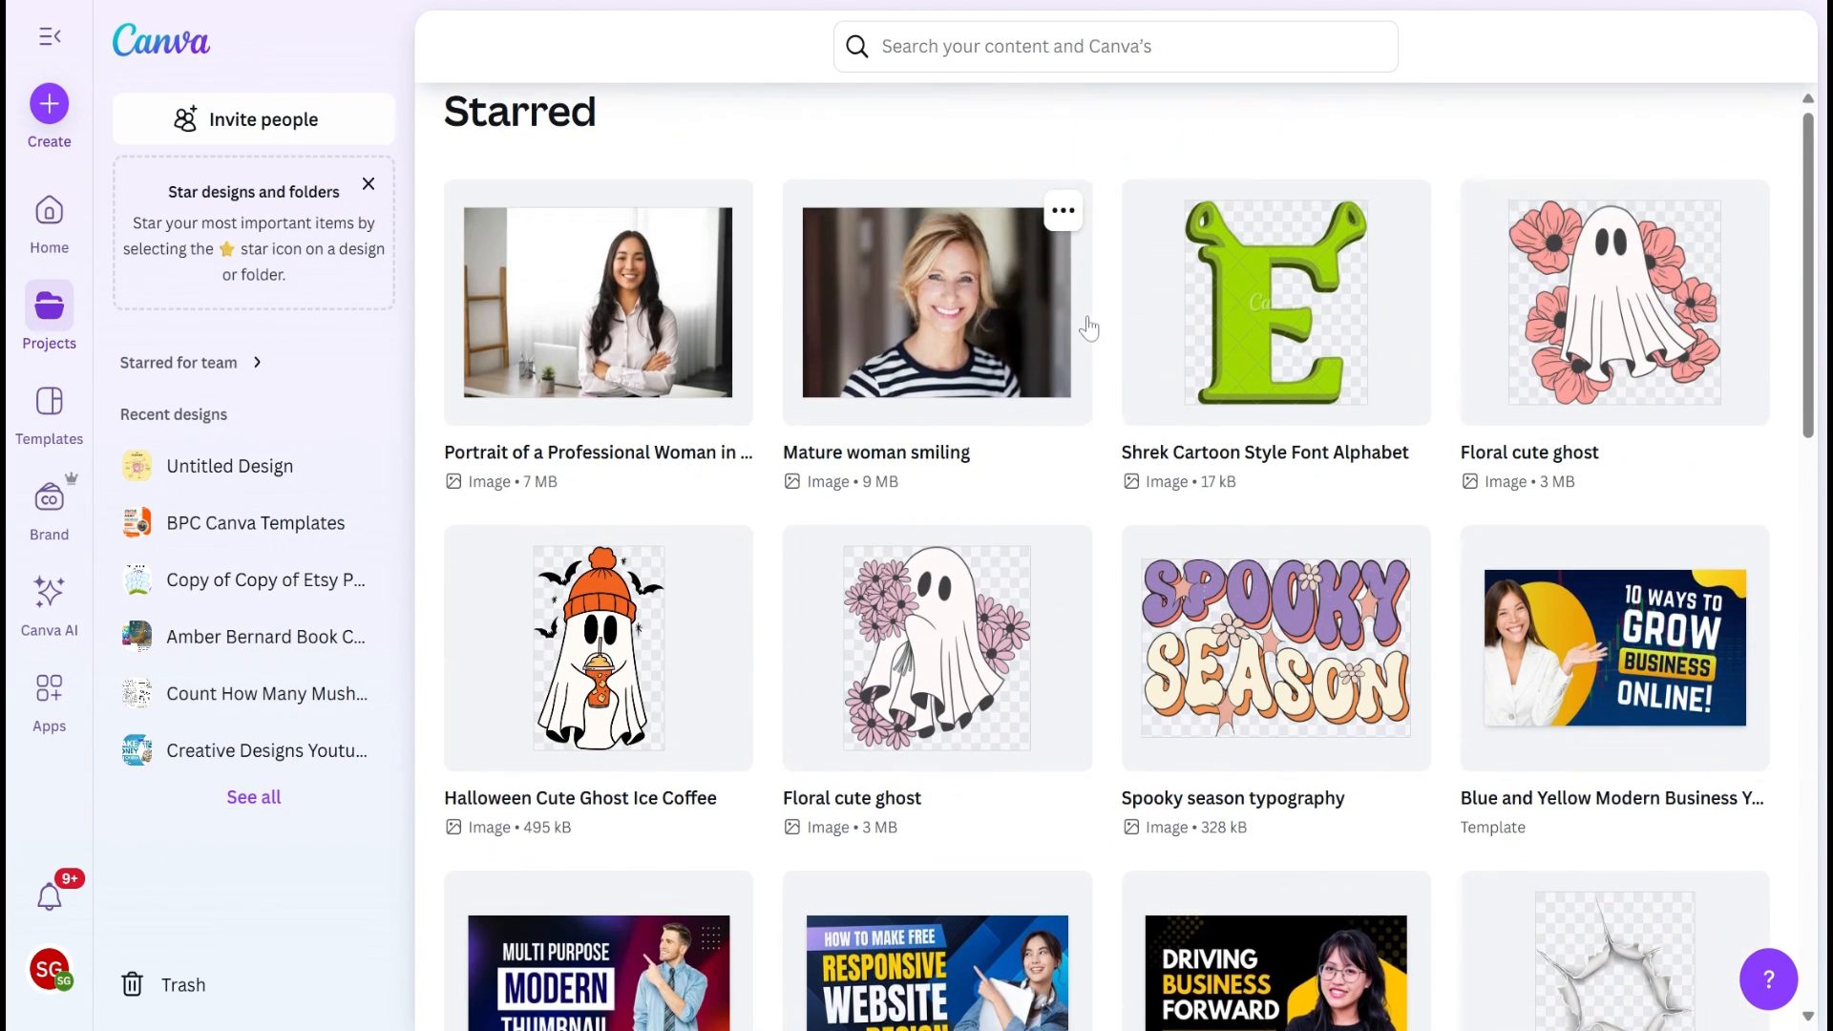
pyautogui.click(1062, 211)
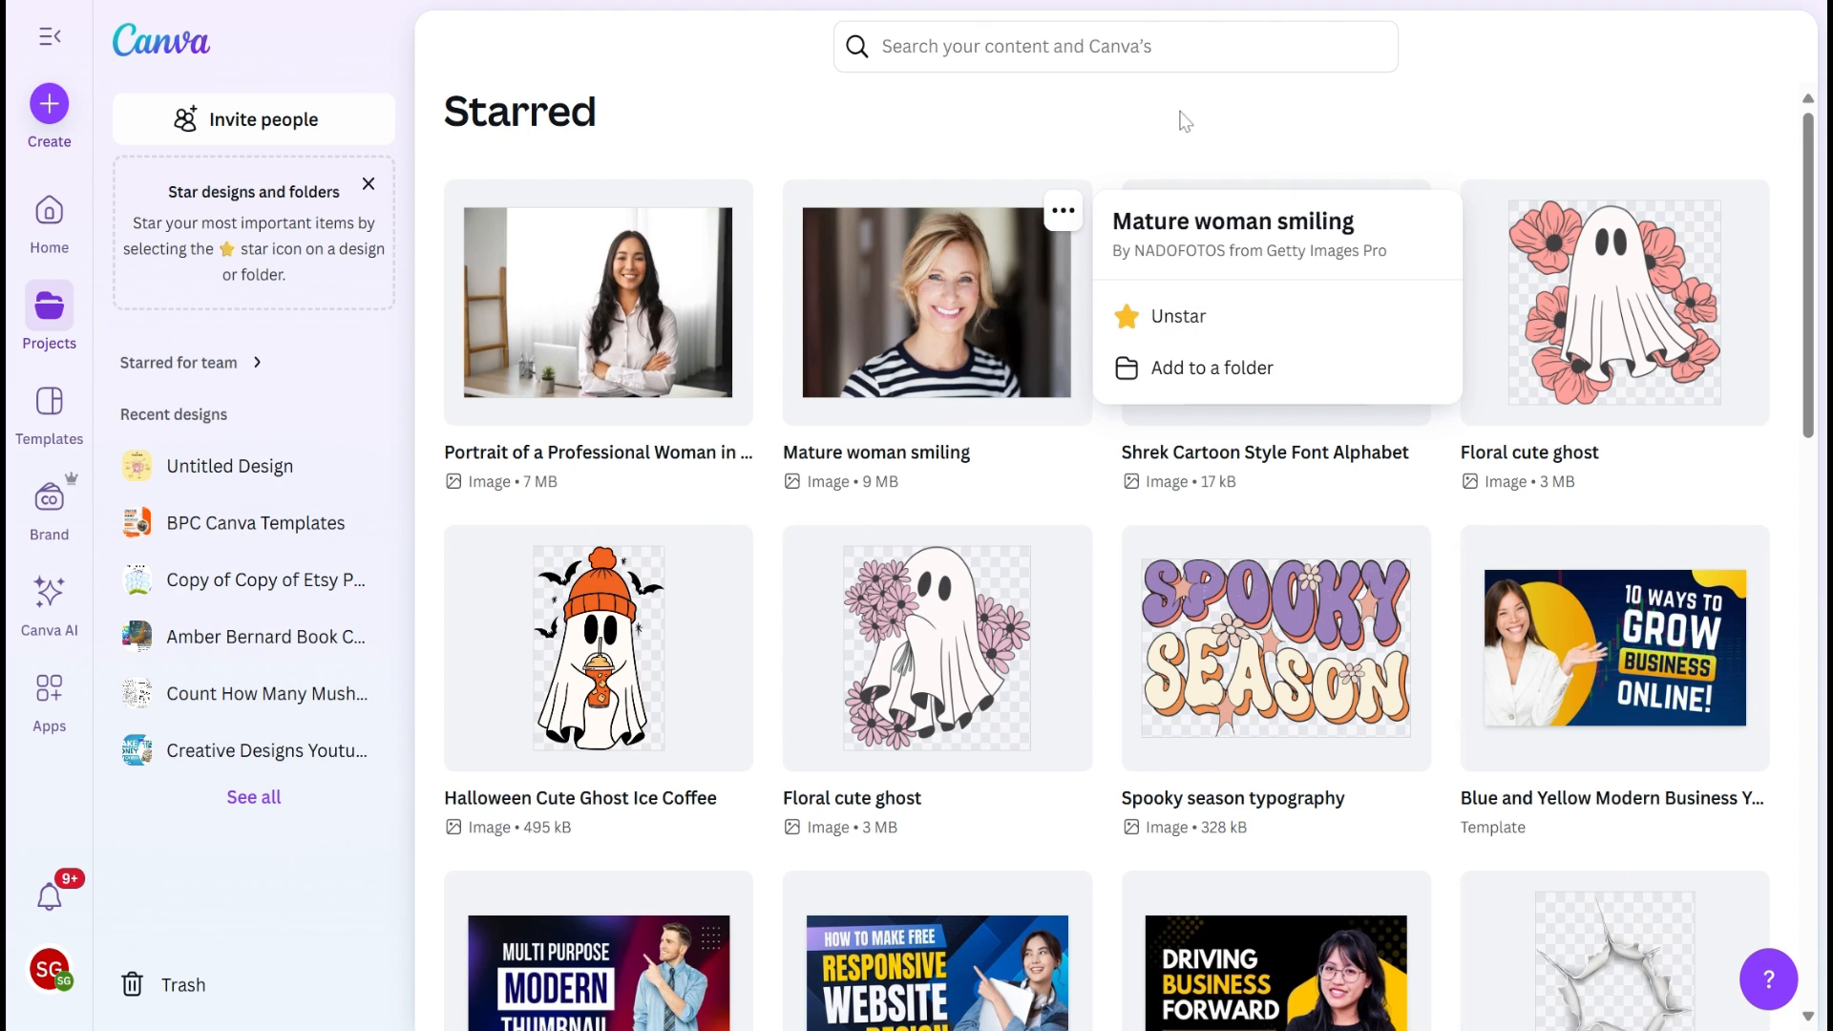
pyautogui.click(1027, 122)
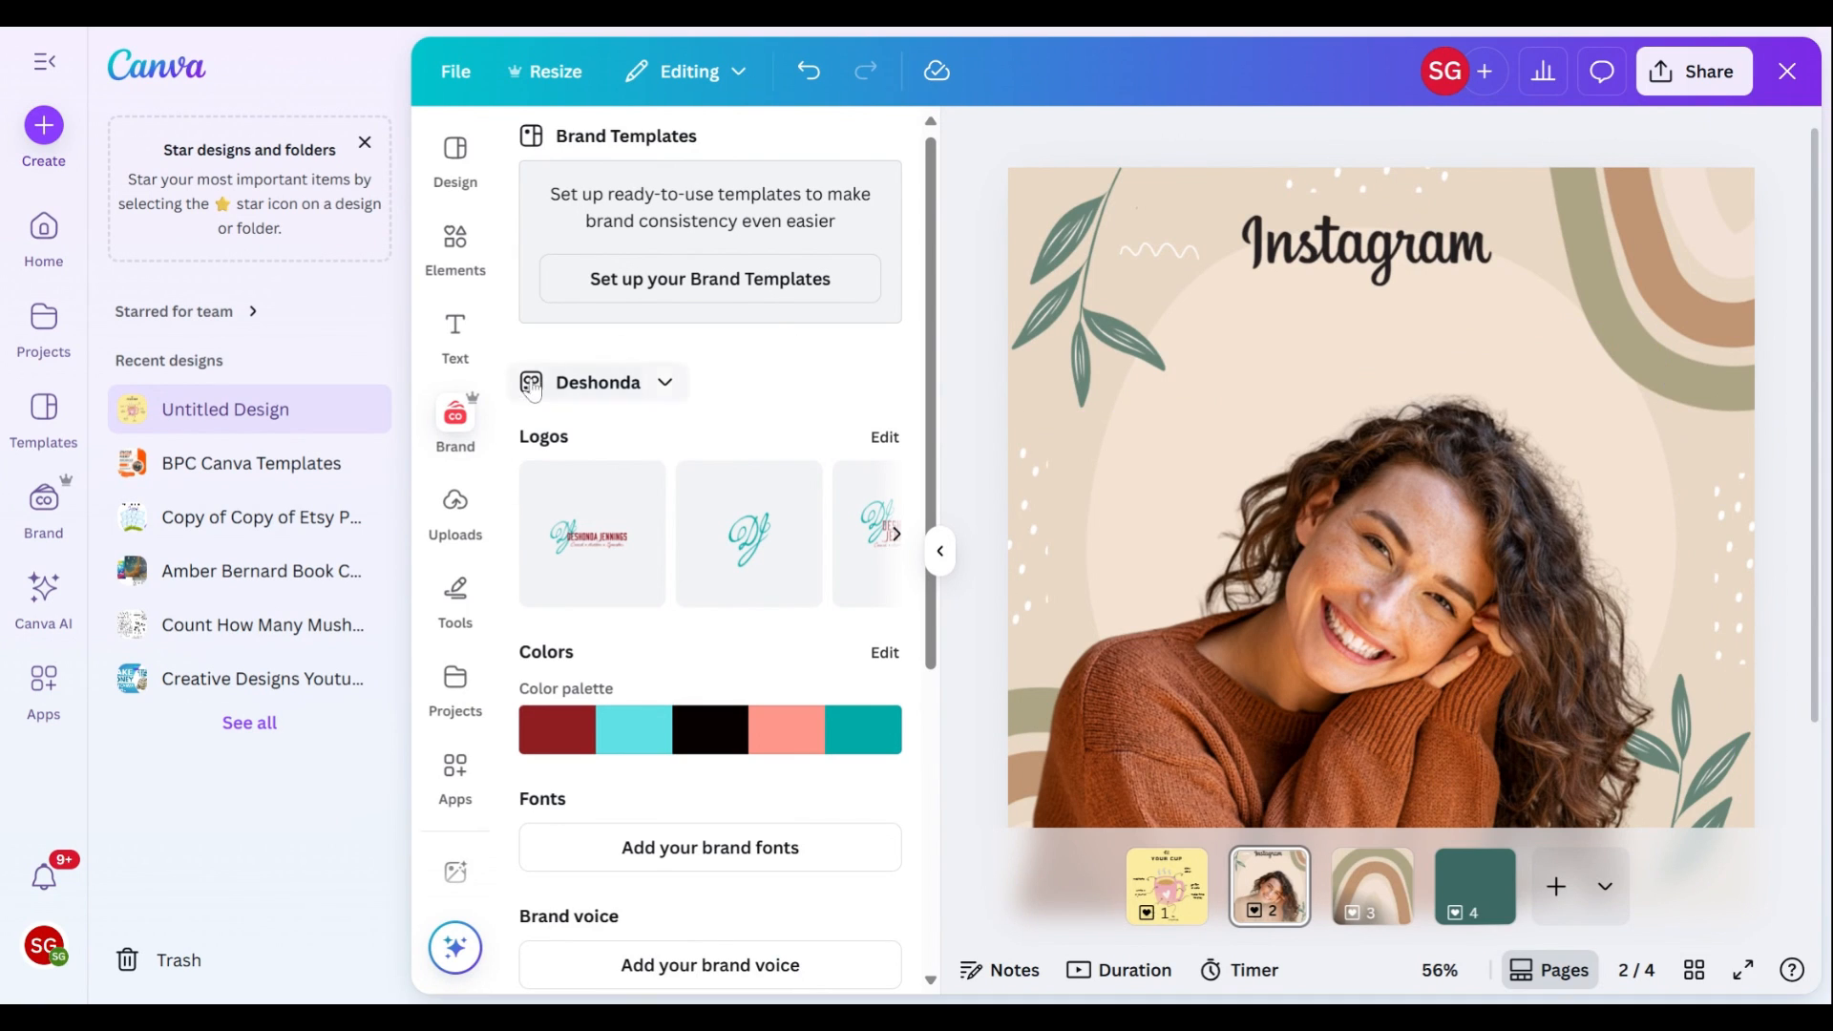
# Step: Examine the brand kit's logos, colors, fonts and other asset sections inside the design editor
pyautogui.click(457, 425)
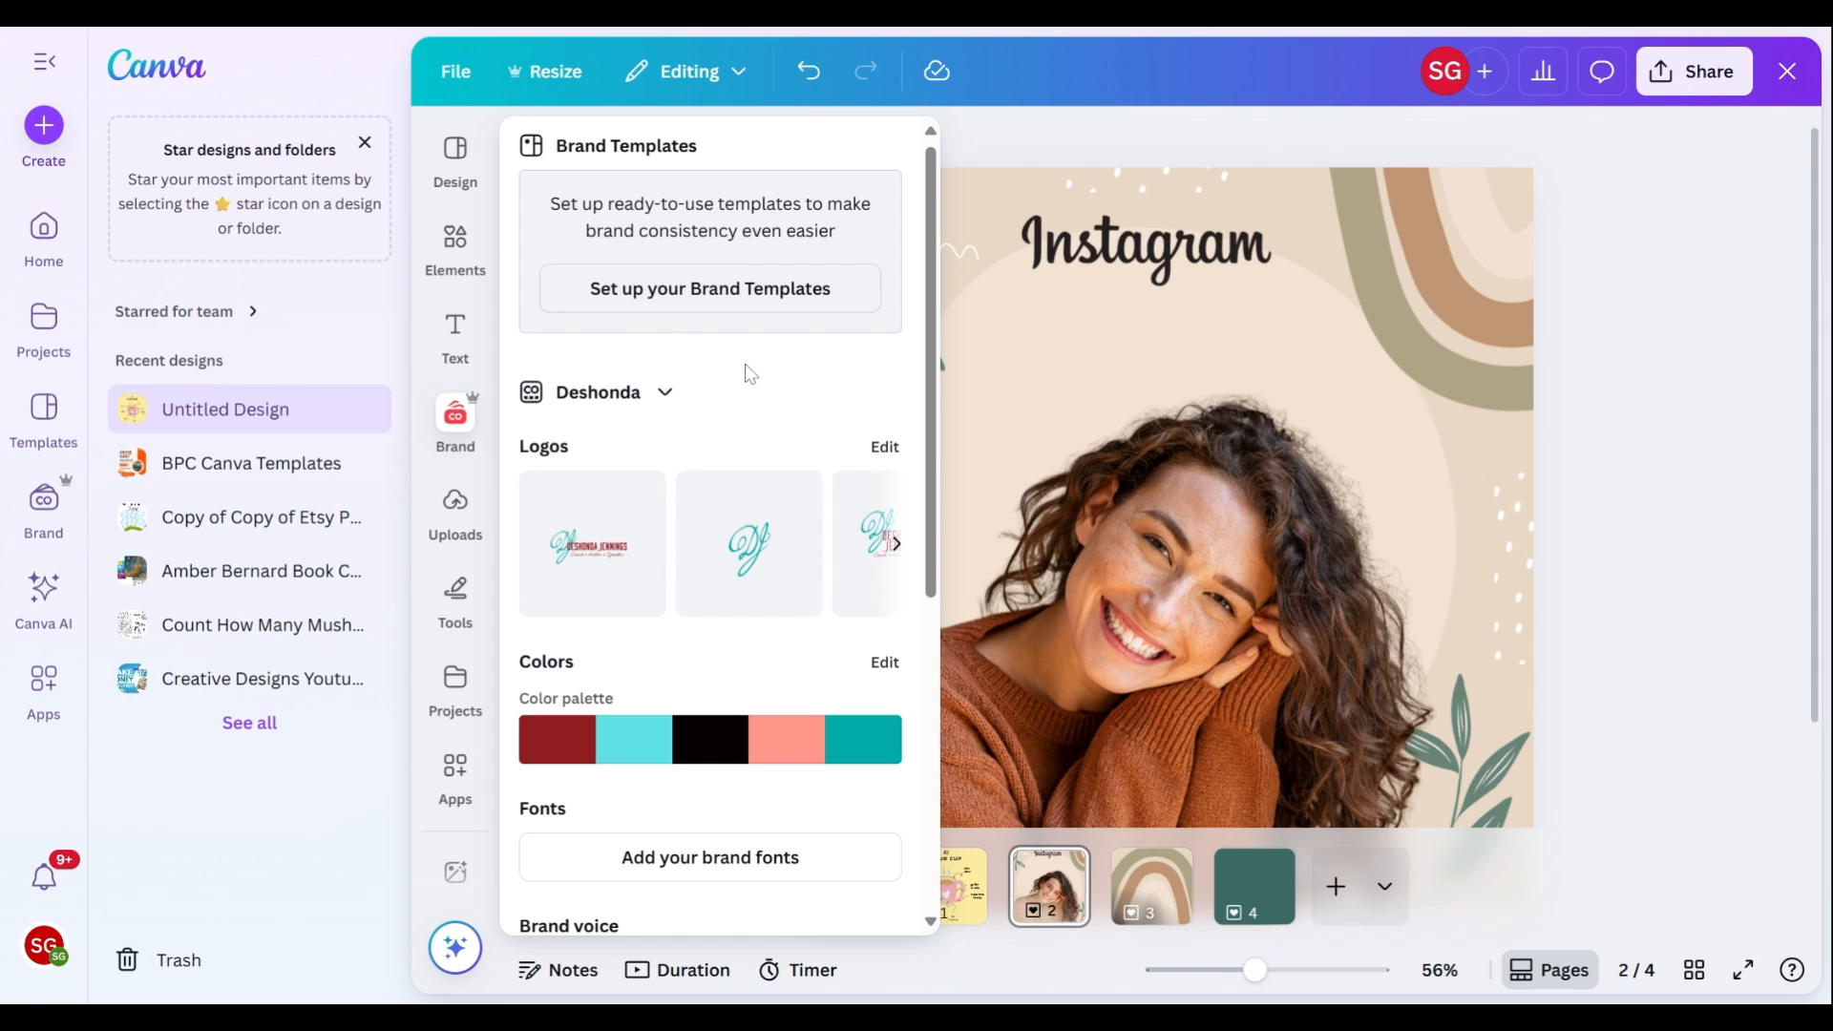
pyautogui.scroll(-2, 751, 358)
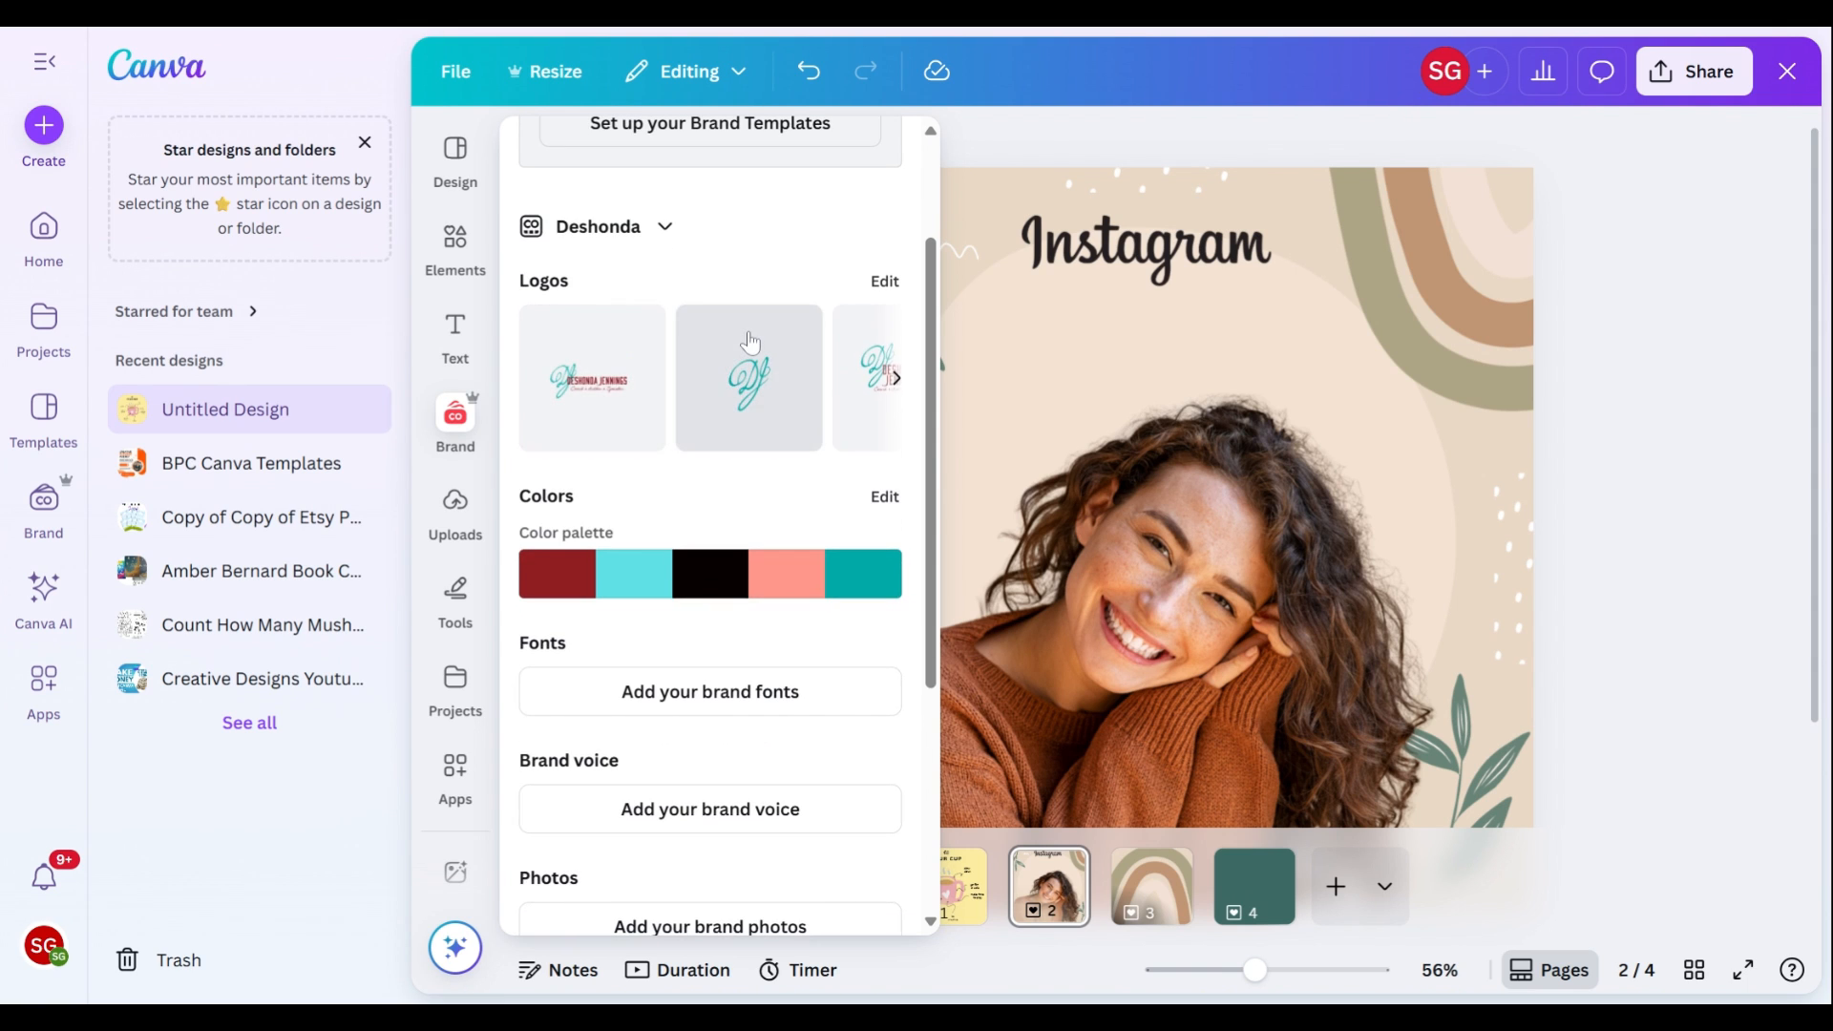
pyautogui.scroll(-3, 701, 564)
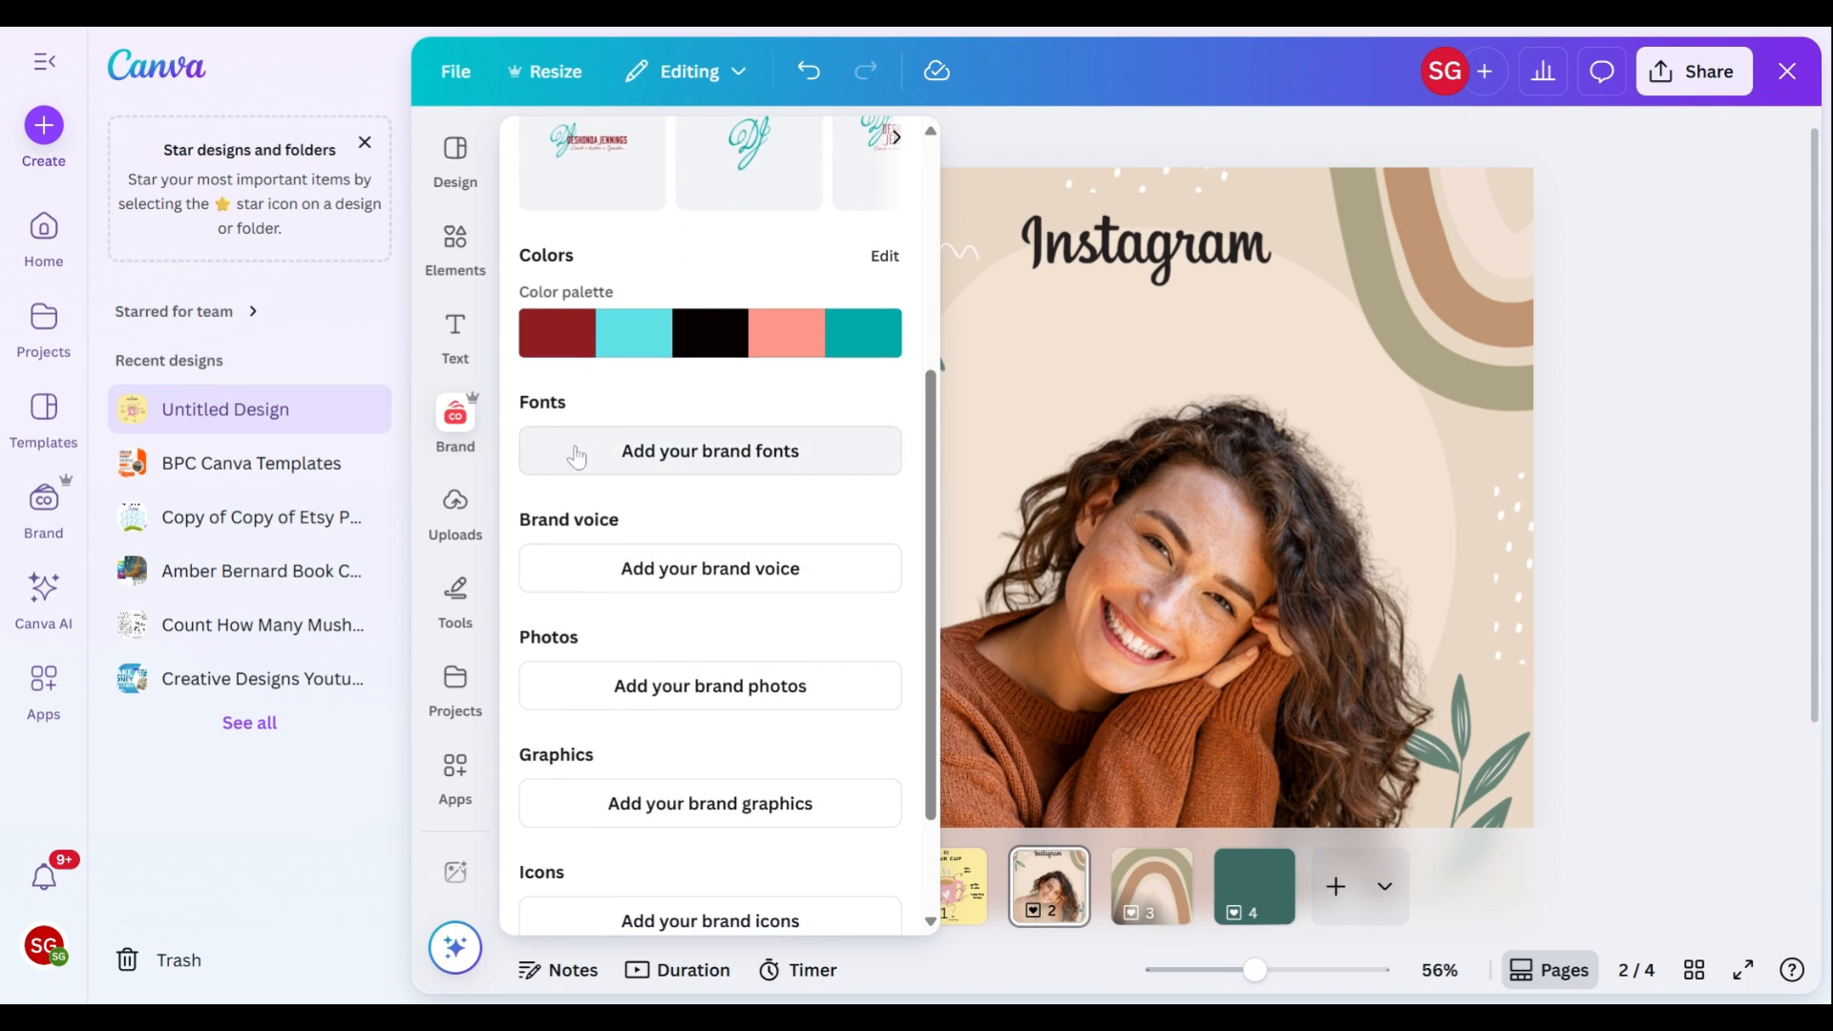
pyautogui.scroll(-2, 702, 498)
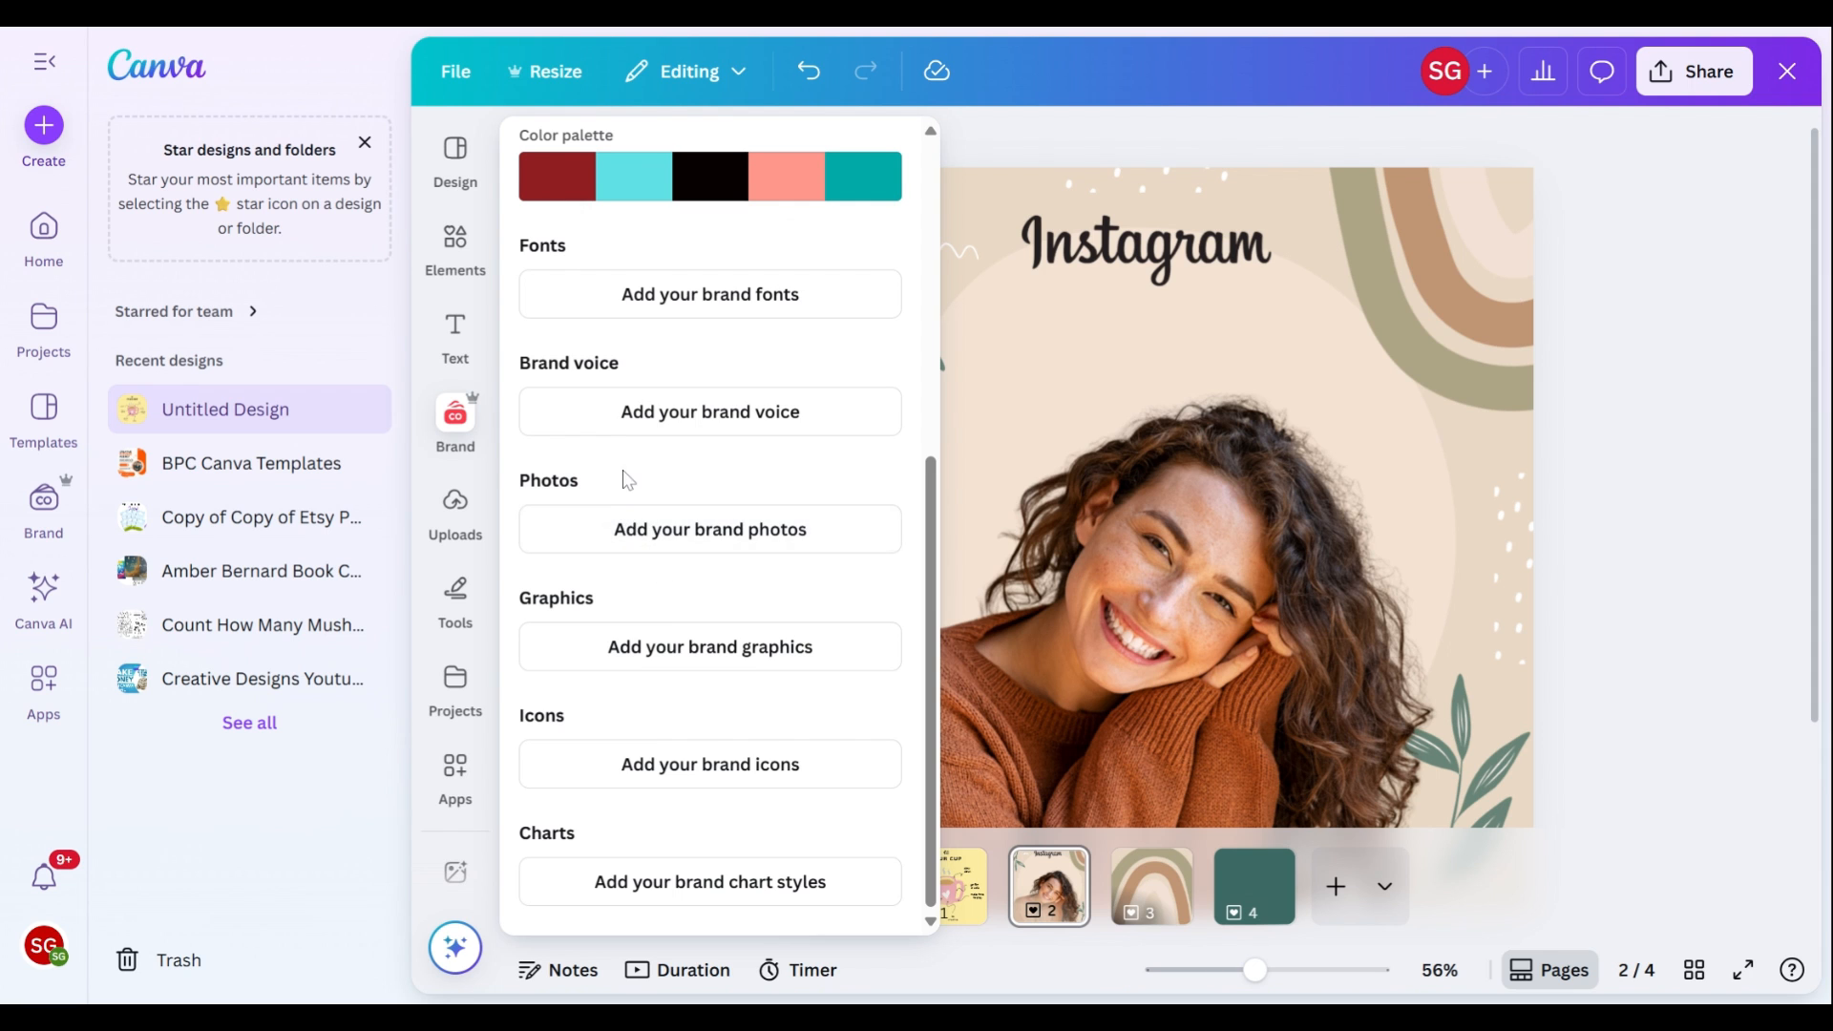
pyautogui.scroll(7, 623, 470)
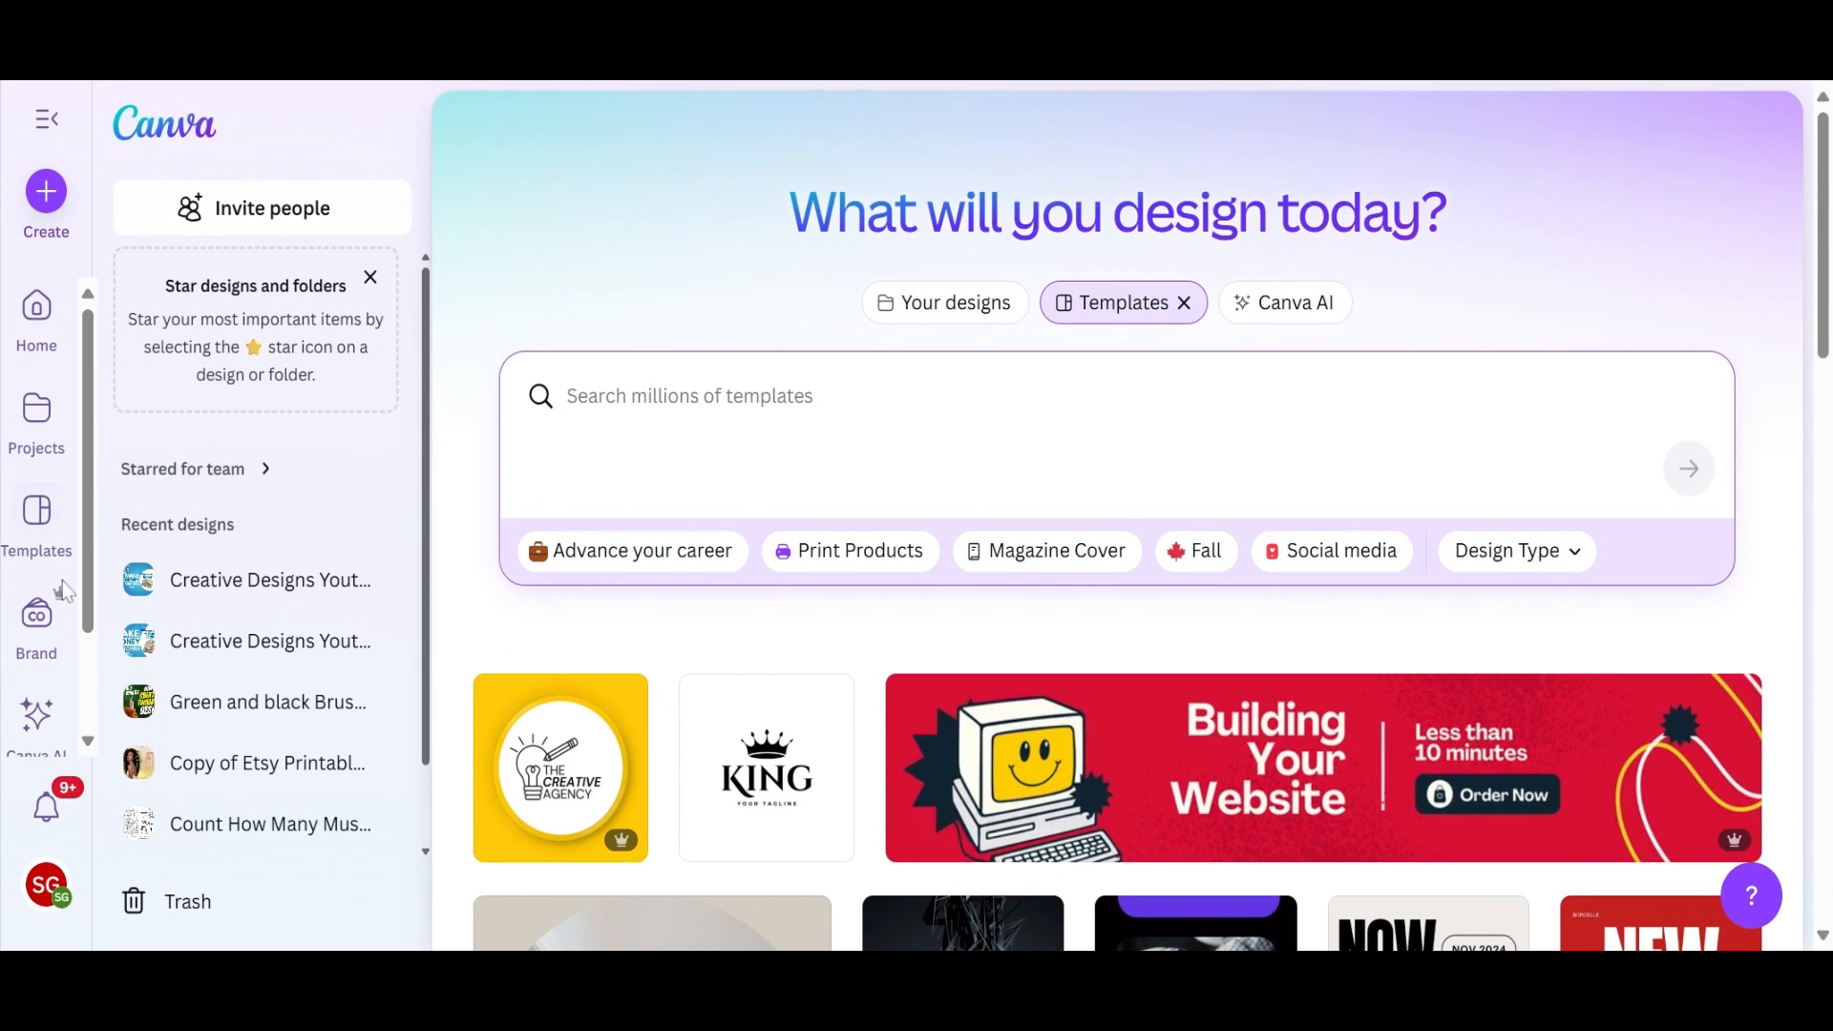
# Step: Create a new brand kit named "Business"
pyautogui.click(35, 630)
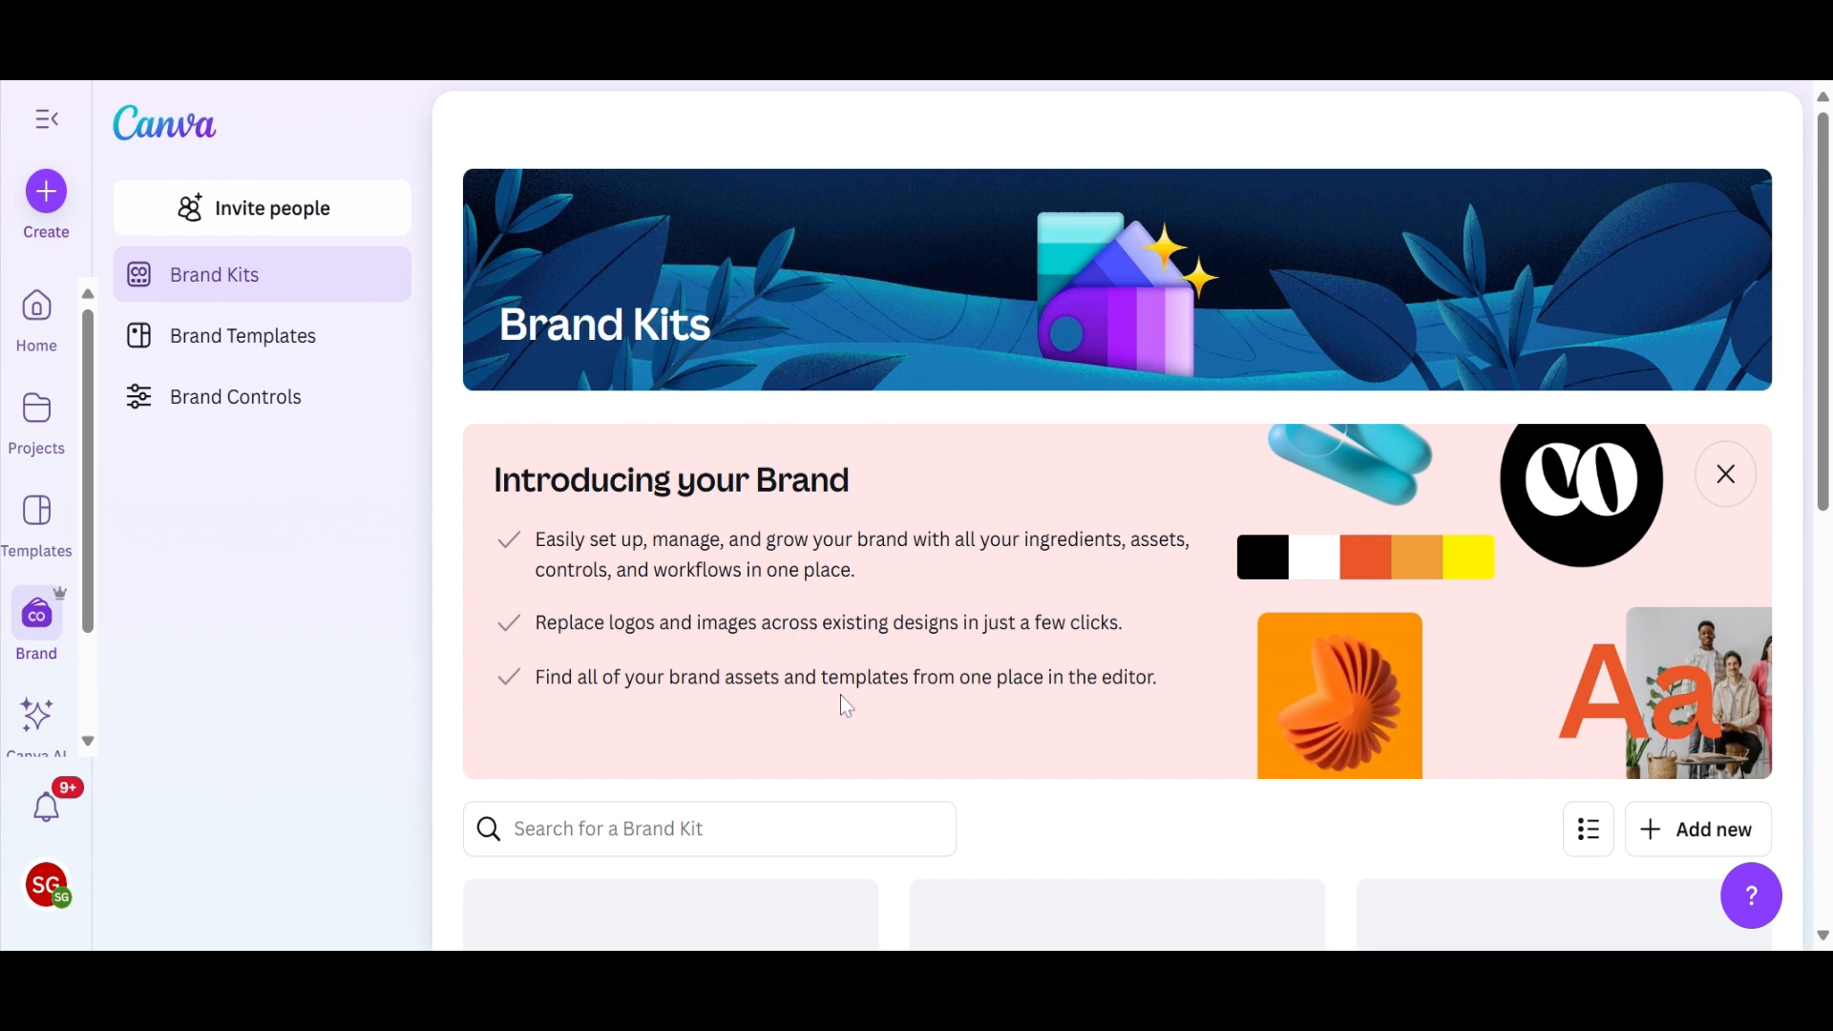
pyautogui.scroll(-5, 846, 706)
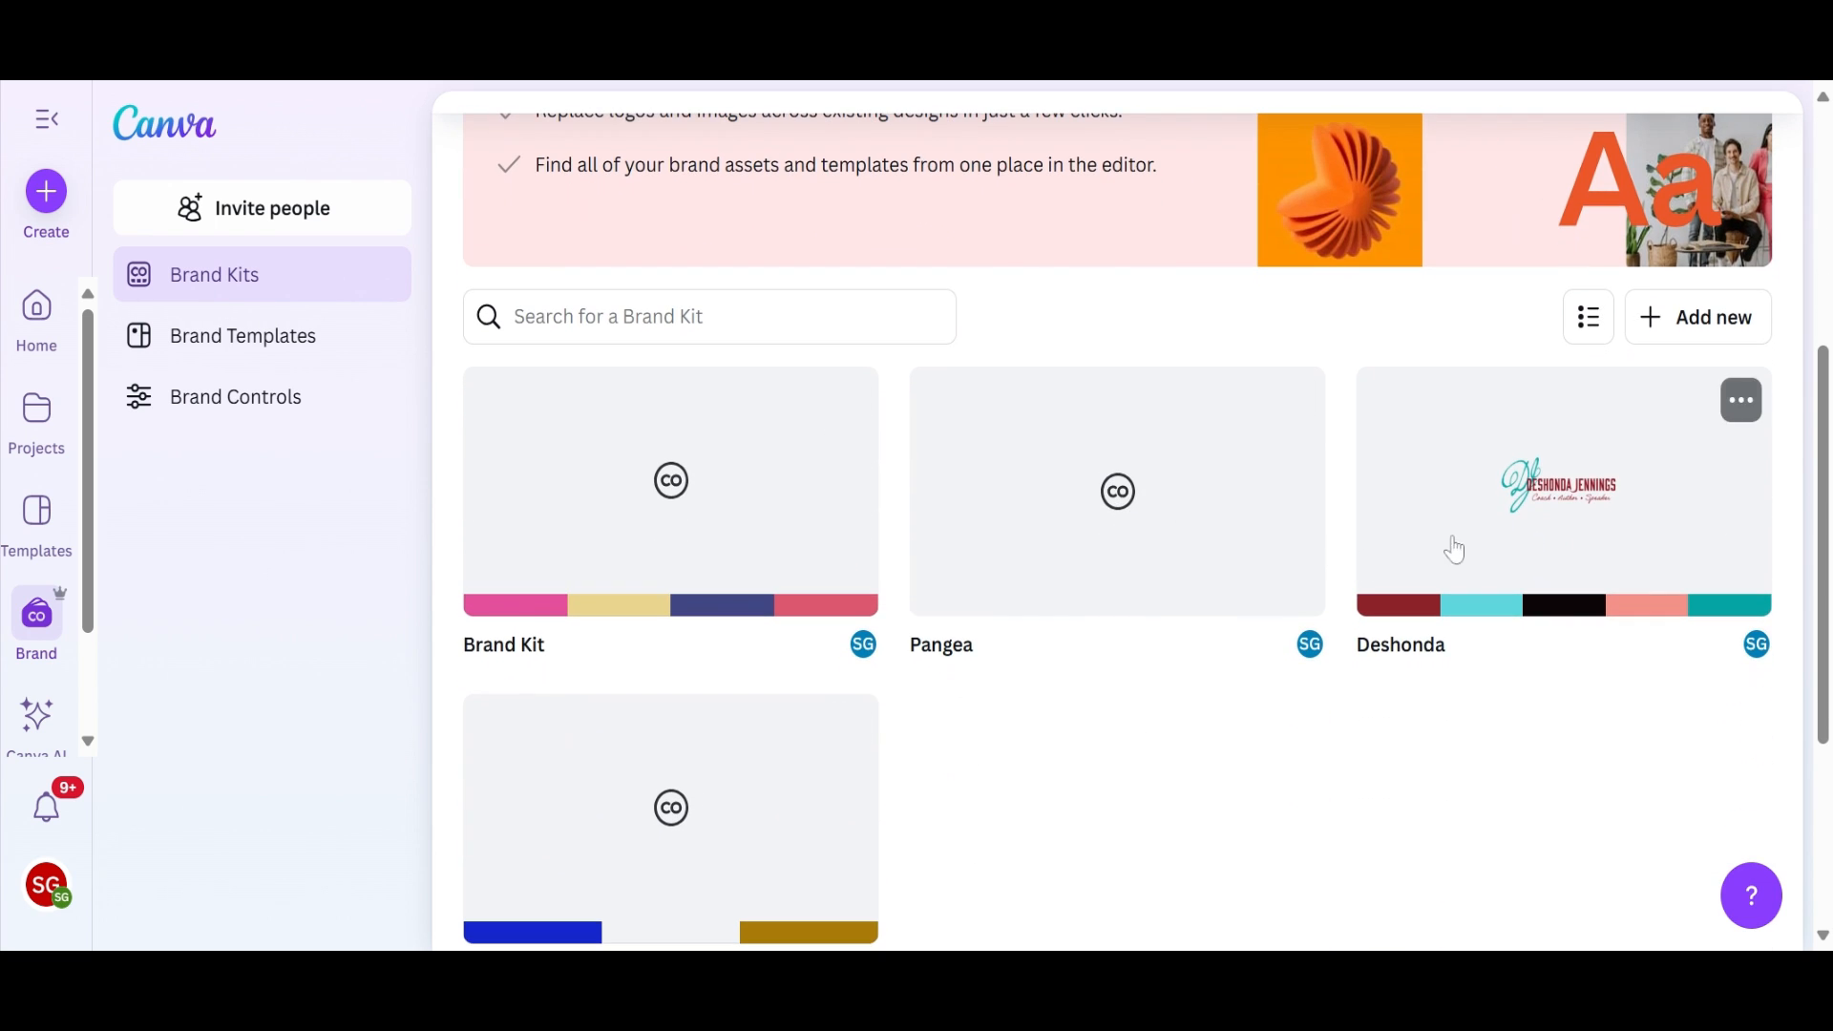
pyautogui.scroll(-1, 1270, 734)
pyautogui.scroll(1, 1298, 697)
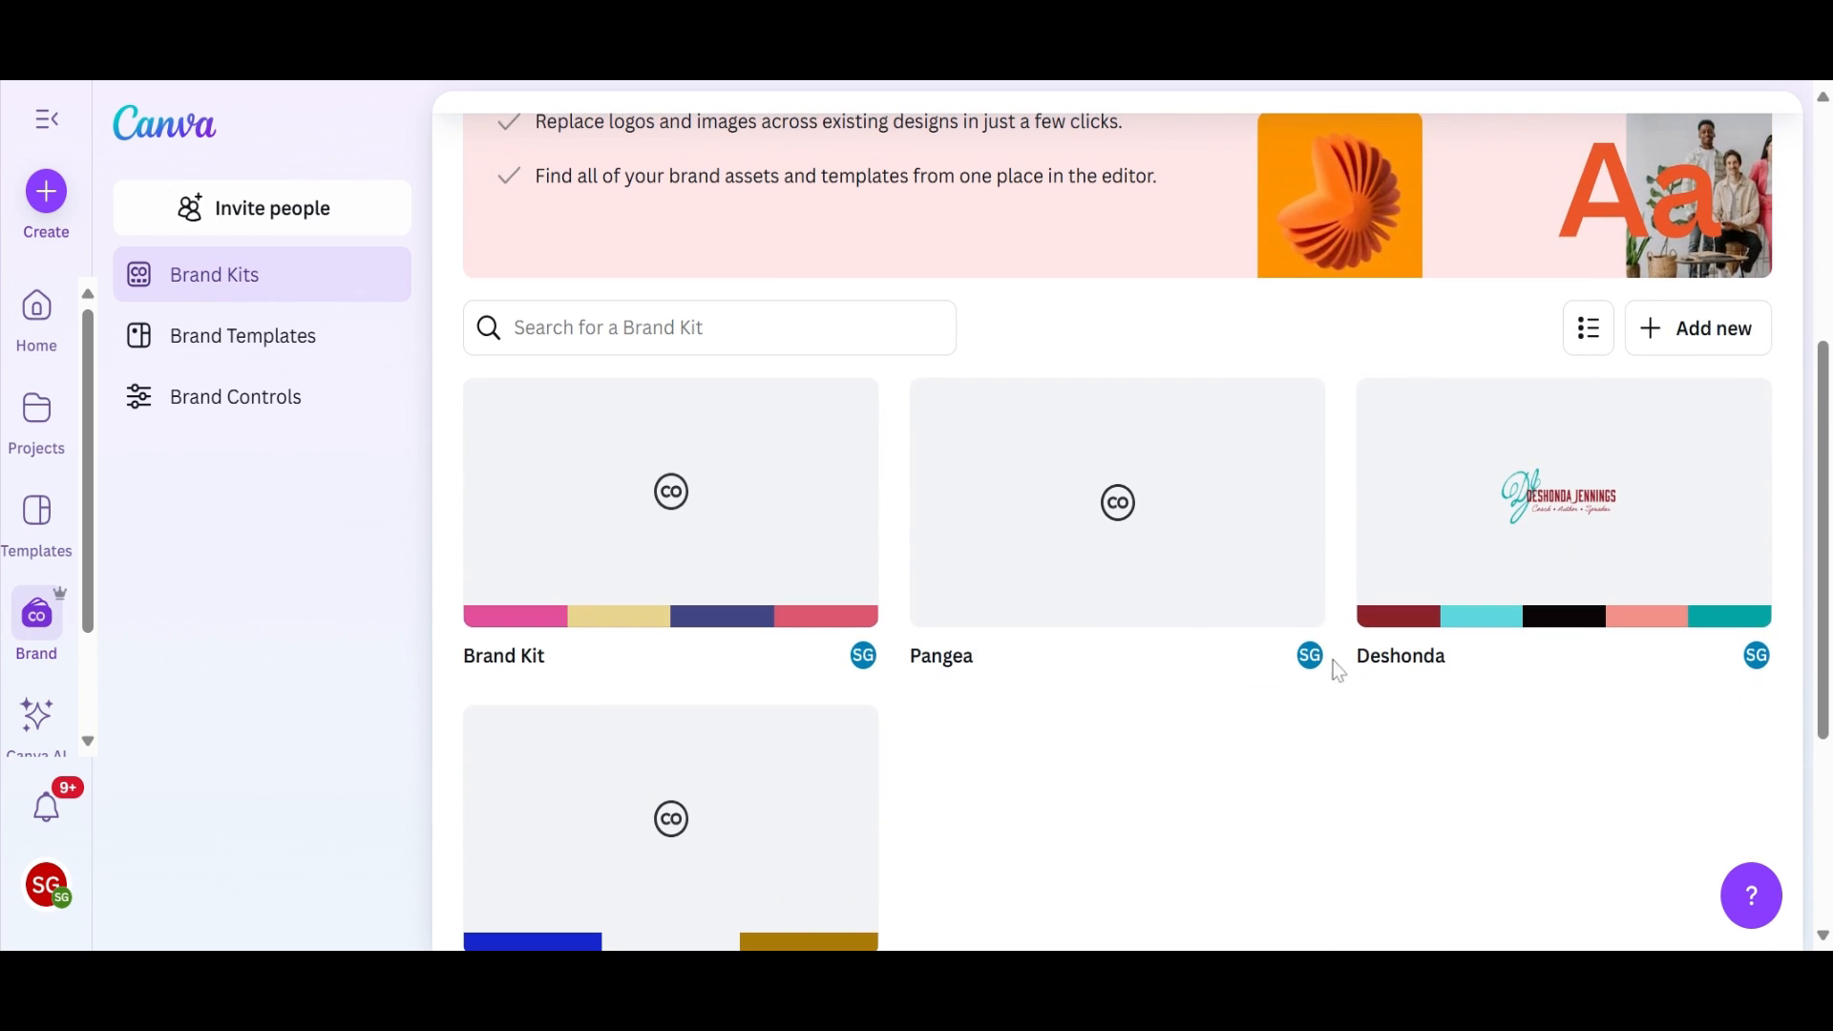
pyautogui.click(1721, 342)
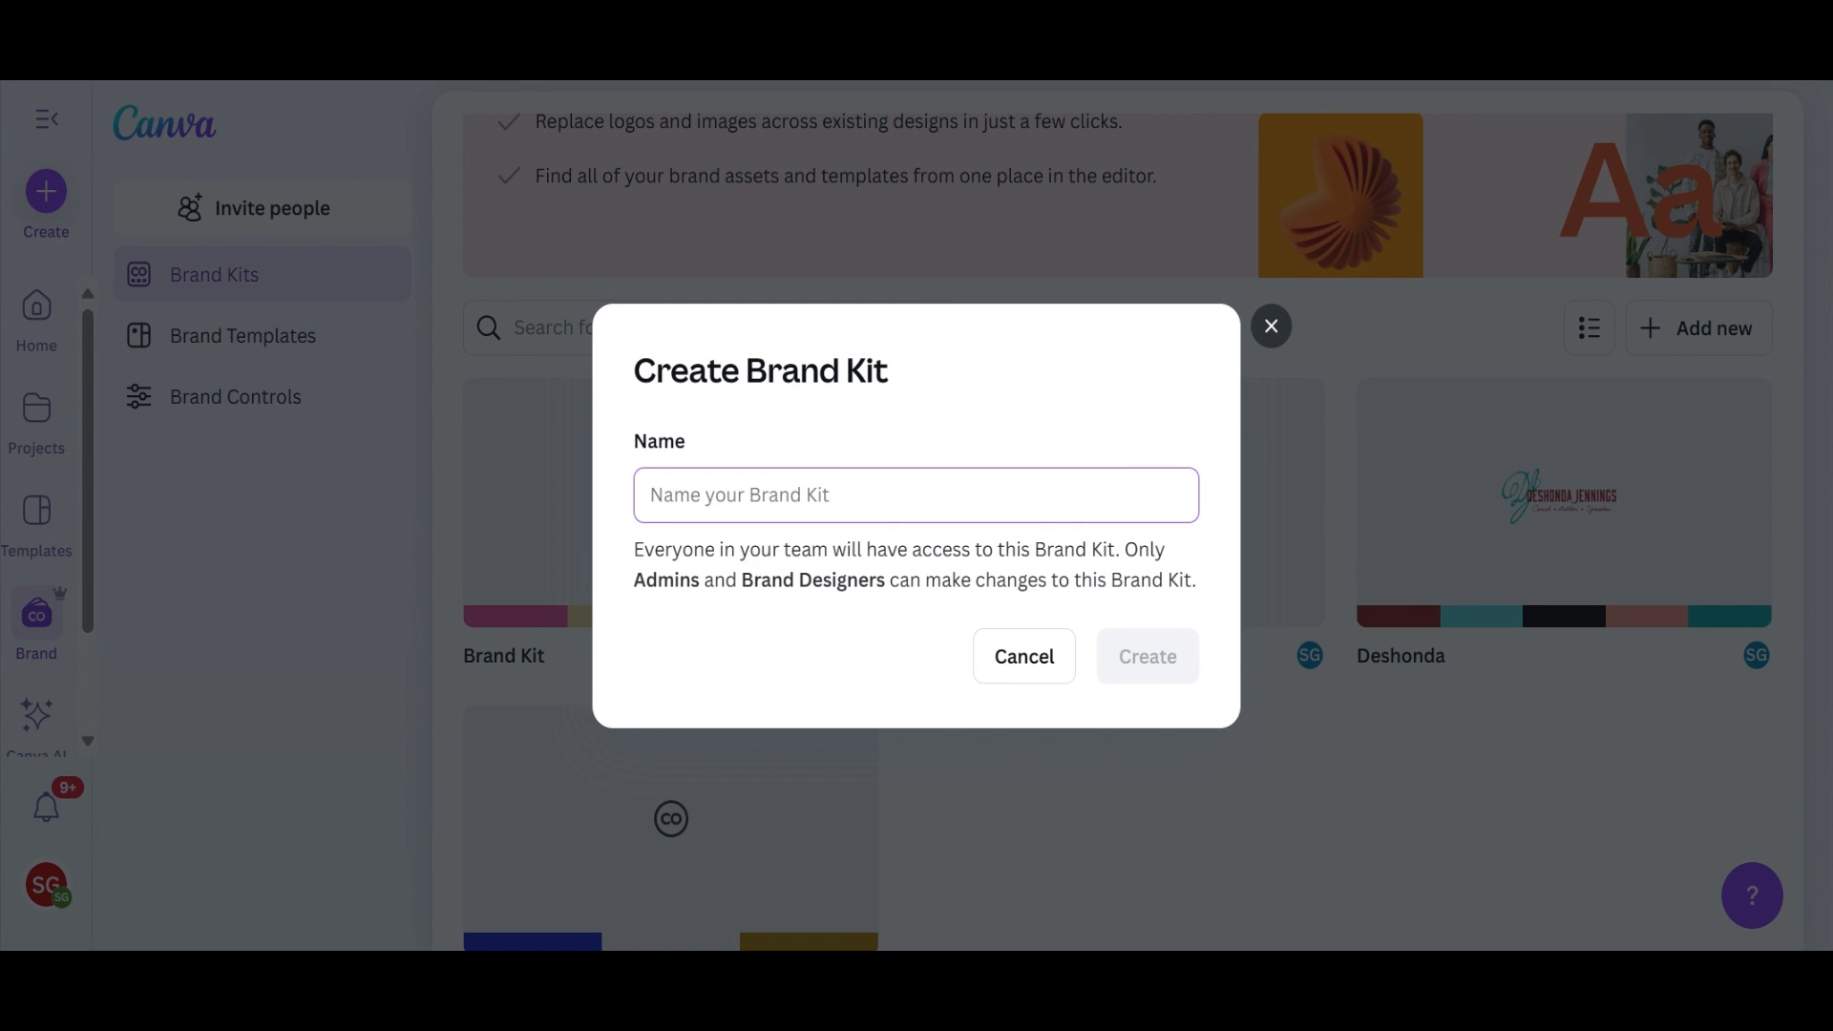
pyautogui.write('Business')
pyautogui.click(1122, 645)
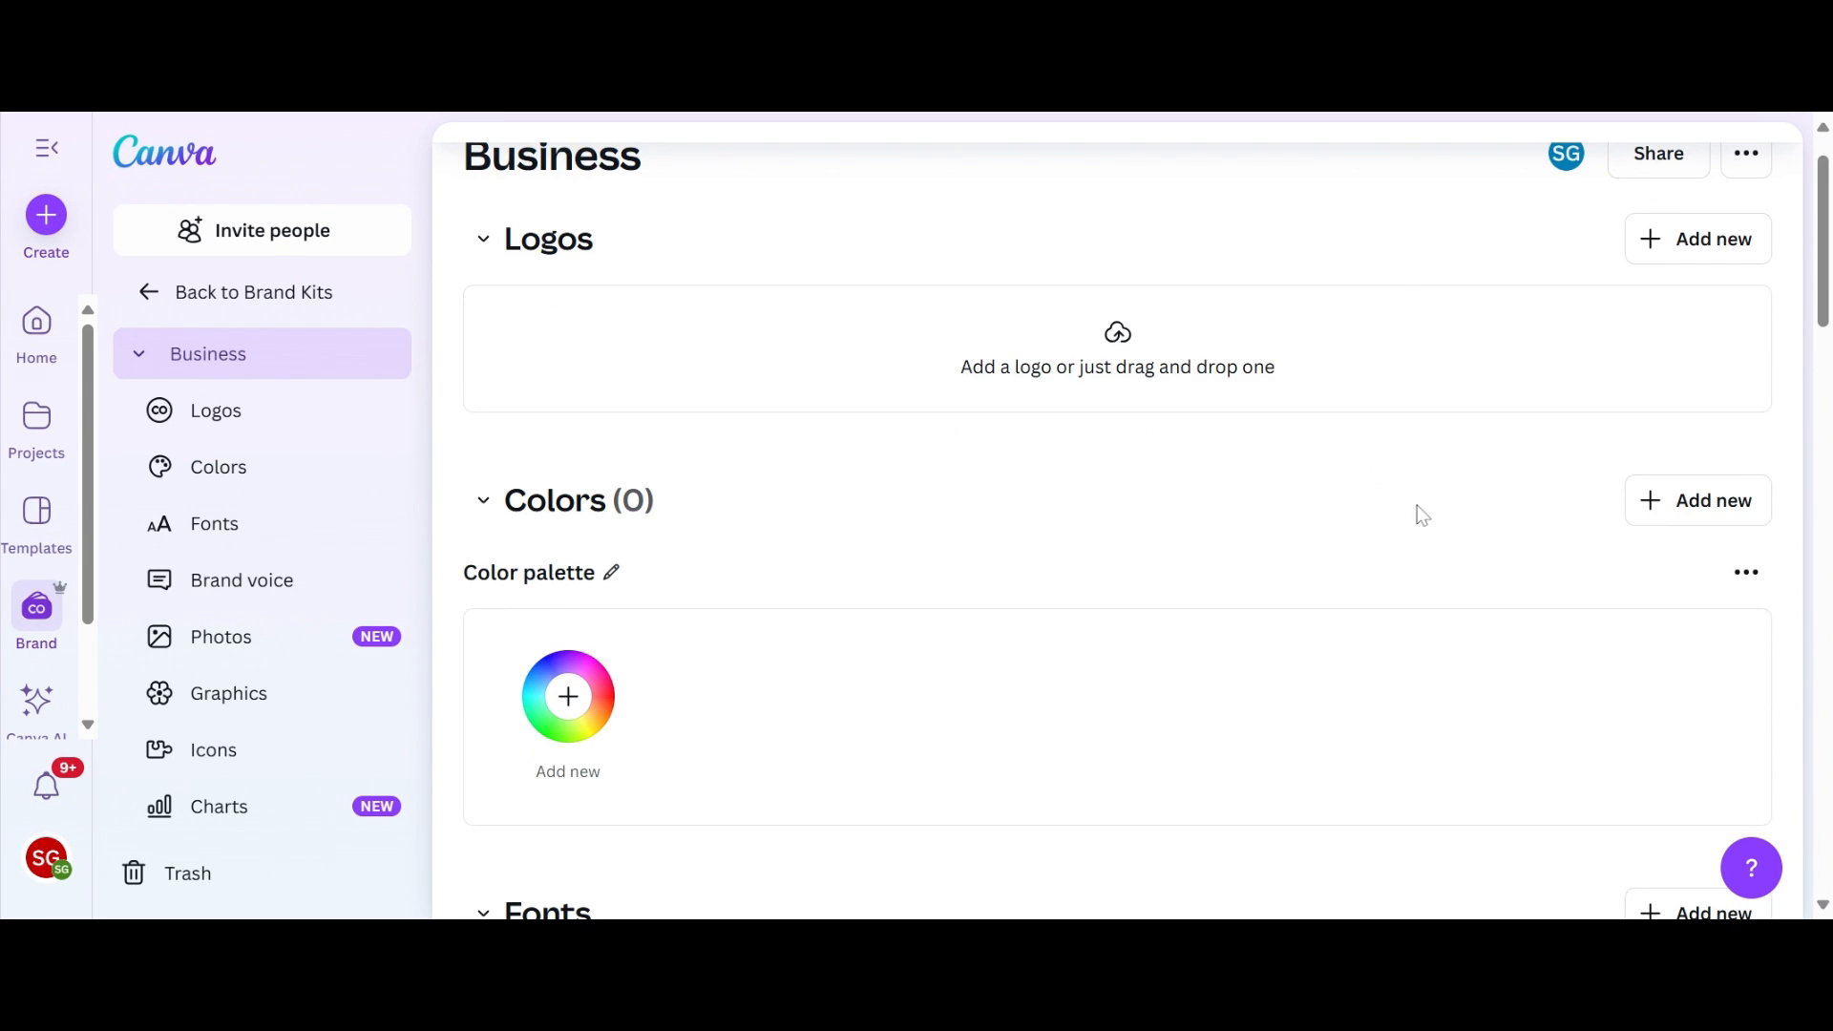
# Step: Add the solid orange color #FF920A to the Business brand kit's color palette
pyautogui.scroll(-1, 1193, 485)
pyautogui.scroll(-1, 1193, 485)
pyautogui.scroll(-1, 1000, 577)
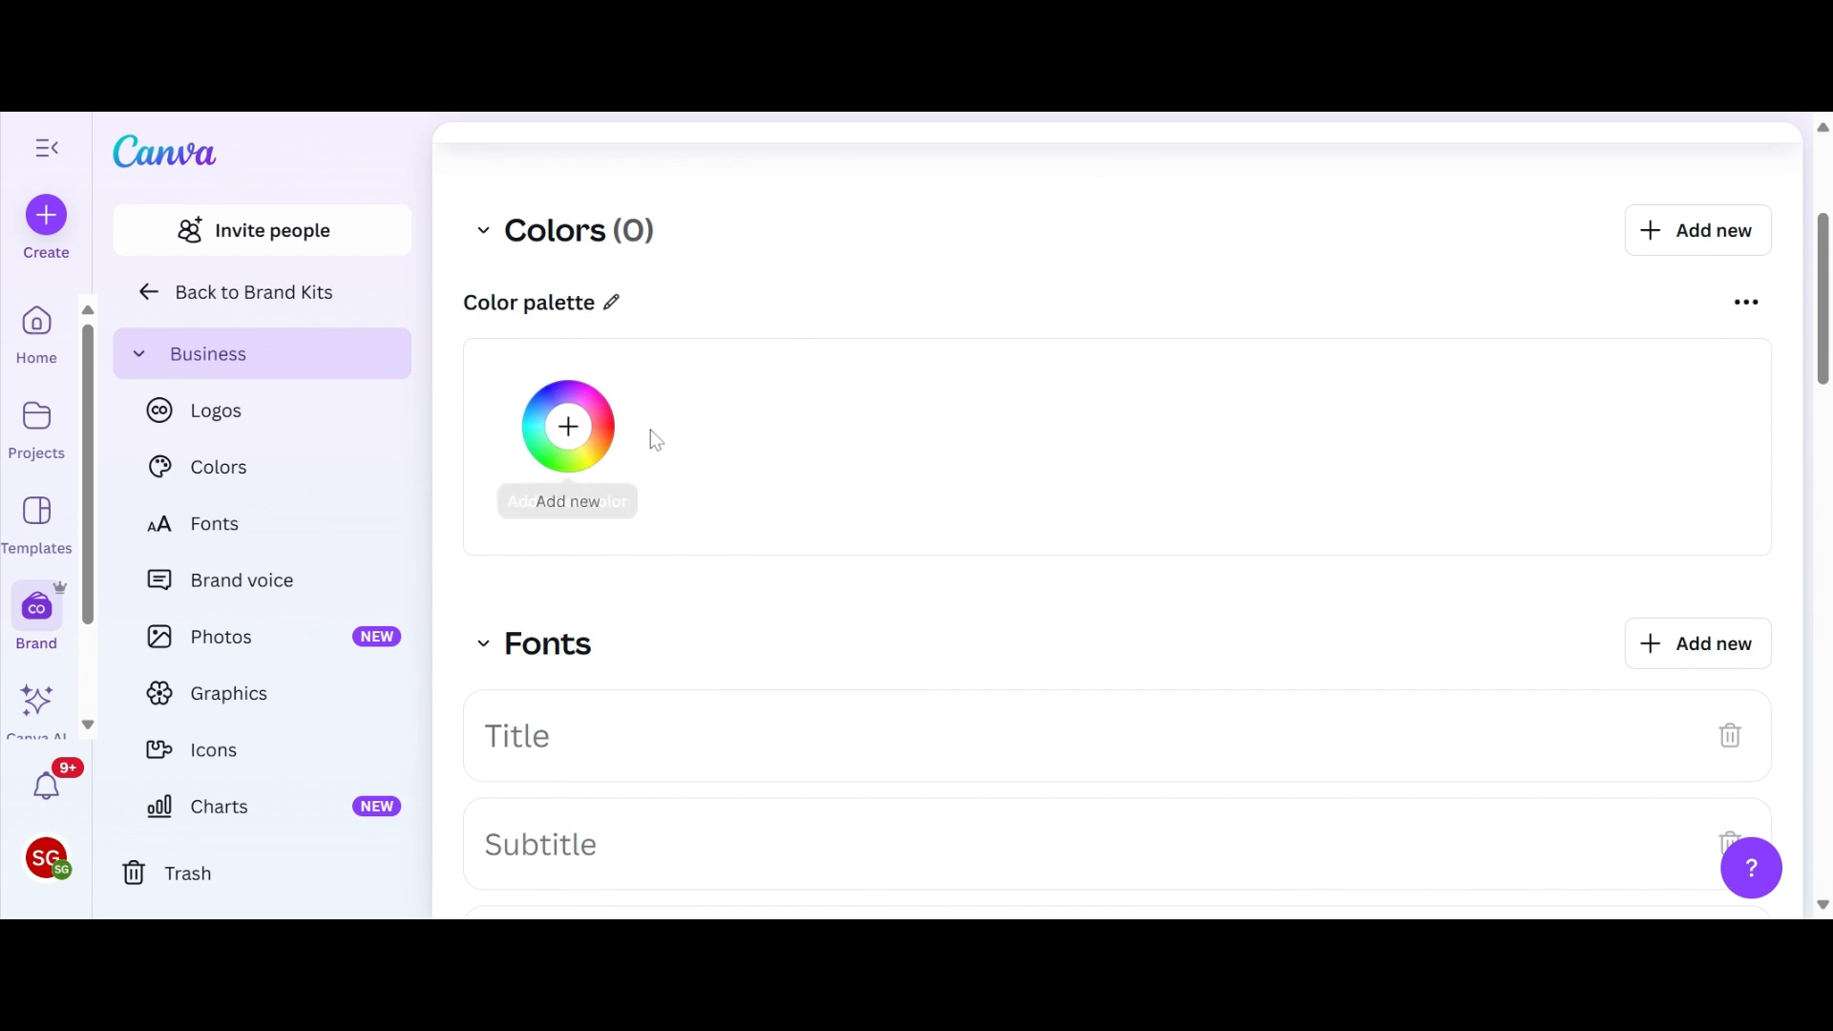
pyautogui.scroll(1, 679, 409)
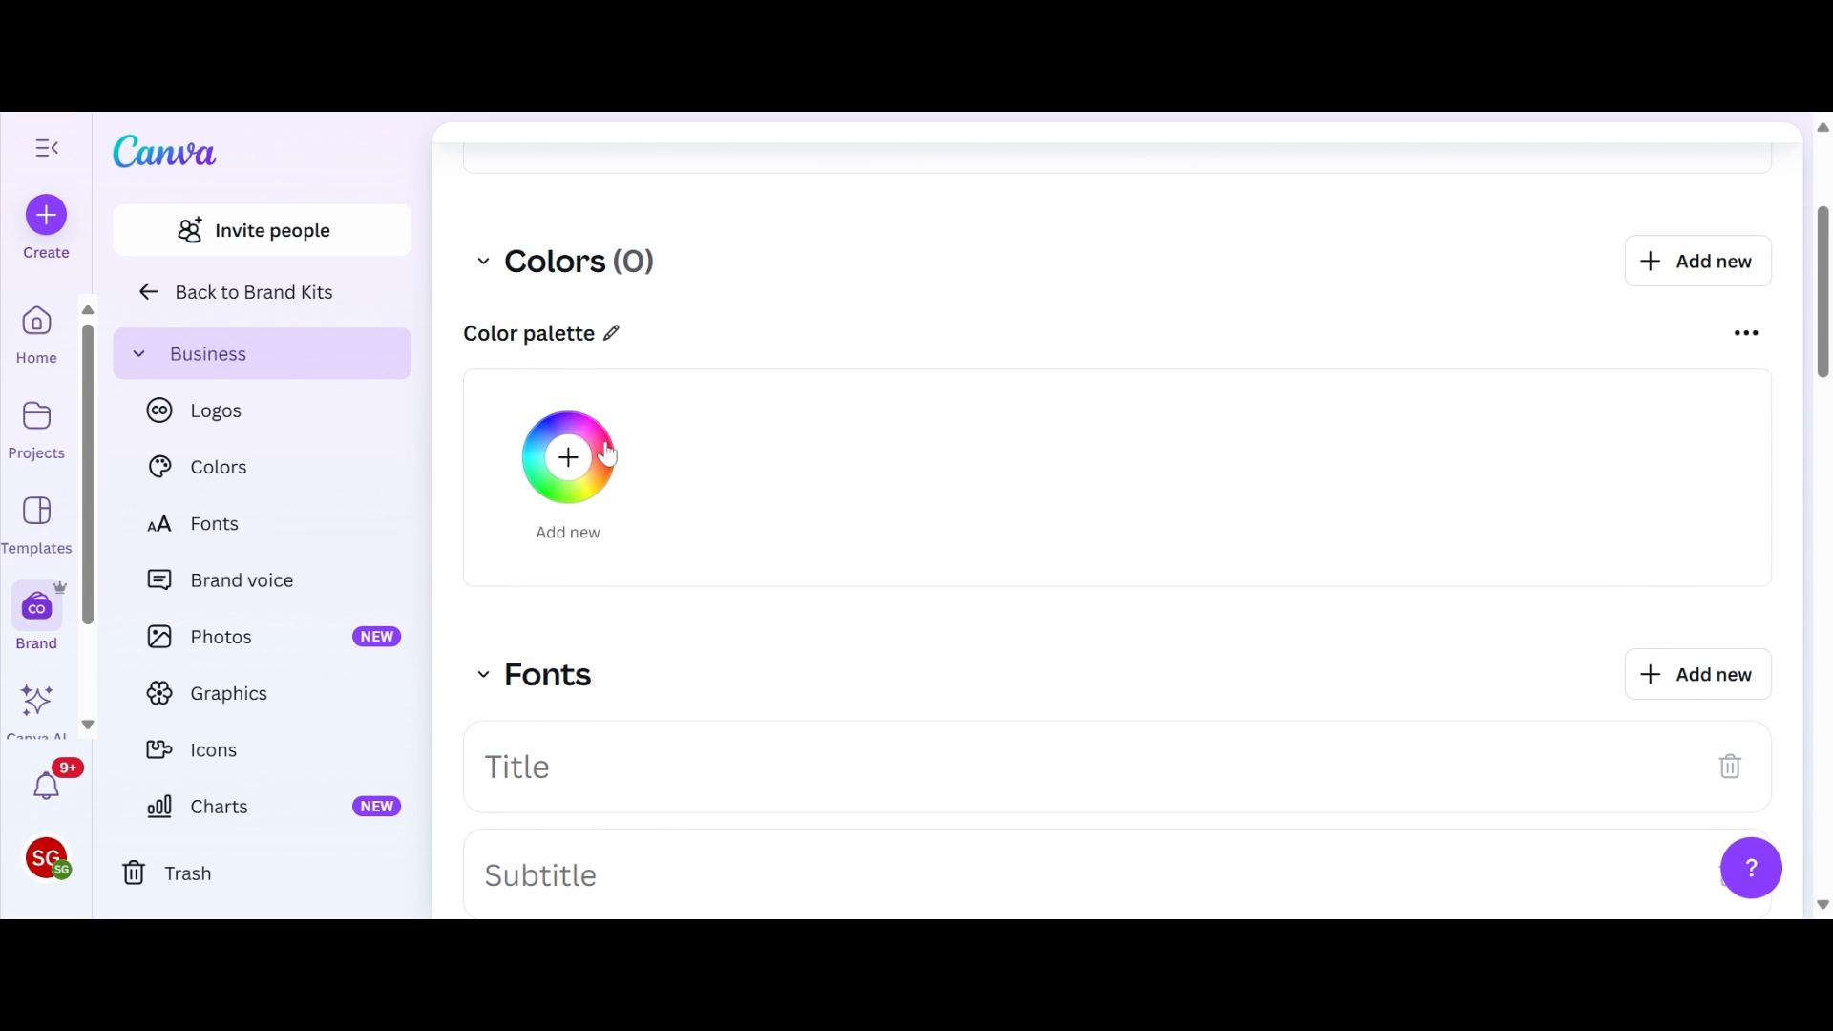
pyautogui.click(569, 458)
pyautogui.scroll(-2, 841, 441)
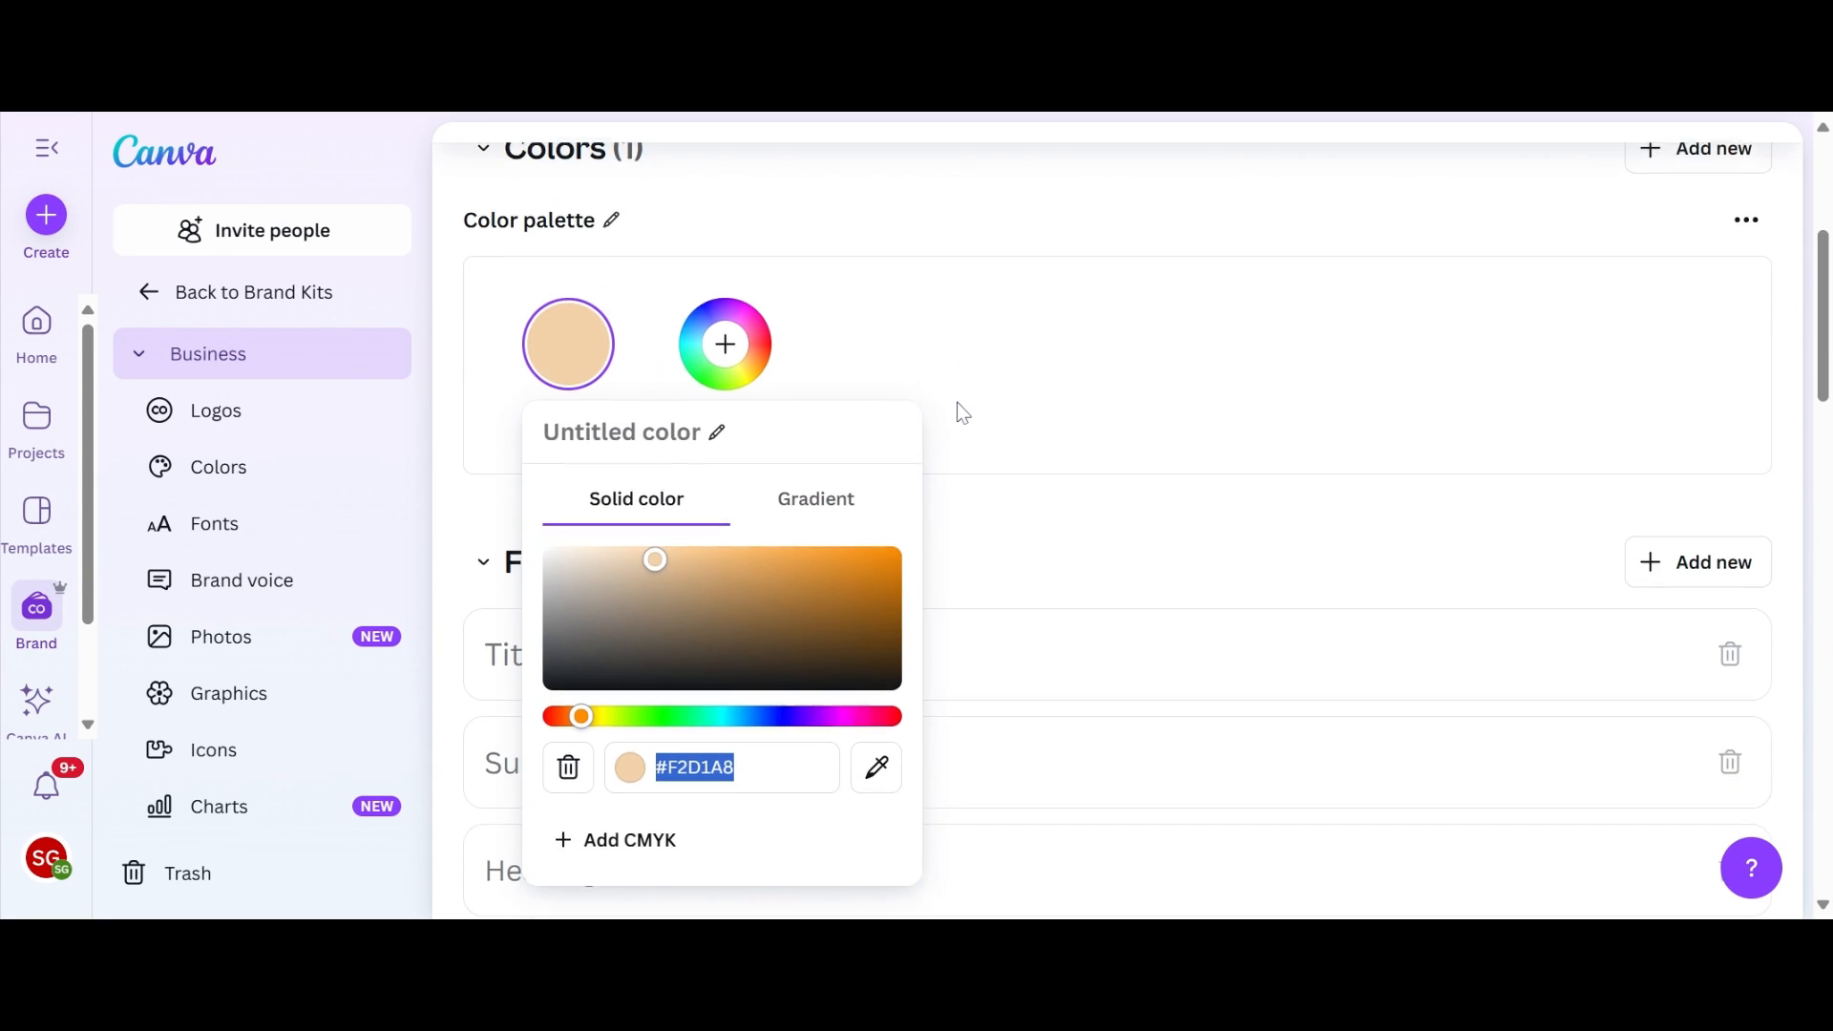
pyautogui.press('Right')
pyautogui.hotkey('shift', 'Left')
pyautogui.hotkey('shift', 'Left')
pyautogui.hotkey('shift', 'Left')
pyautogui.hotkey('shift', 'Left')
pyautogui.hotkey('shift', 'Left')
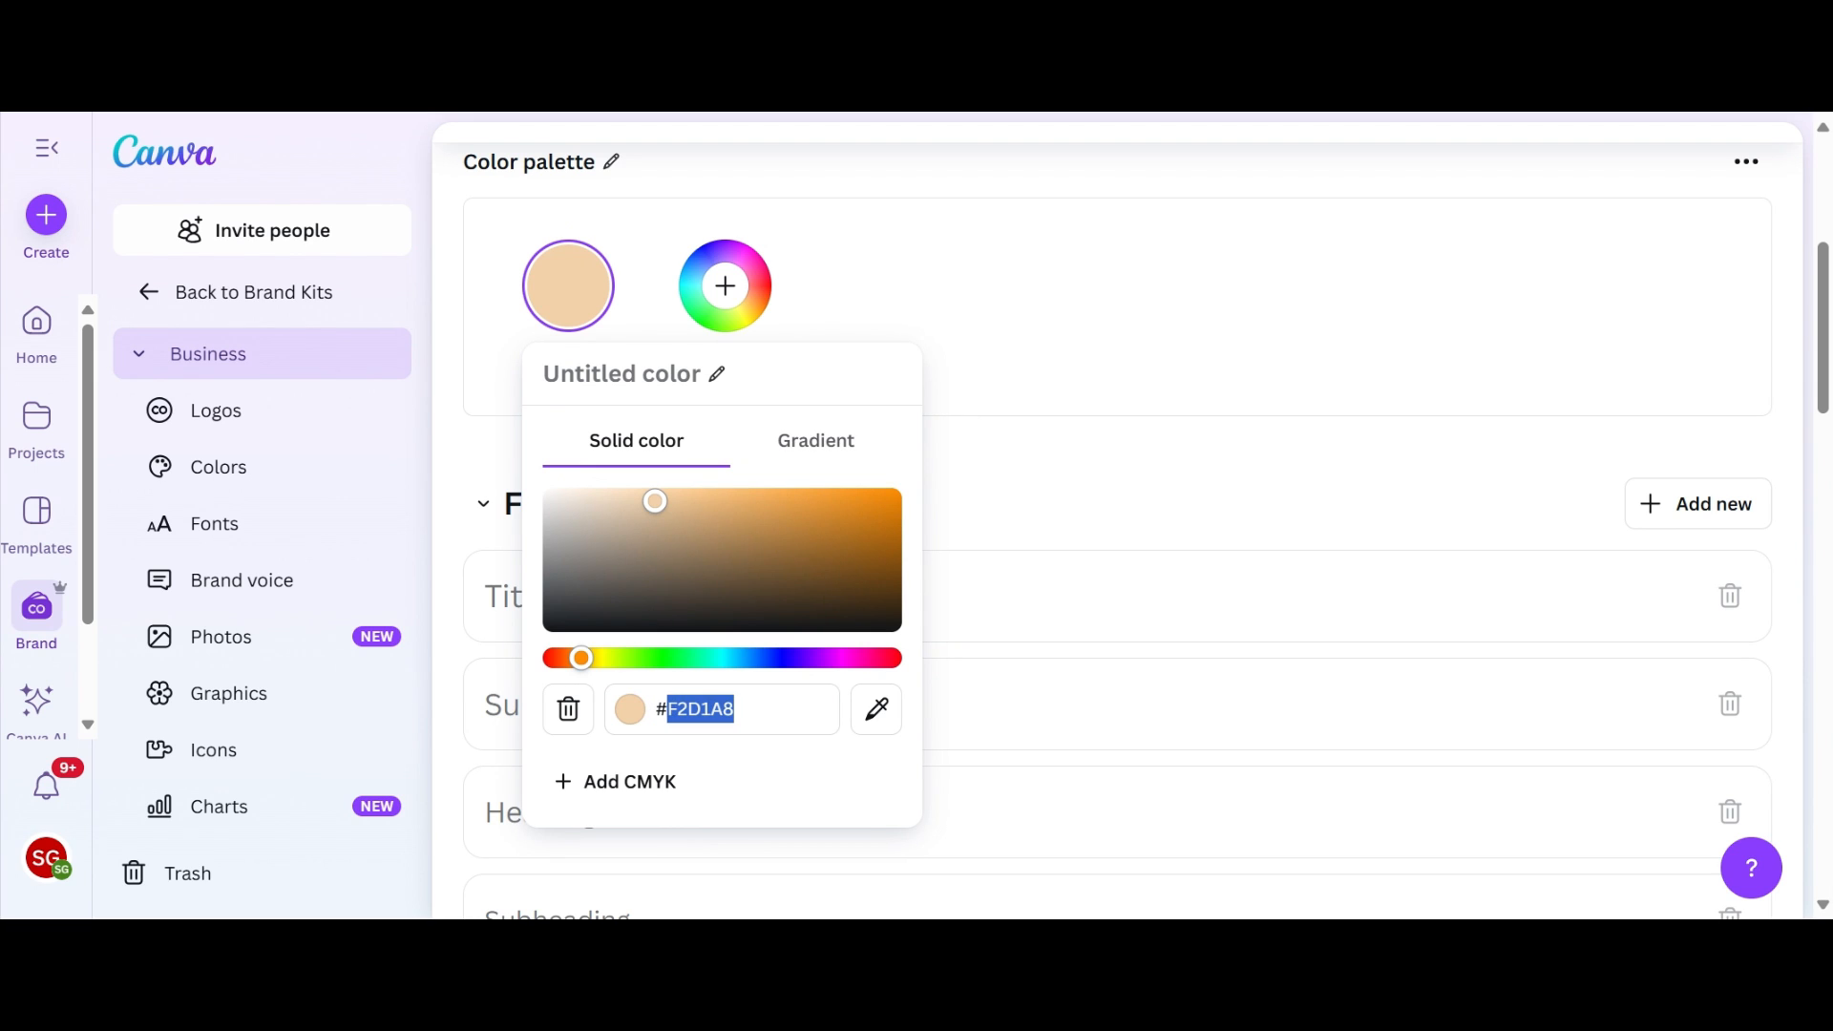
pyautogui.press('Right')
pyautogui.hotkey('shift', 'Left')
pyautogui.hotkey('shift', 'Left')
pyautogui.hotkey('shift', 'Left')
pyautogui.hotkey('shift', 'Left')
pyautogui.hotkey('shift', 'Left')
pyautogui.hotkey('shift', 'Left')
pyautogui.hotkey('shift', 'Right')
pyautogui.hotkey('shift', 'Right')
pyautogui.moveTo(655, 503); pyautogui.dragTo(879, 493)
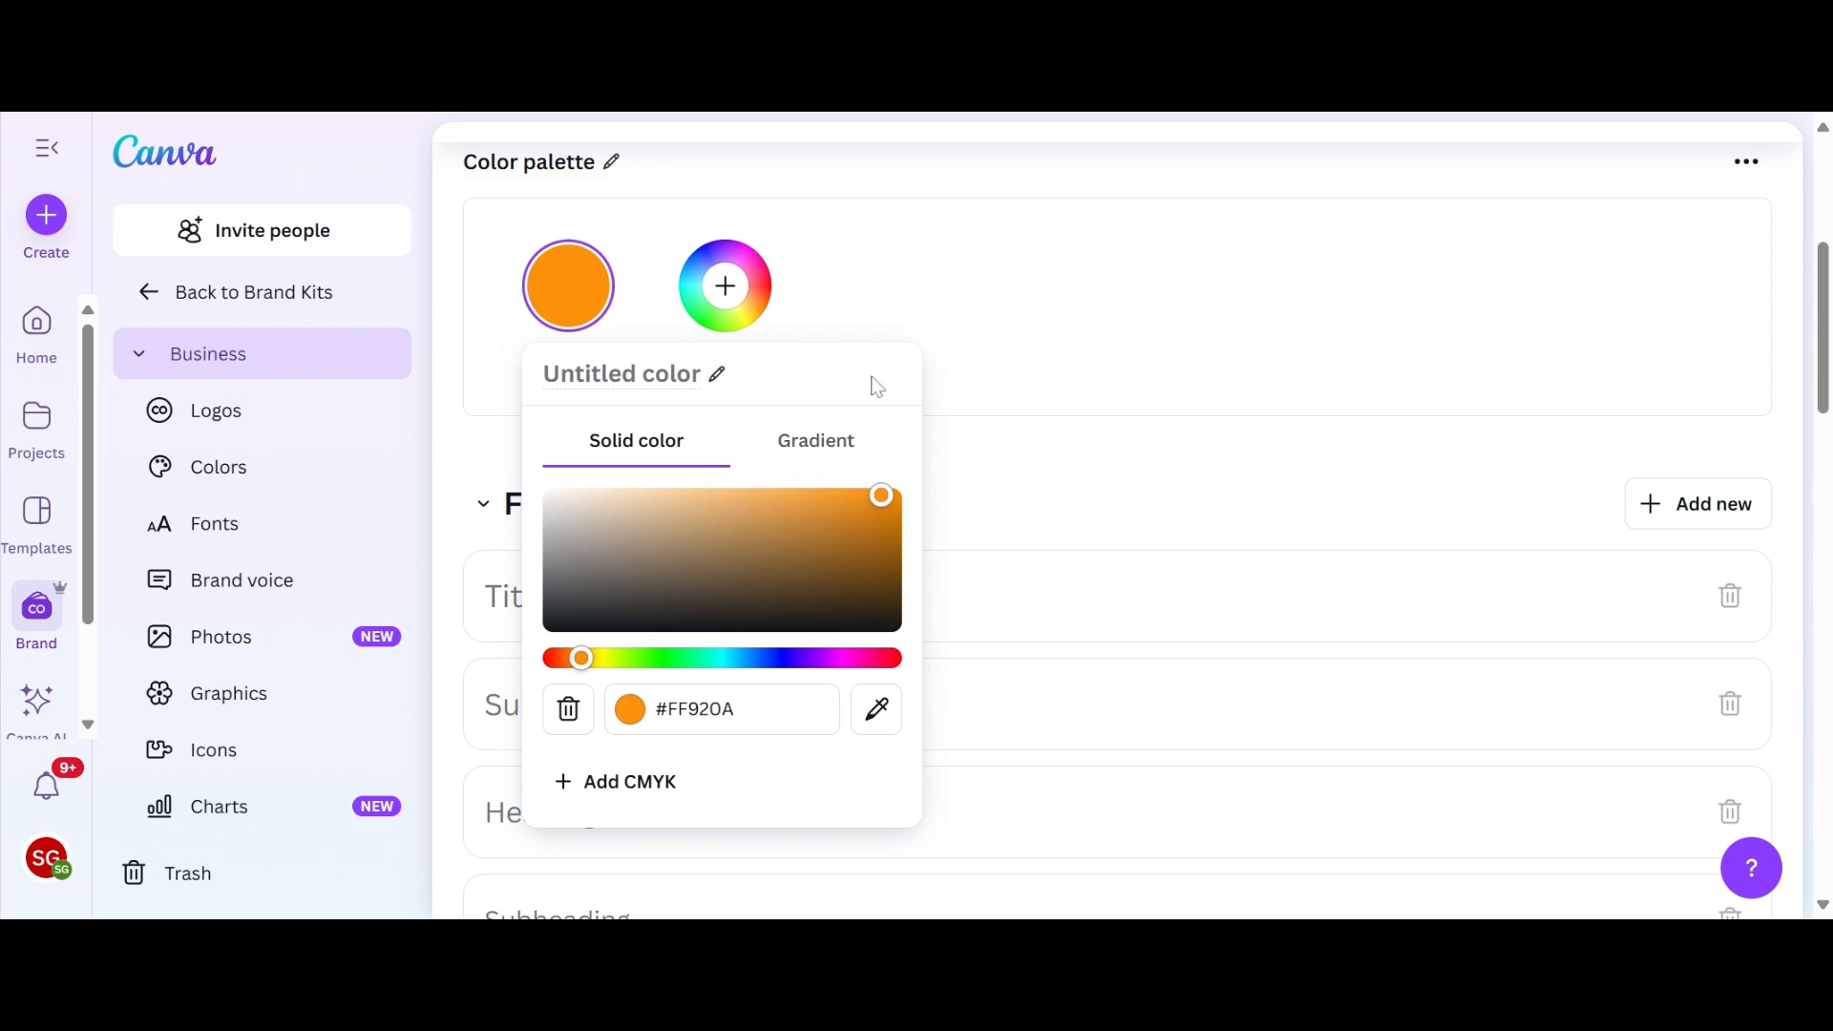
pyautogui.click(828, 342)
# Step: Add black #000000 and white #FFFFFF to the brand kit's color palette
pyautogui.click(744, 377)
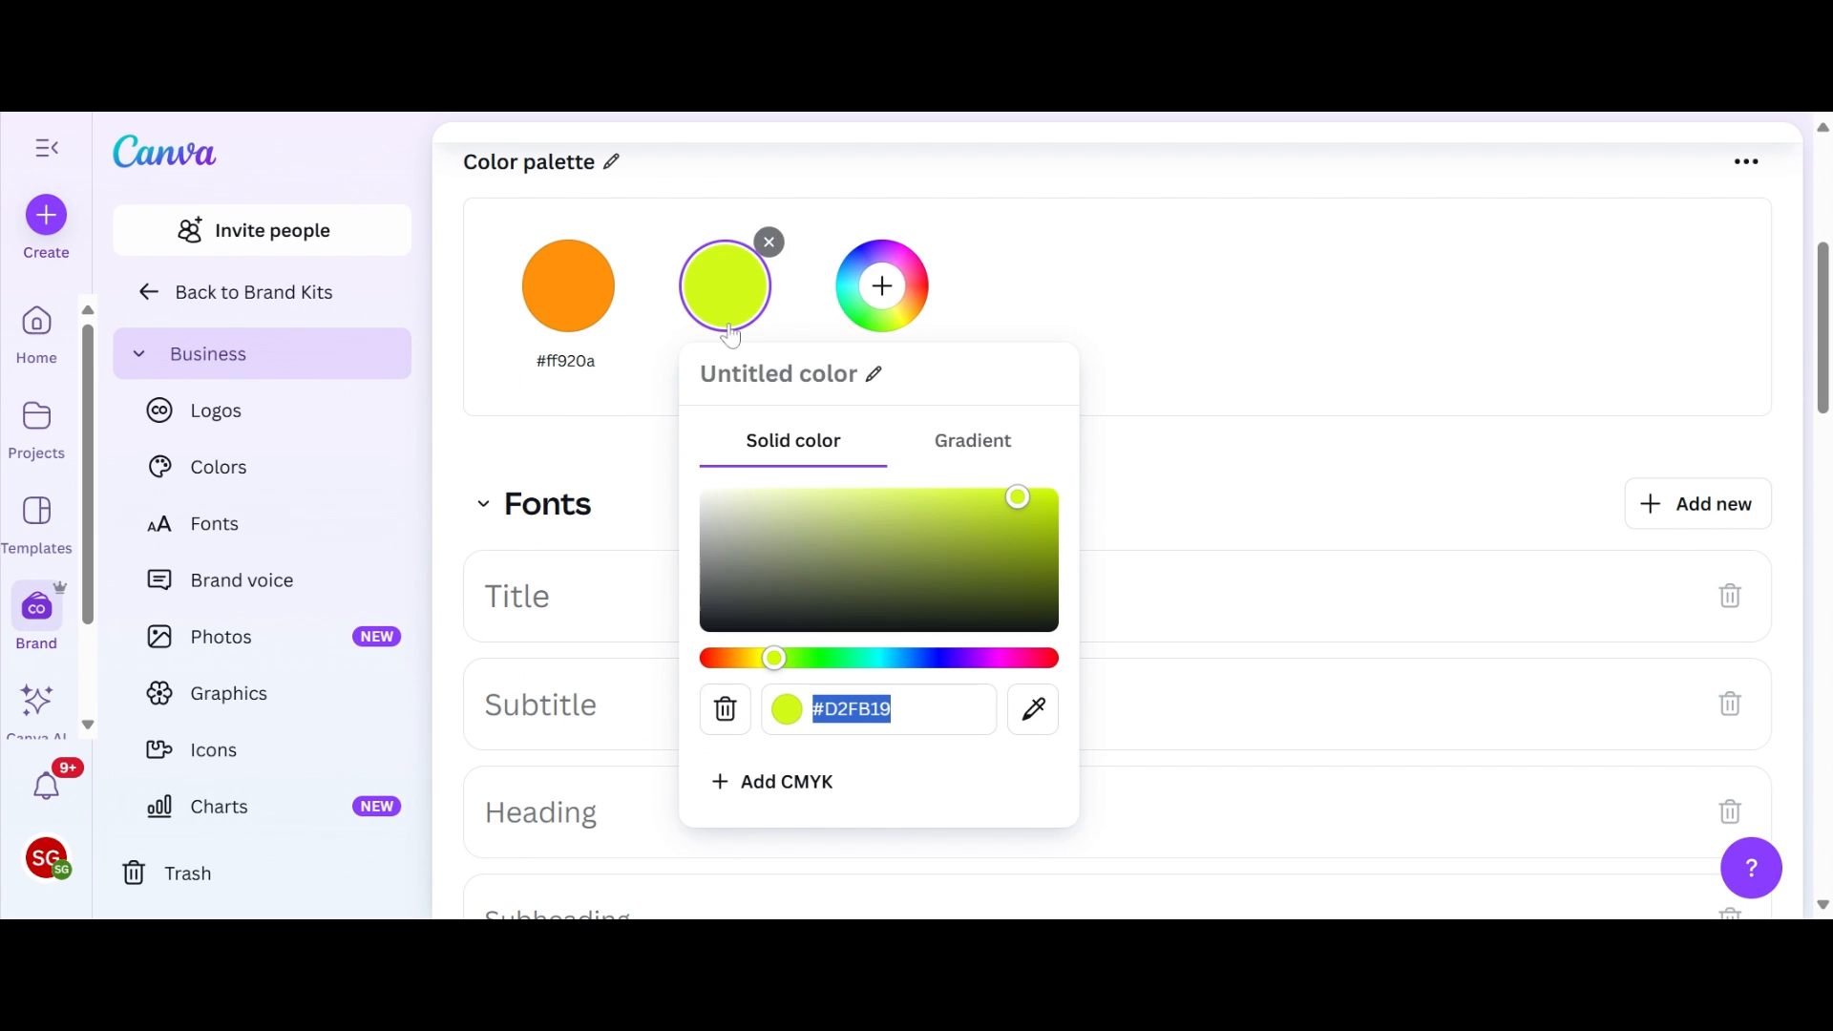
pyautogui.moveTo(1022, 506); pyautogui.dragTo(1036, 626)
pyautogui.click(873, 296)
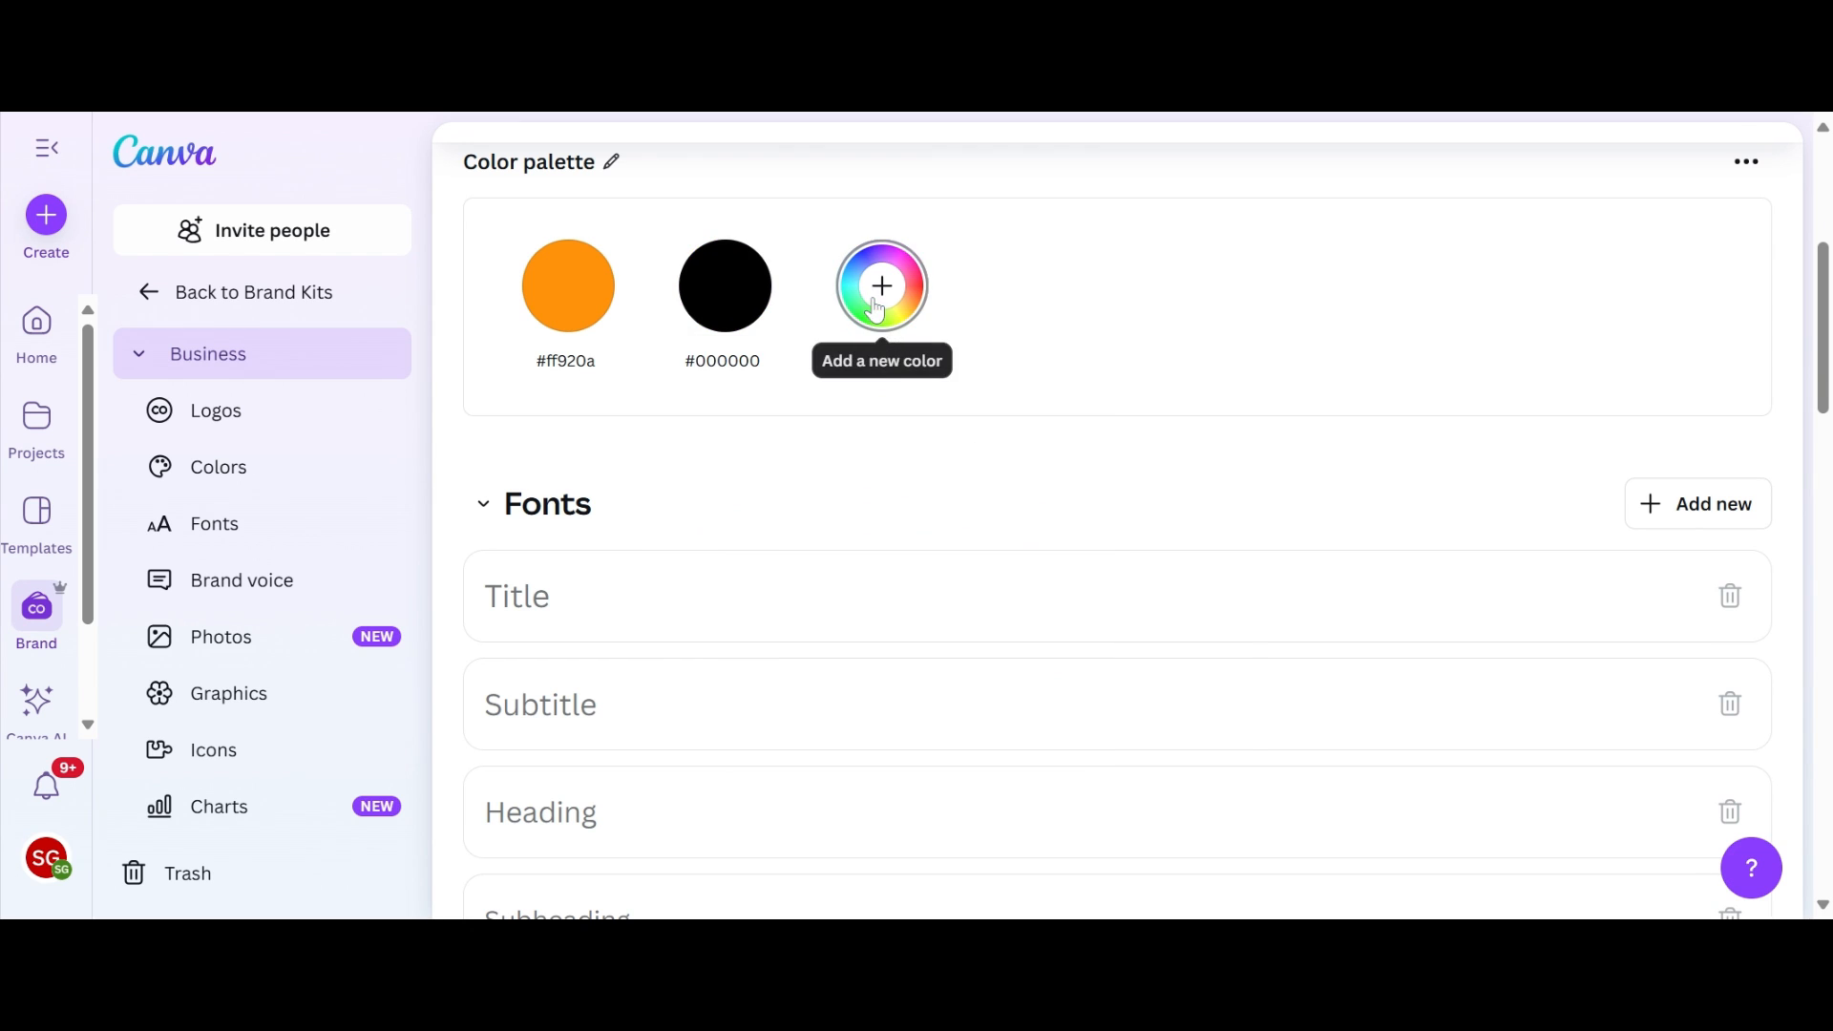
pyautogui.click(874, 296)
pyautogui.moveTo(1170, 544); pyautogui.dragTo(856, 492)
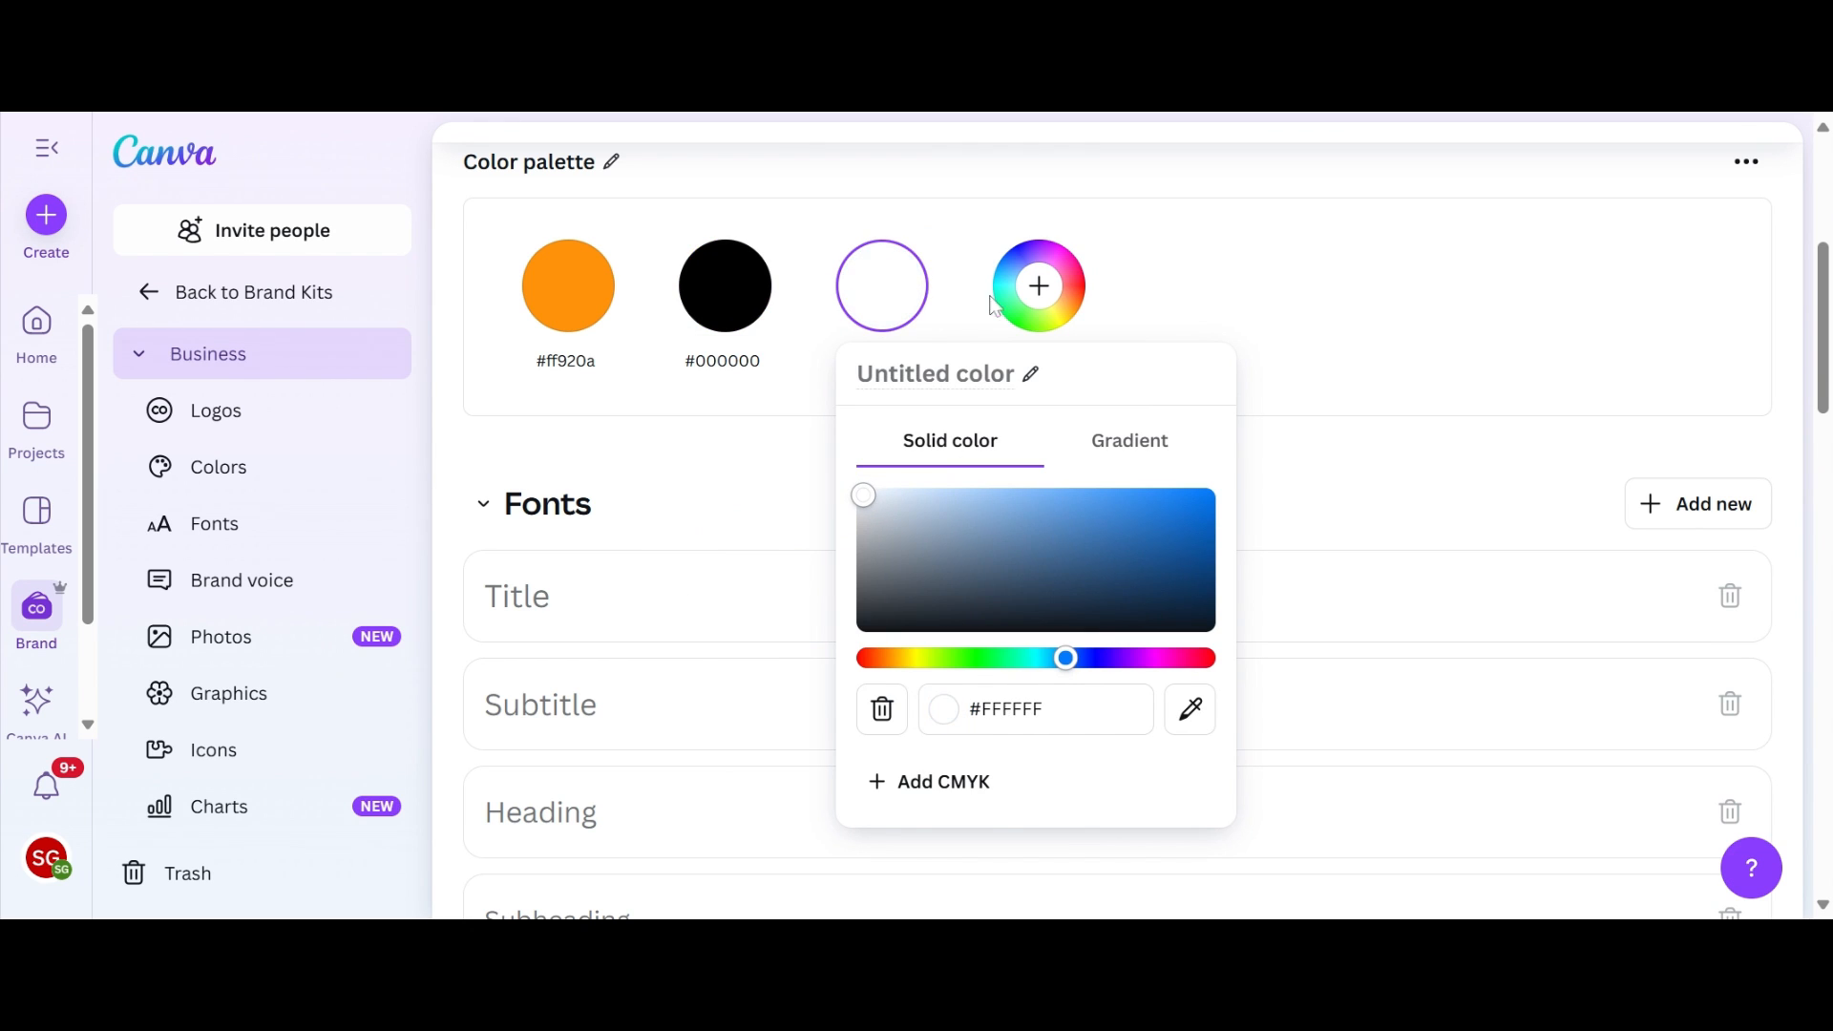
pyautogui.click(1038, 285)
# Step: Add the magenta color #DD0AC8 as the fourth color of the palette
pyautogui.click(1039, 285)
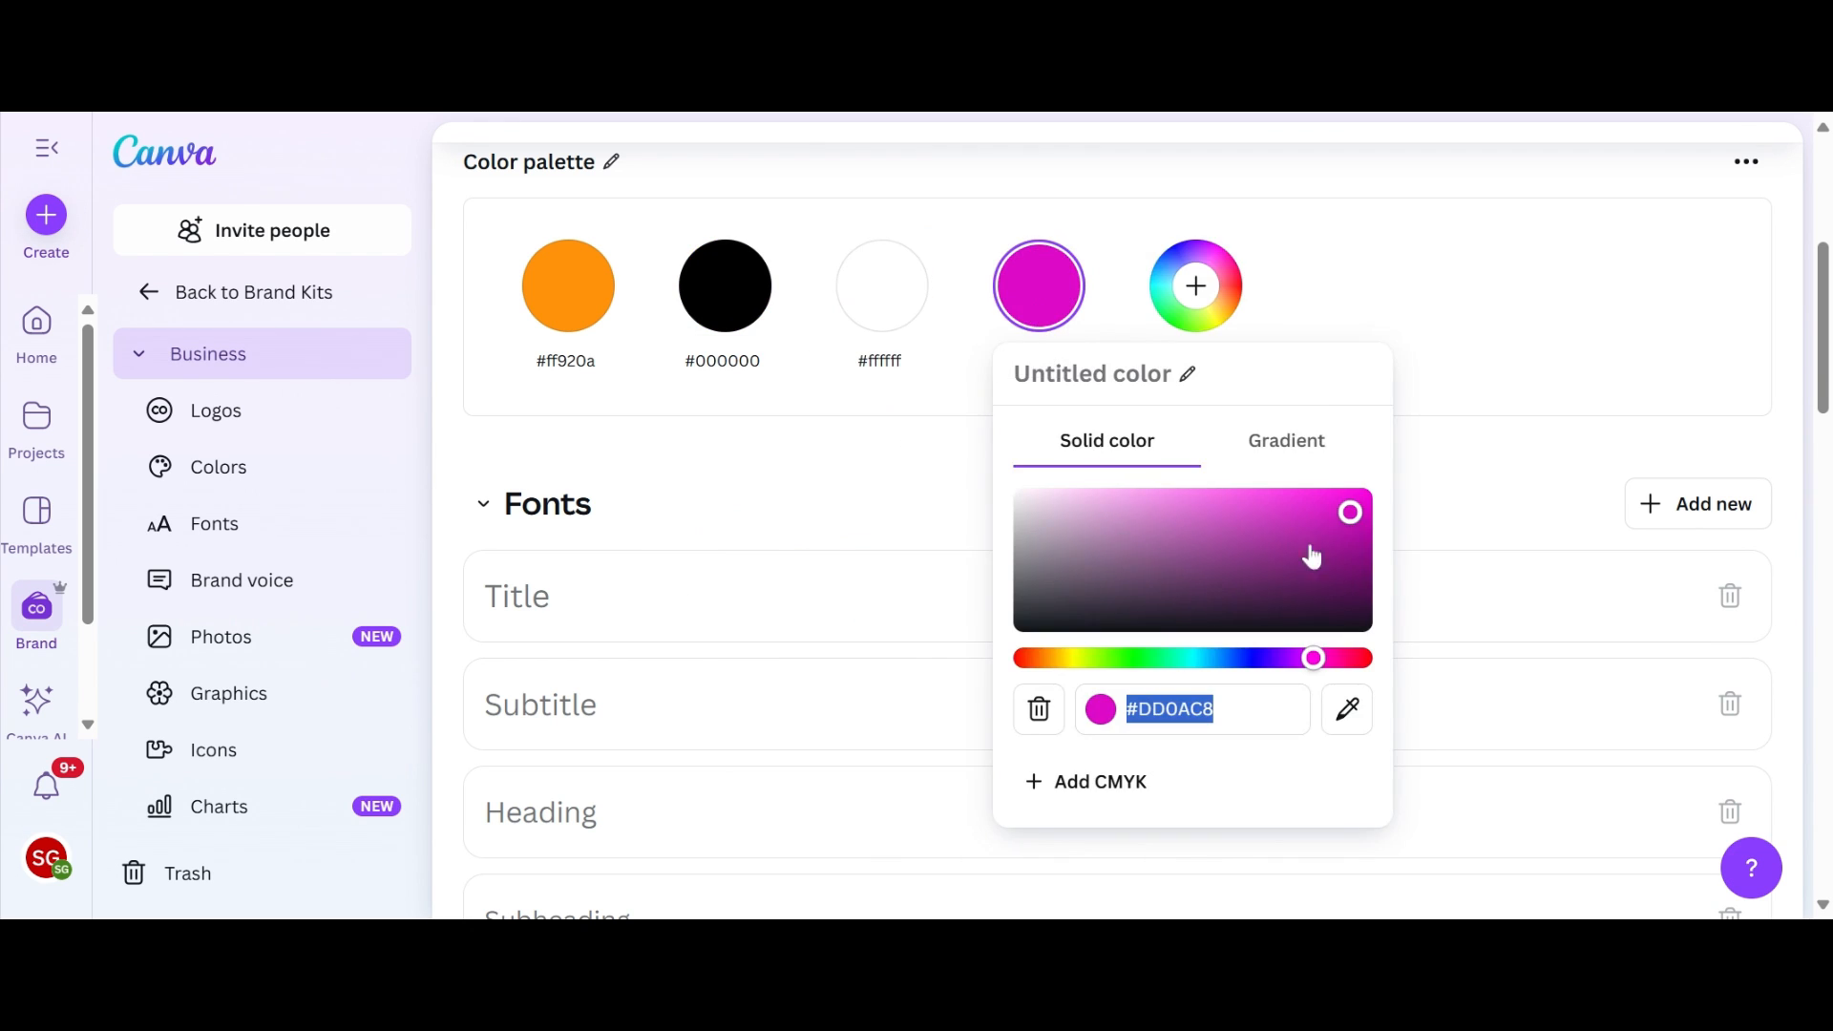
pyautogui.click(1329, 272)
pyautogui.scroll(3, 949, 601)
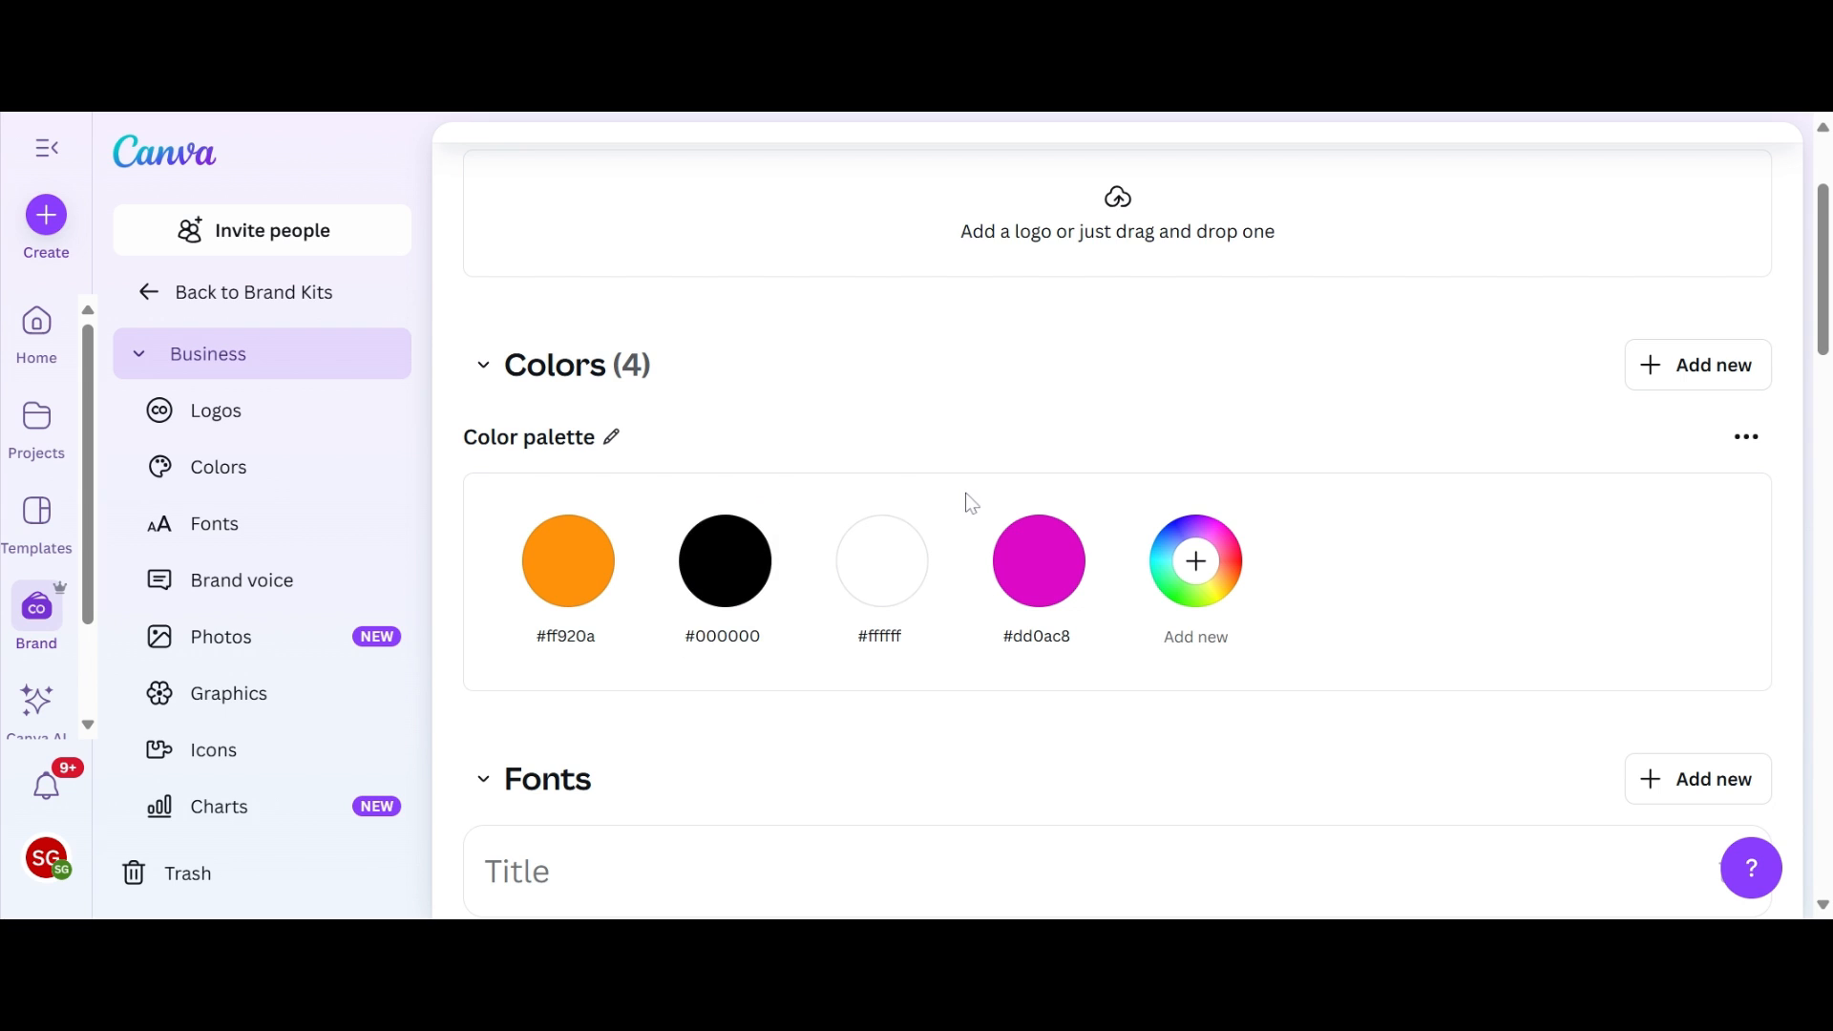
# Step: Set the Business brand kit's Title font to League Spartan
pyautogui.scroll(-3, 971, 503)
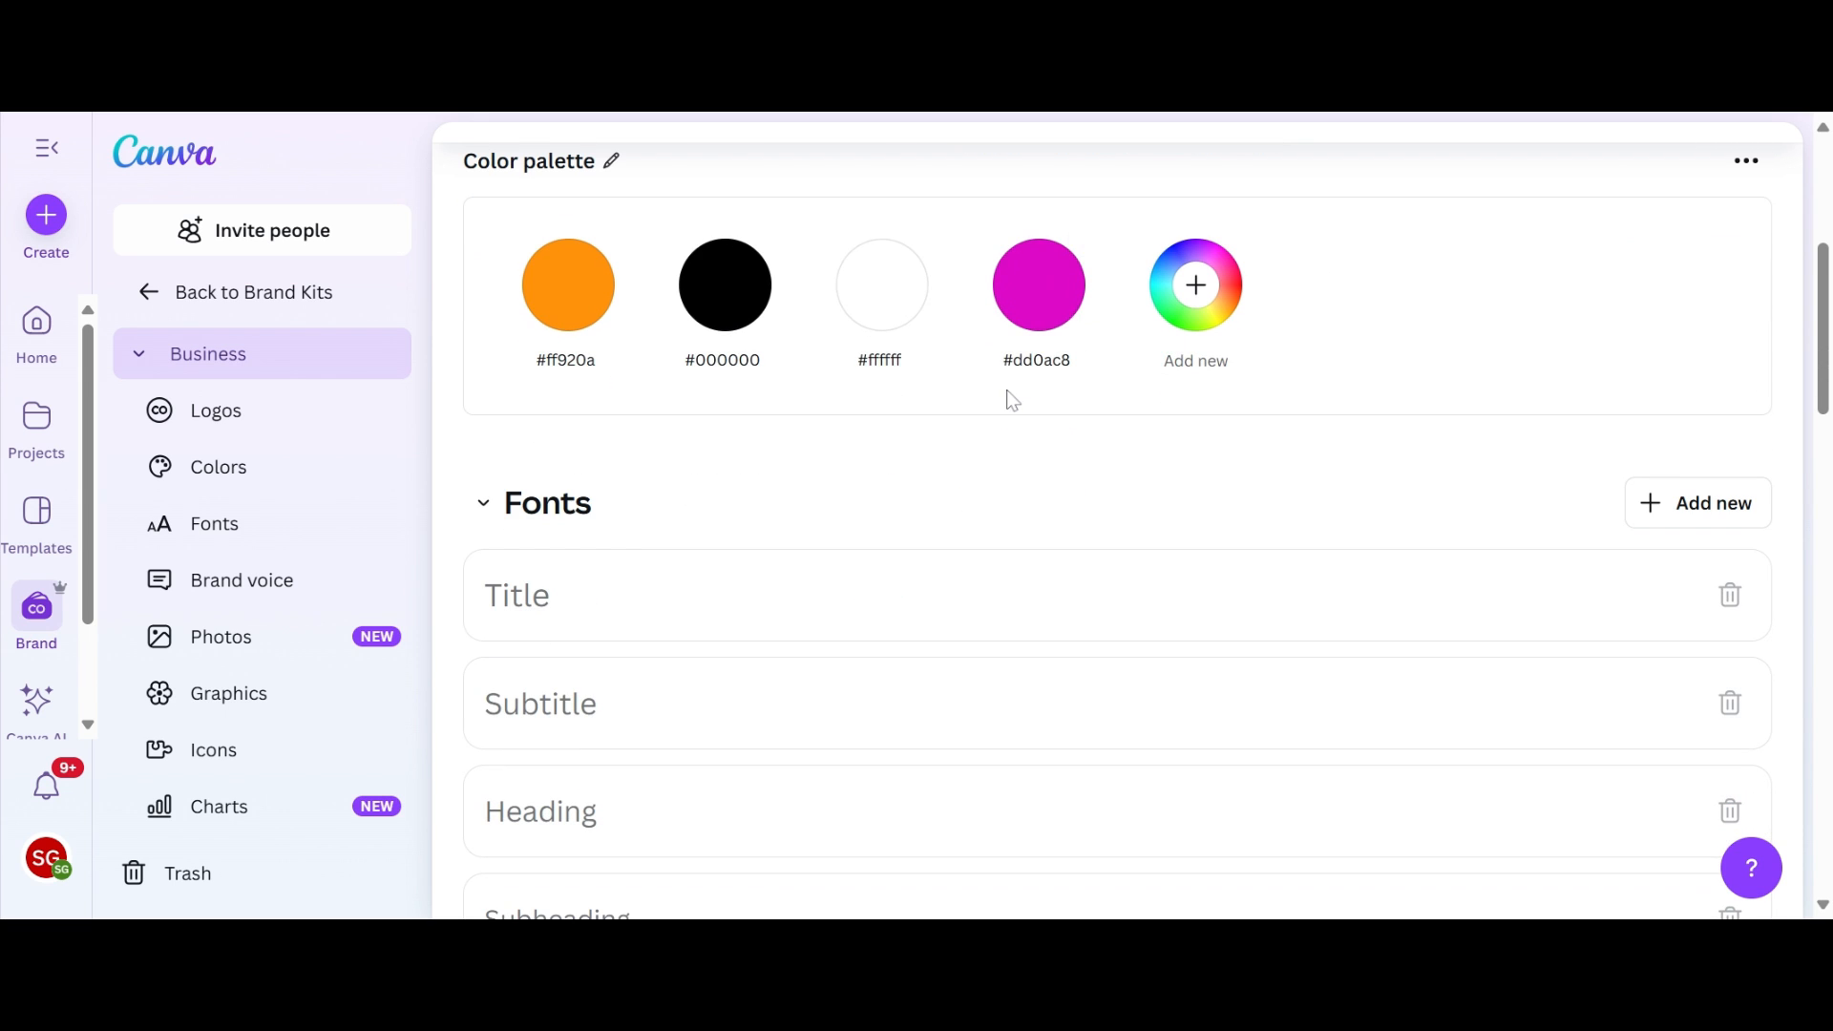
pyautogui.scroll(-1, 1010, 398)
pyautogui.scroll(-1, 637, 475)
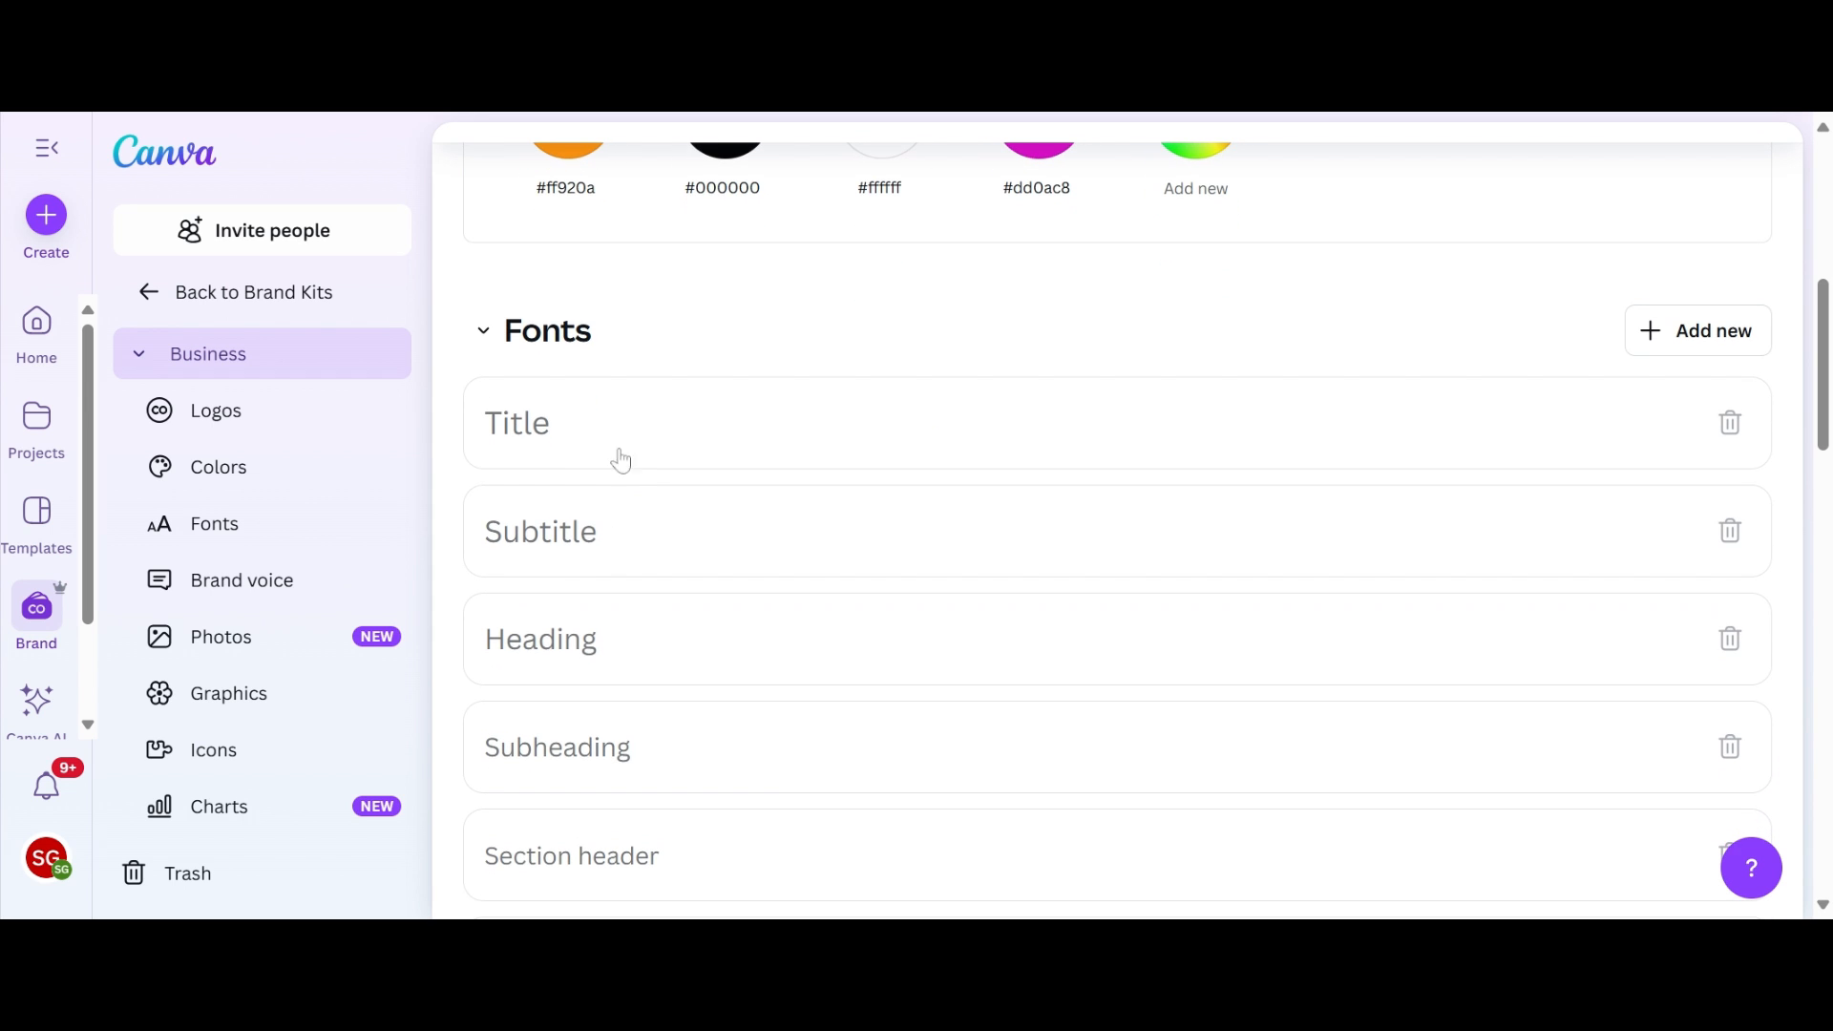
pyautogui.click(547, 438)
pyautogui.click(625, 468)
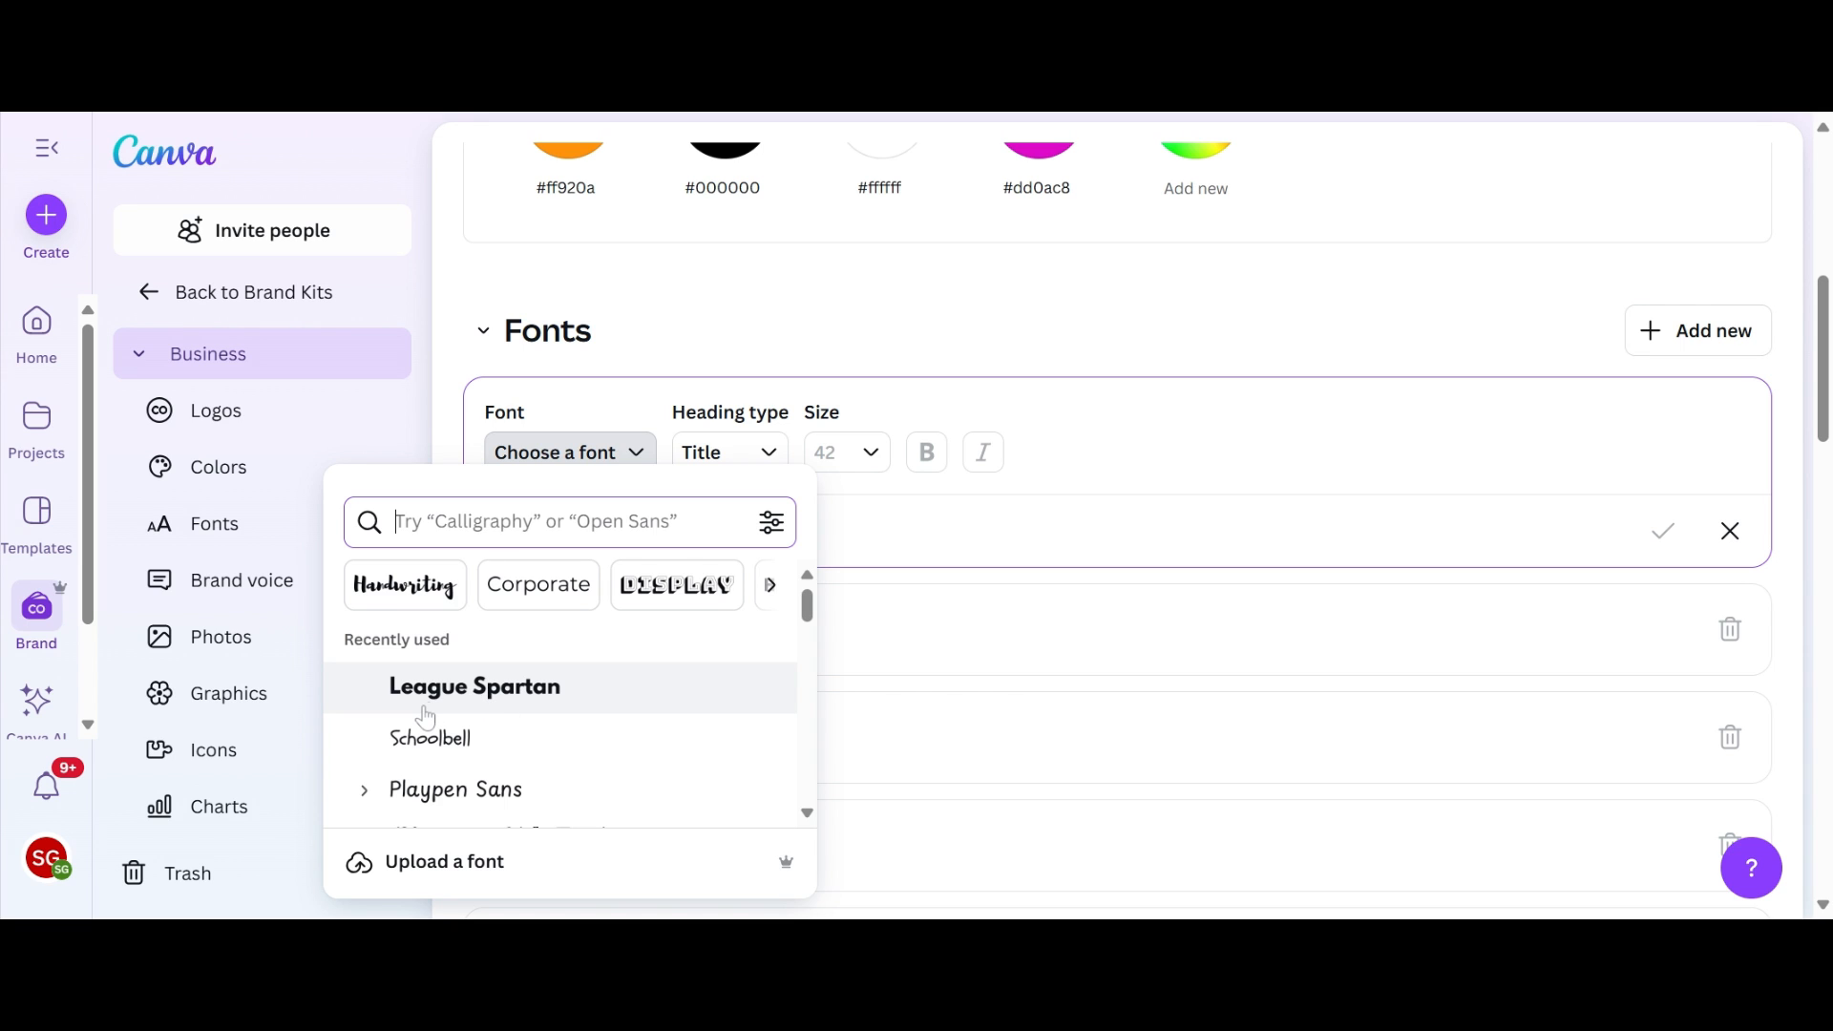
pyautogui.scroll(-1, 425, 718)
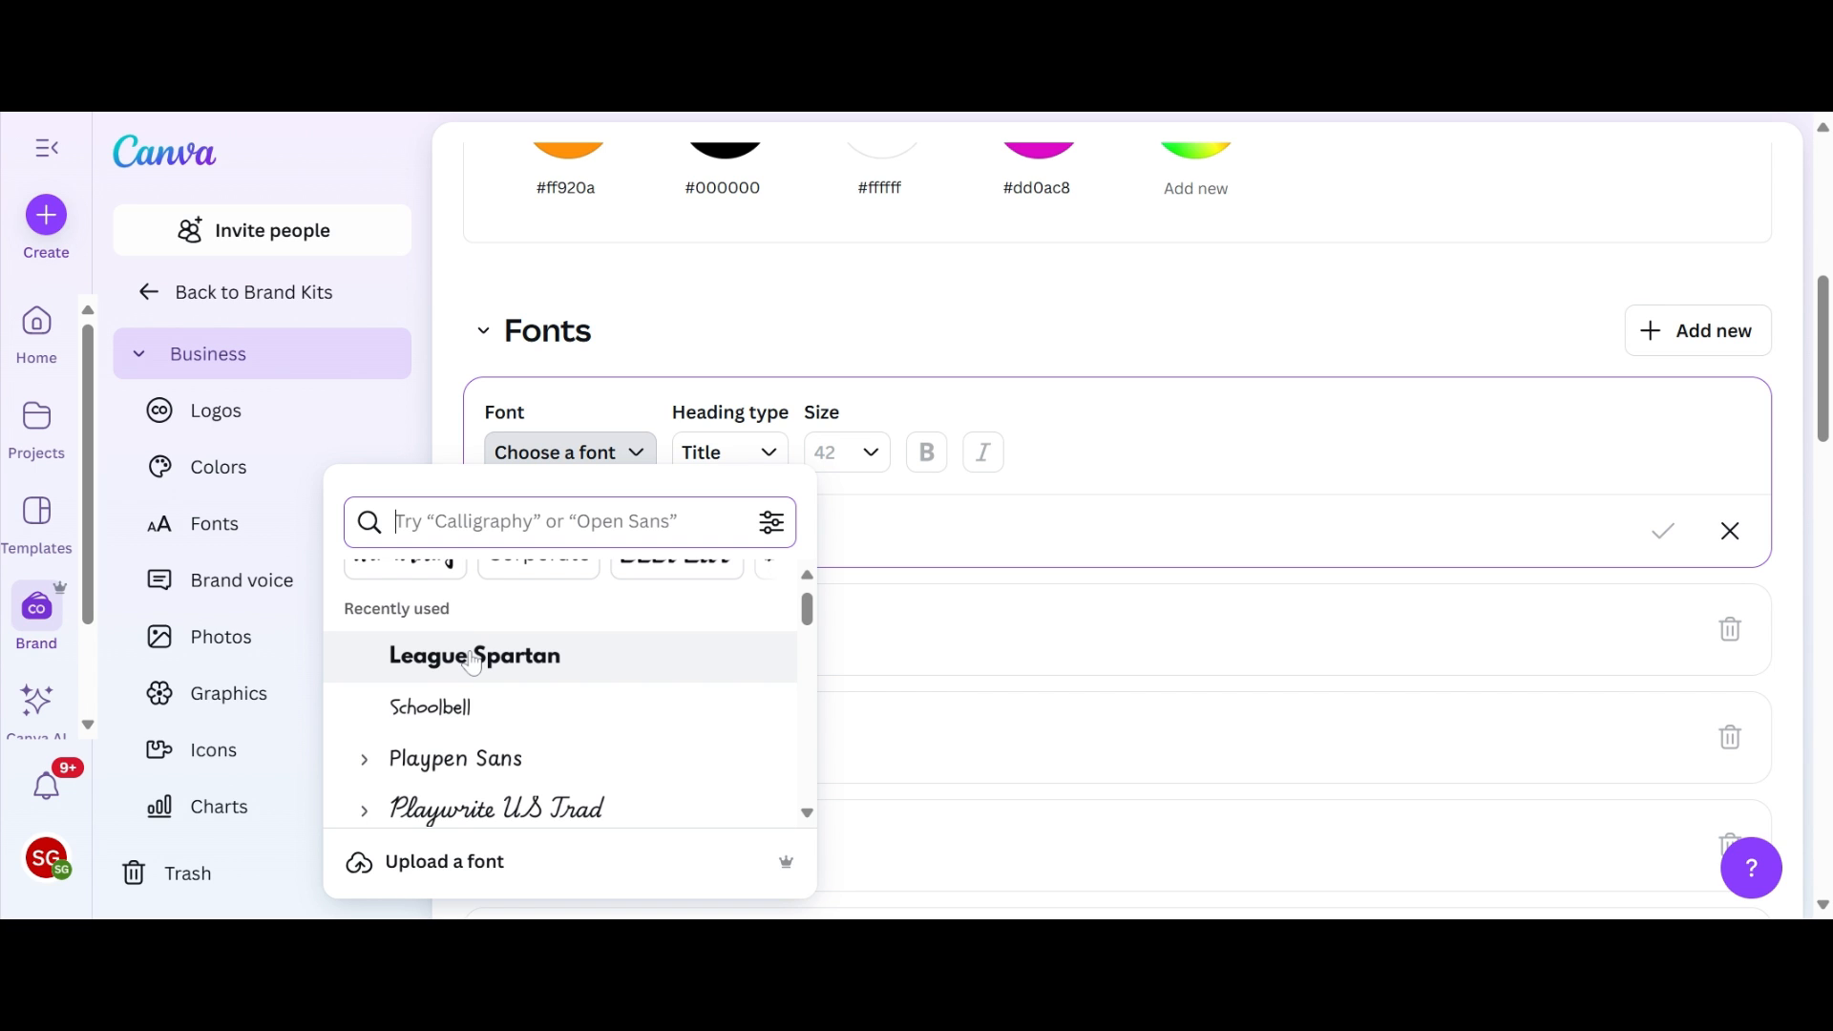
pyautogui.click(472, 657)
pyautogui.click(873, 310)
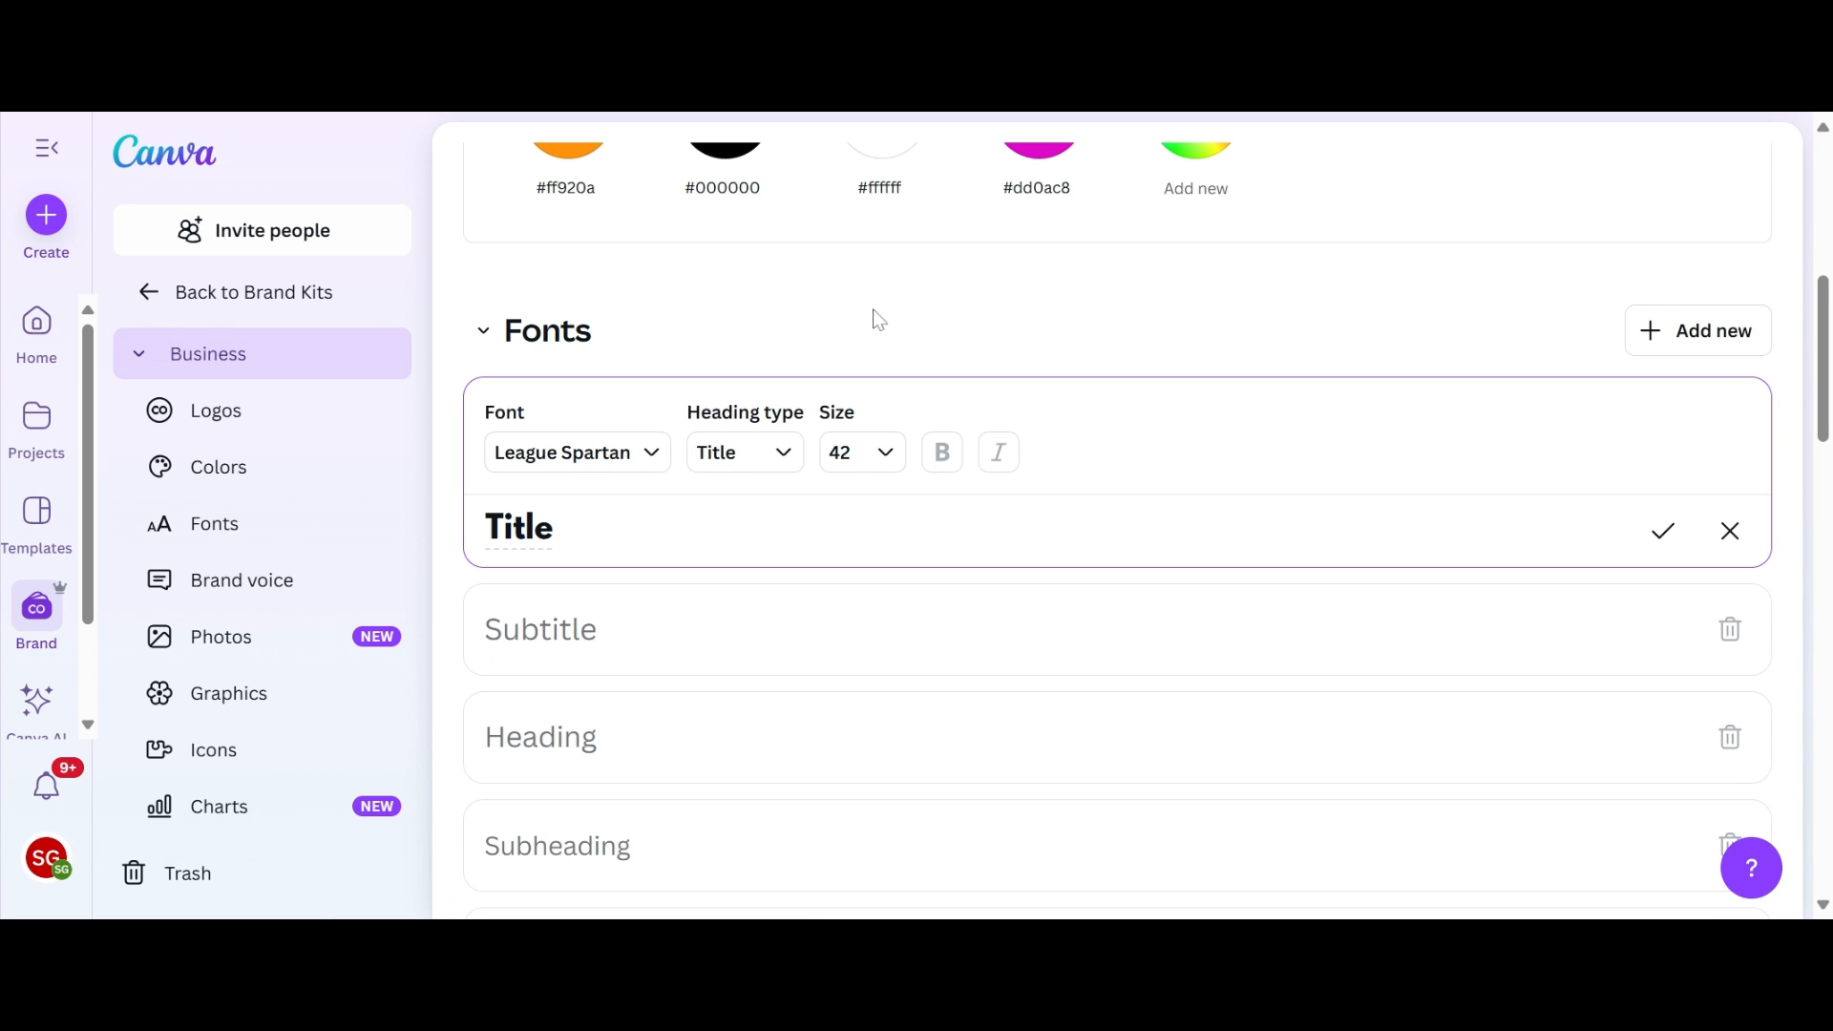
# Step: Set the brand kit's Subtitle font to Open Sans
pyautogui.scroll(-2, 1002, 421)
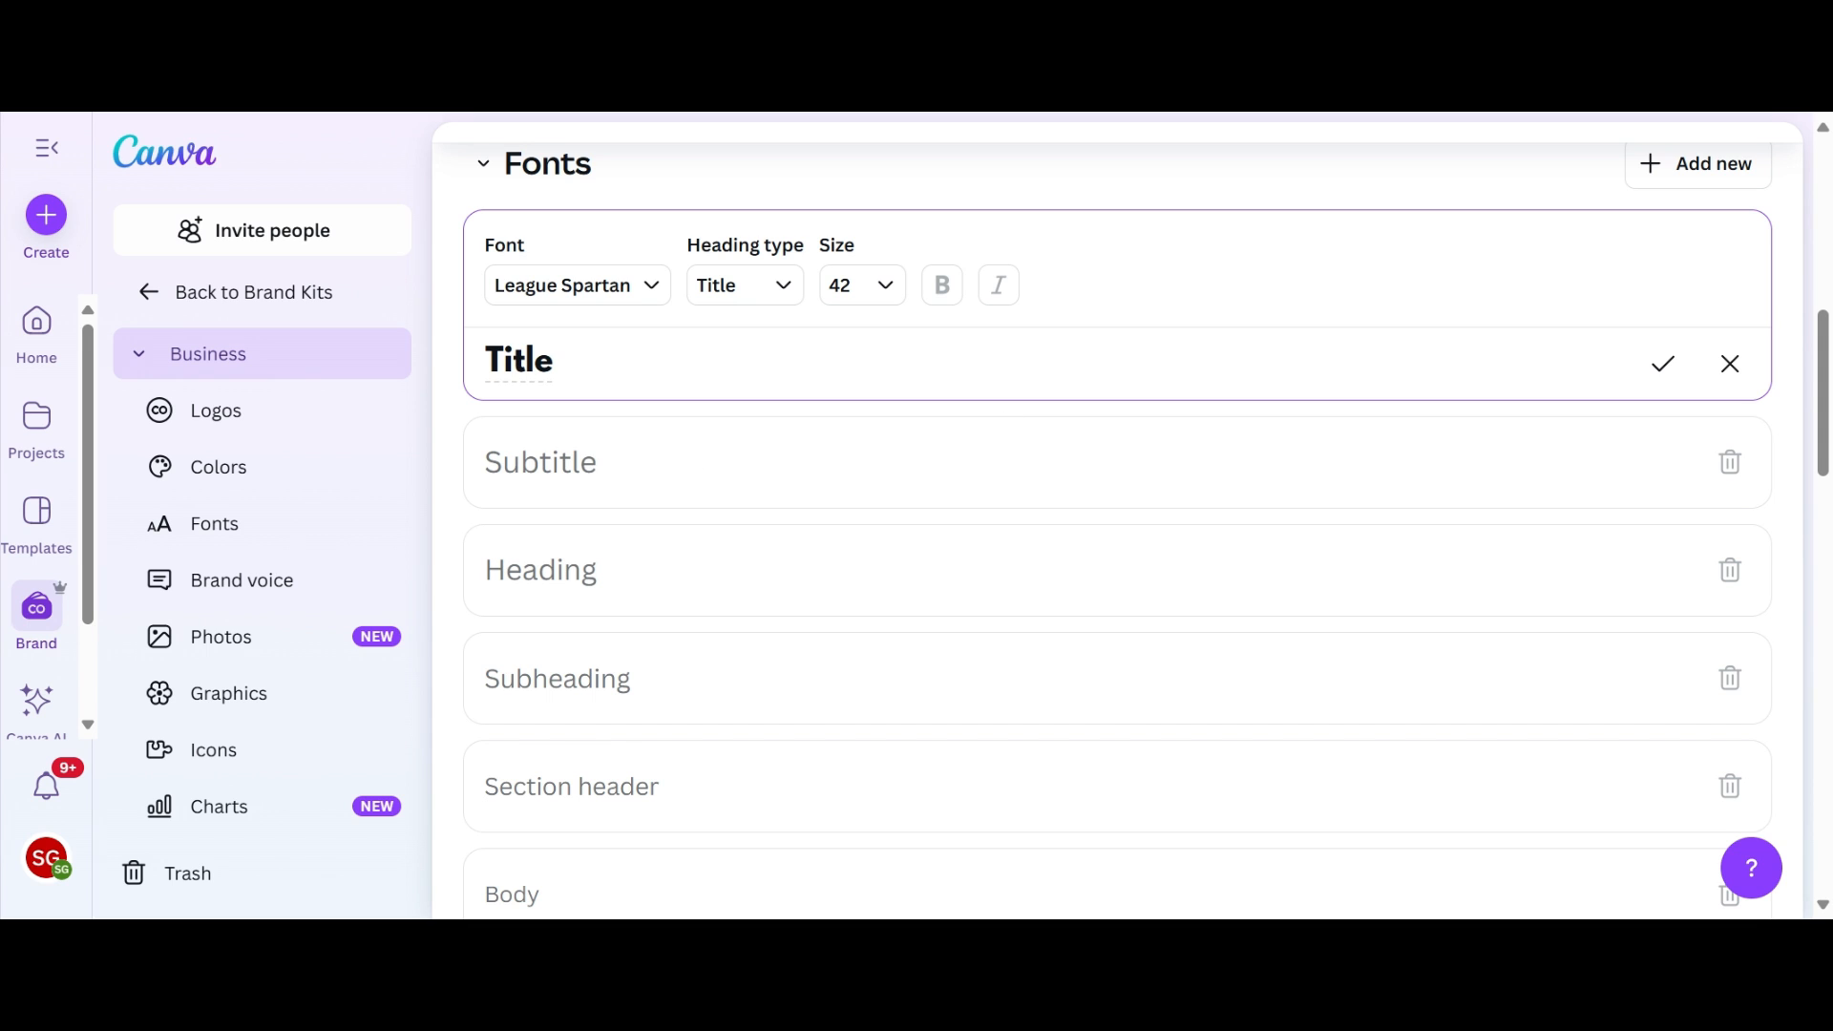
pyautogui.click(576, 489)
pyautogui.click(611, 396)
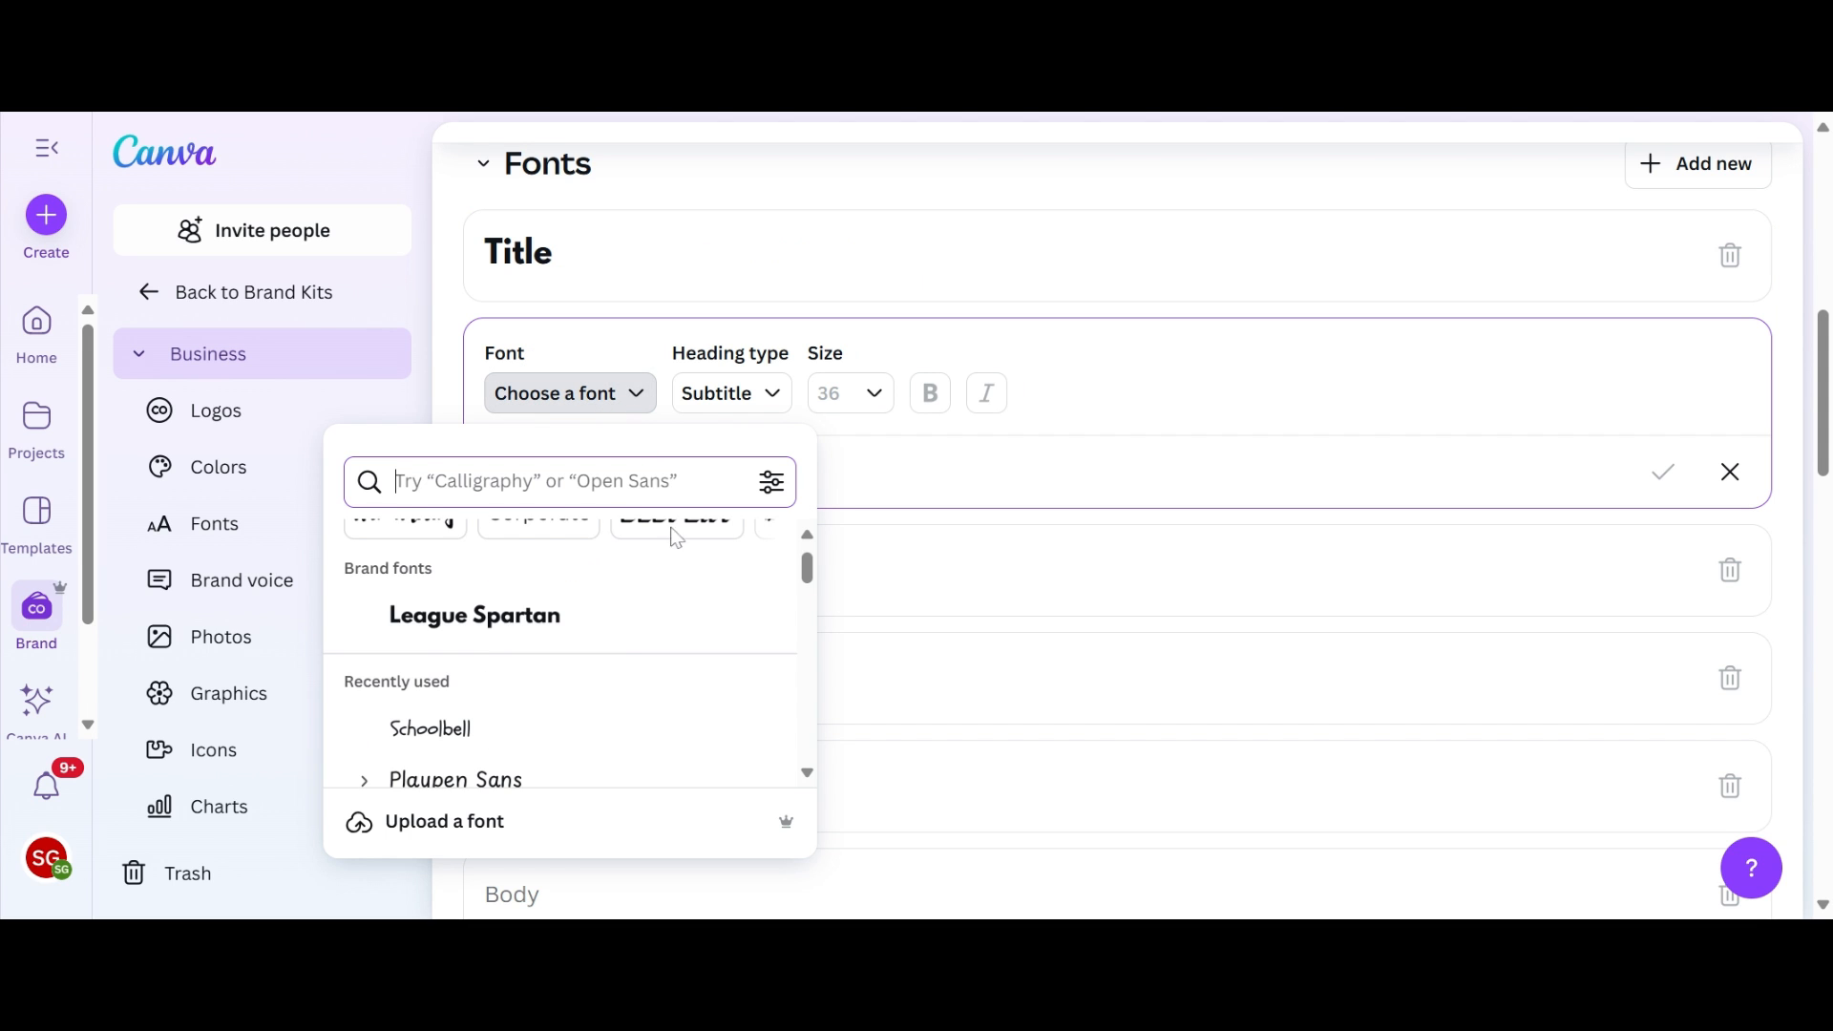
pyautogui.scroll(-5, 534, 701)
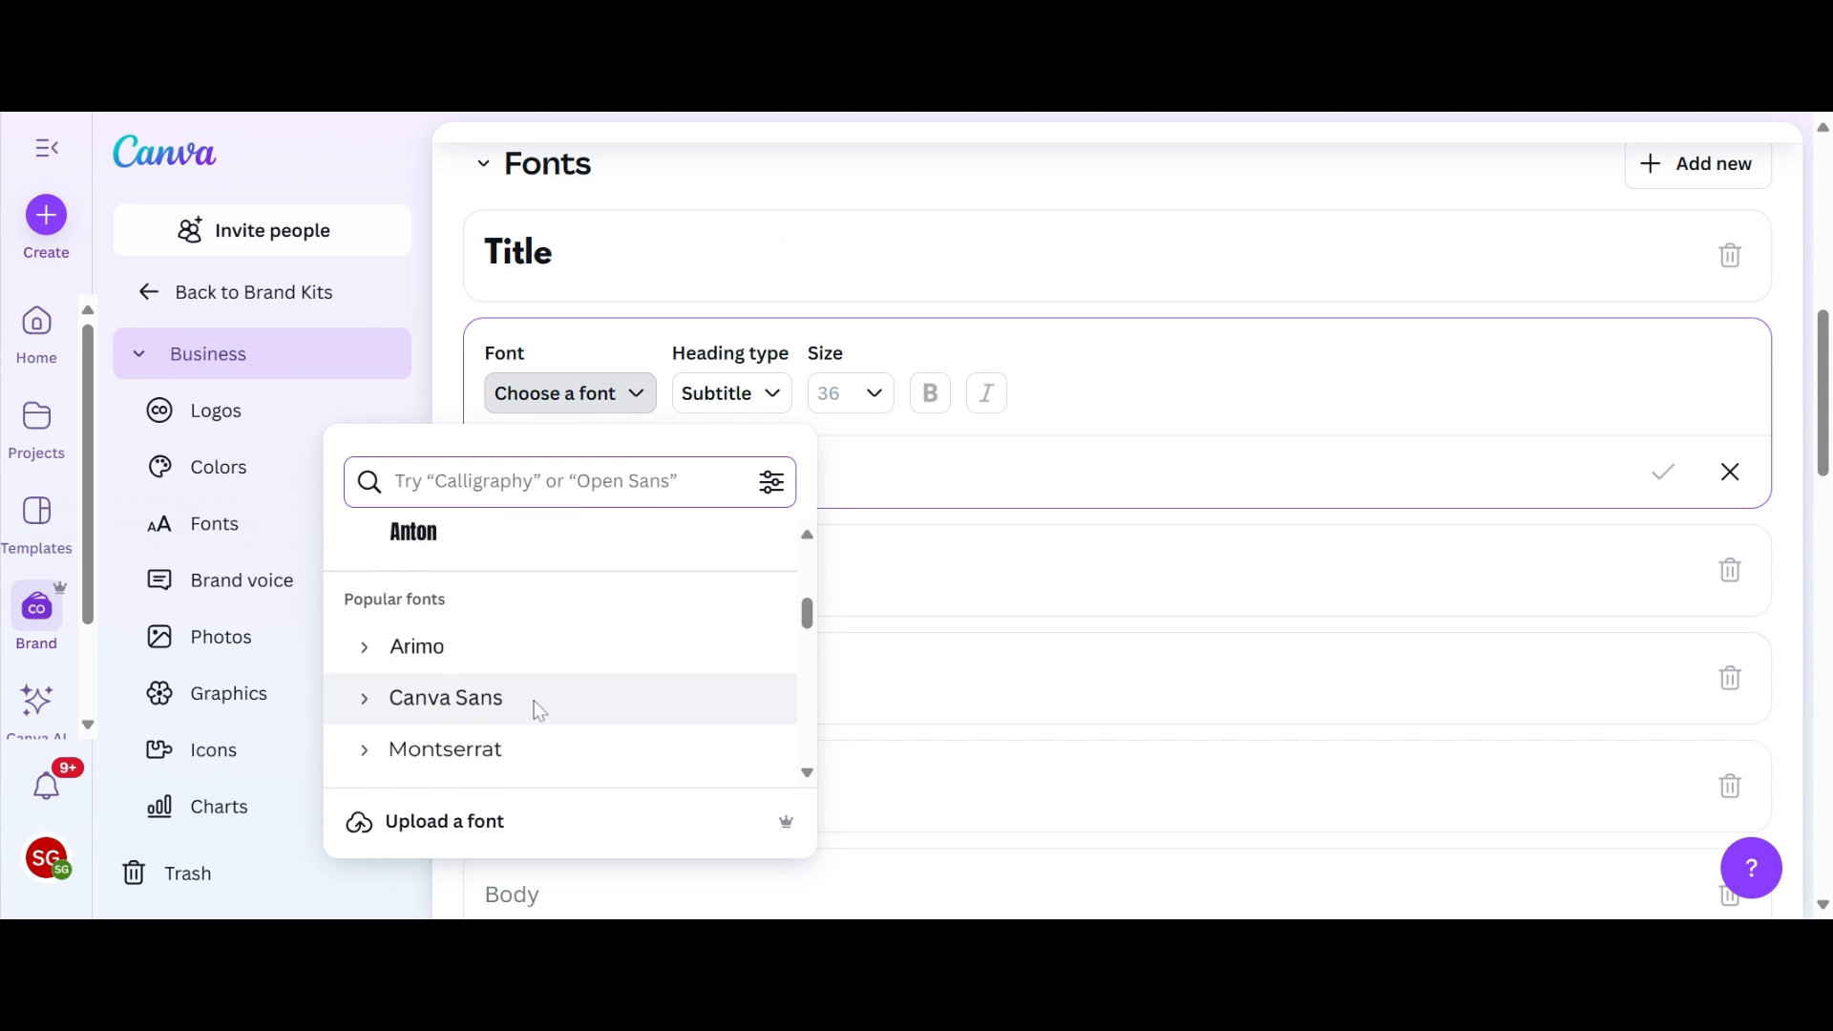
pyautogui.click(473, 716)
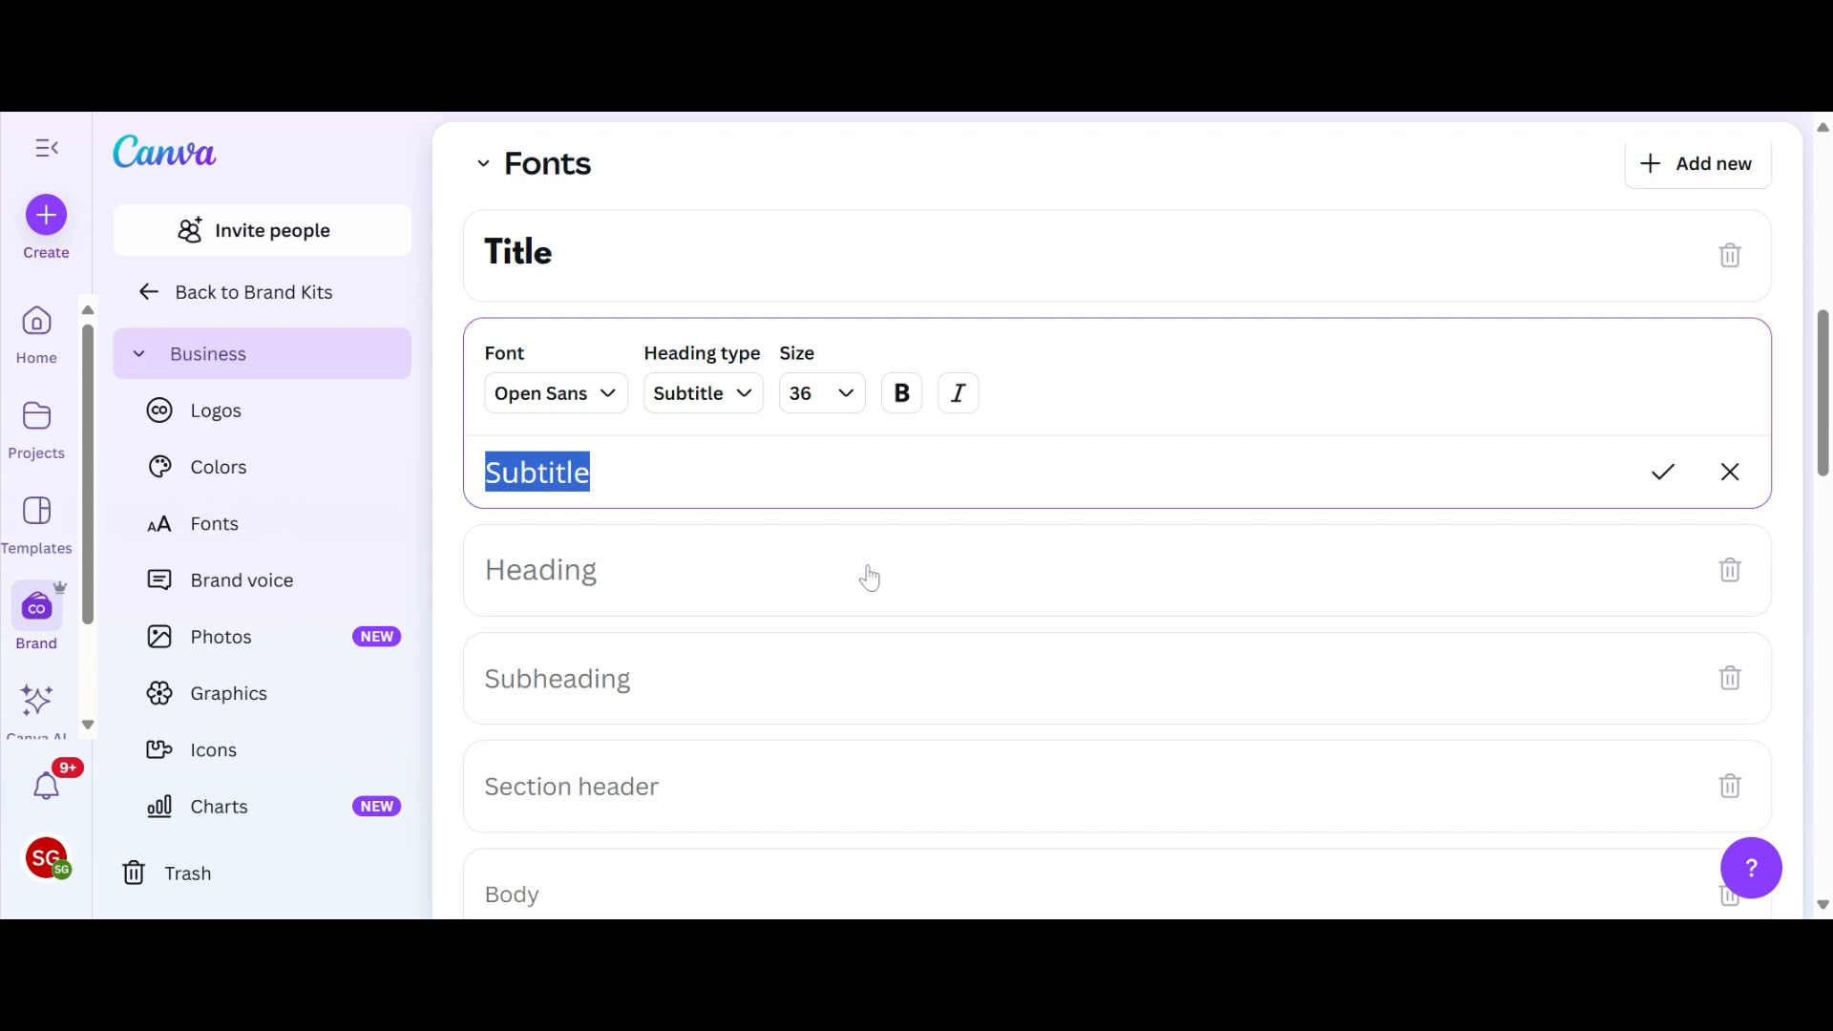
# Step: Review the brand kit's remaining font styles and its brand voice, photos, graphics, icons and charts sections, then return to its colors
pyautogui.scroll(-3, 867, 576)
pyautogui.scroll(-4, 868, 577)
pyautogui.scroll(2, 868, 578)
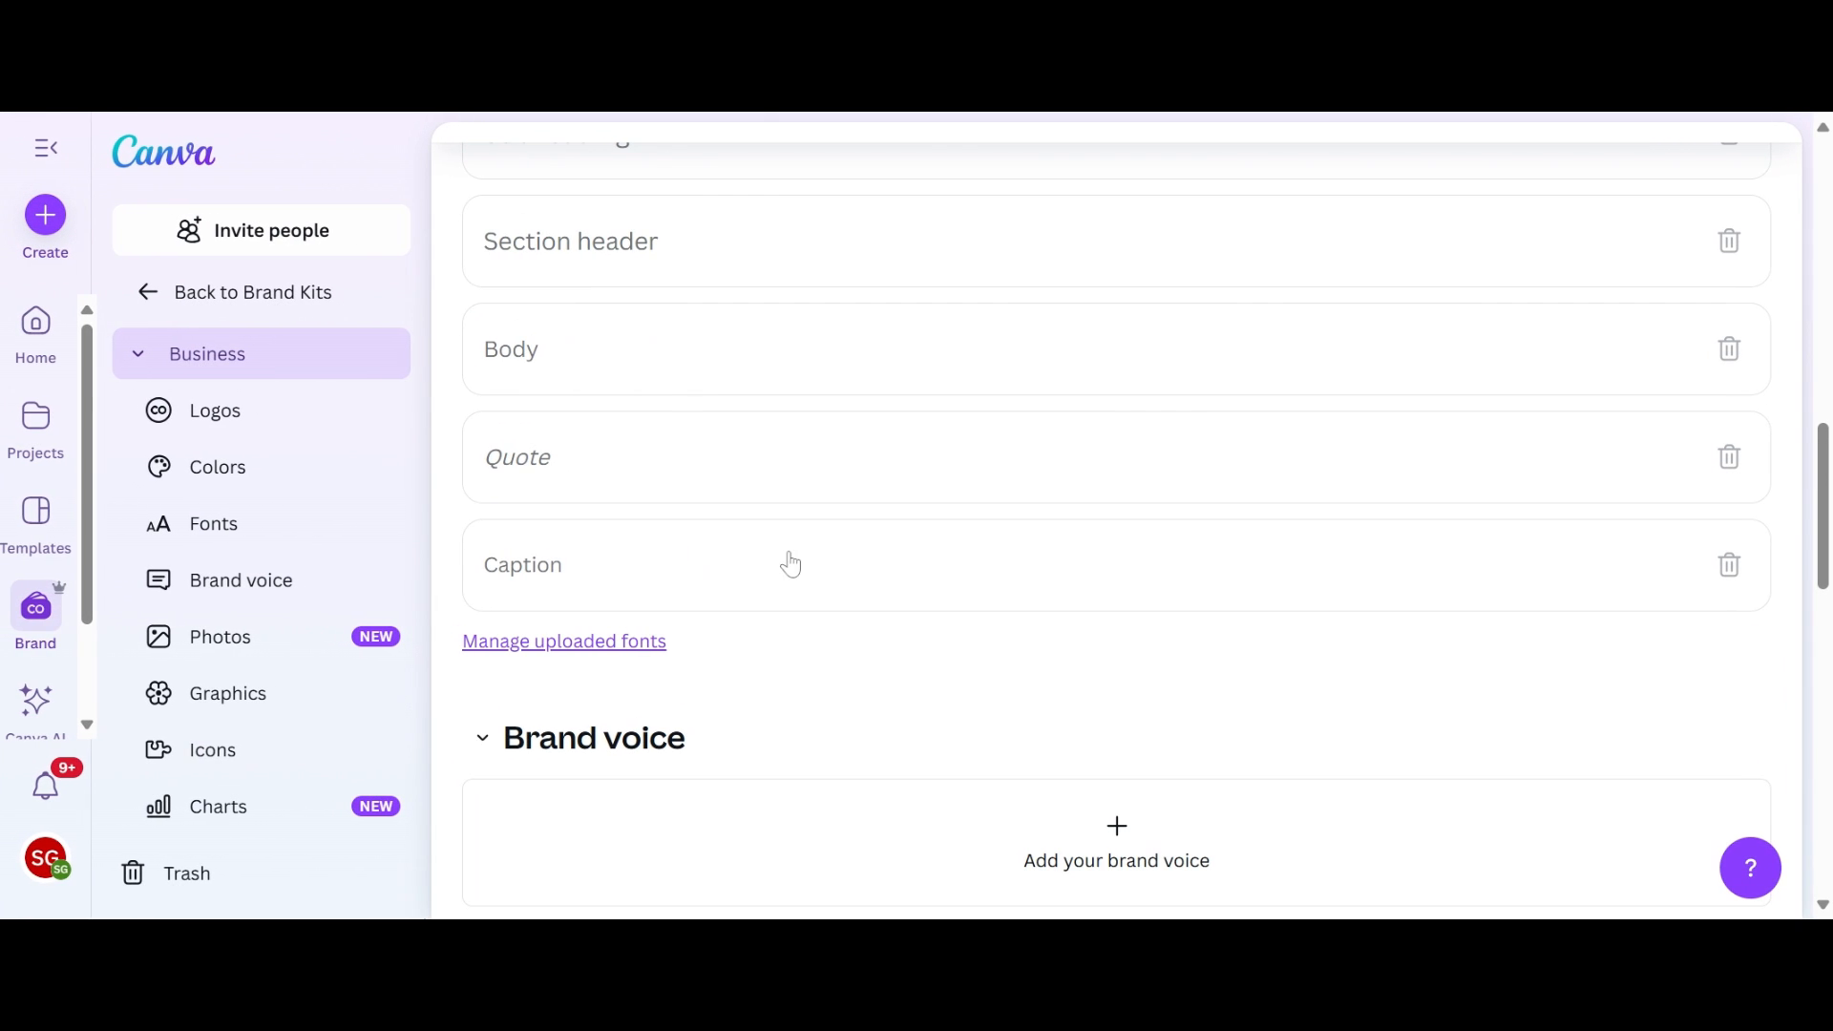
pyautogui.scroll(-4, 697, 561)
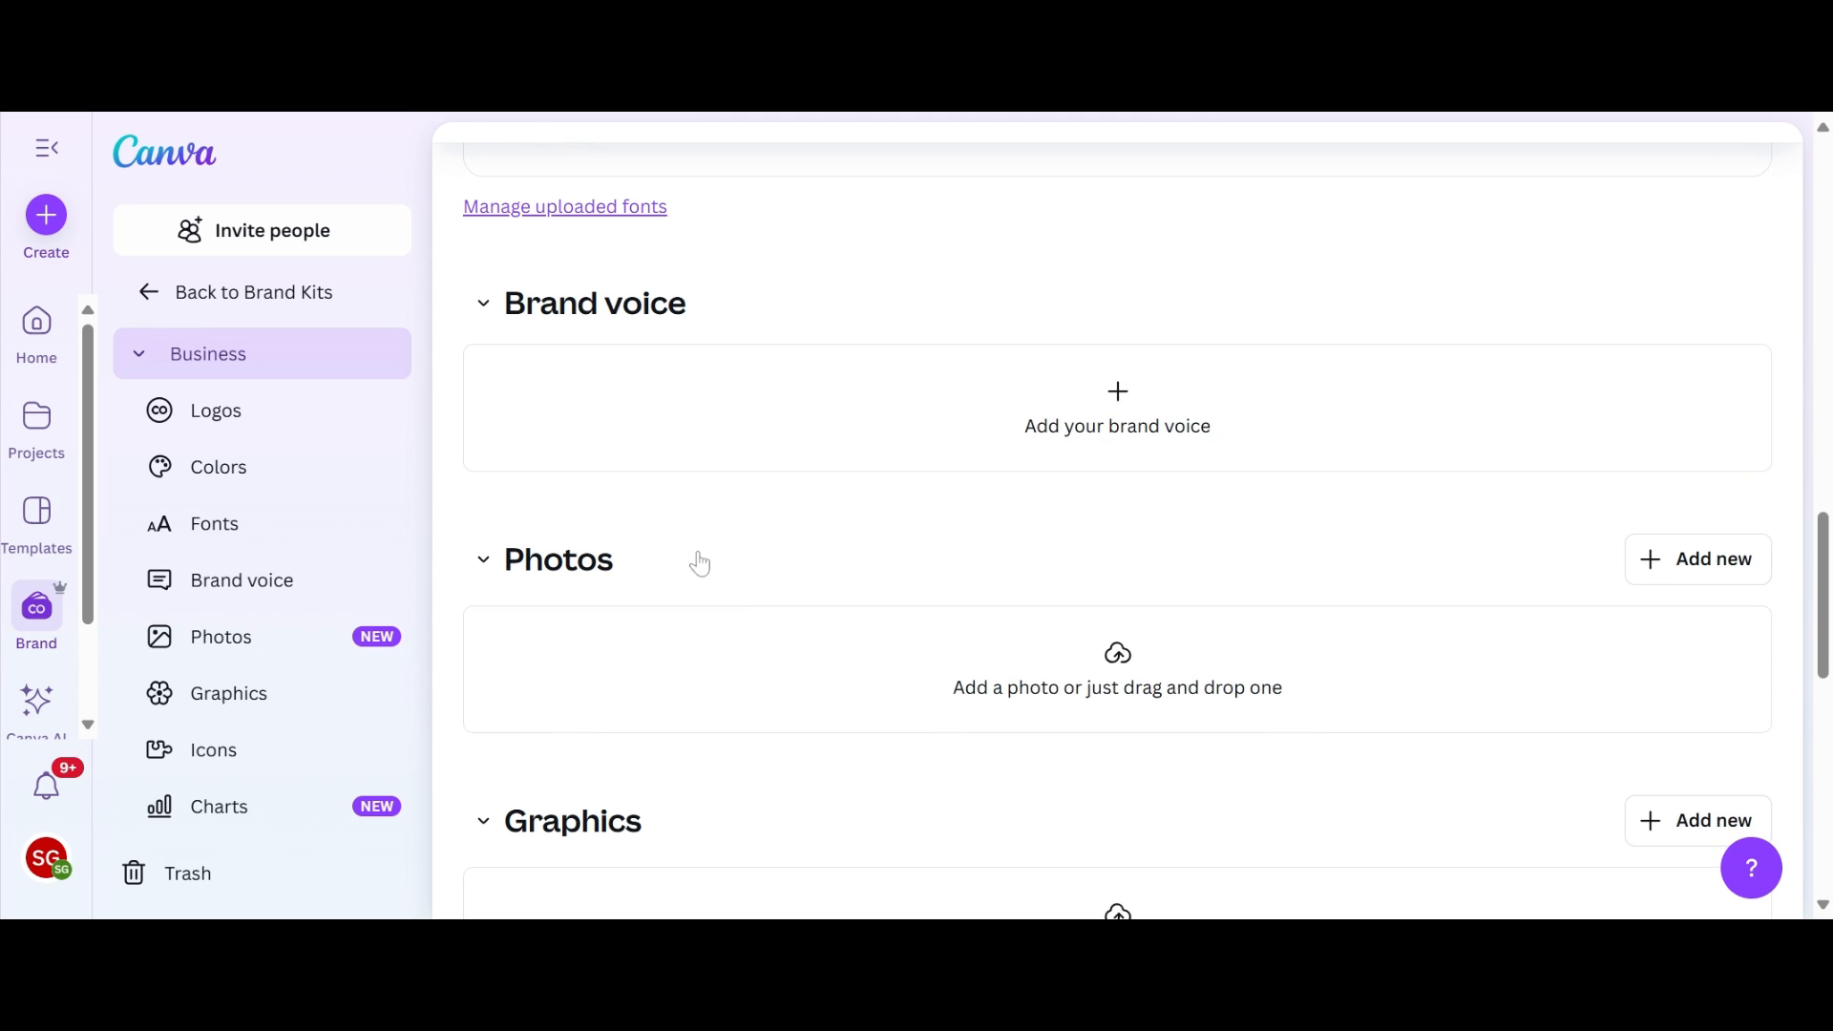
pyautogui.scroll(-1, 722, 670)
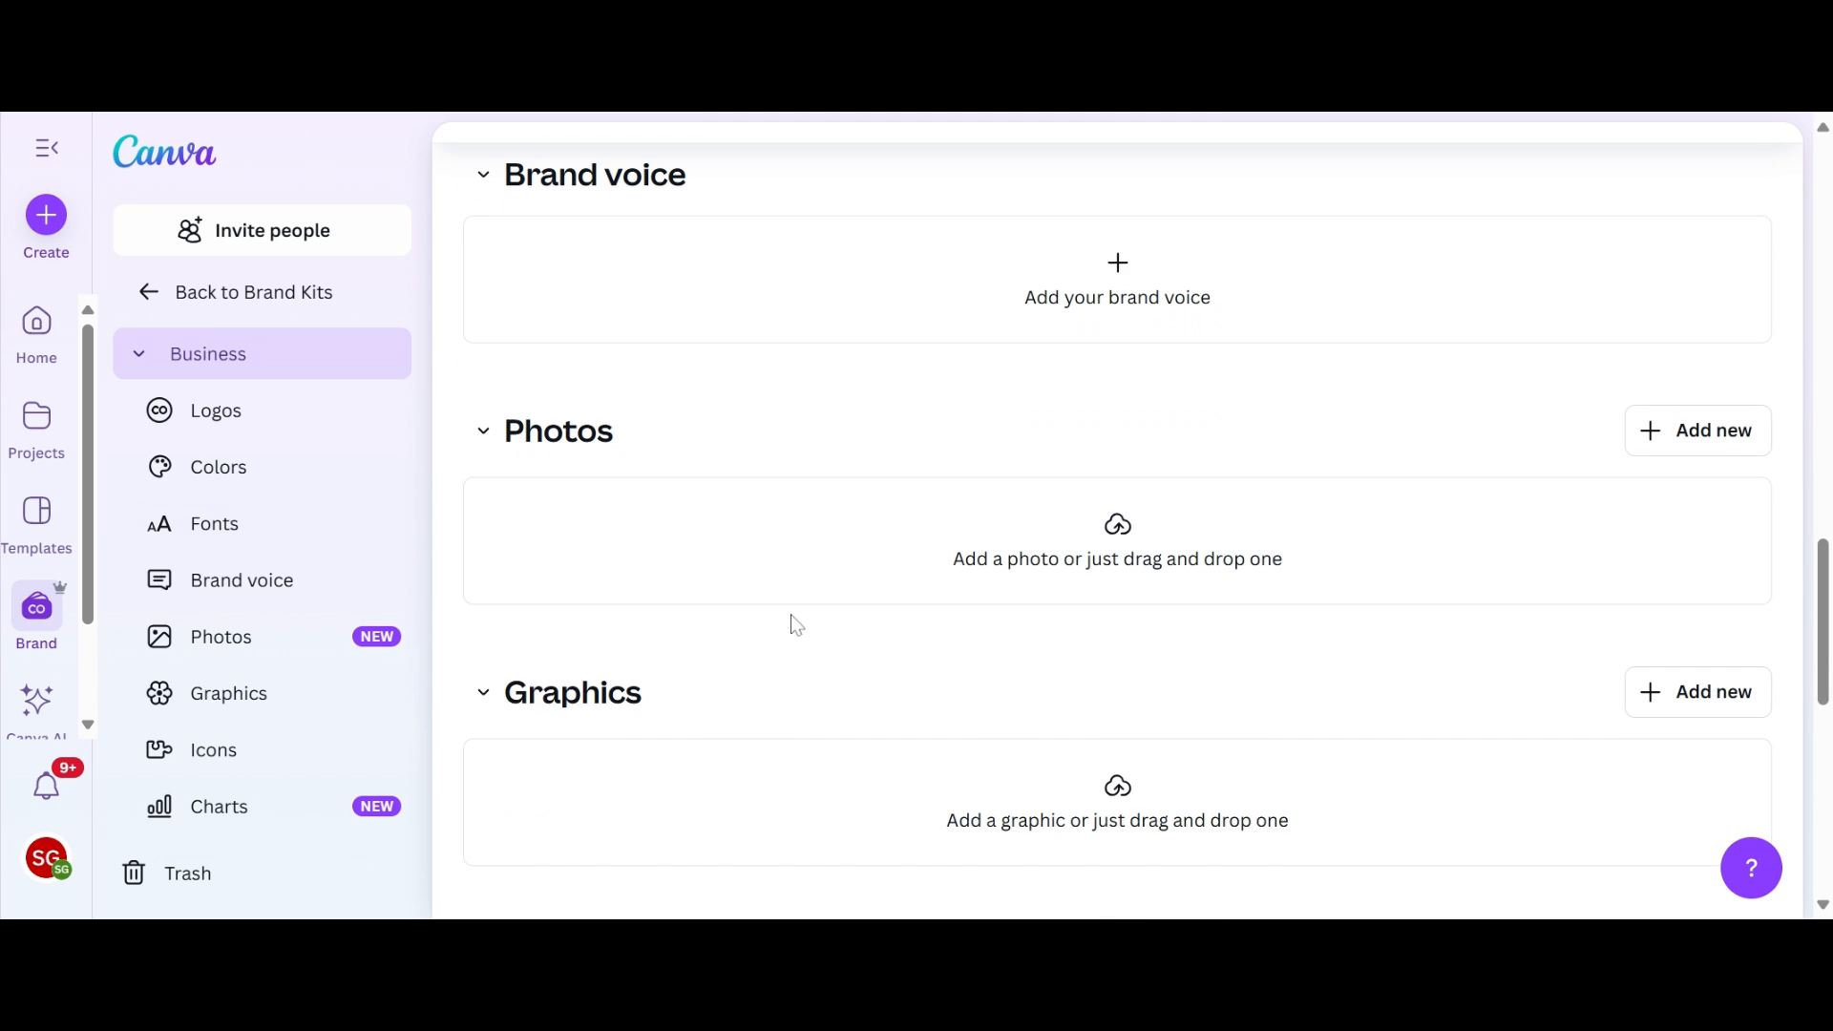
pyautogui.scroll(-3, 894, 526)
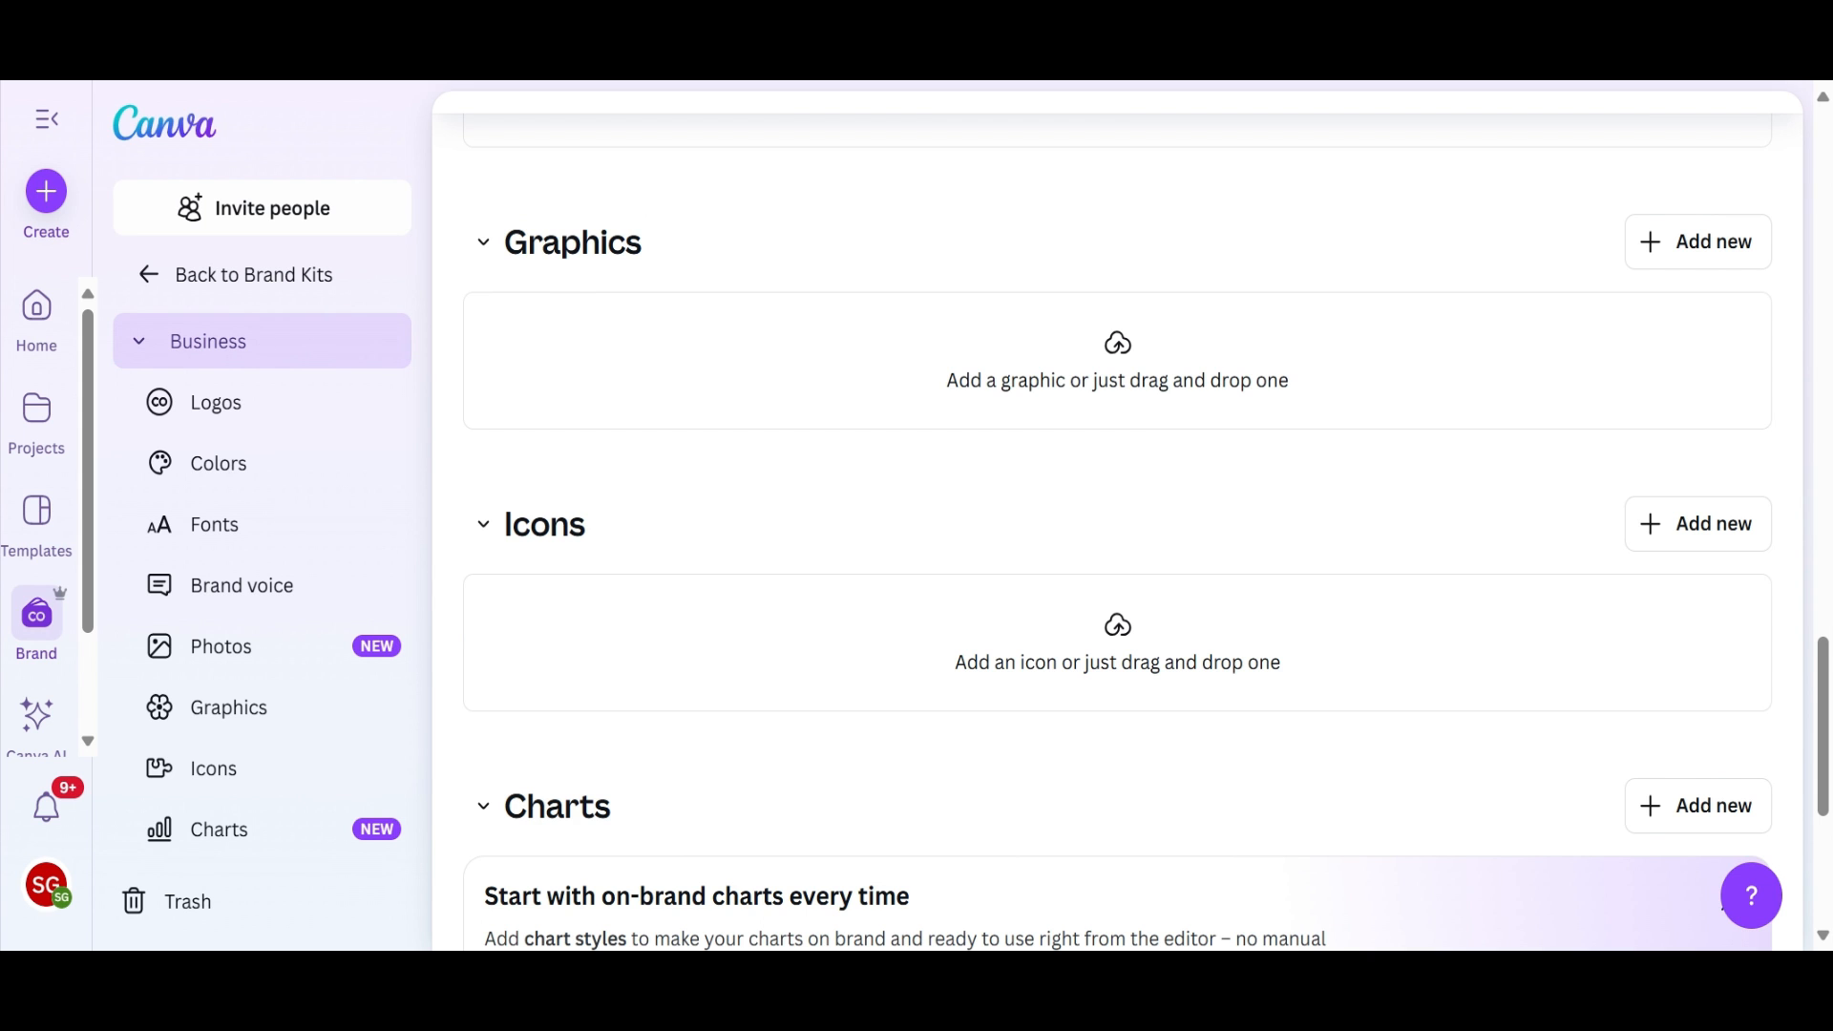
pyautogui.scroll(-3, 1116, 525)
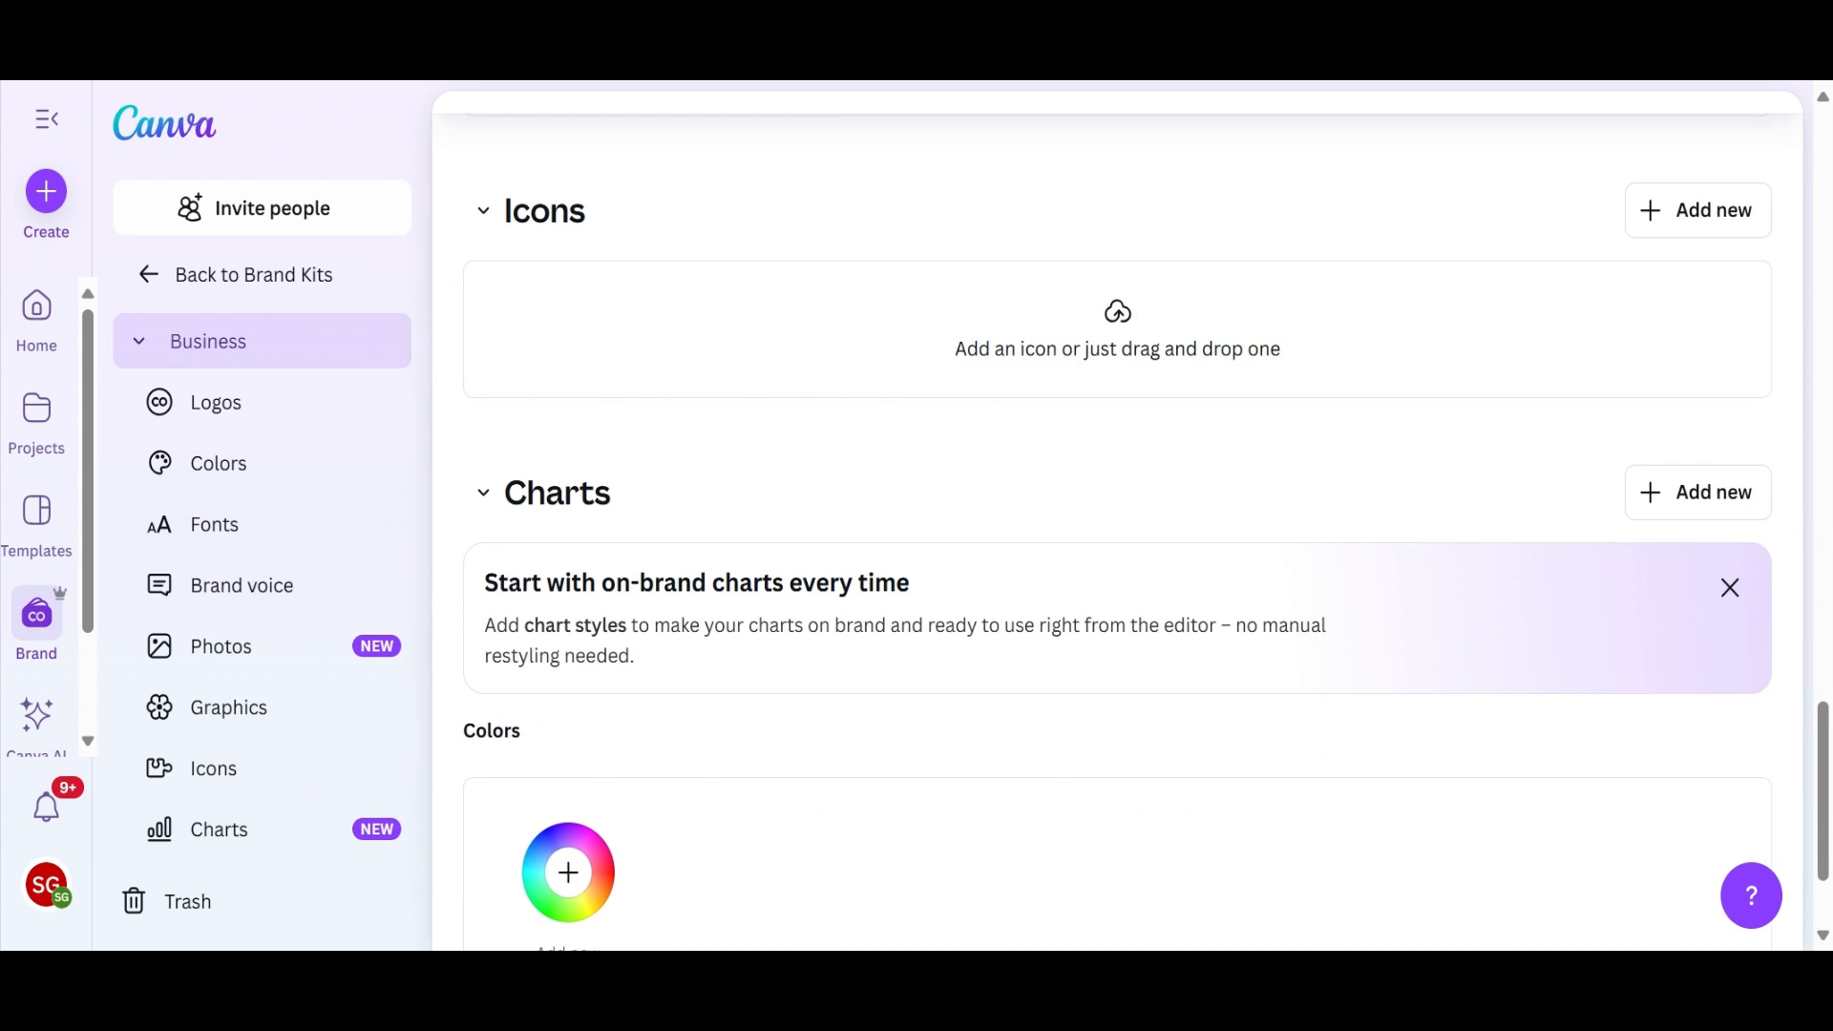
pyautogui.scroll(15, 1117, 525)
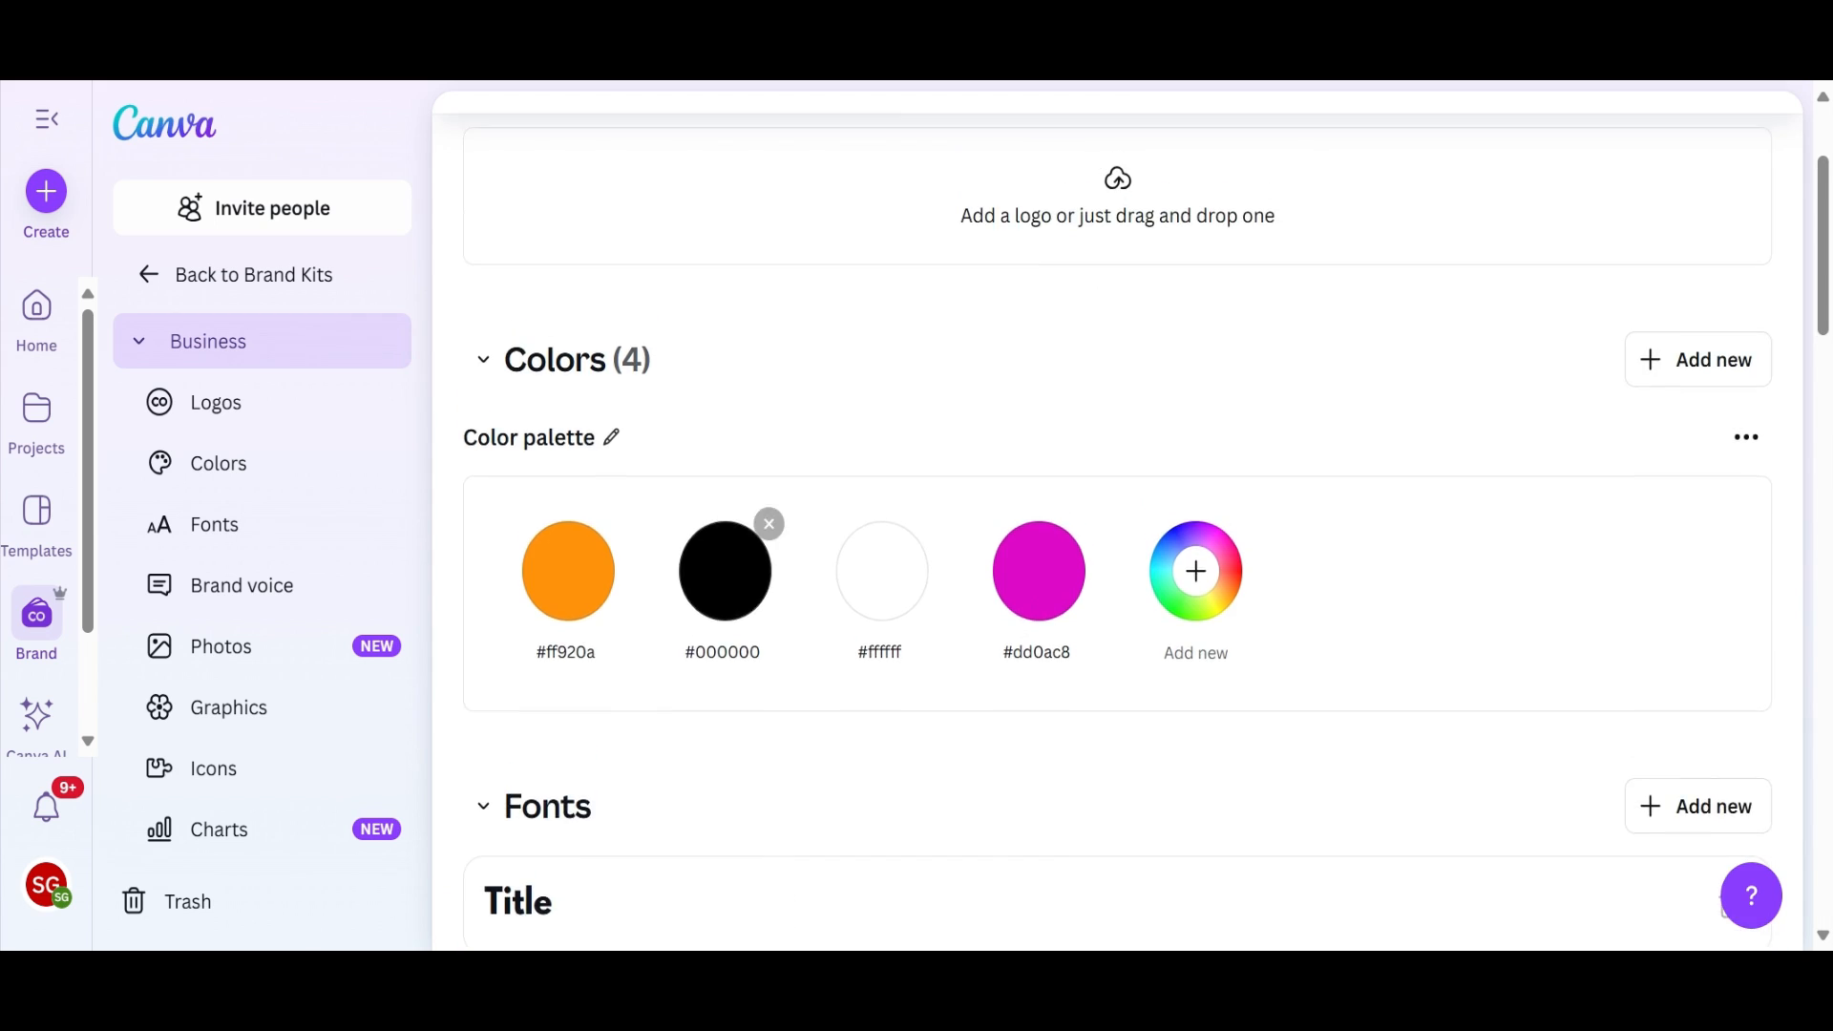
pyautogui.scroll(3, 1117, 525)
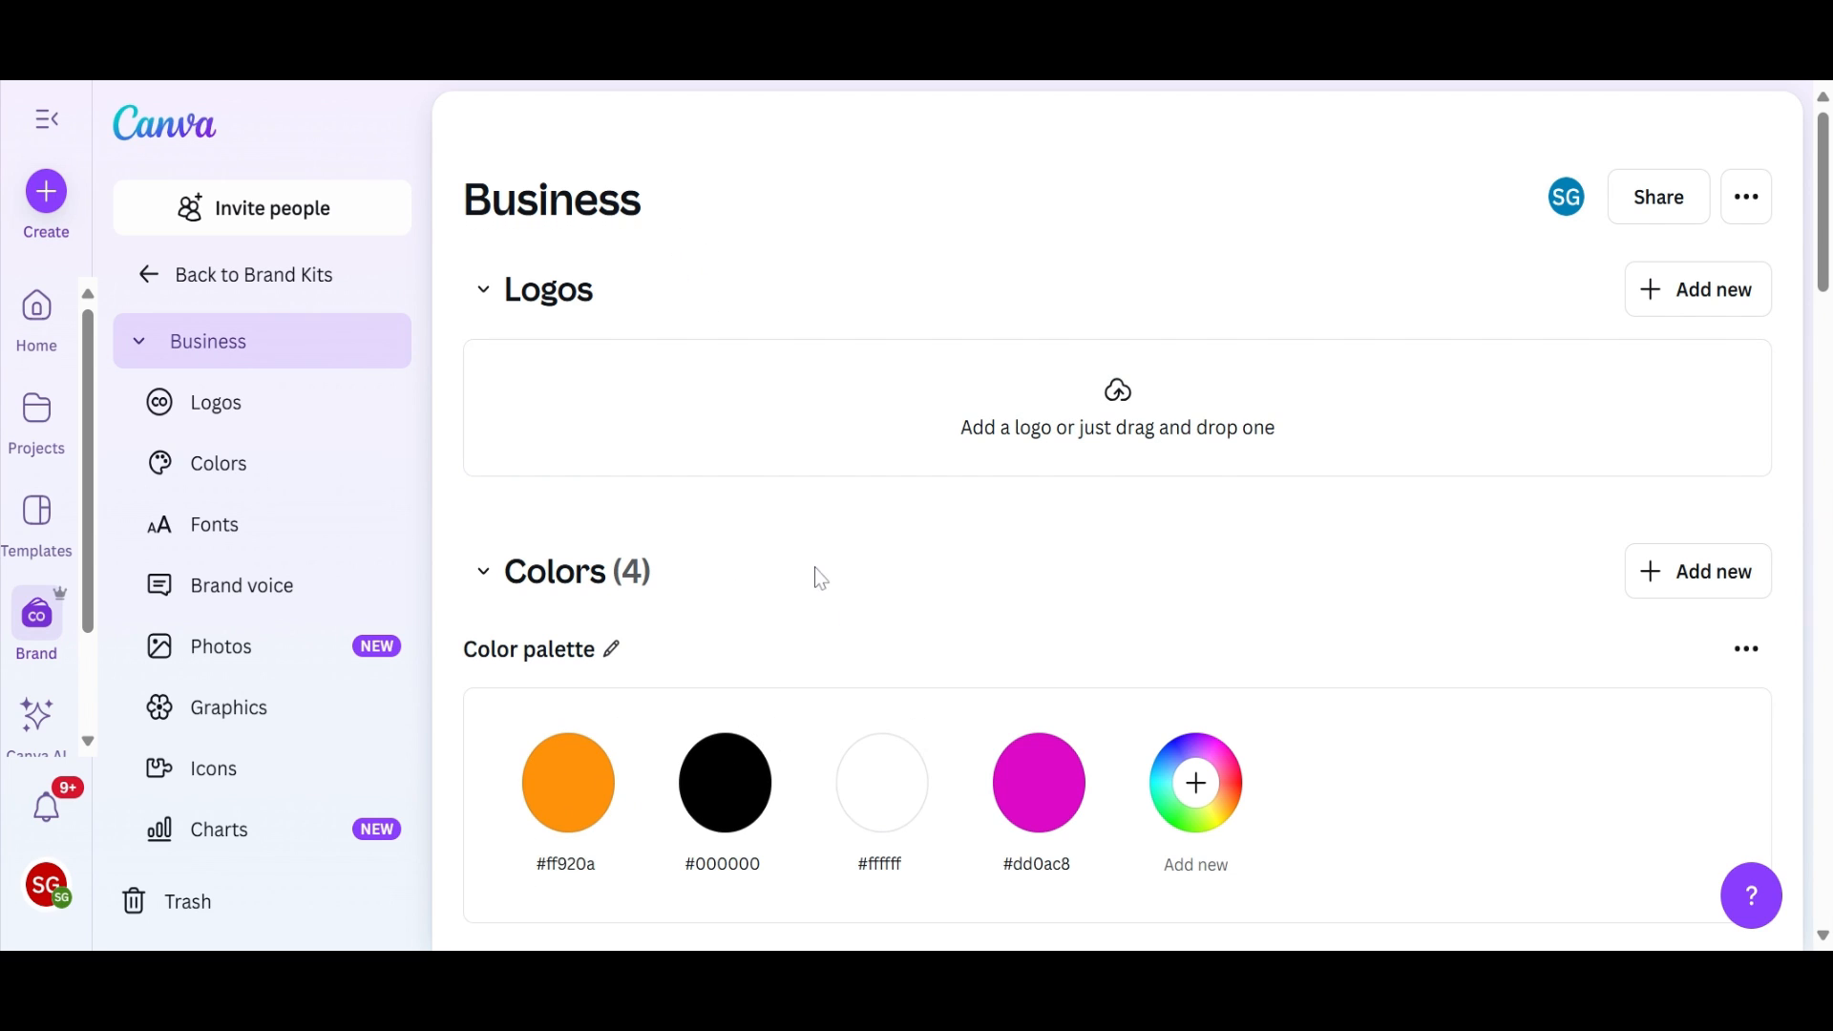
pyautogui.scroll(-8, 814, 567)
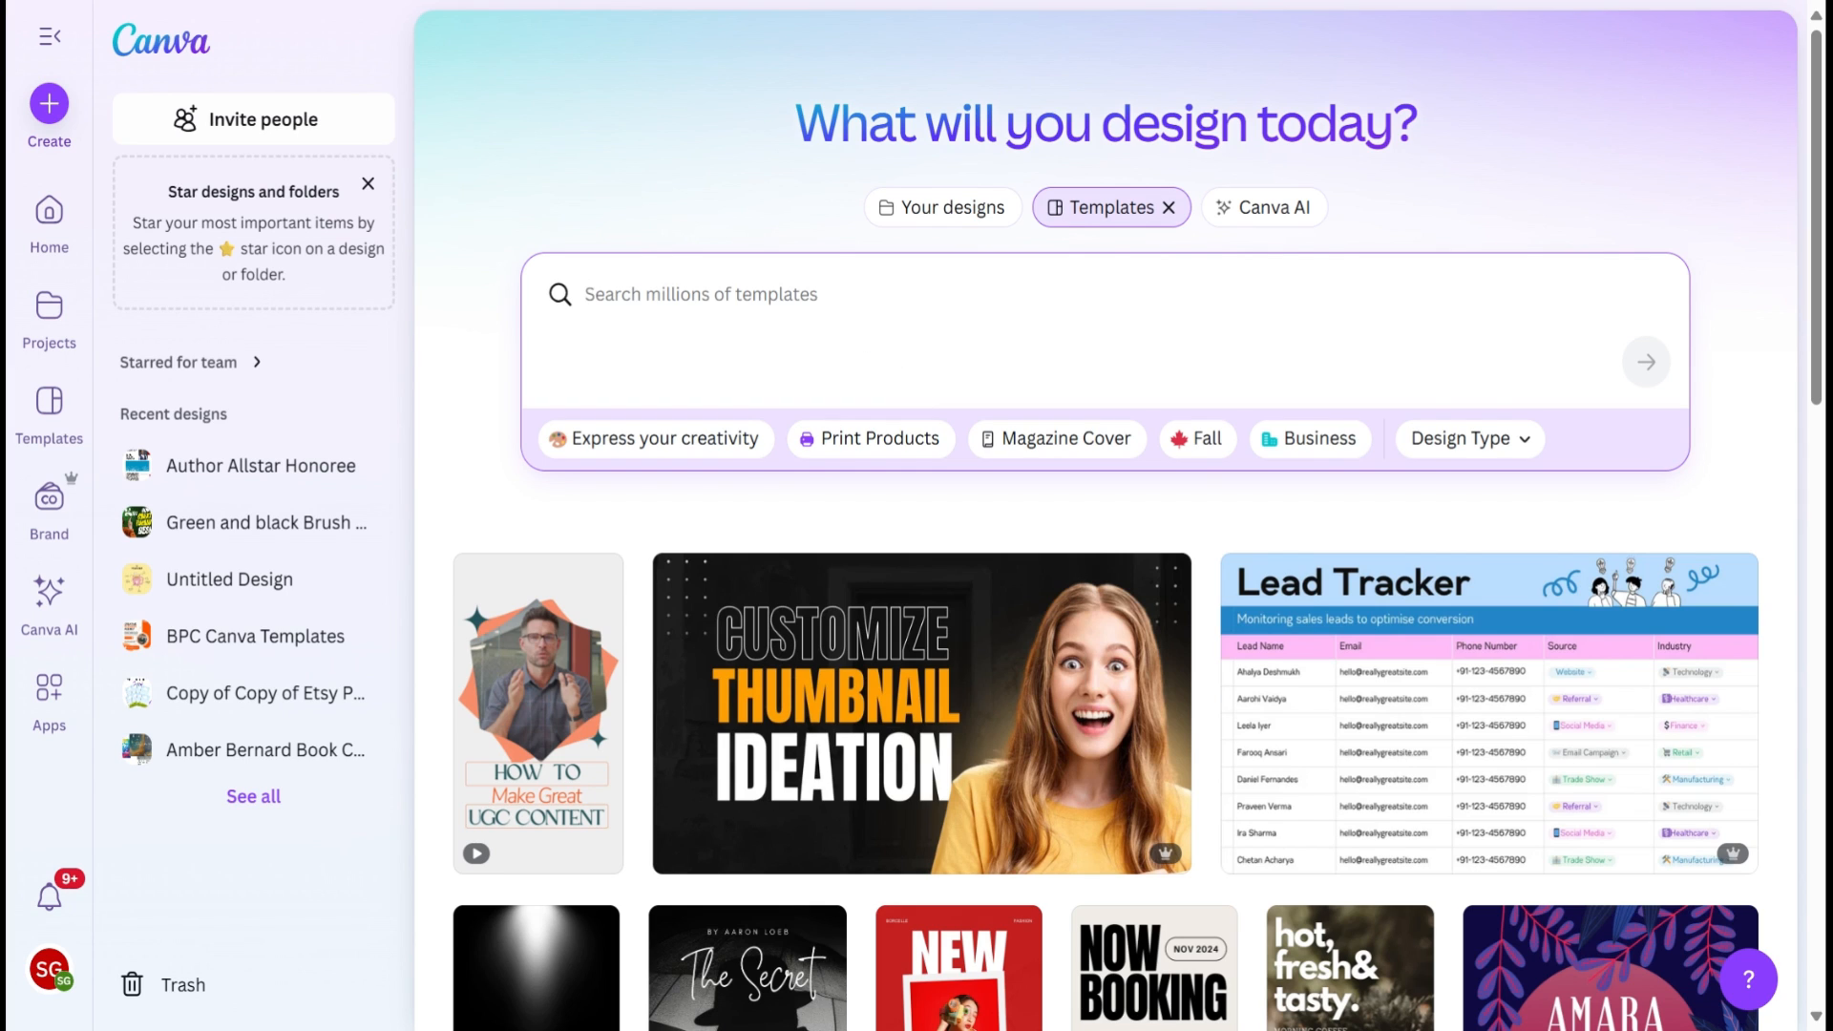
# Step: Search the templates for "youtube thumbnail" and browse the resulting thumbnail designs
pyautogui.write('youtube t')
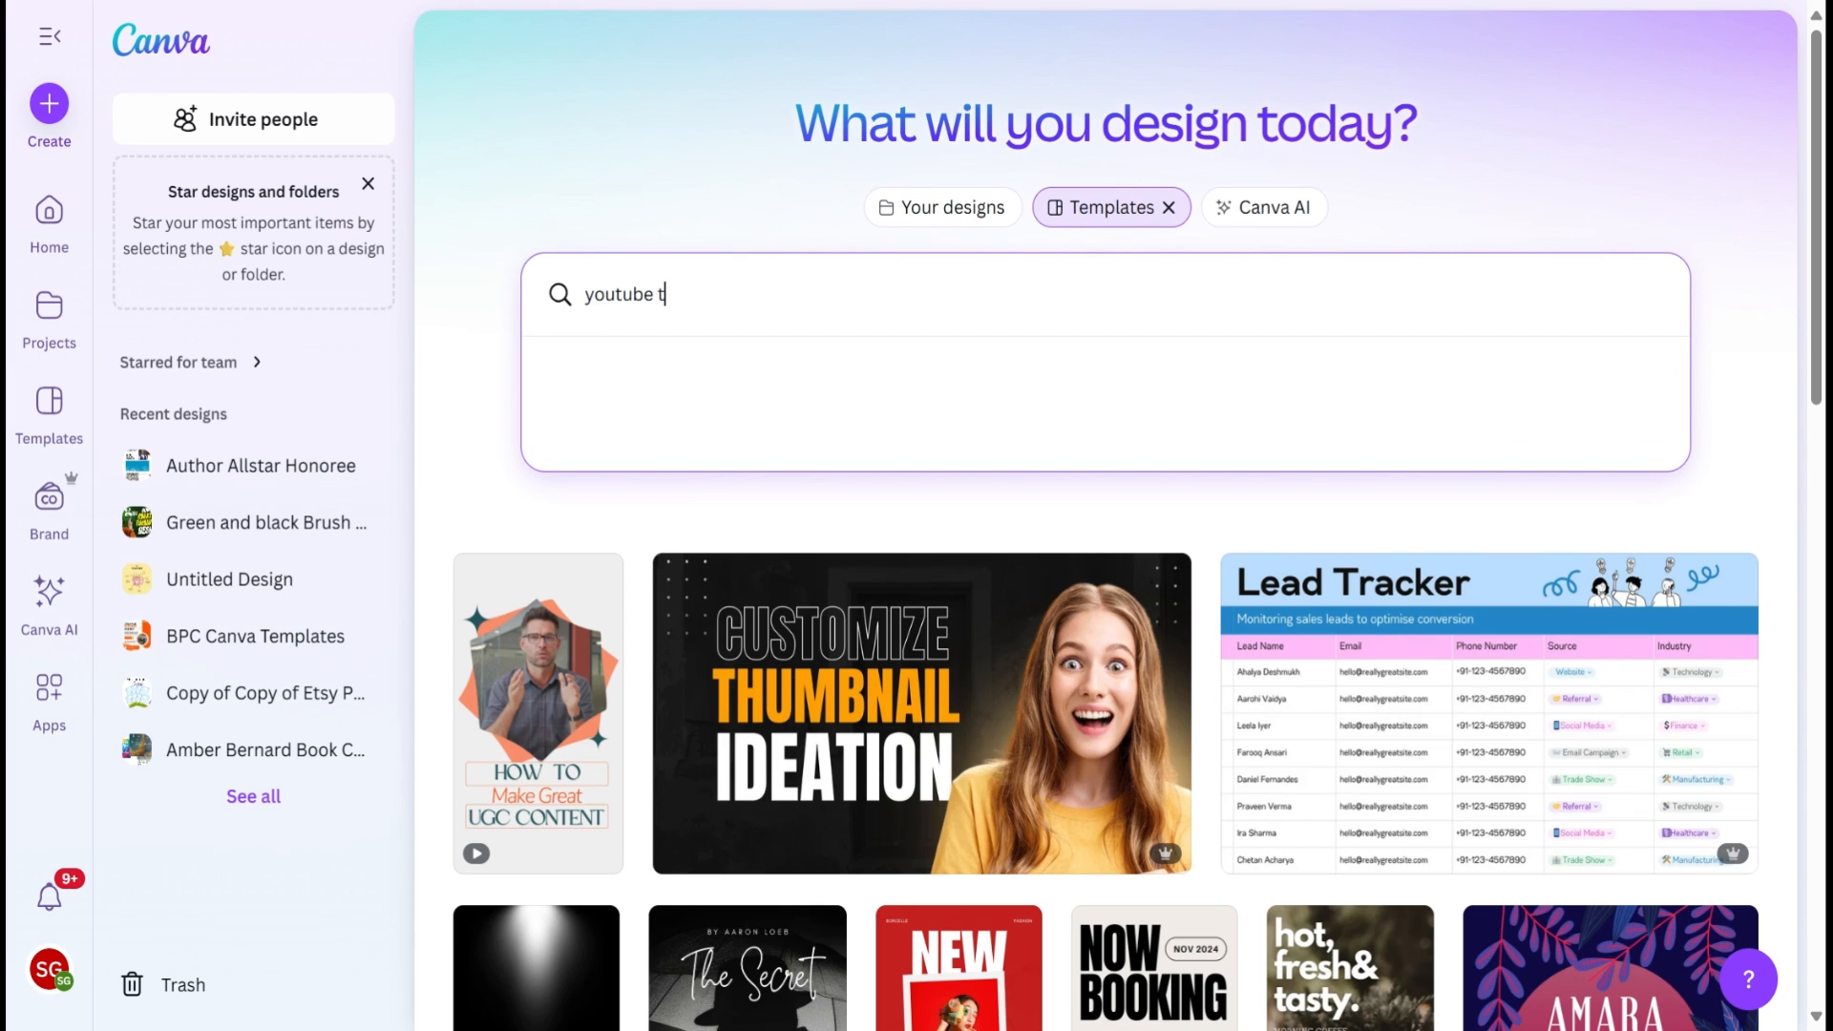
pyautogui.write('humbnail')
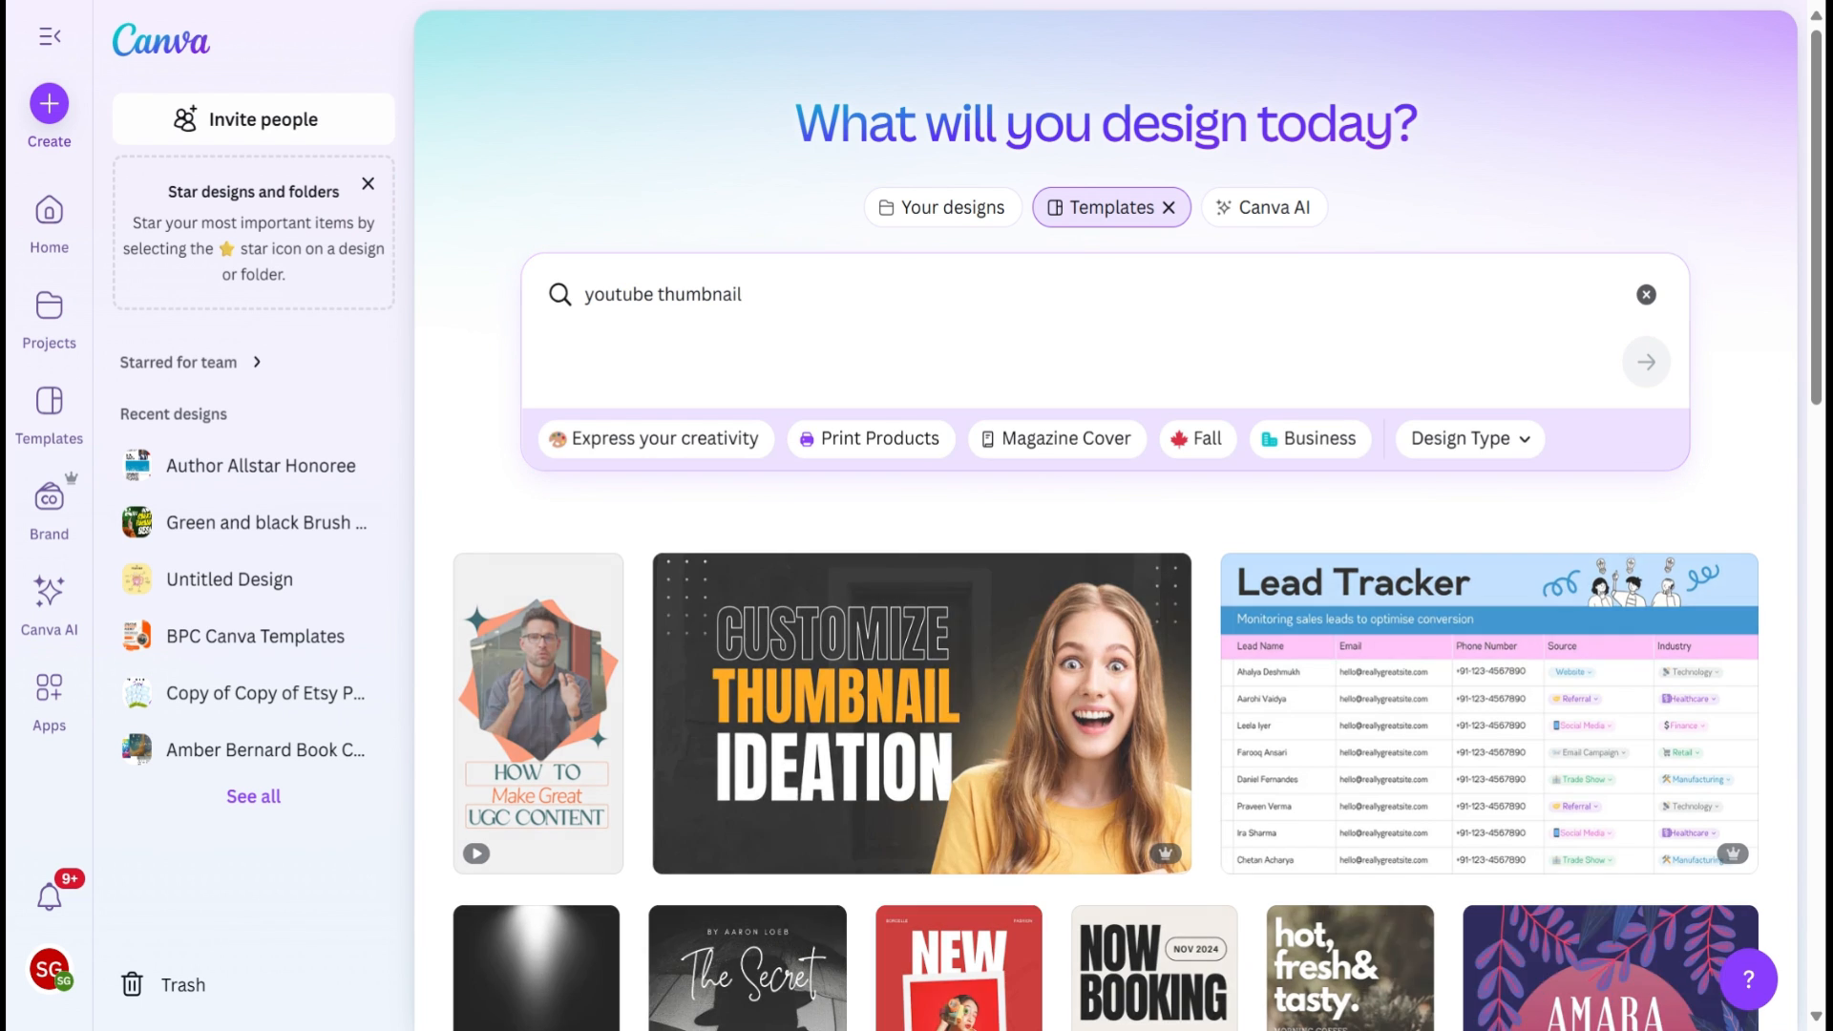
pyautogui.press('Return')
pyautogui.scroll(-2, 1050, 658)
pyautogui.scroll(-5, 1050, 659)
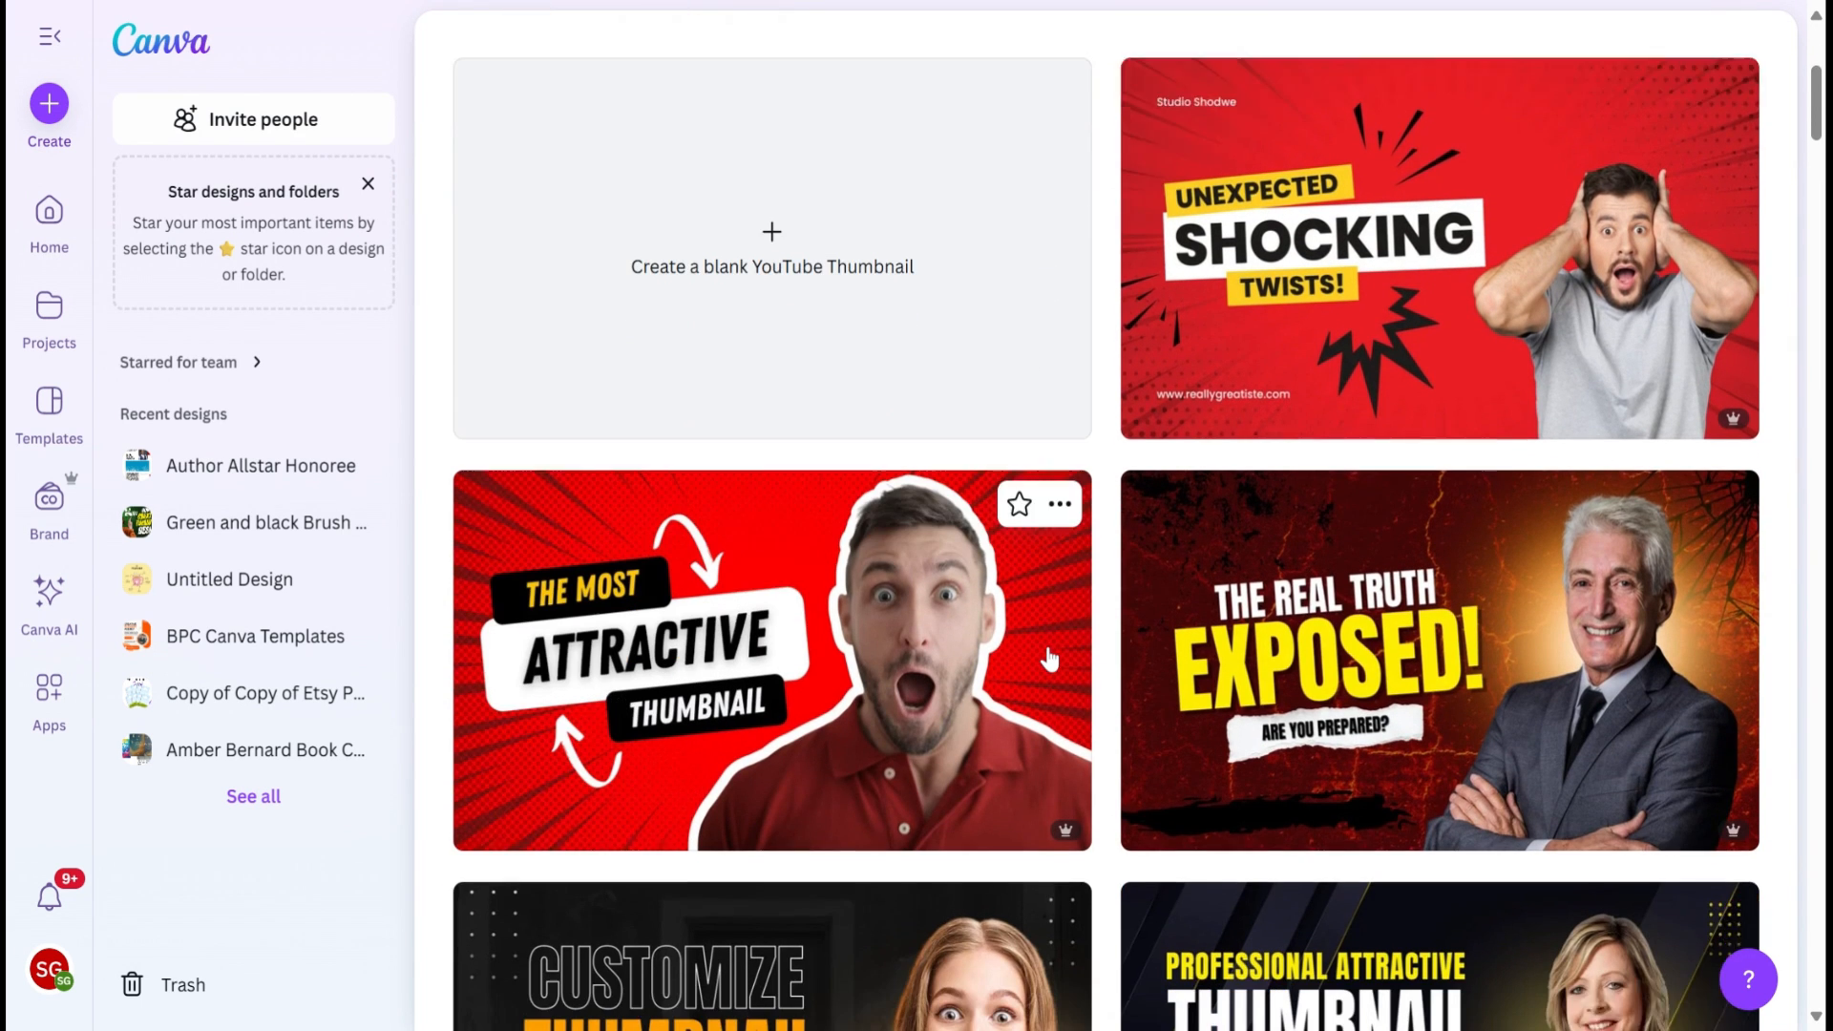
pyautogui.scroll(-15, 812, 650)
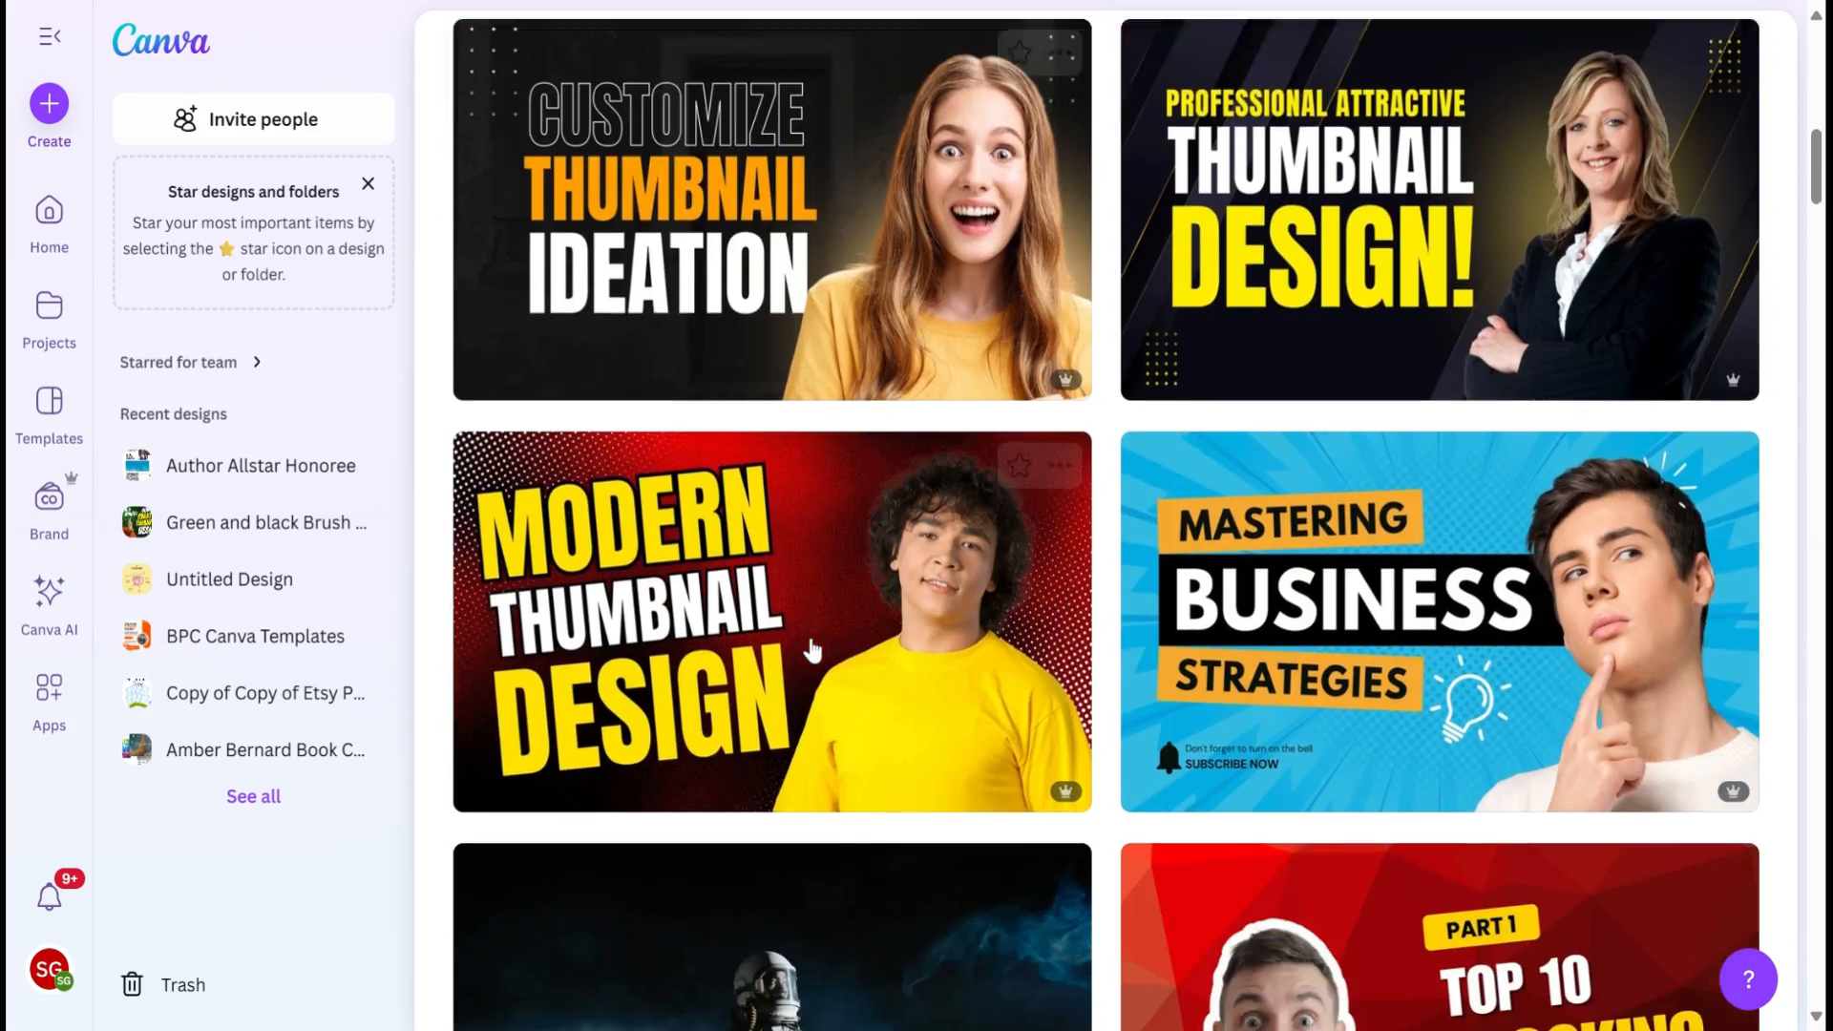
pyautogui.scroll(-8, 813, 650)
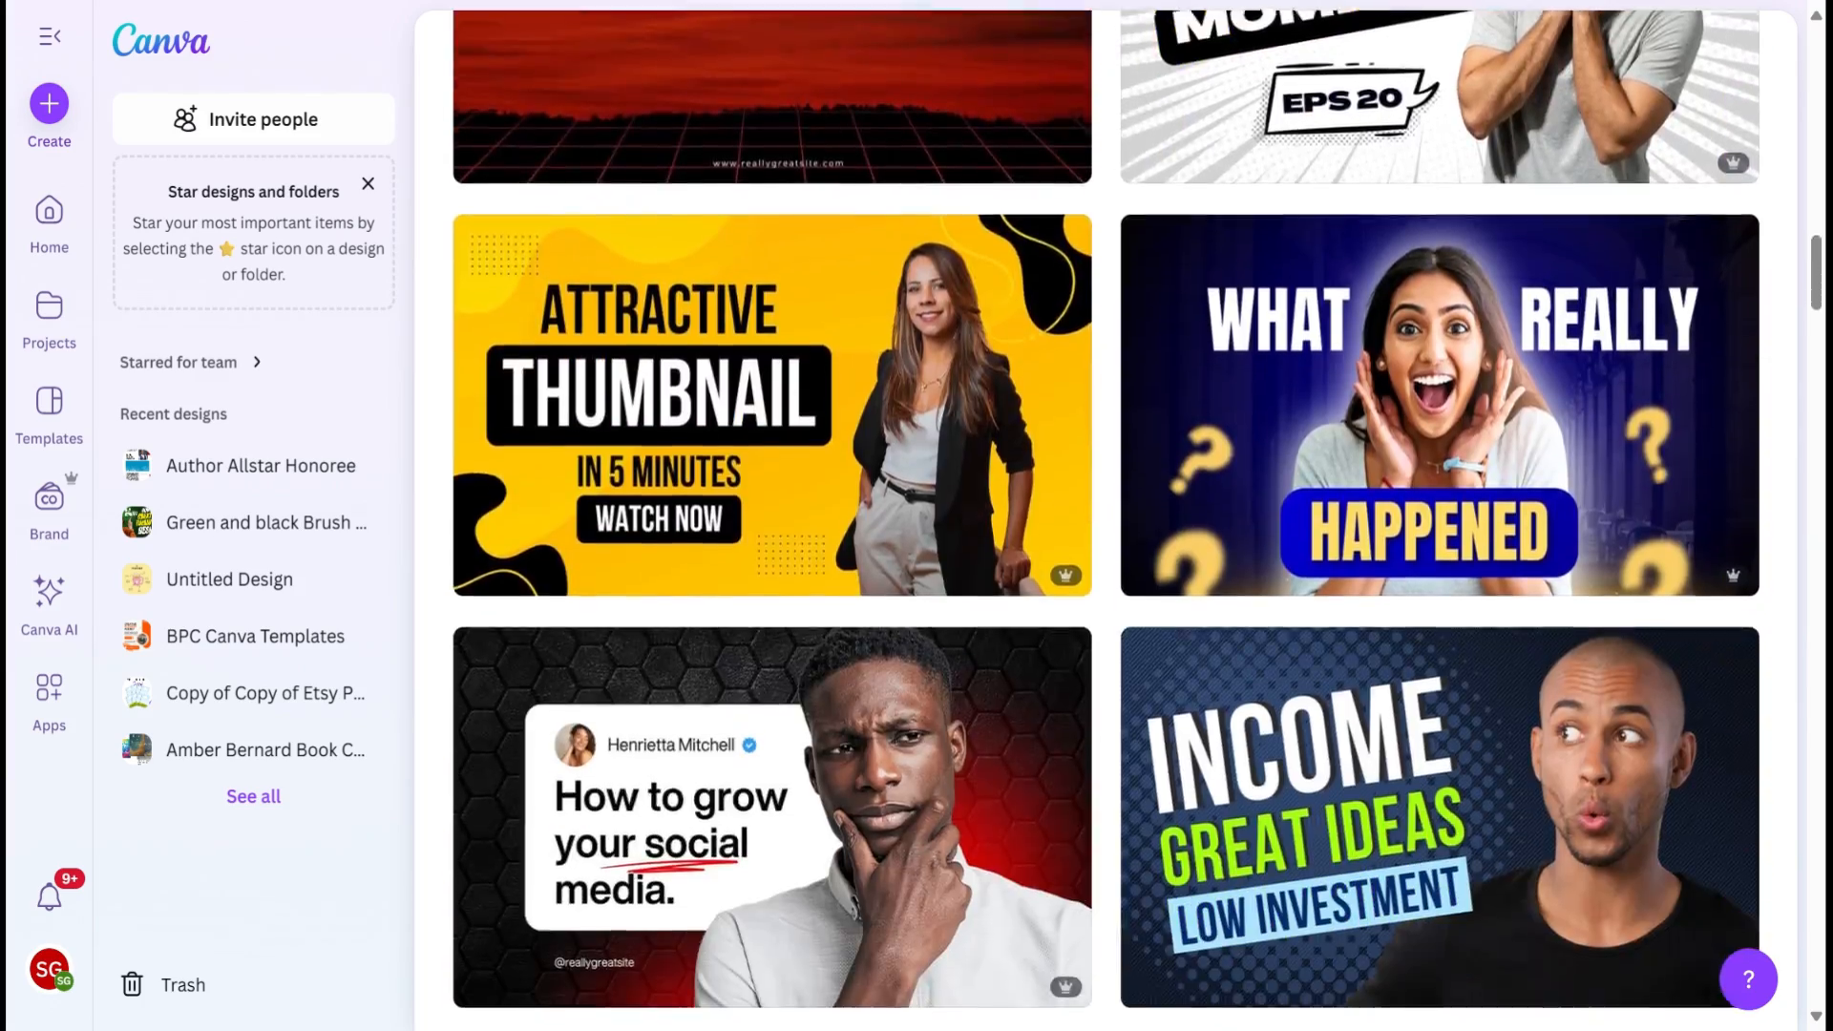
pyautogui.scroll(15, 1105, 520)
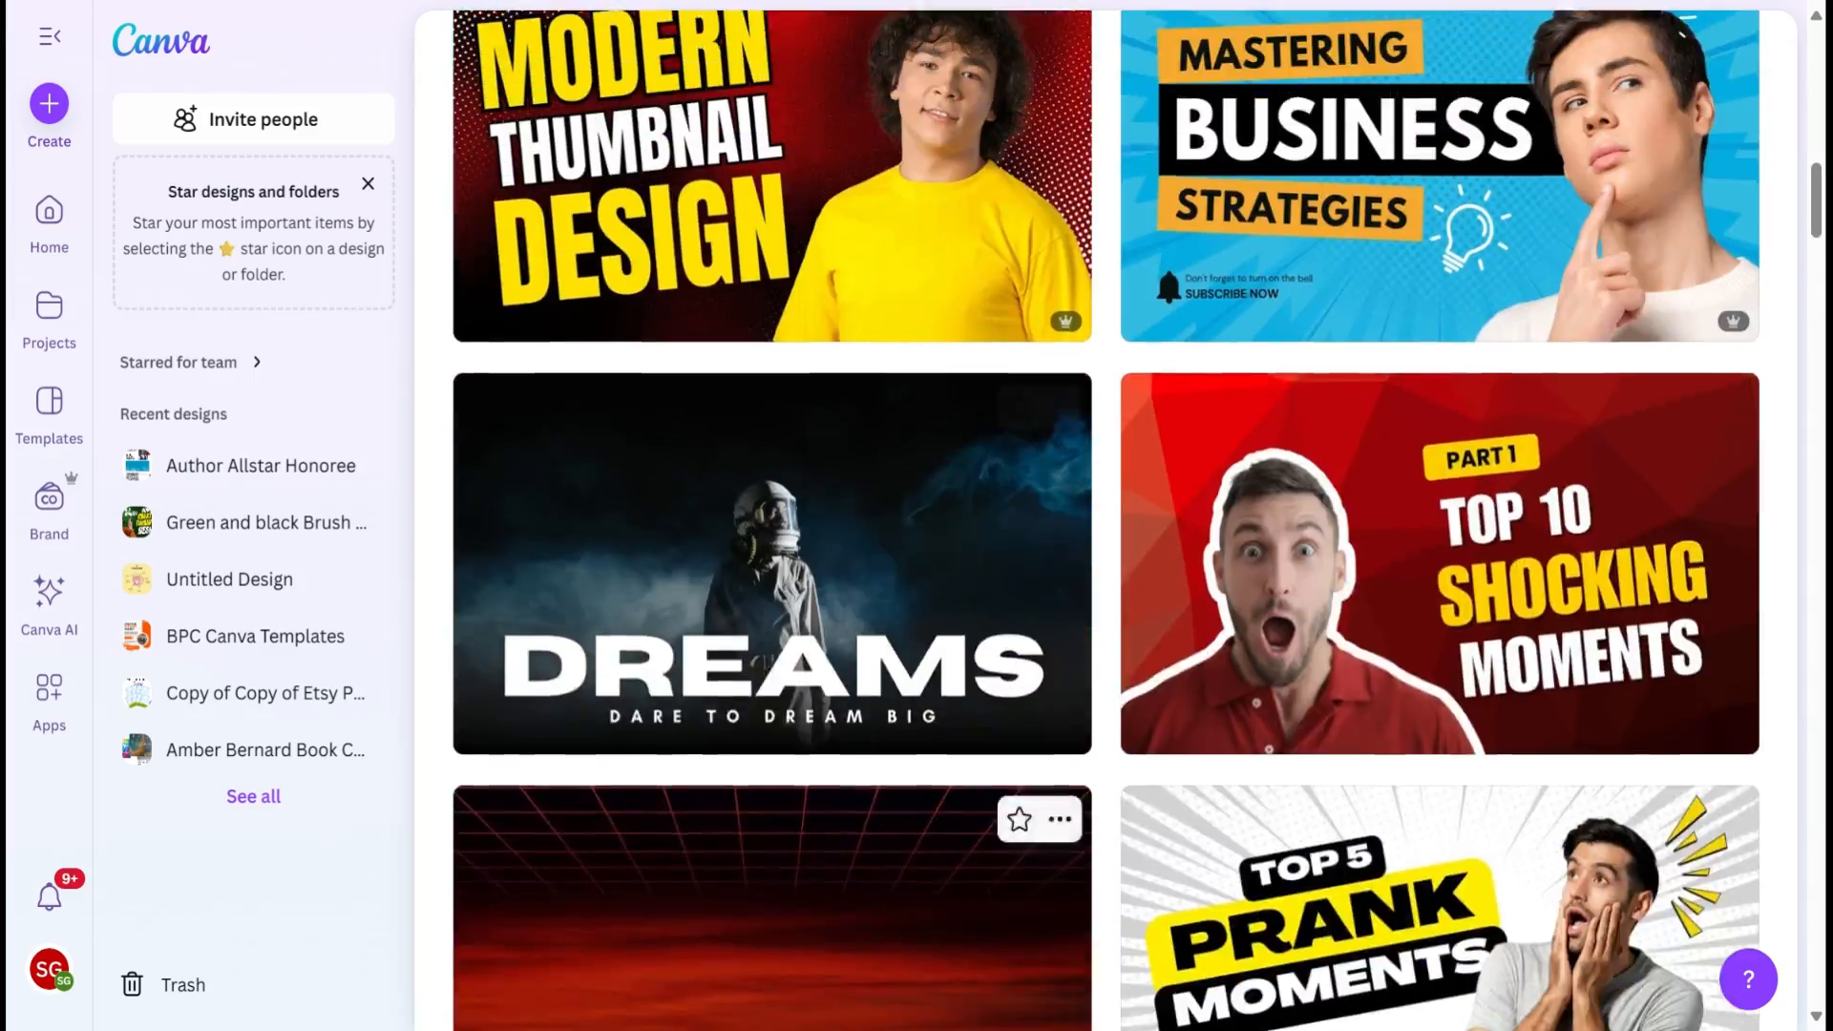
pyautogui.scroll(-9, 780, 301)
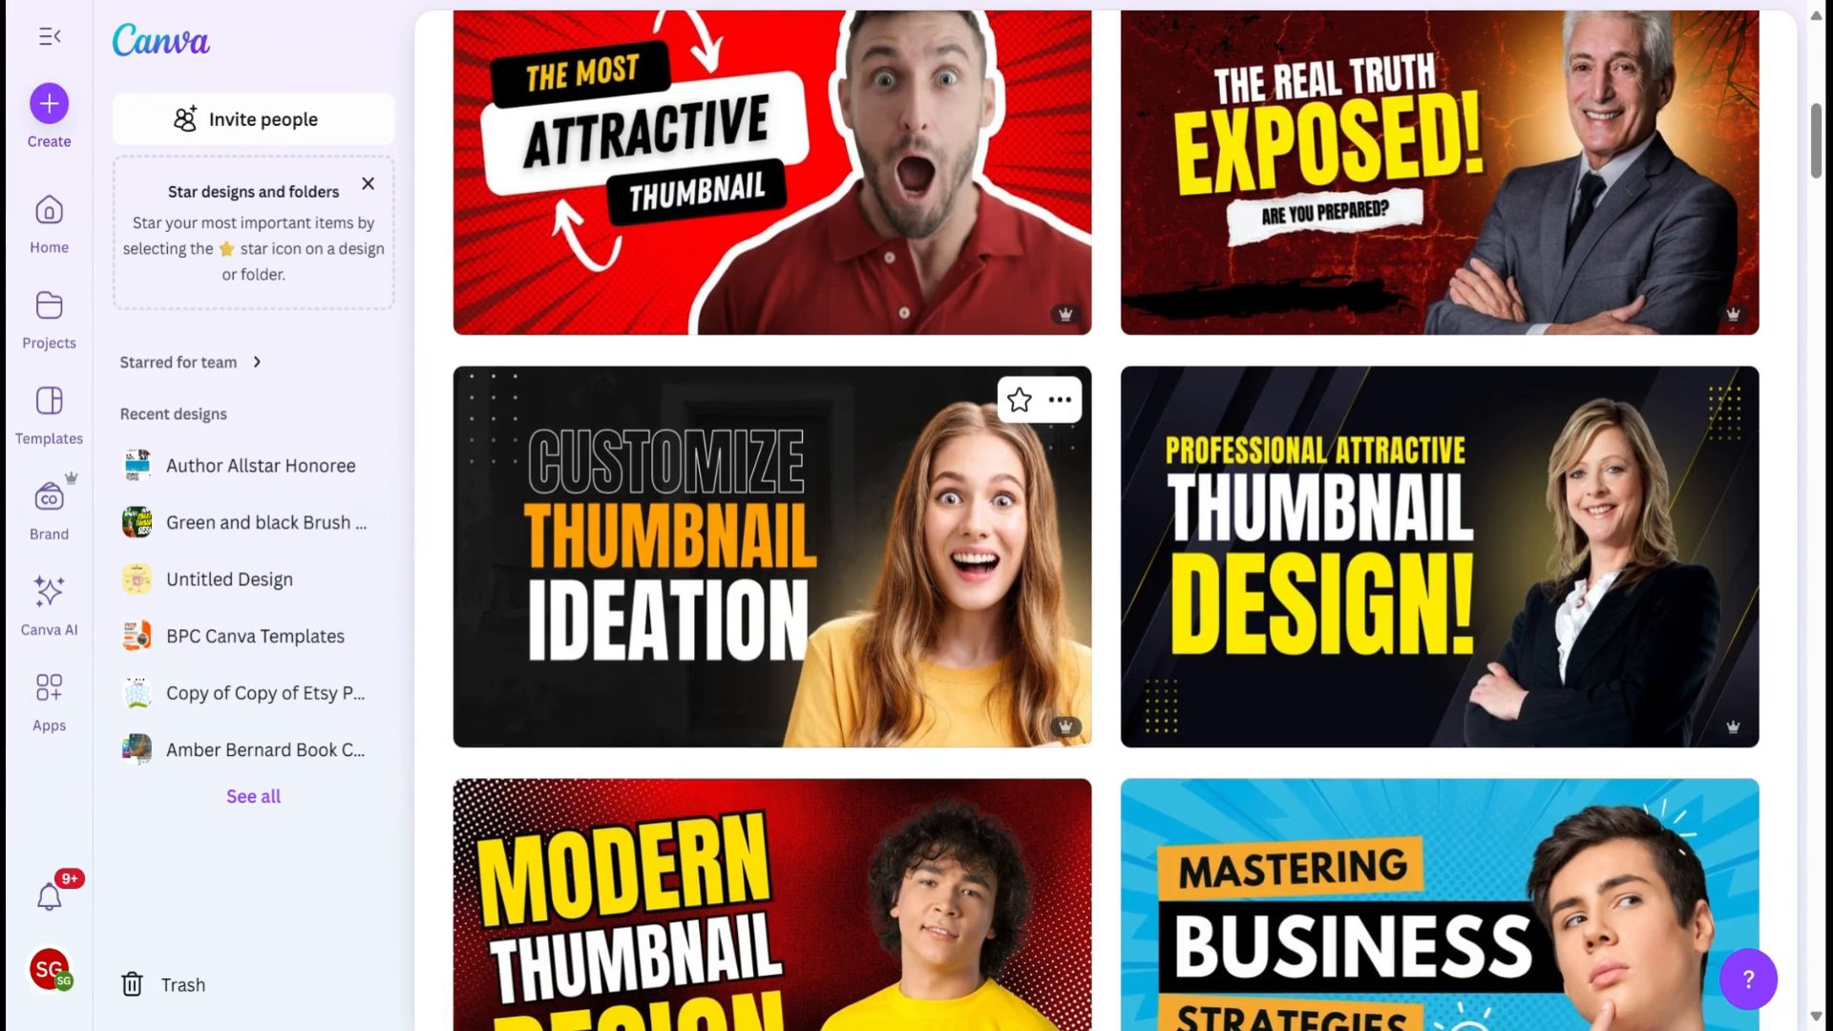
pyautogui.scroll(10, 760, 216)
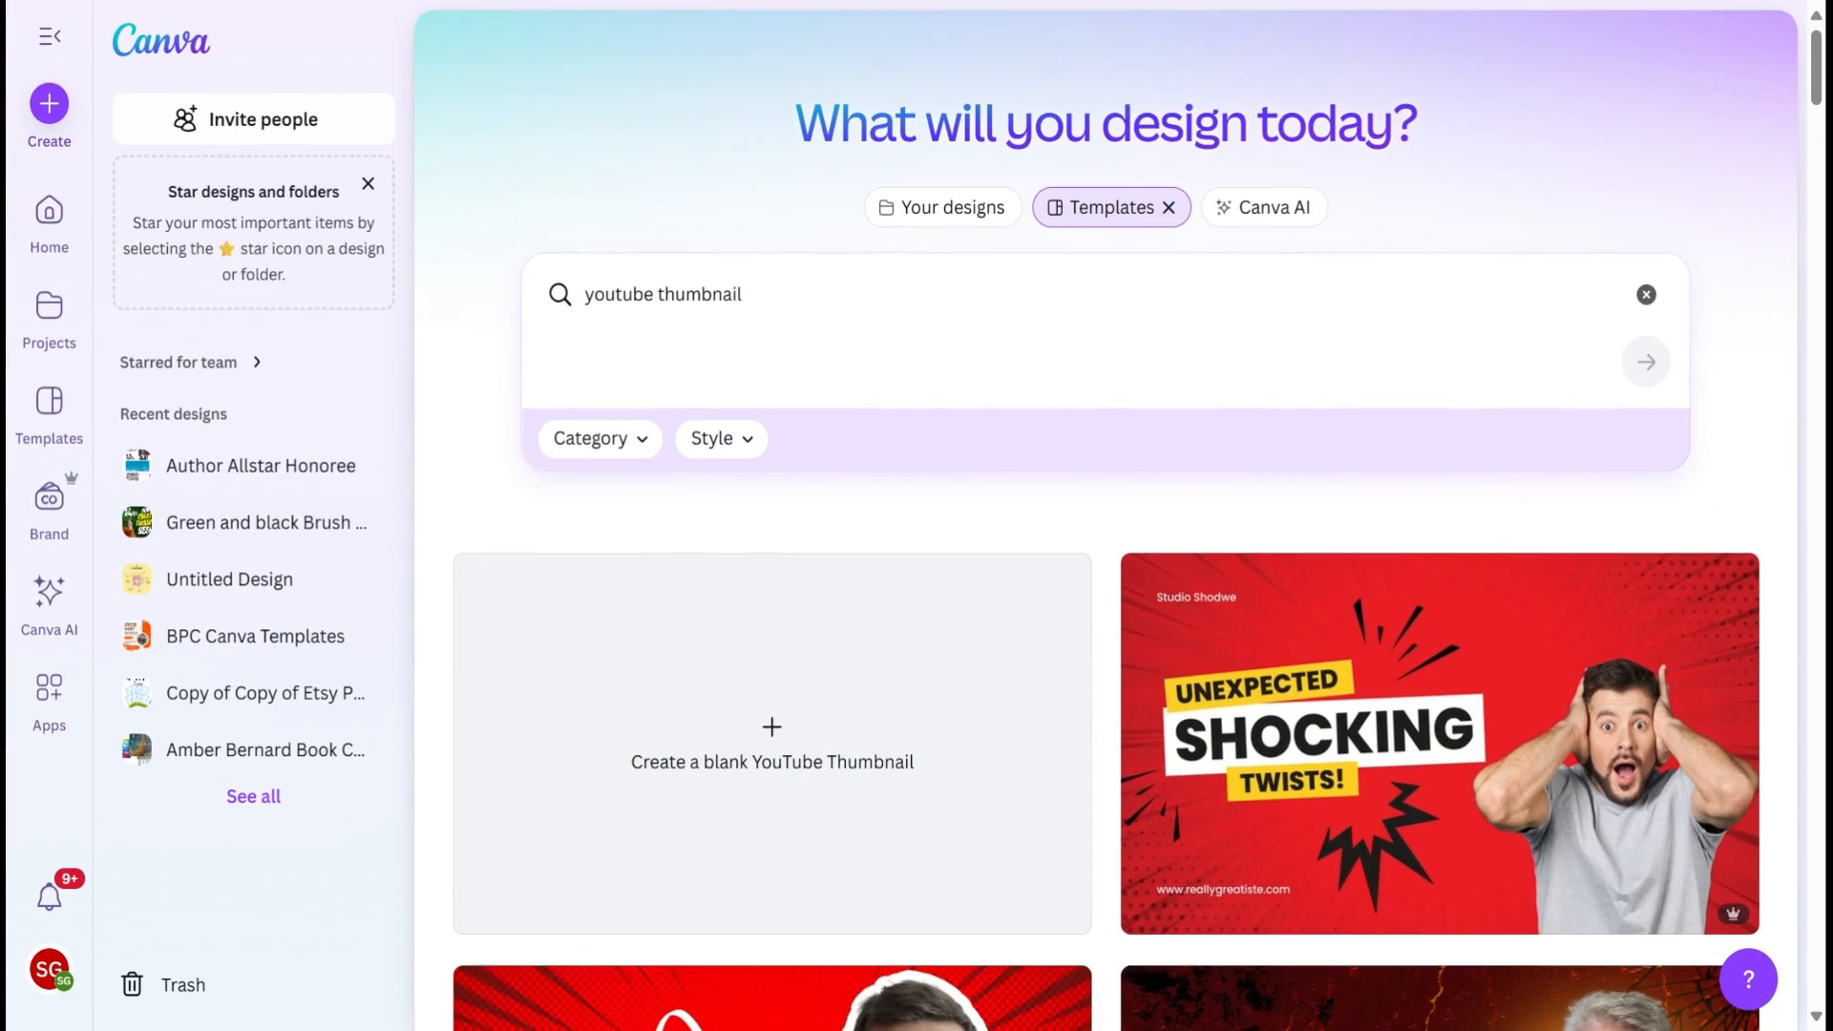
# Step: Replace the template search with the suggested query "logo design"
pyautogui.click(550, 276)
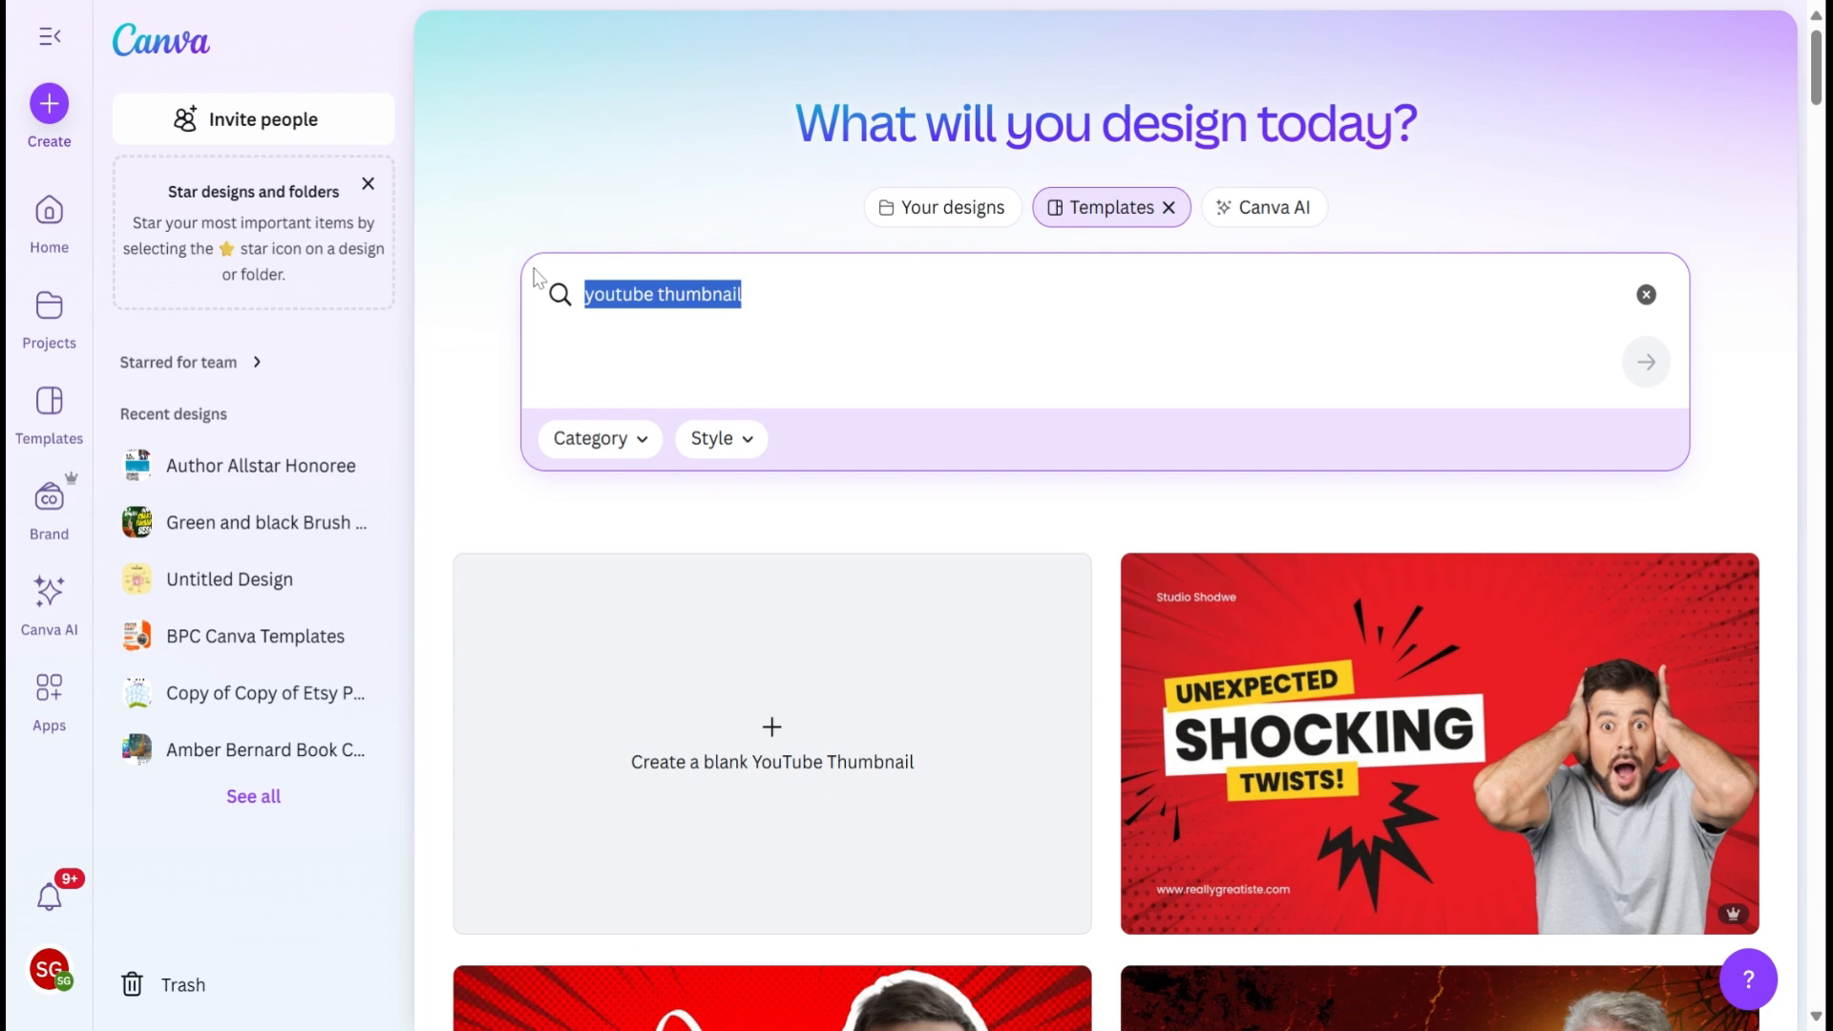
pyautogui.write('log')
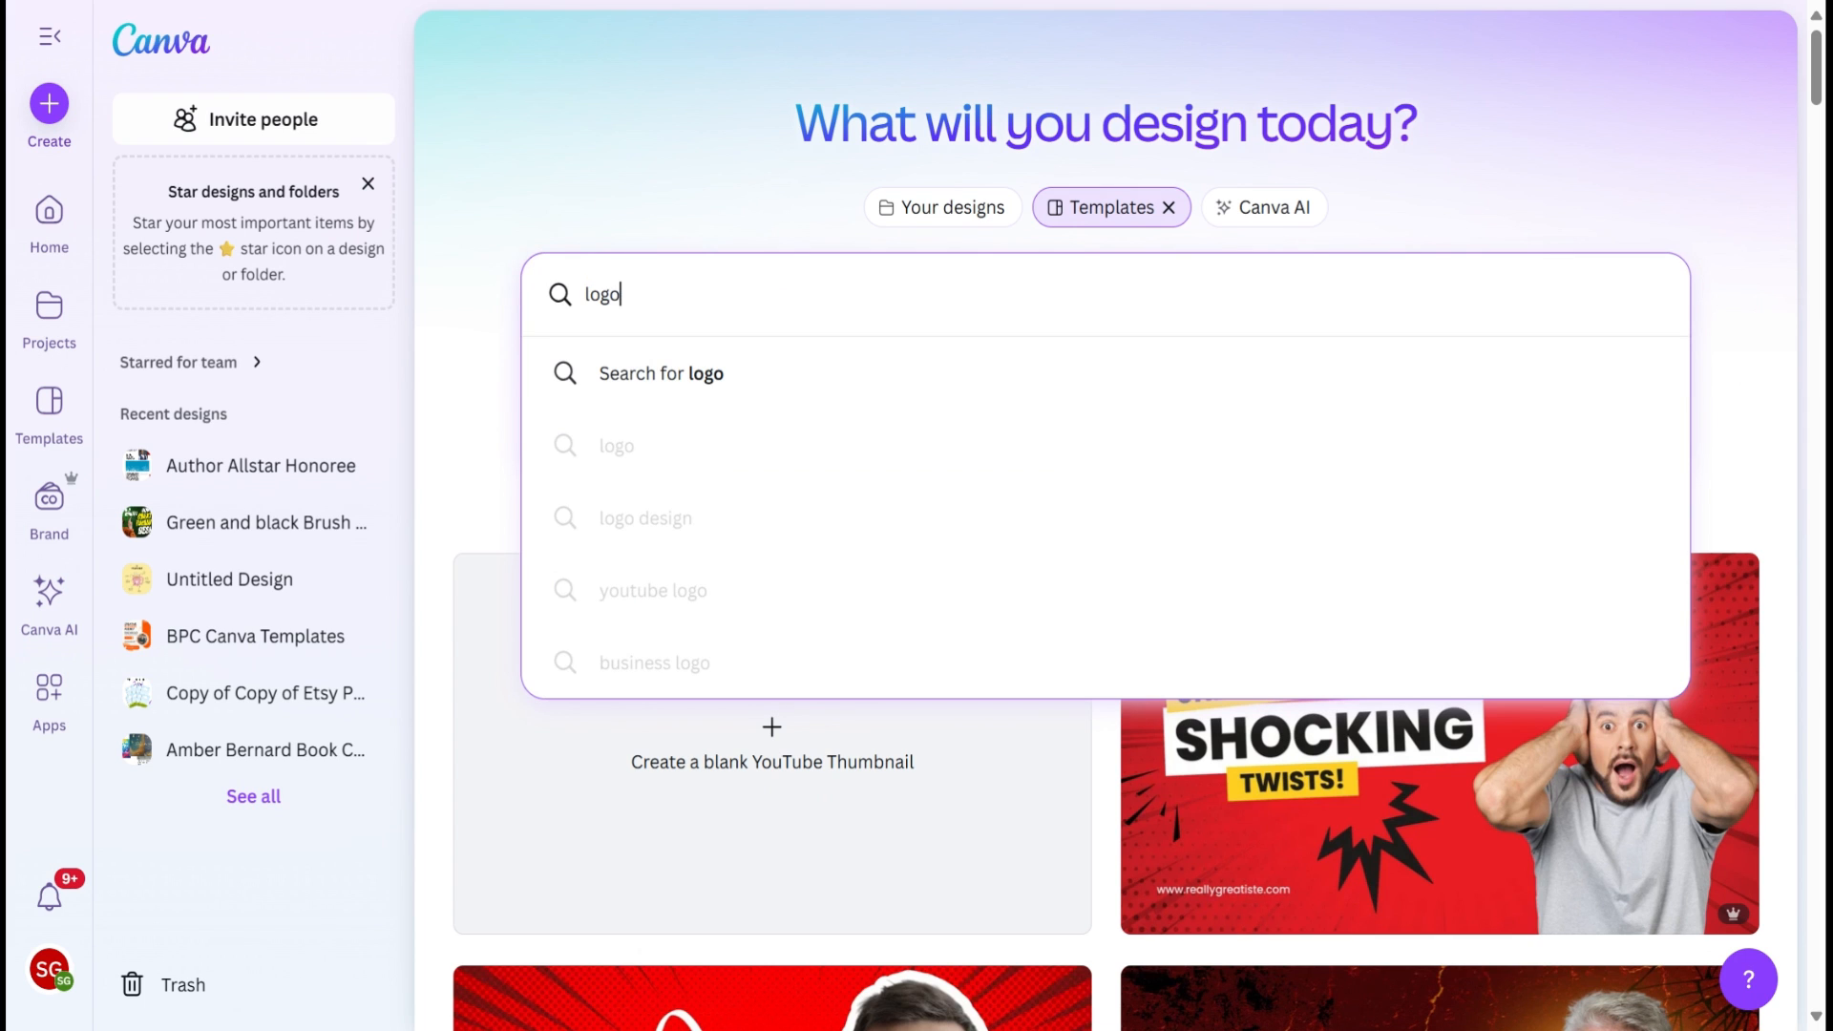
pyautogui.write('o')
pyautogui.click(650, 446)
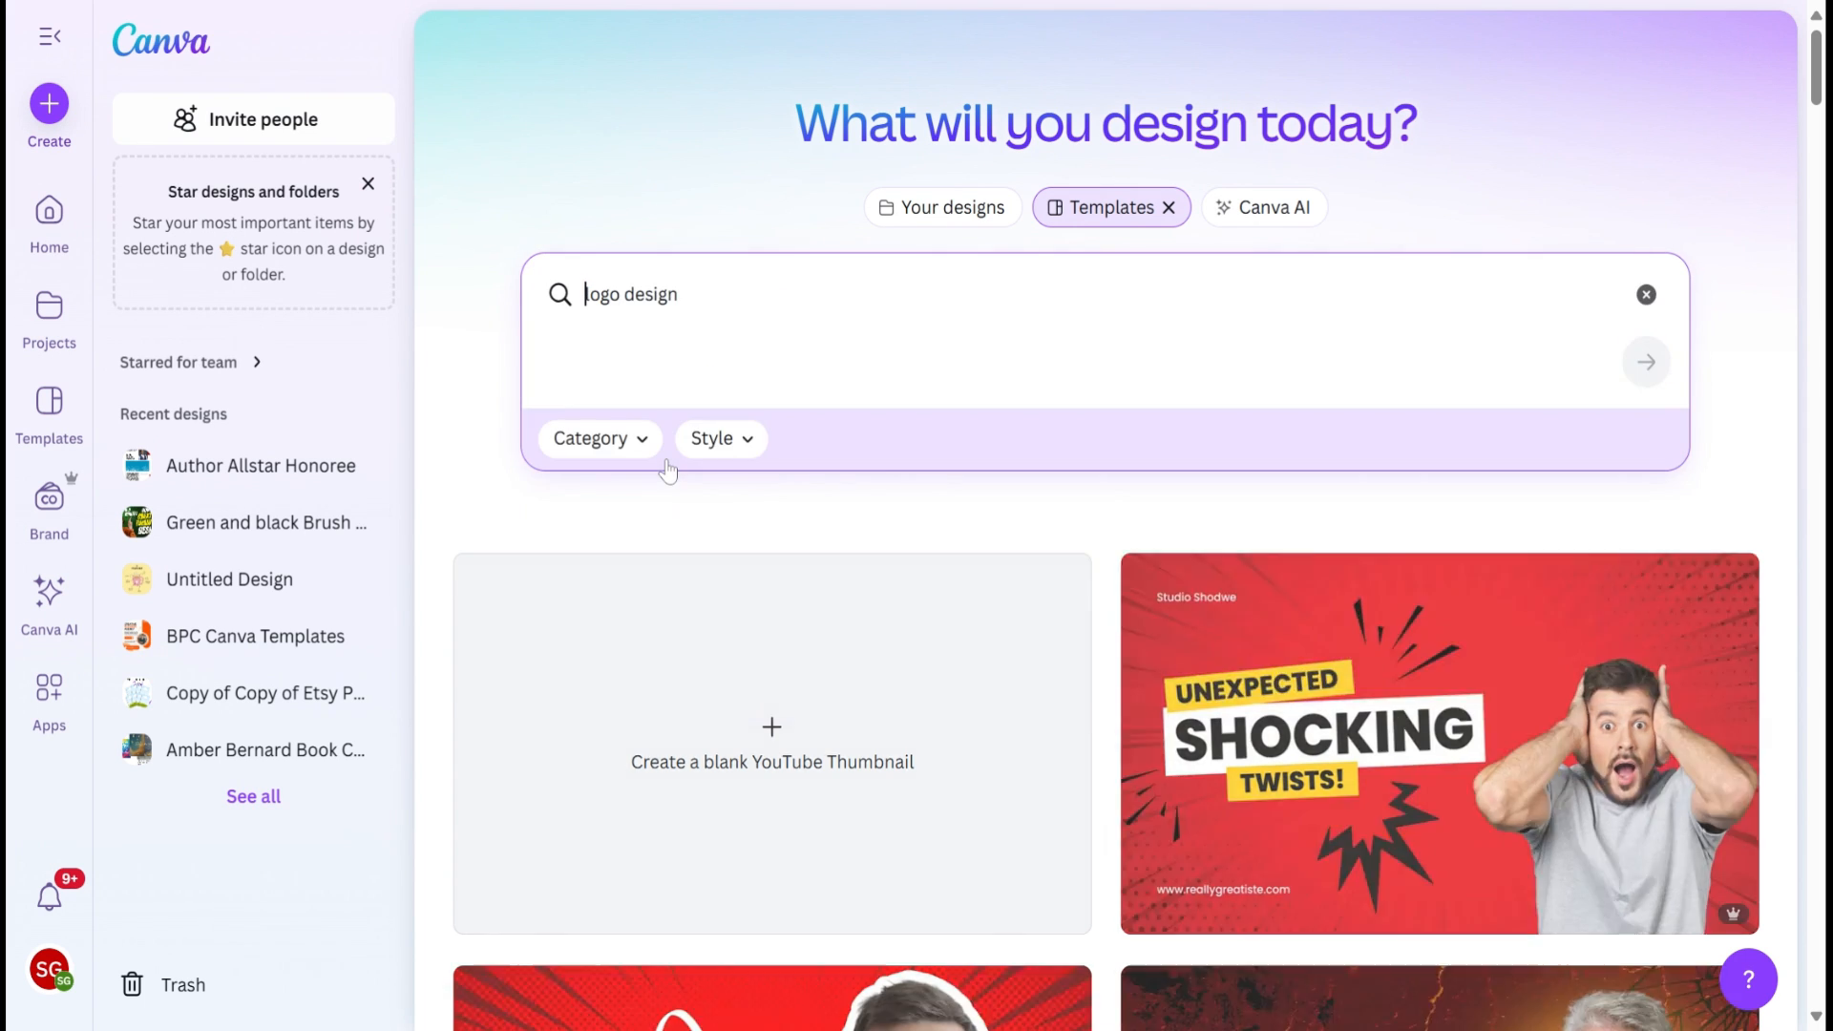
# Step: Browse the logo design templates for different logo styles
pyautogui.scroll(-3, 1021, 594)
pyautogui.scroll(-10, 1000, 764)
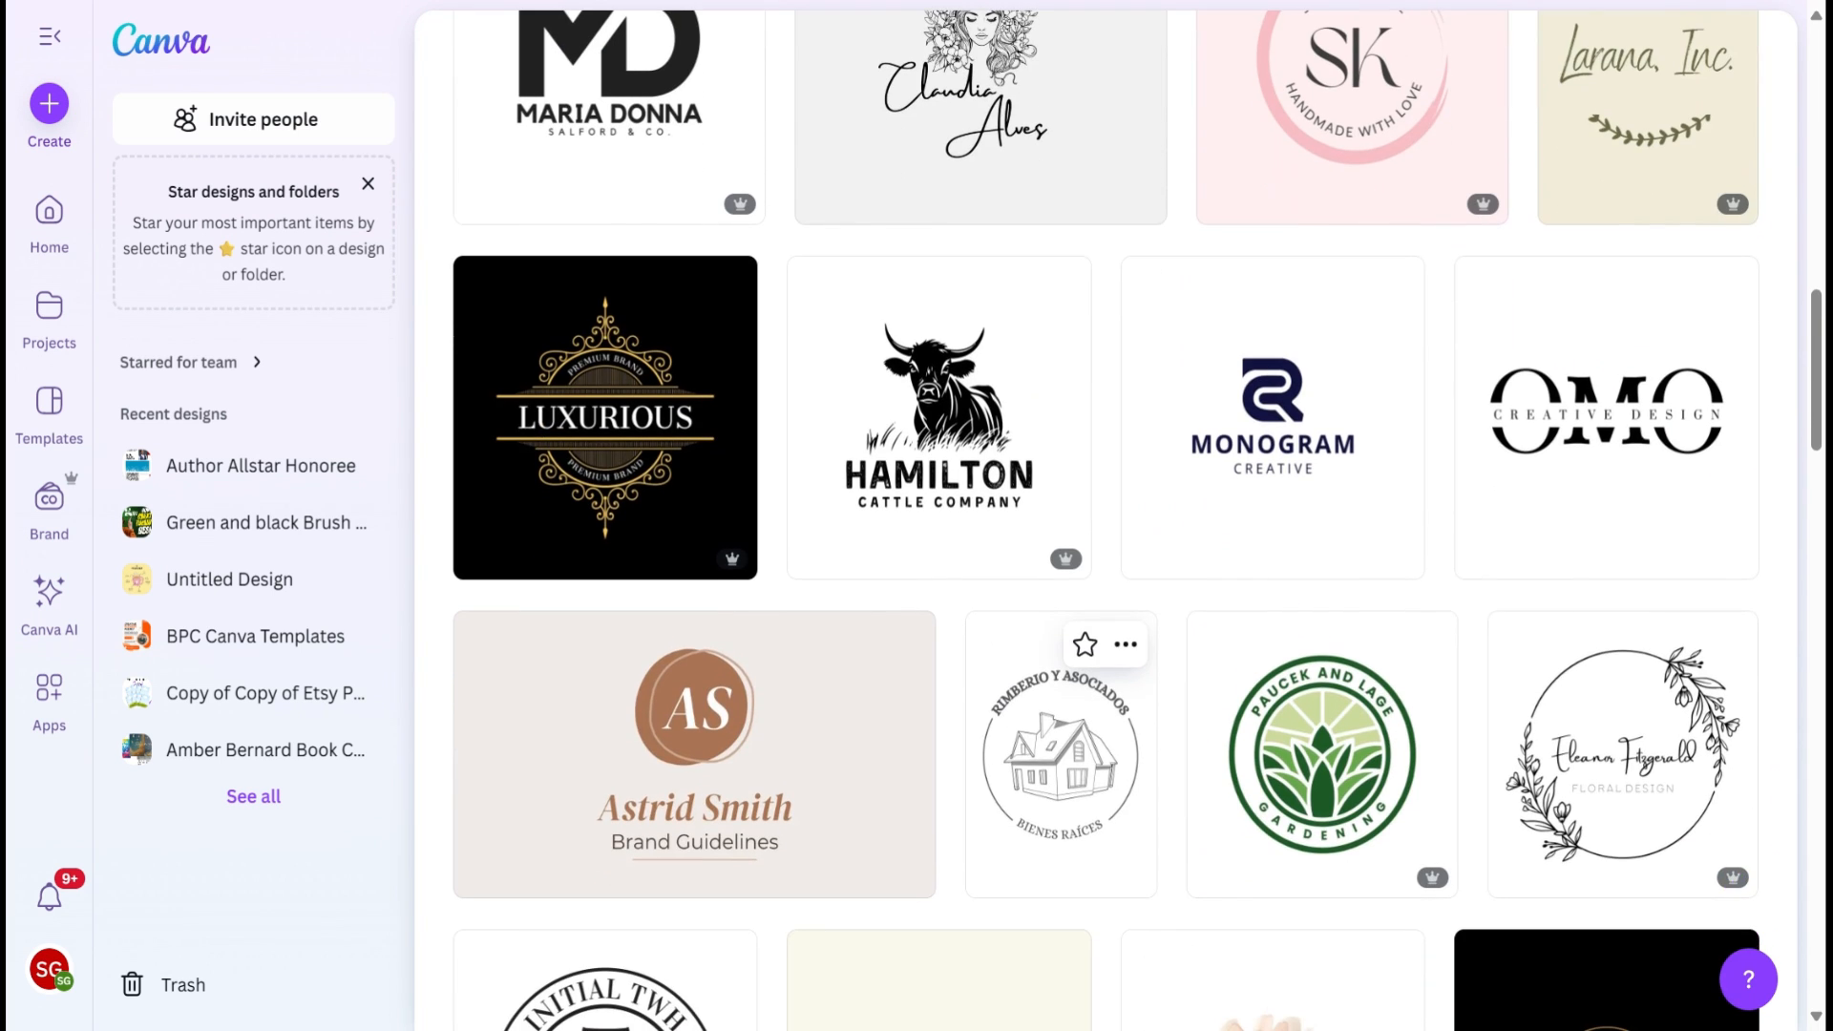
pyautogui.scroll(2, 1344, 243)
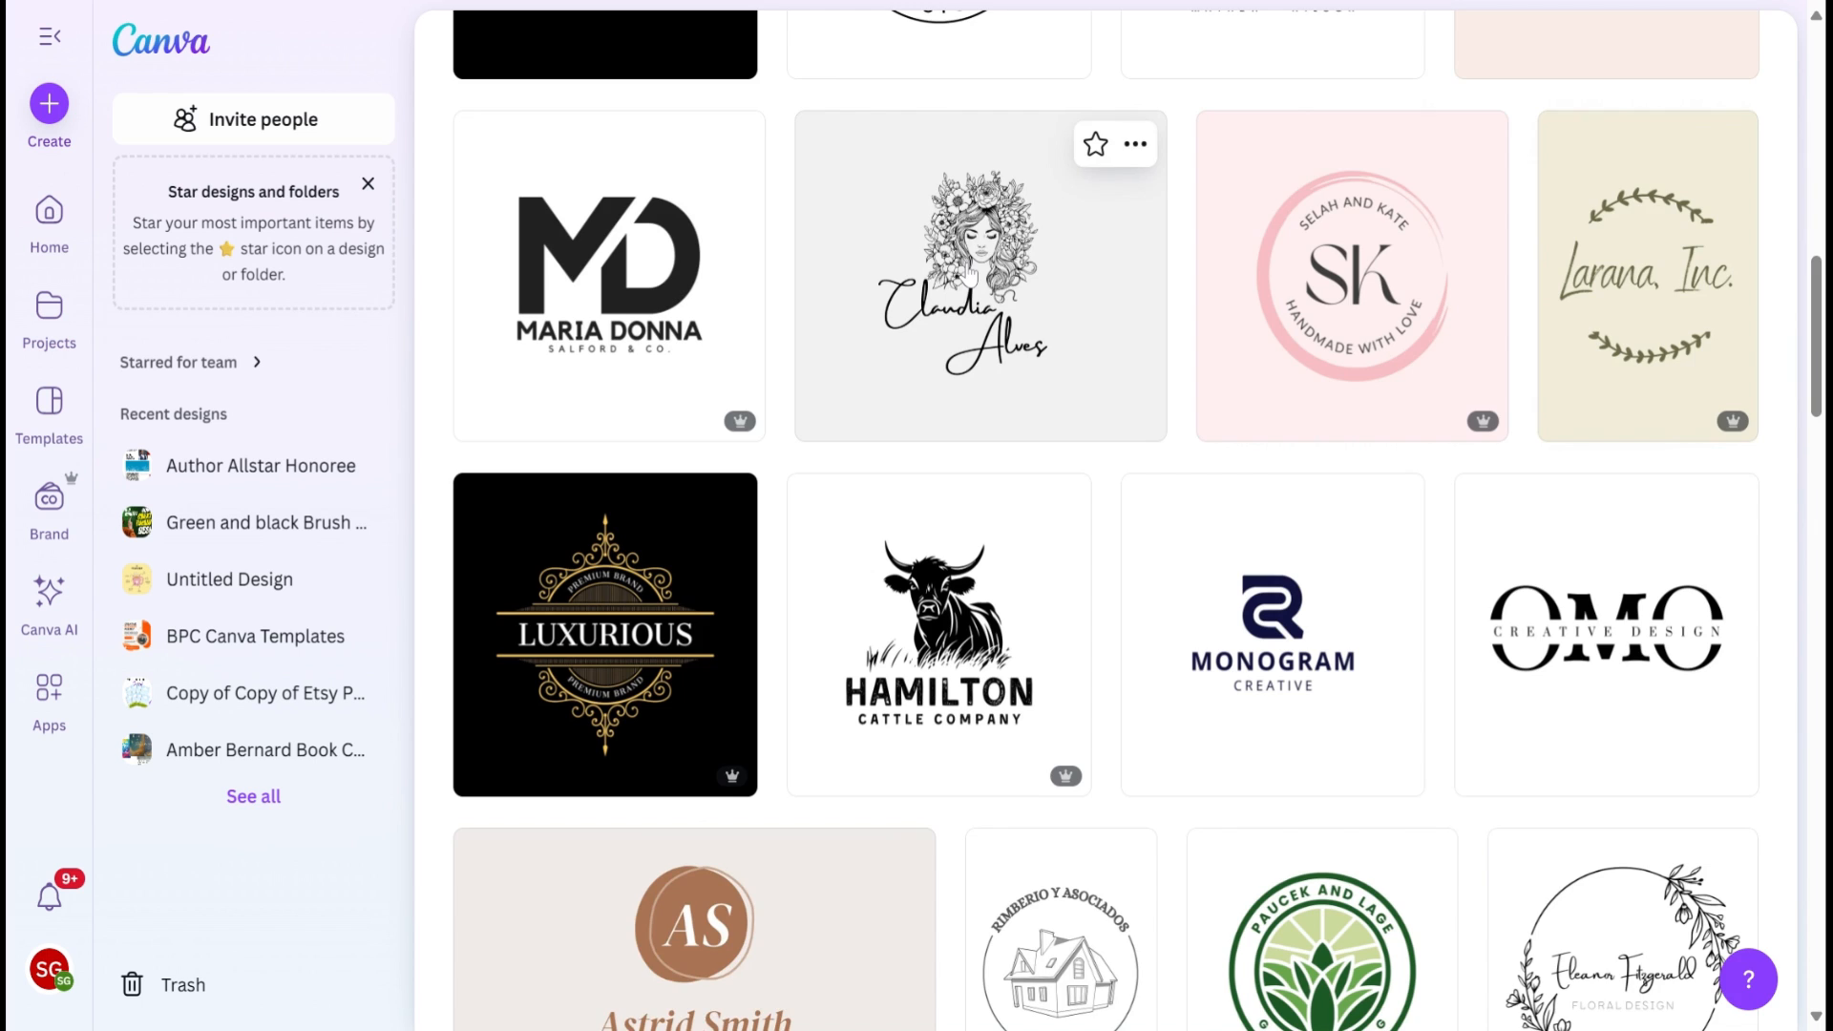
pyautogui.scroll(-2, 968, 275)
pyautogui.scroll(-8, 968, 275)
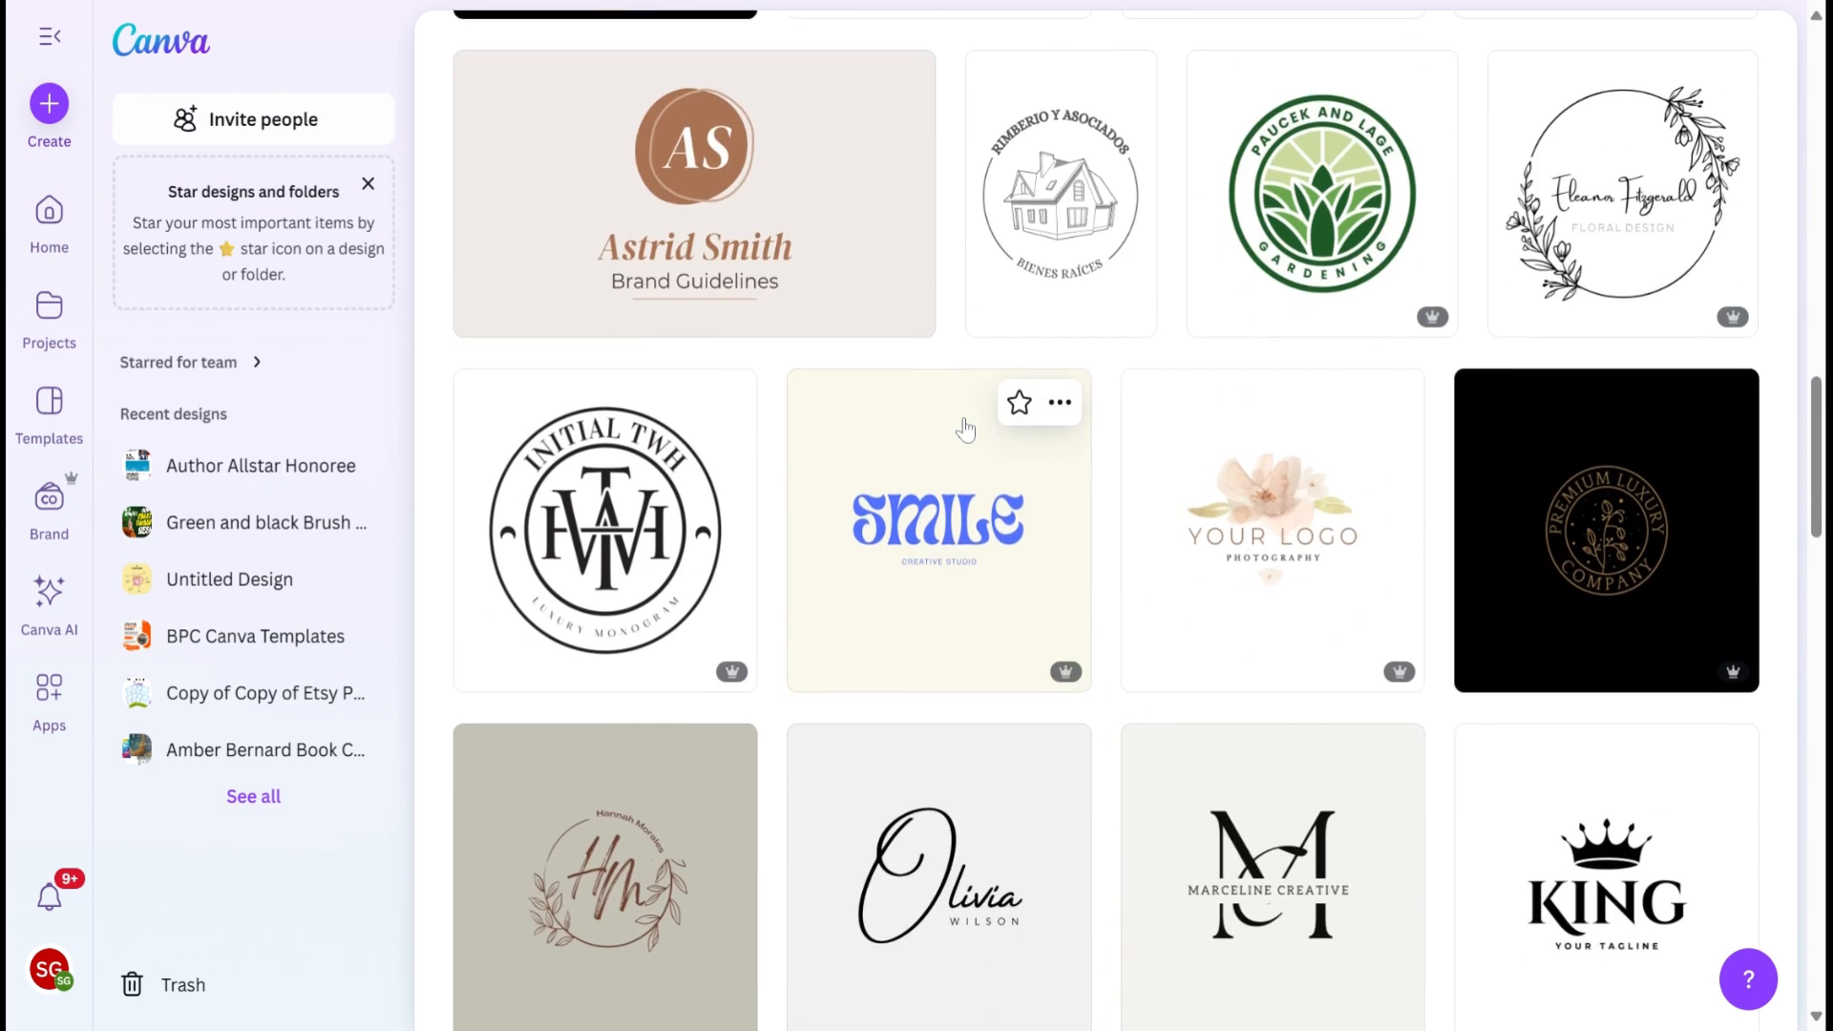
pyautogui.scroll(-5, 965, 429)
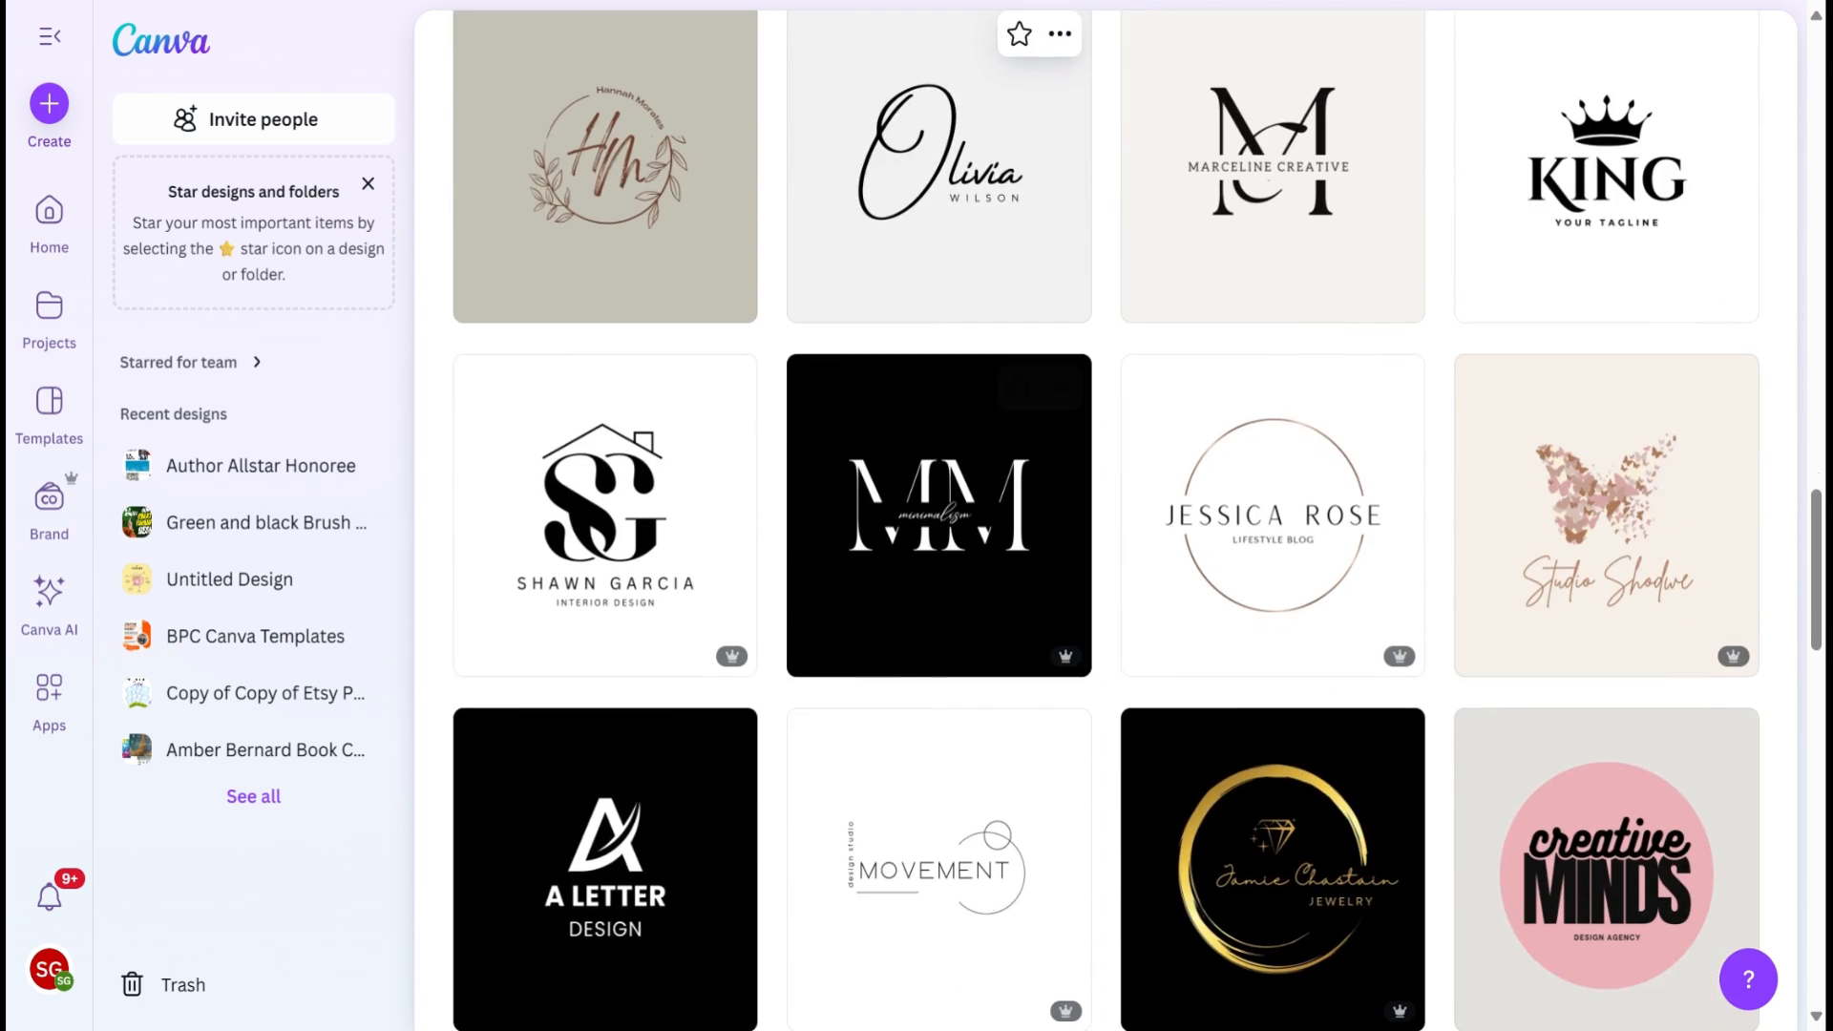
pyautogui.scroll(-3, 1048, 657)
pyautogui.scroll(-6, 1048, 656)
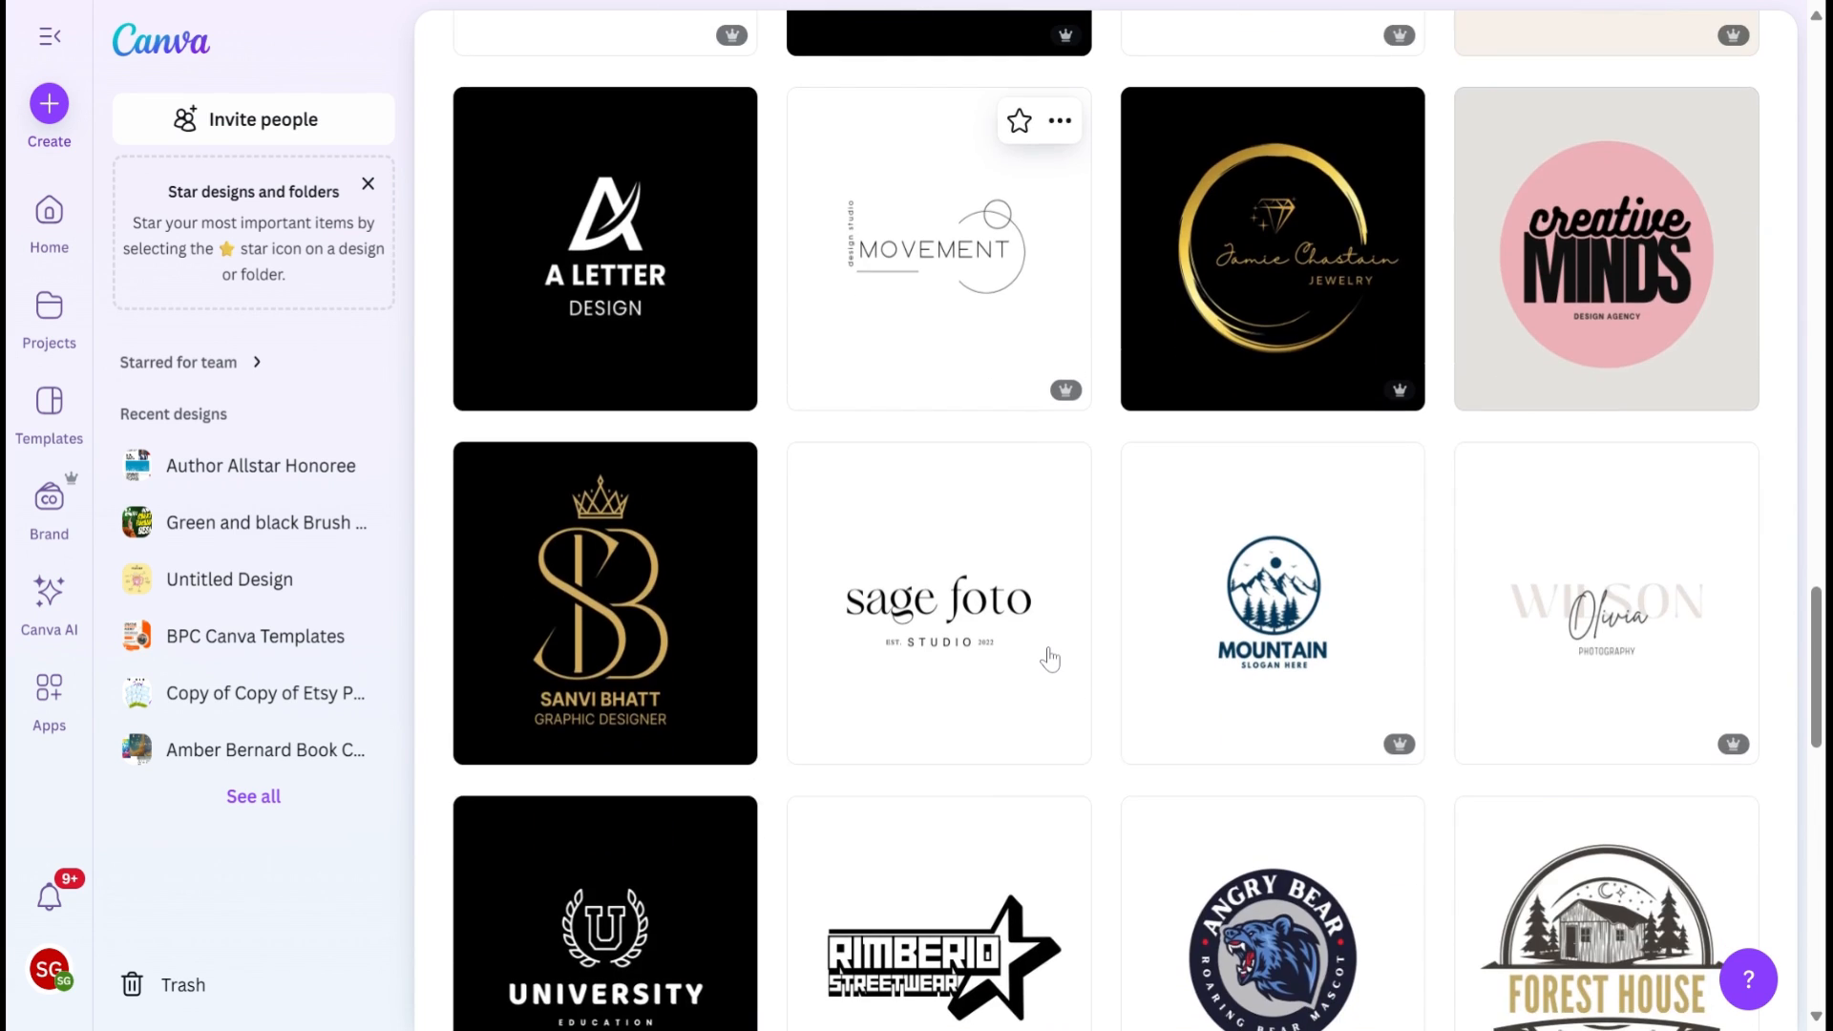
pyautogui.scroll(-2, 1050, 658)
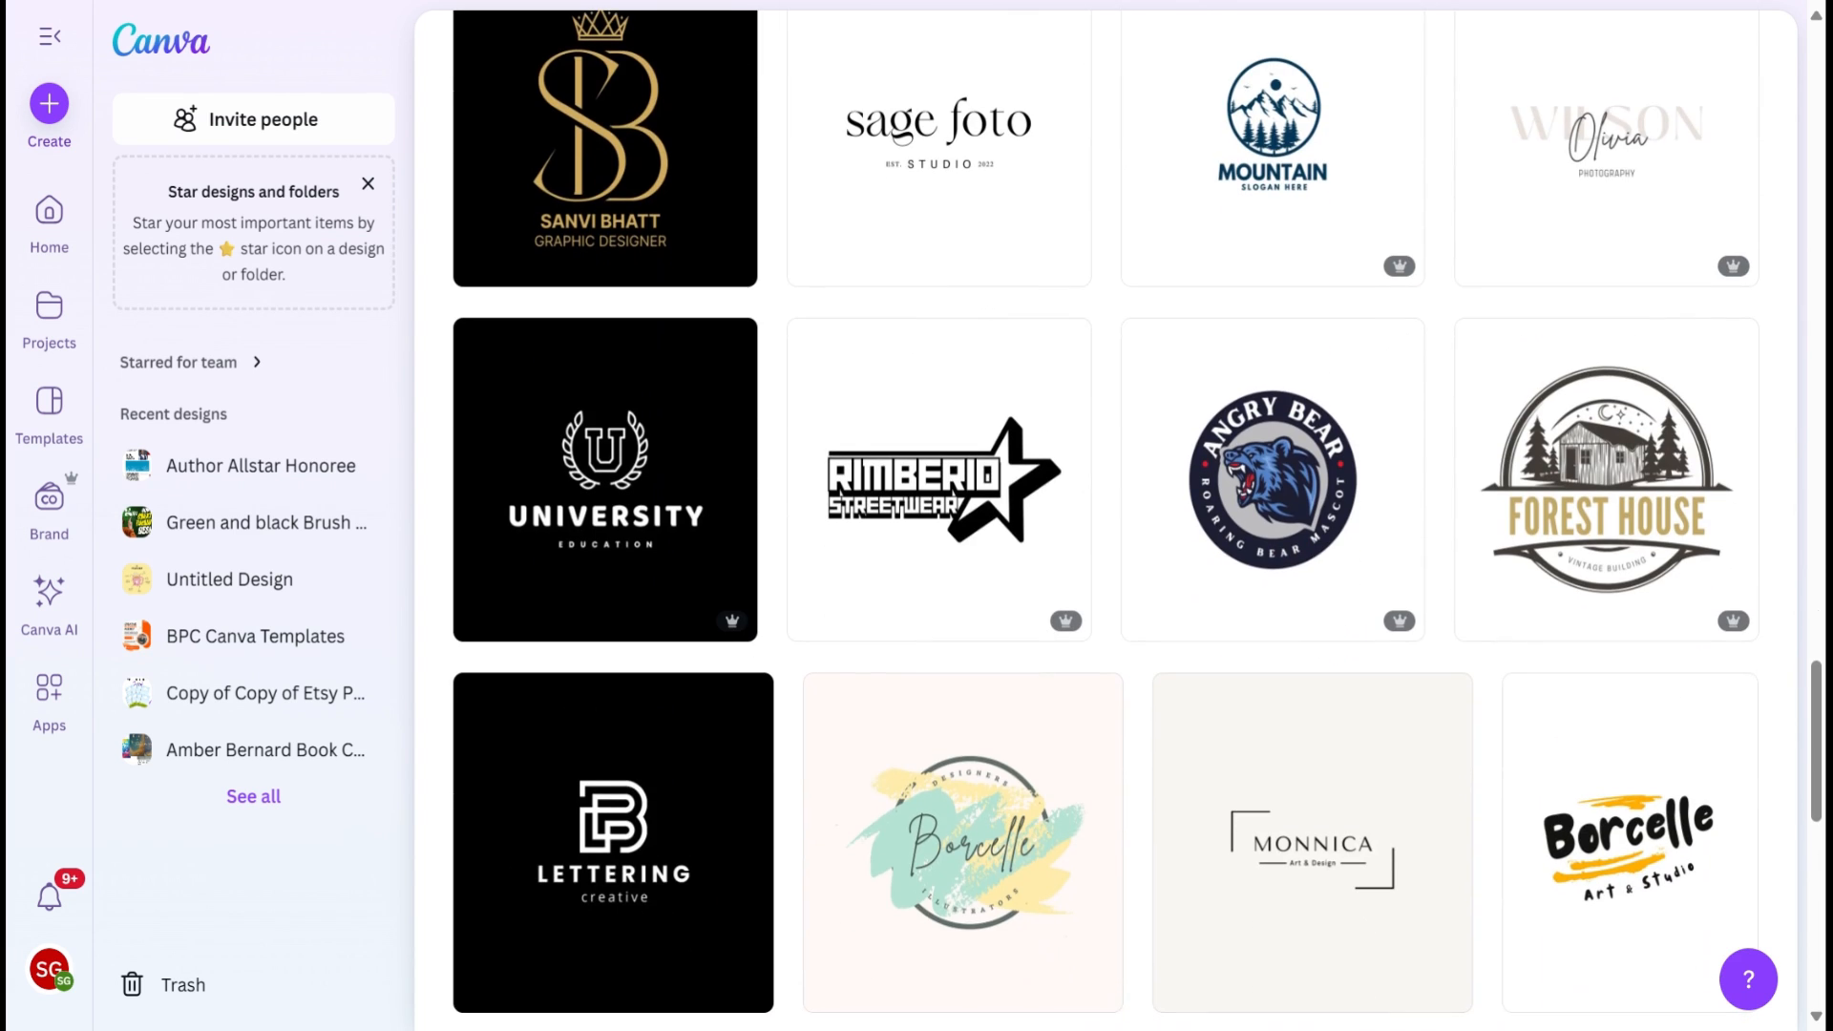
pyautogui.scroll(-2, 1050, 659)
pyautogui.scroll(-9, 1023, 814)
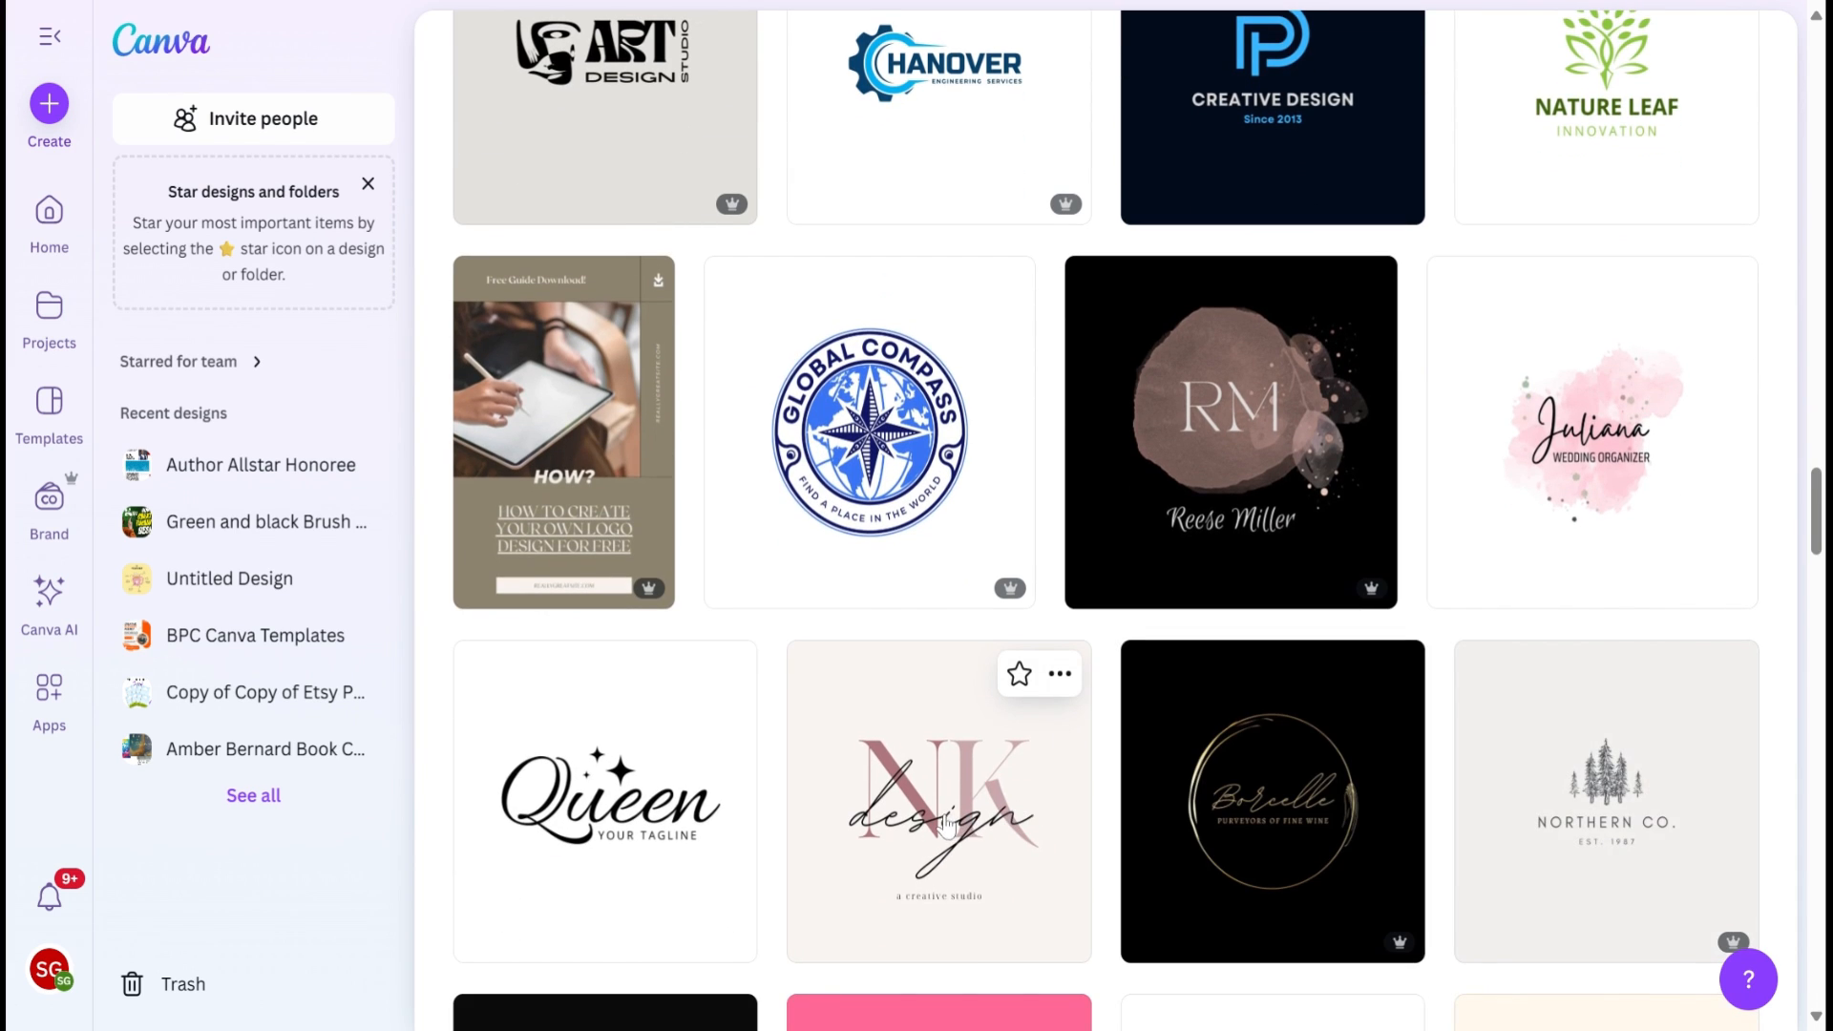
# Step: Replace the template search with "presentation" and browse the resulting presentation designs
pyautogui.scroll(20, 946, 826)
pyautogui.scroll(5, 722, 181)
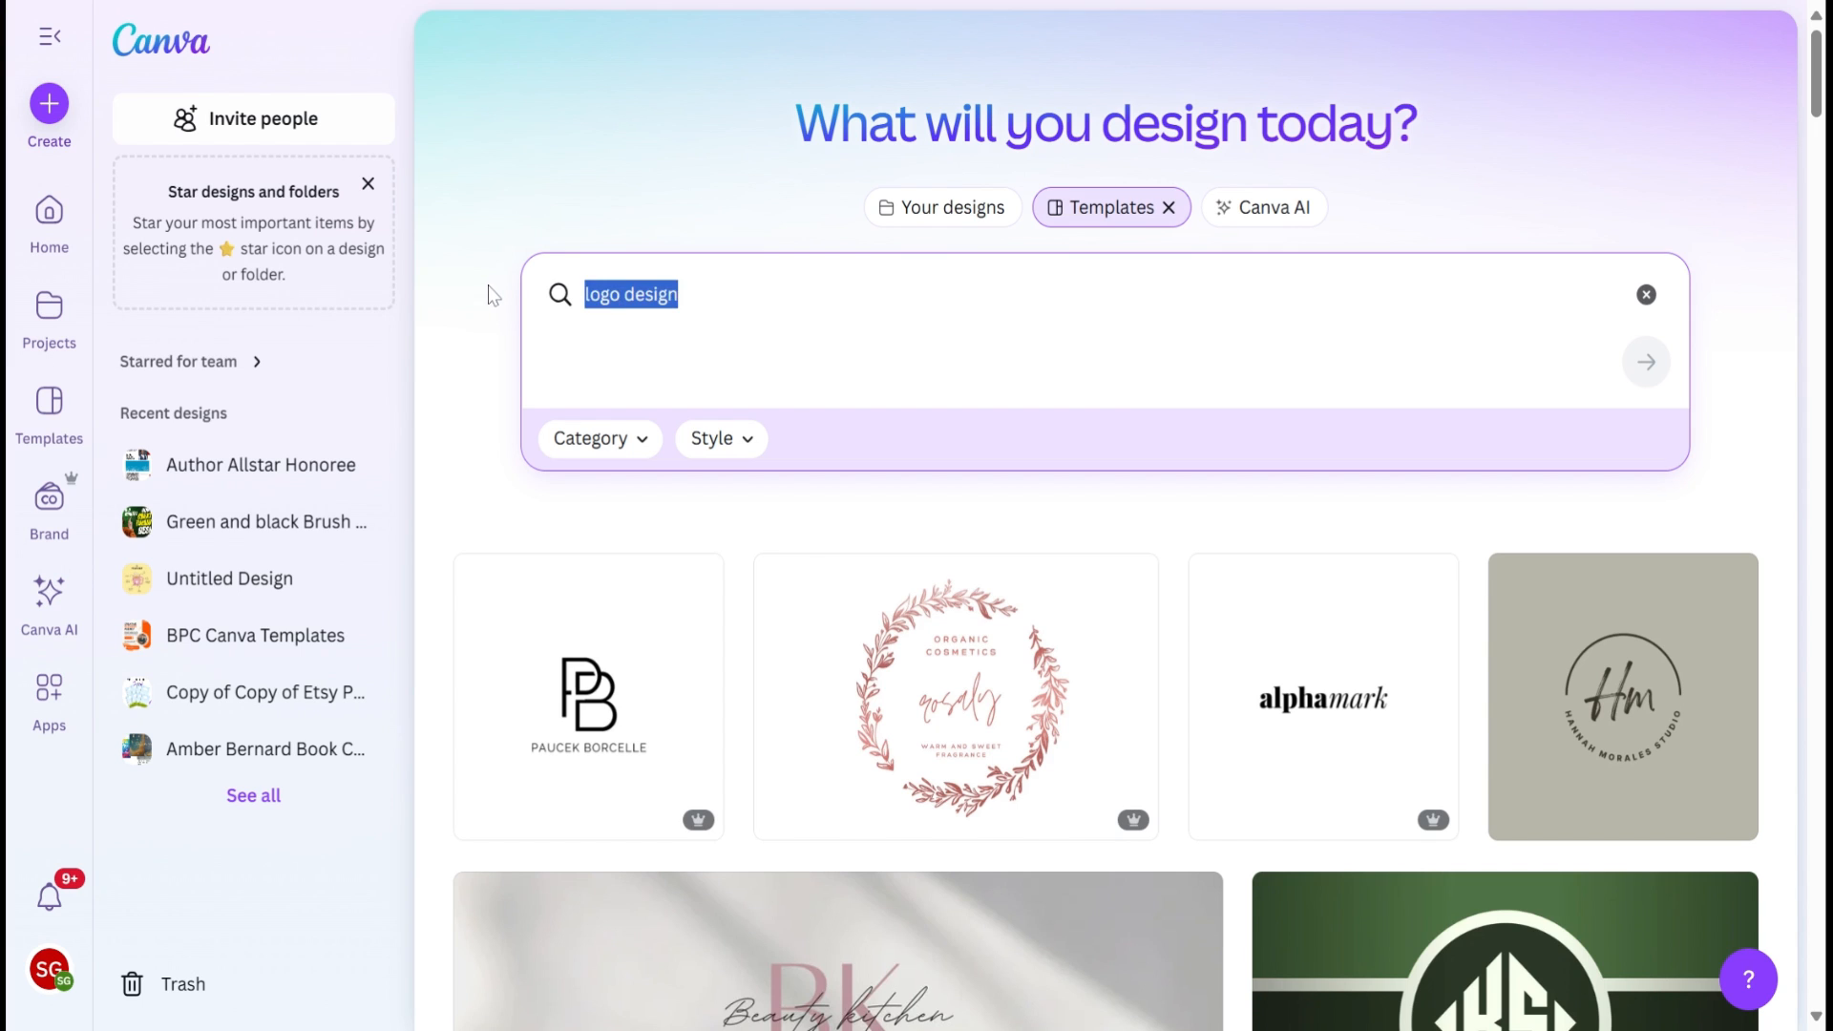
pyautogui.press('BackSpace')
pyautogui.write('presentation')
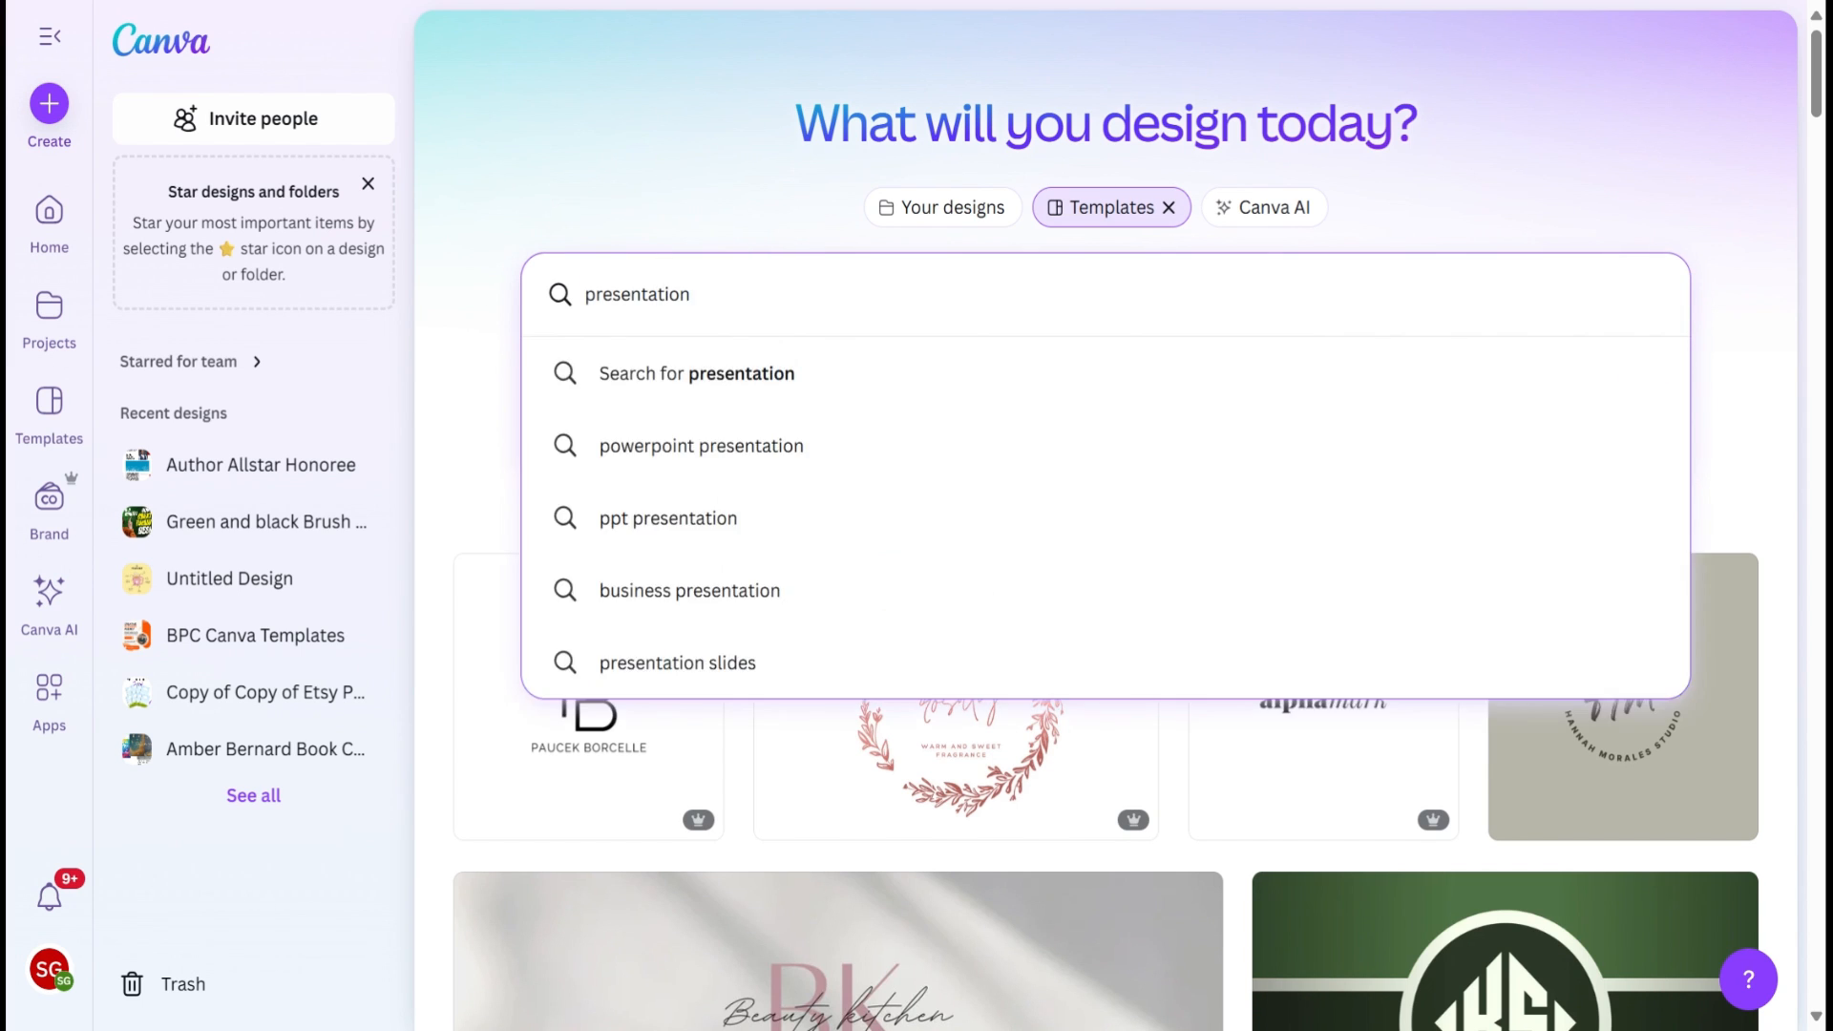
pyautogui.press('Return')
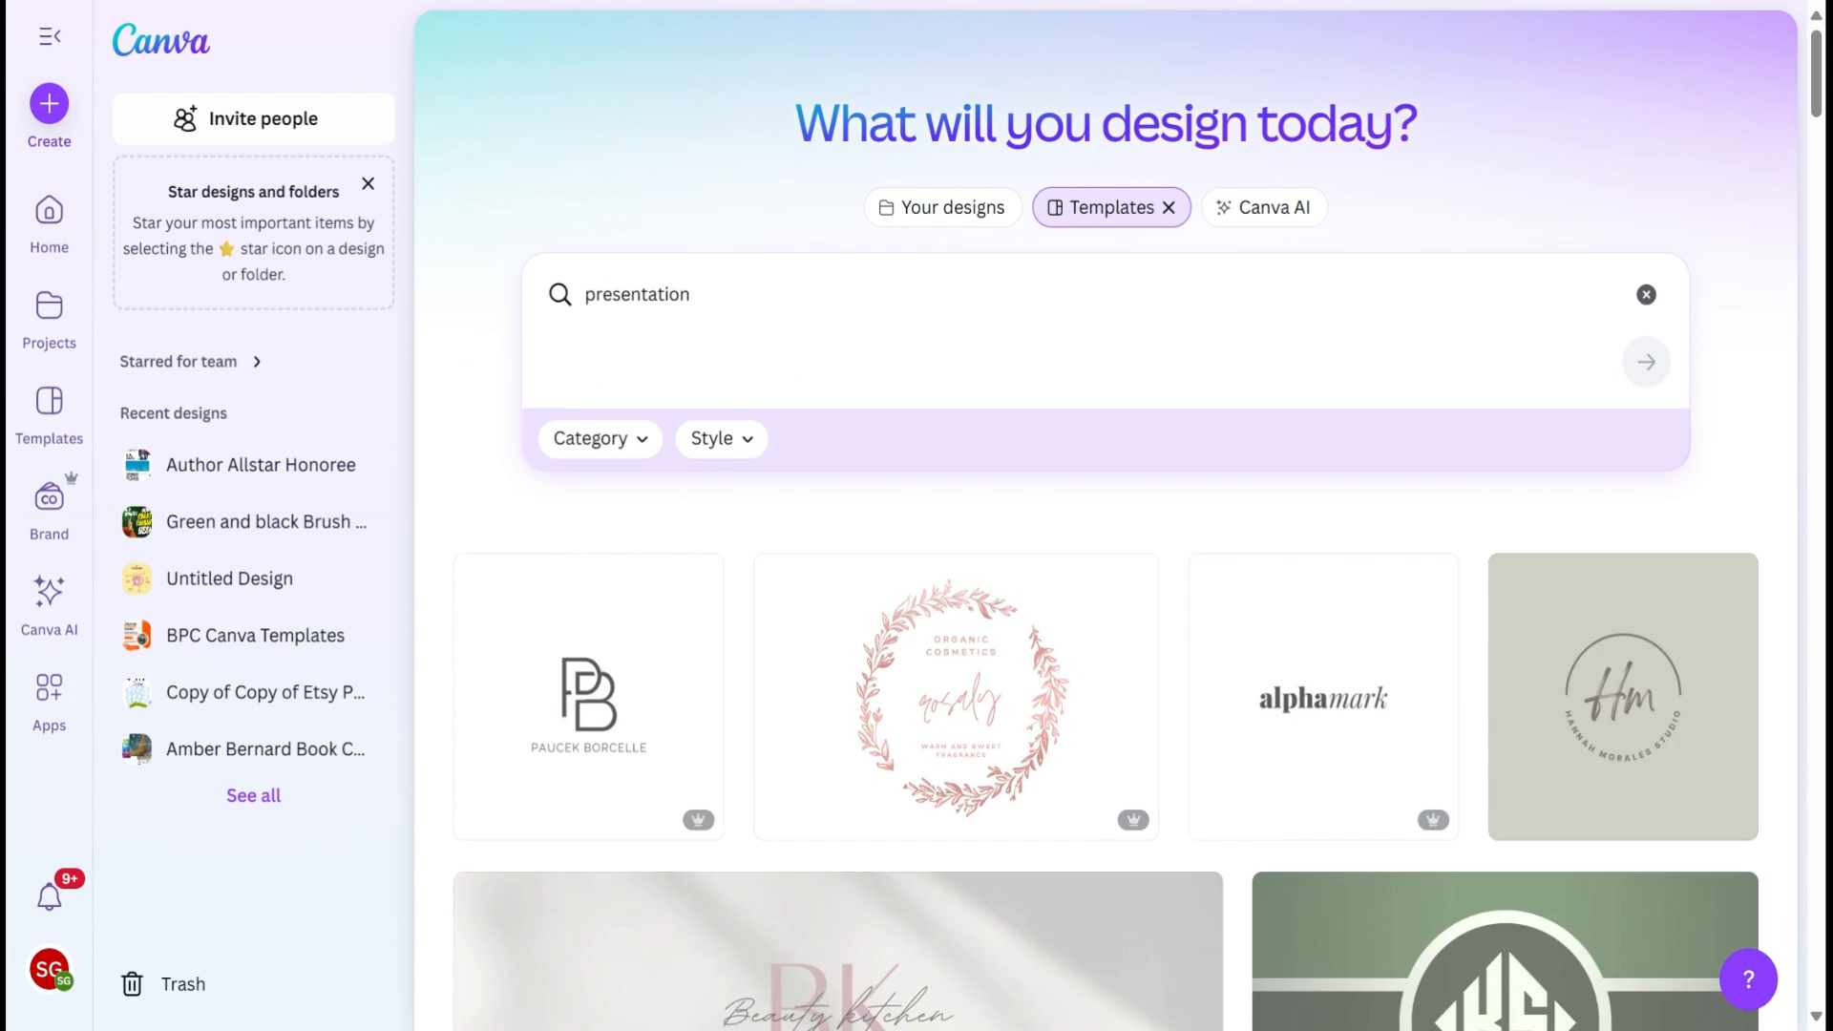
pyautogui.scroll(-3, 831, 534)
pyautogui.scroll(-14, 814, 630)
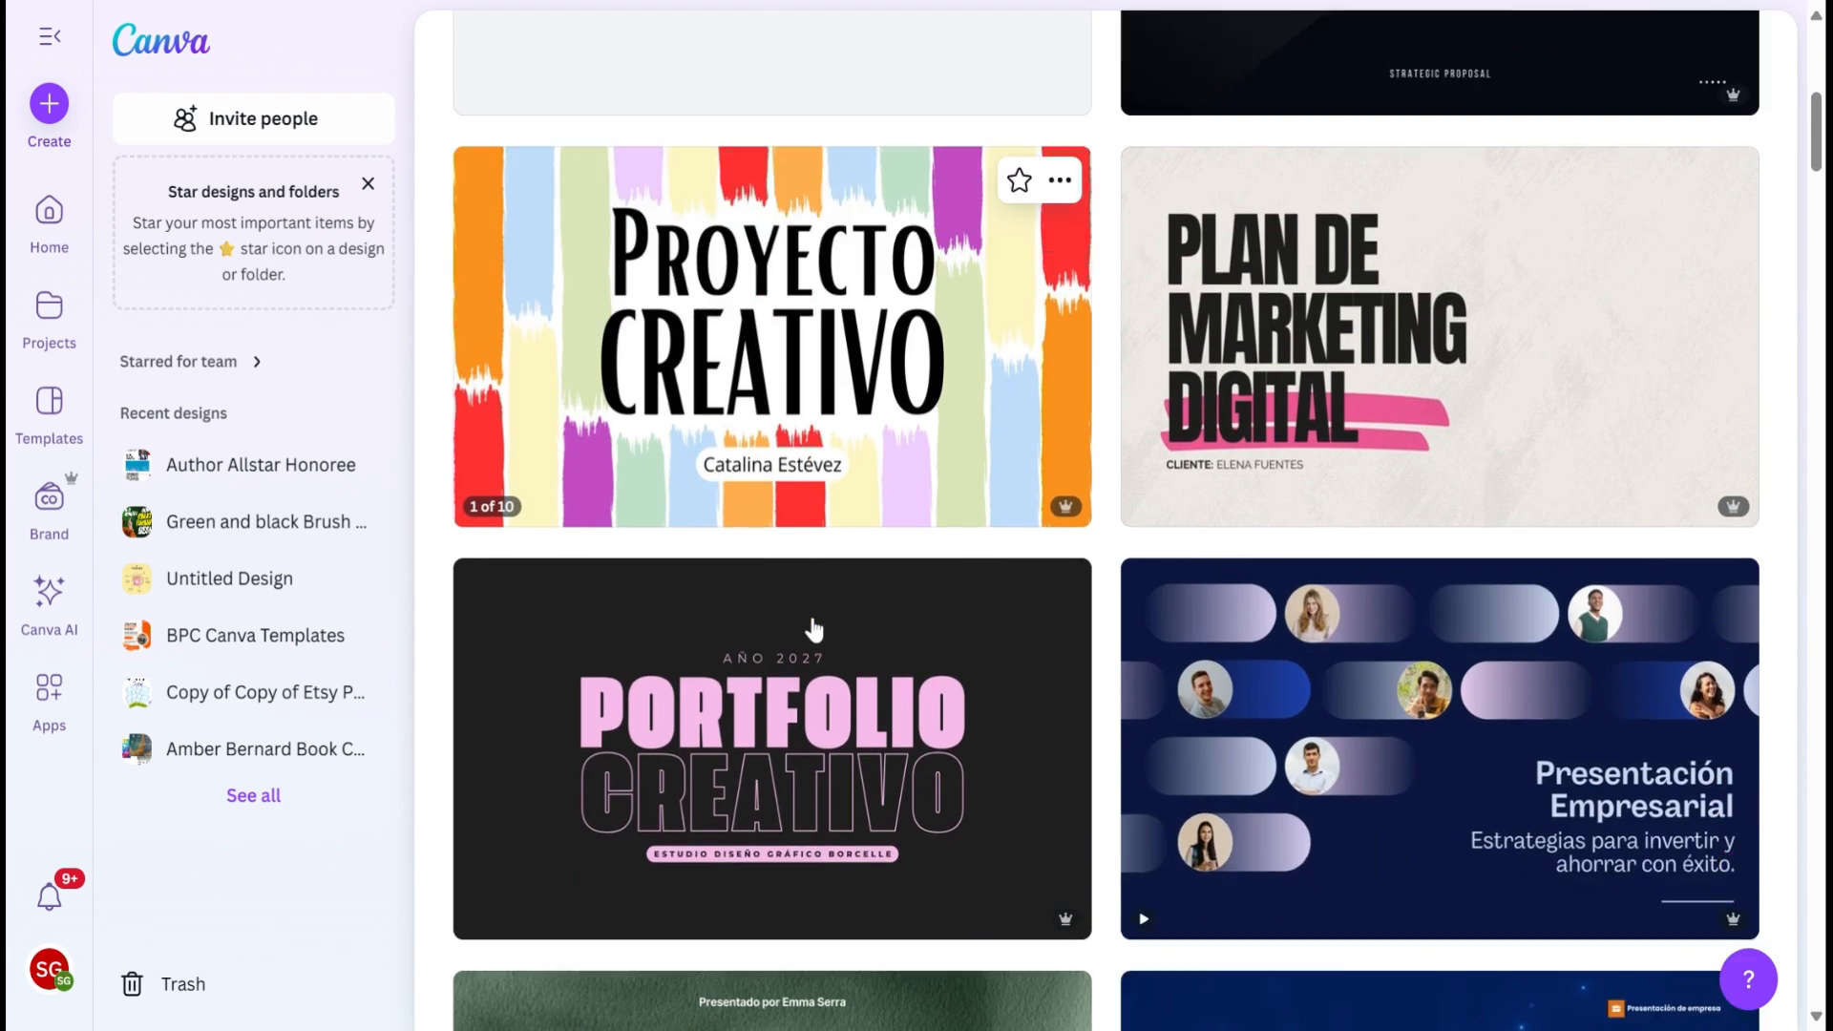
pyautogui.scroll(17, 637, 495)
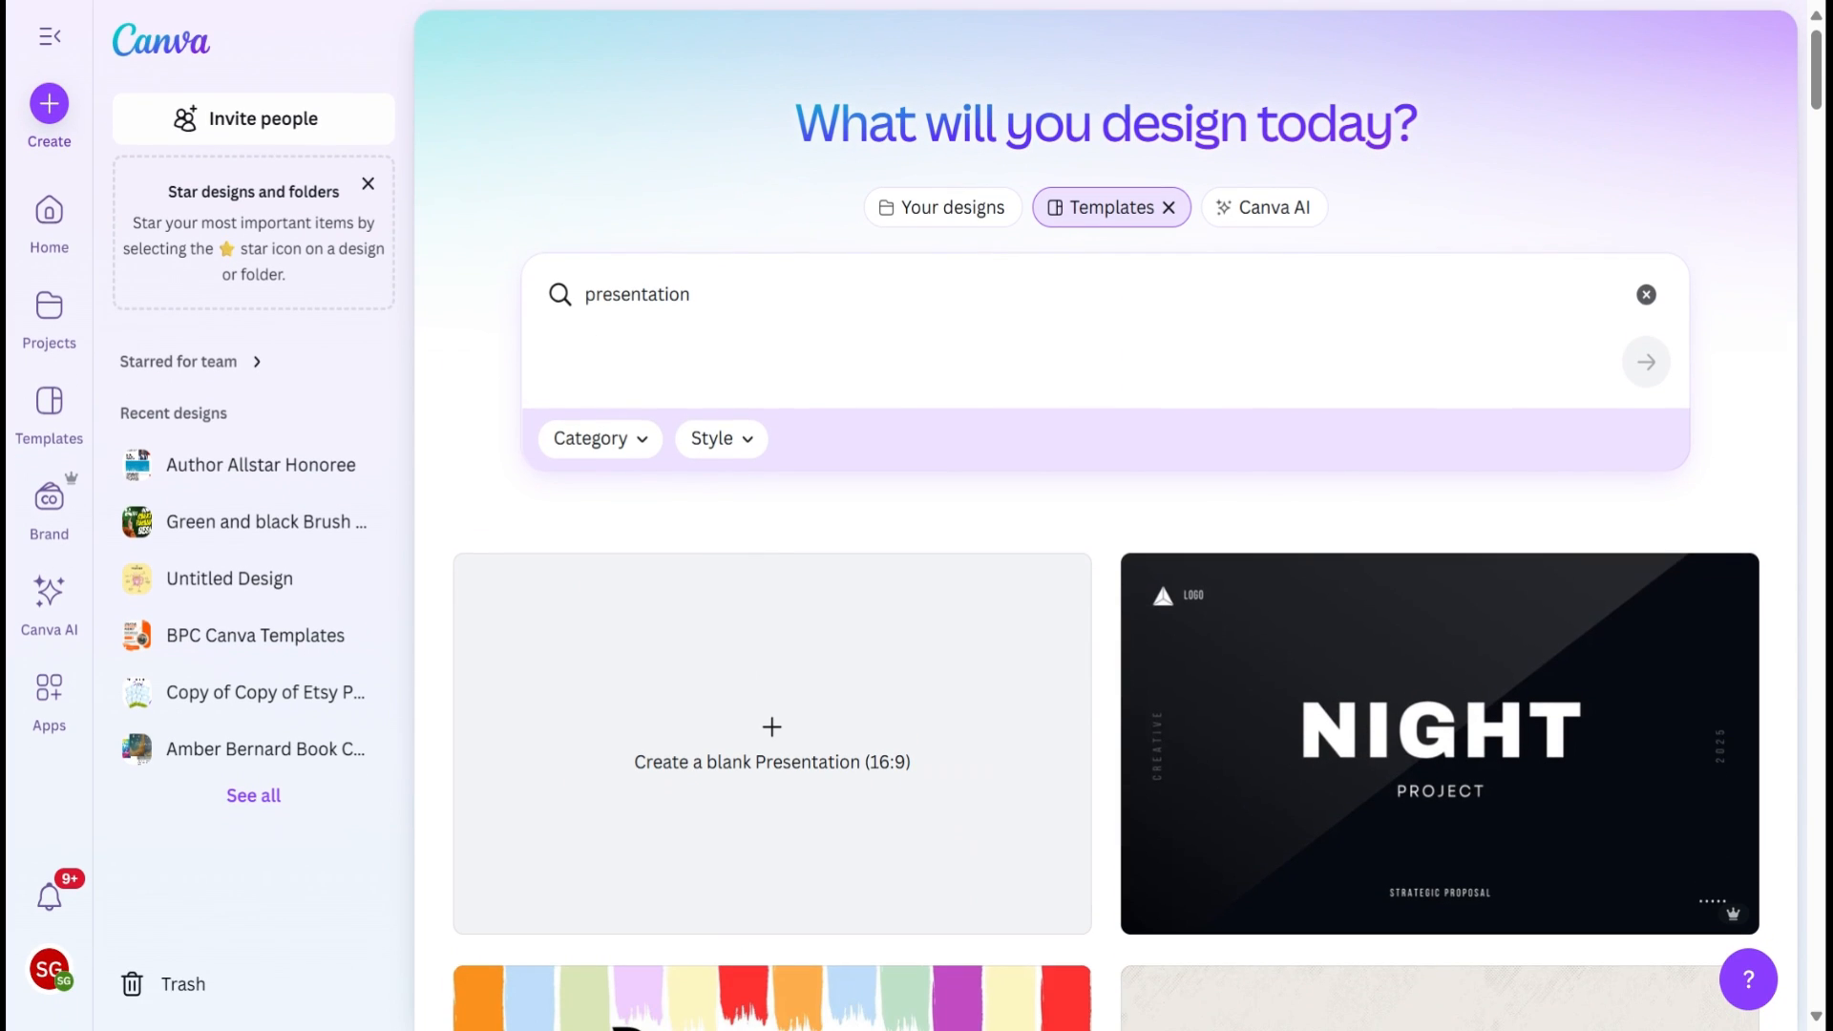
# Step: Narrow the template search to "food presentation" and browse the resulting food-themed designs
pyautogui.click(585, 294)
pyautogui.write('food')
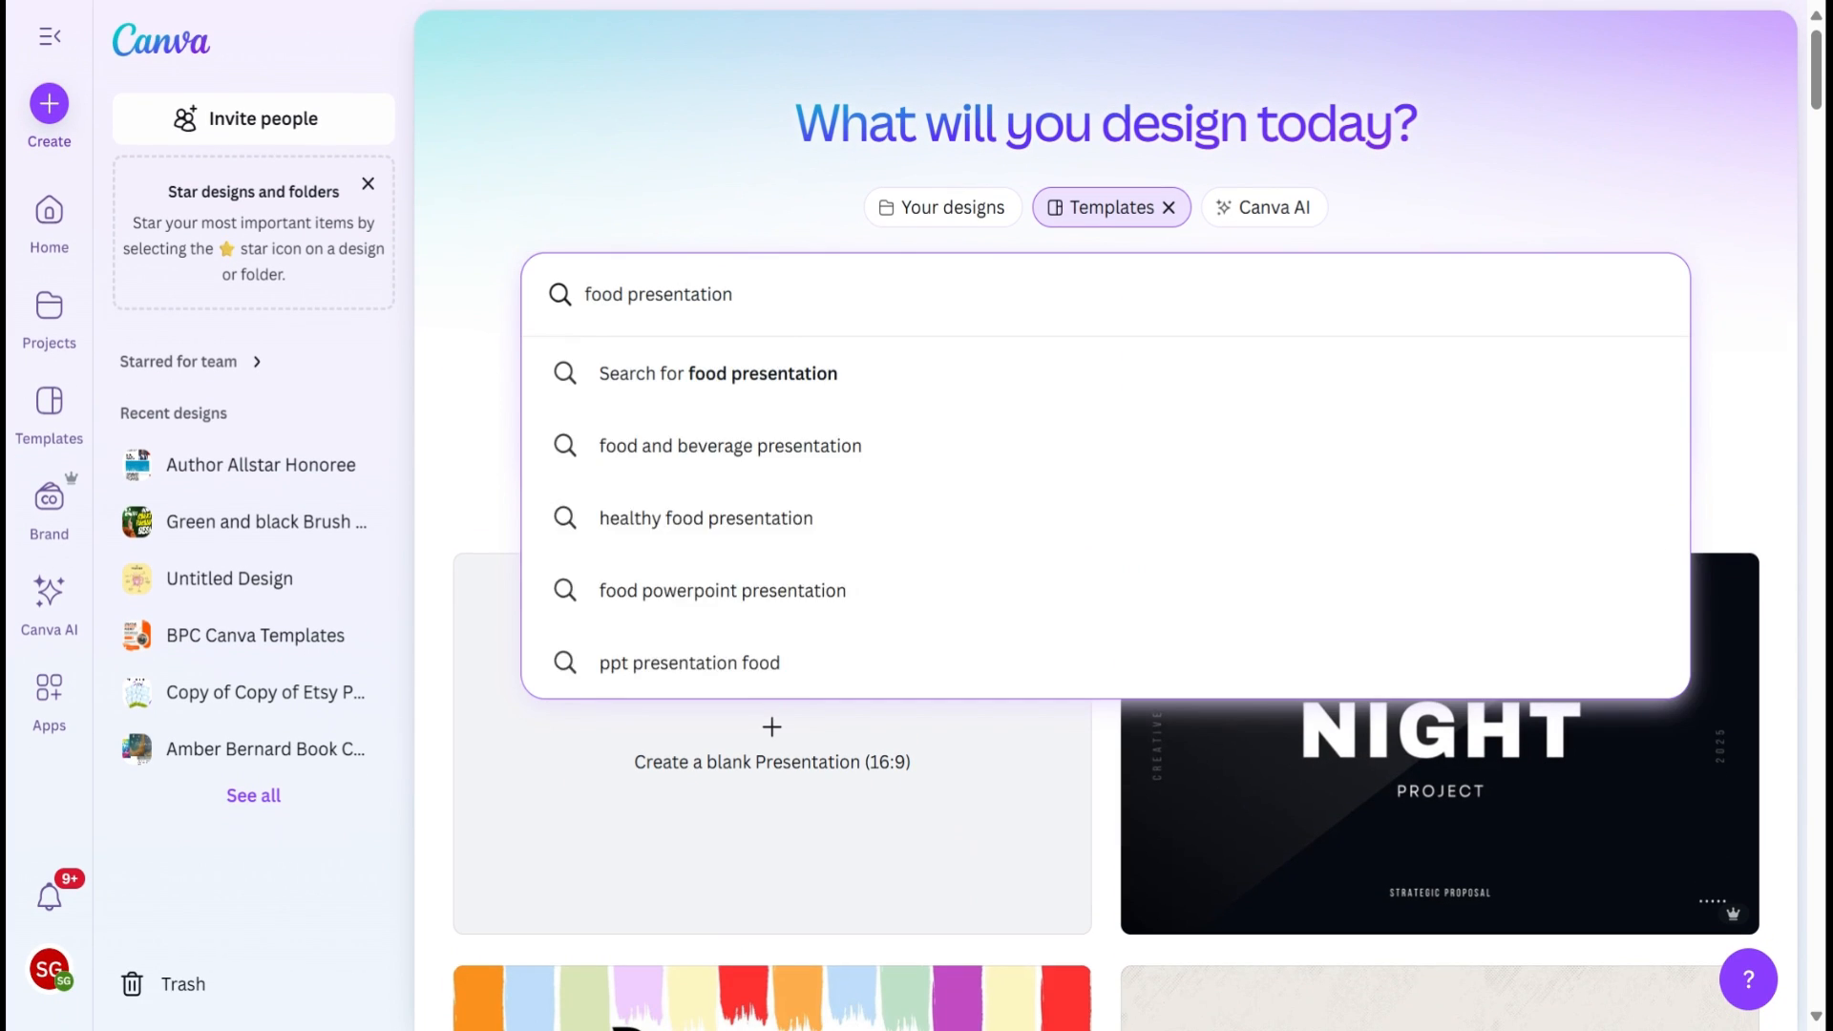
pyautogui.press('Return')
pyautogui.scroll(-5, 948, 778)
pyautogui.scroll(-3, 948, 778)
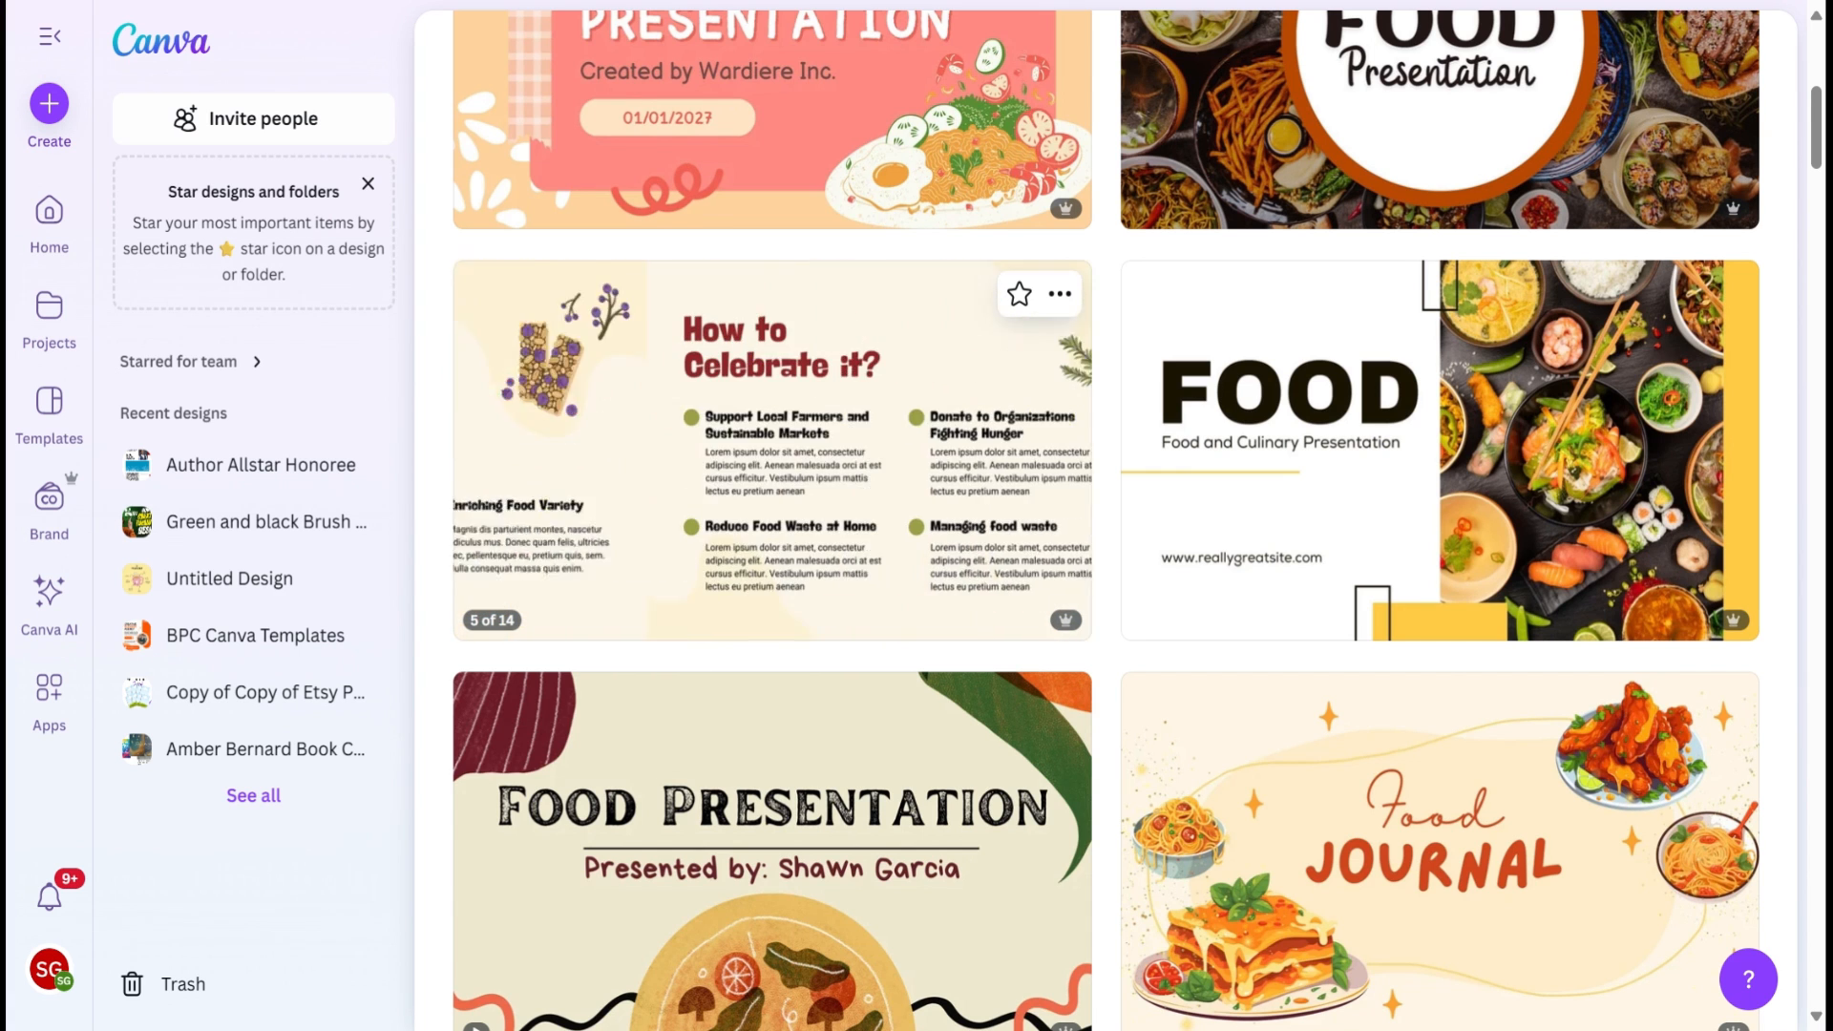
# Step: Preview the Brown Illustration World Food Day Presentation template, looking through the similar templates and its further slides
pyautogui.click(841, 416)
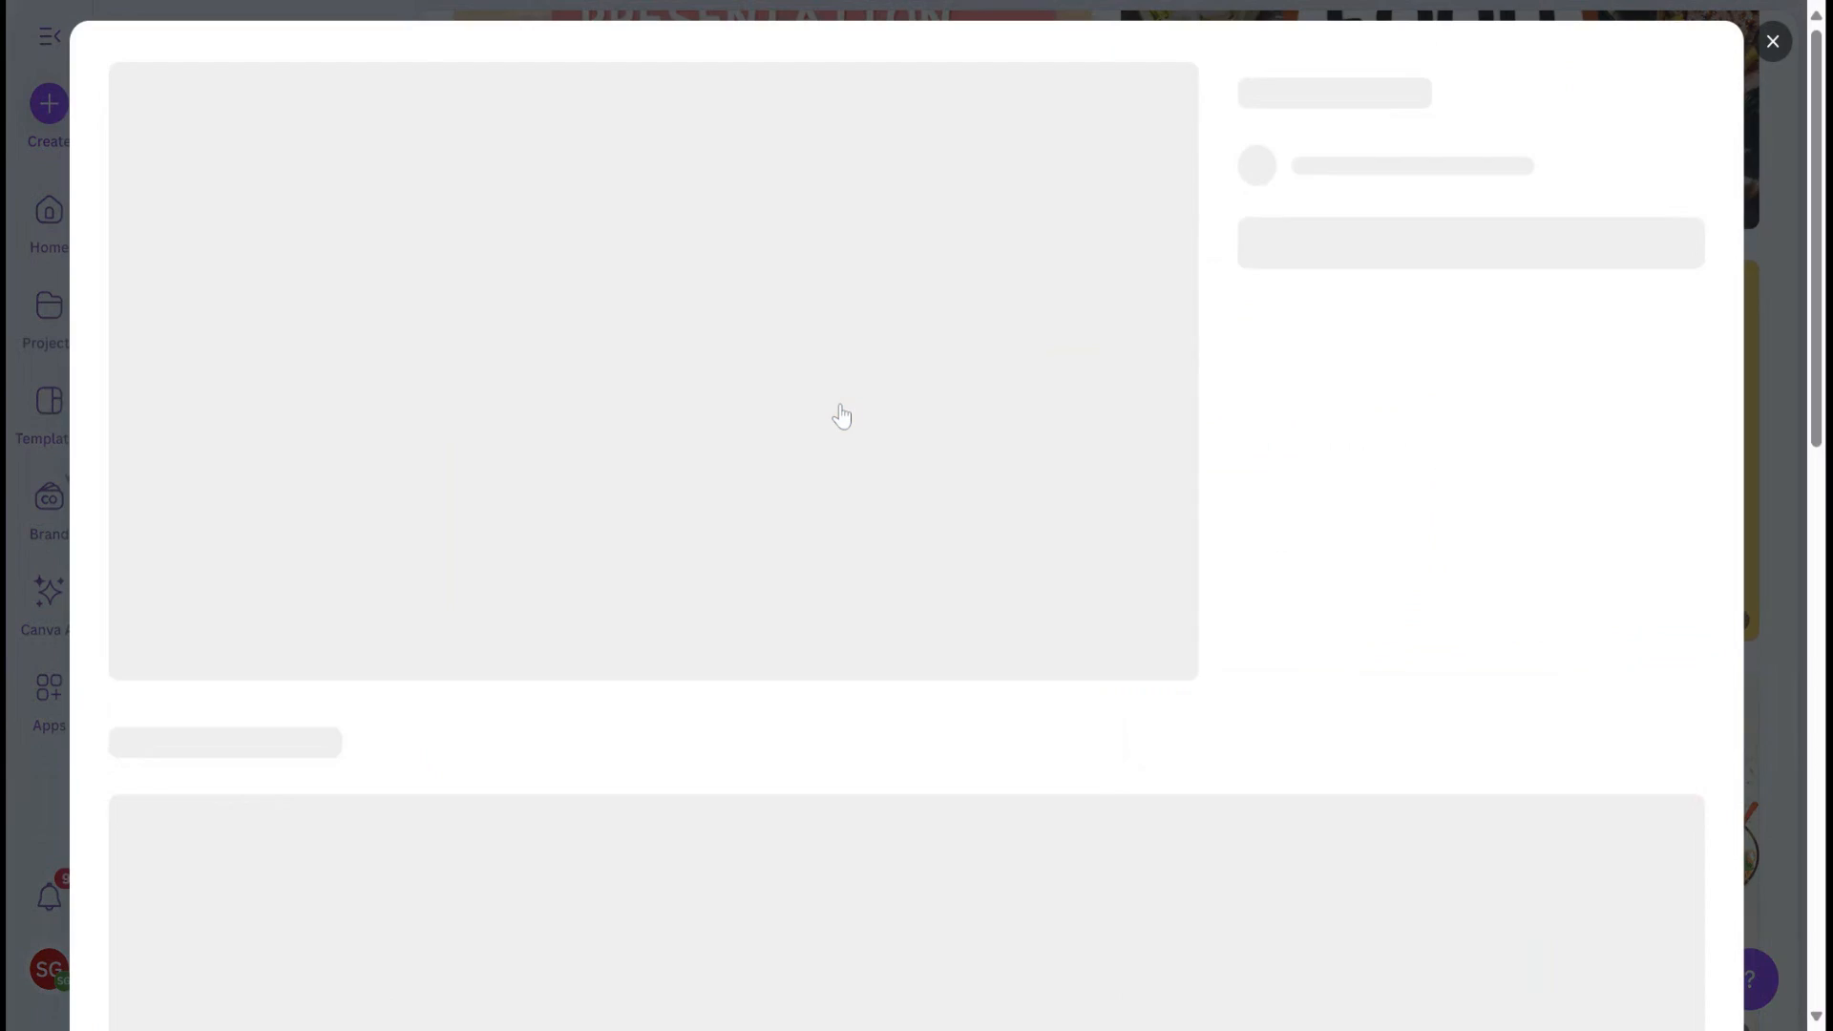
pyautogui.scroll(-5, 1107, 604)
pyautogui.scroll(2, 1080, 617)
pyautogui.scroll(-3, 1080, 621)
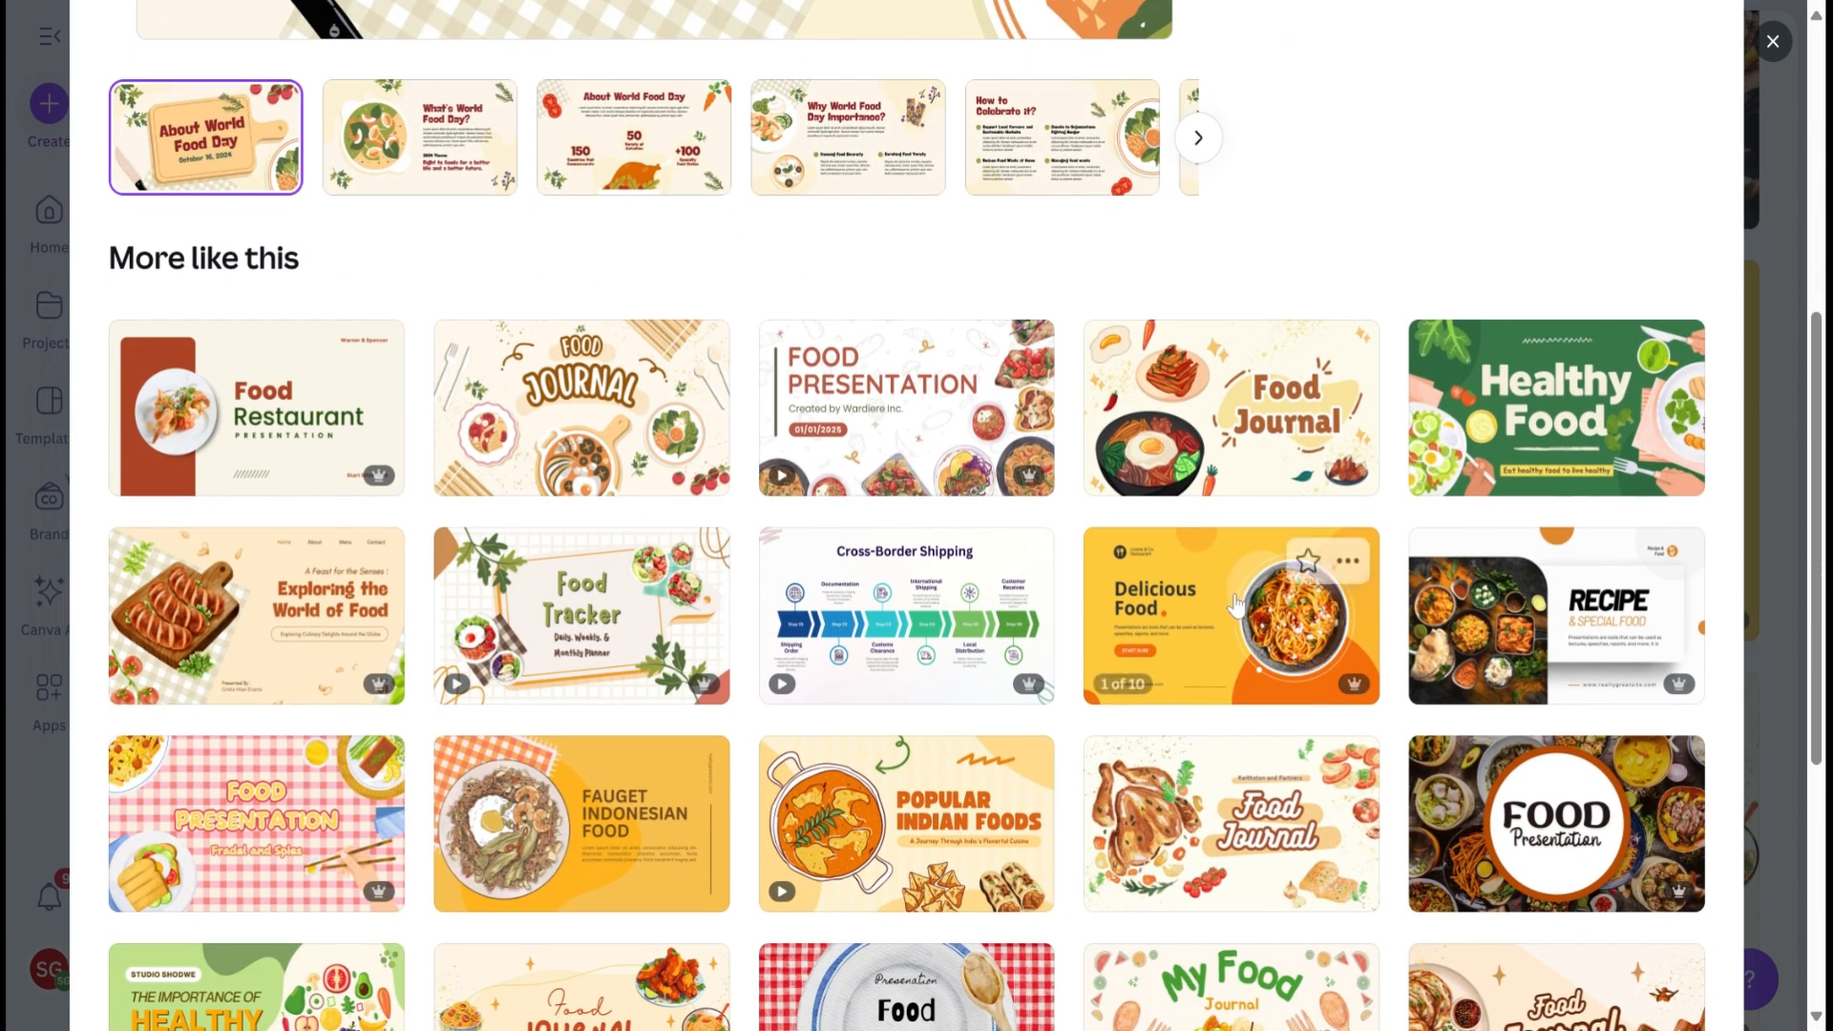
pyautogui.scroll(-2, 1230, 608)
pyautogui.scroll(-4, 1230, 608)
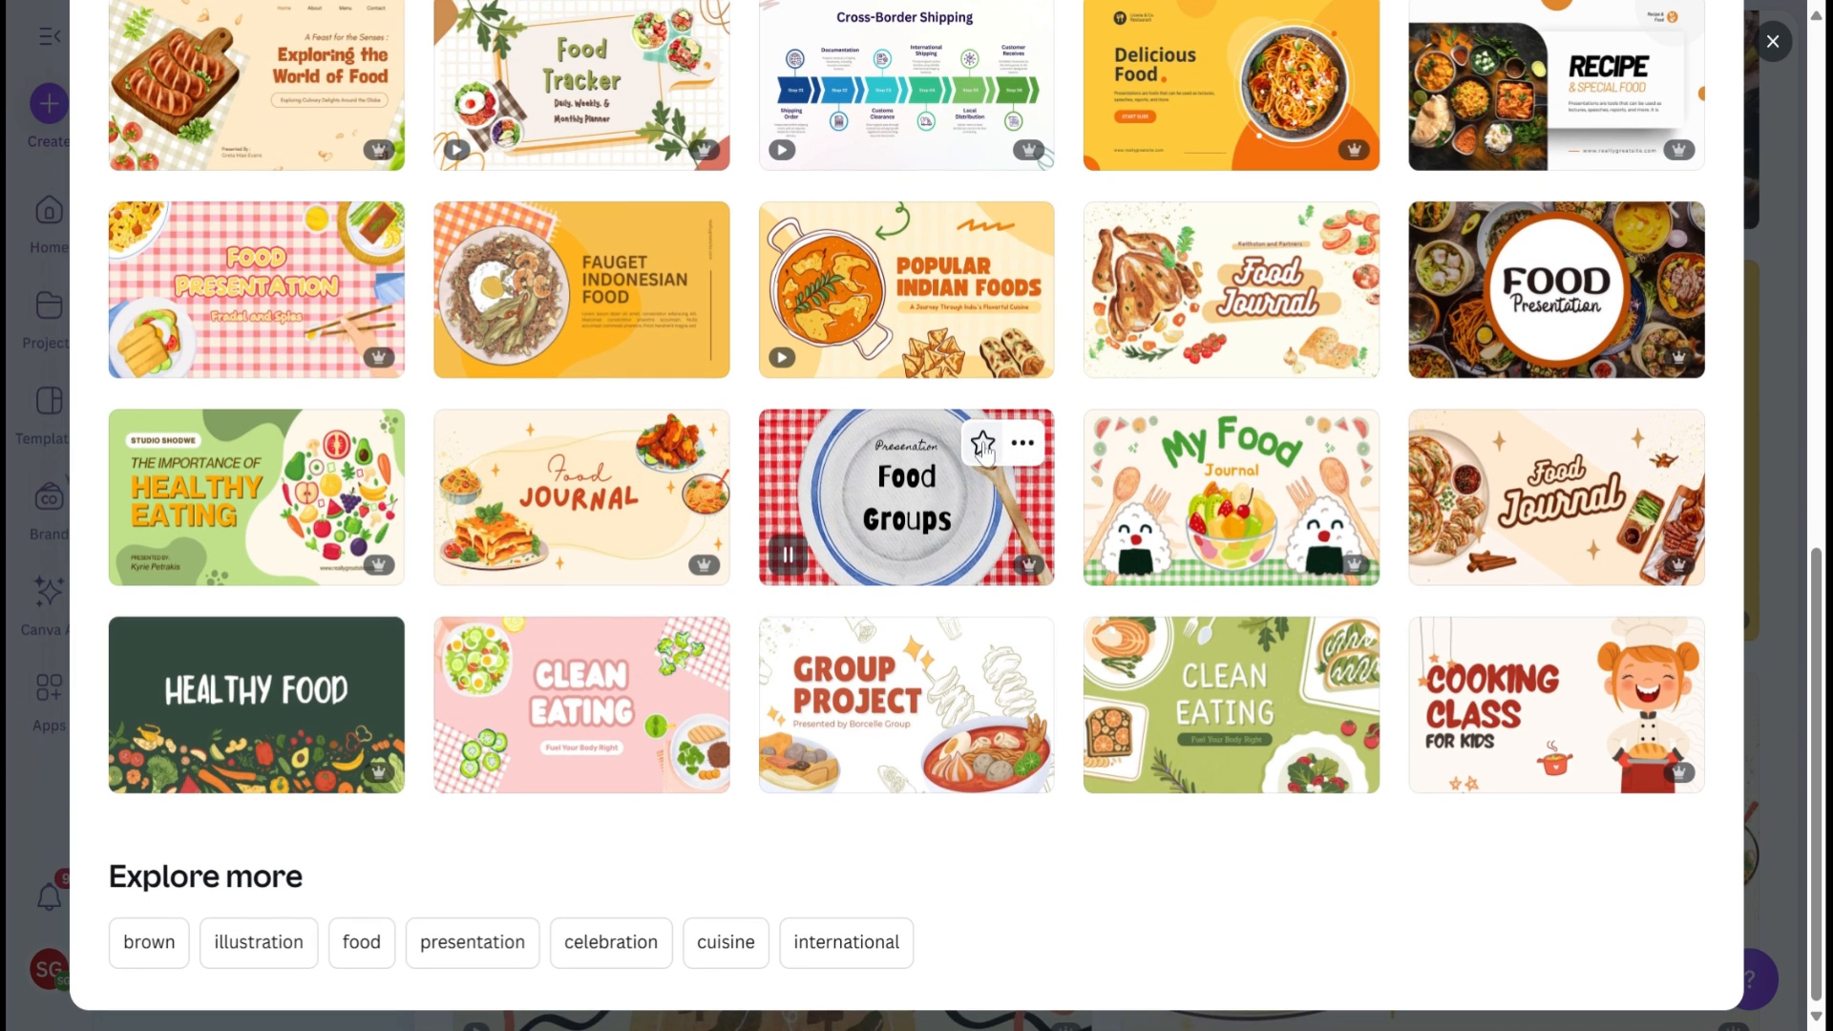
pyautogui.scroll(13, 981, 446)
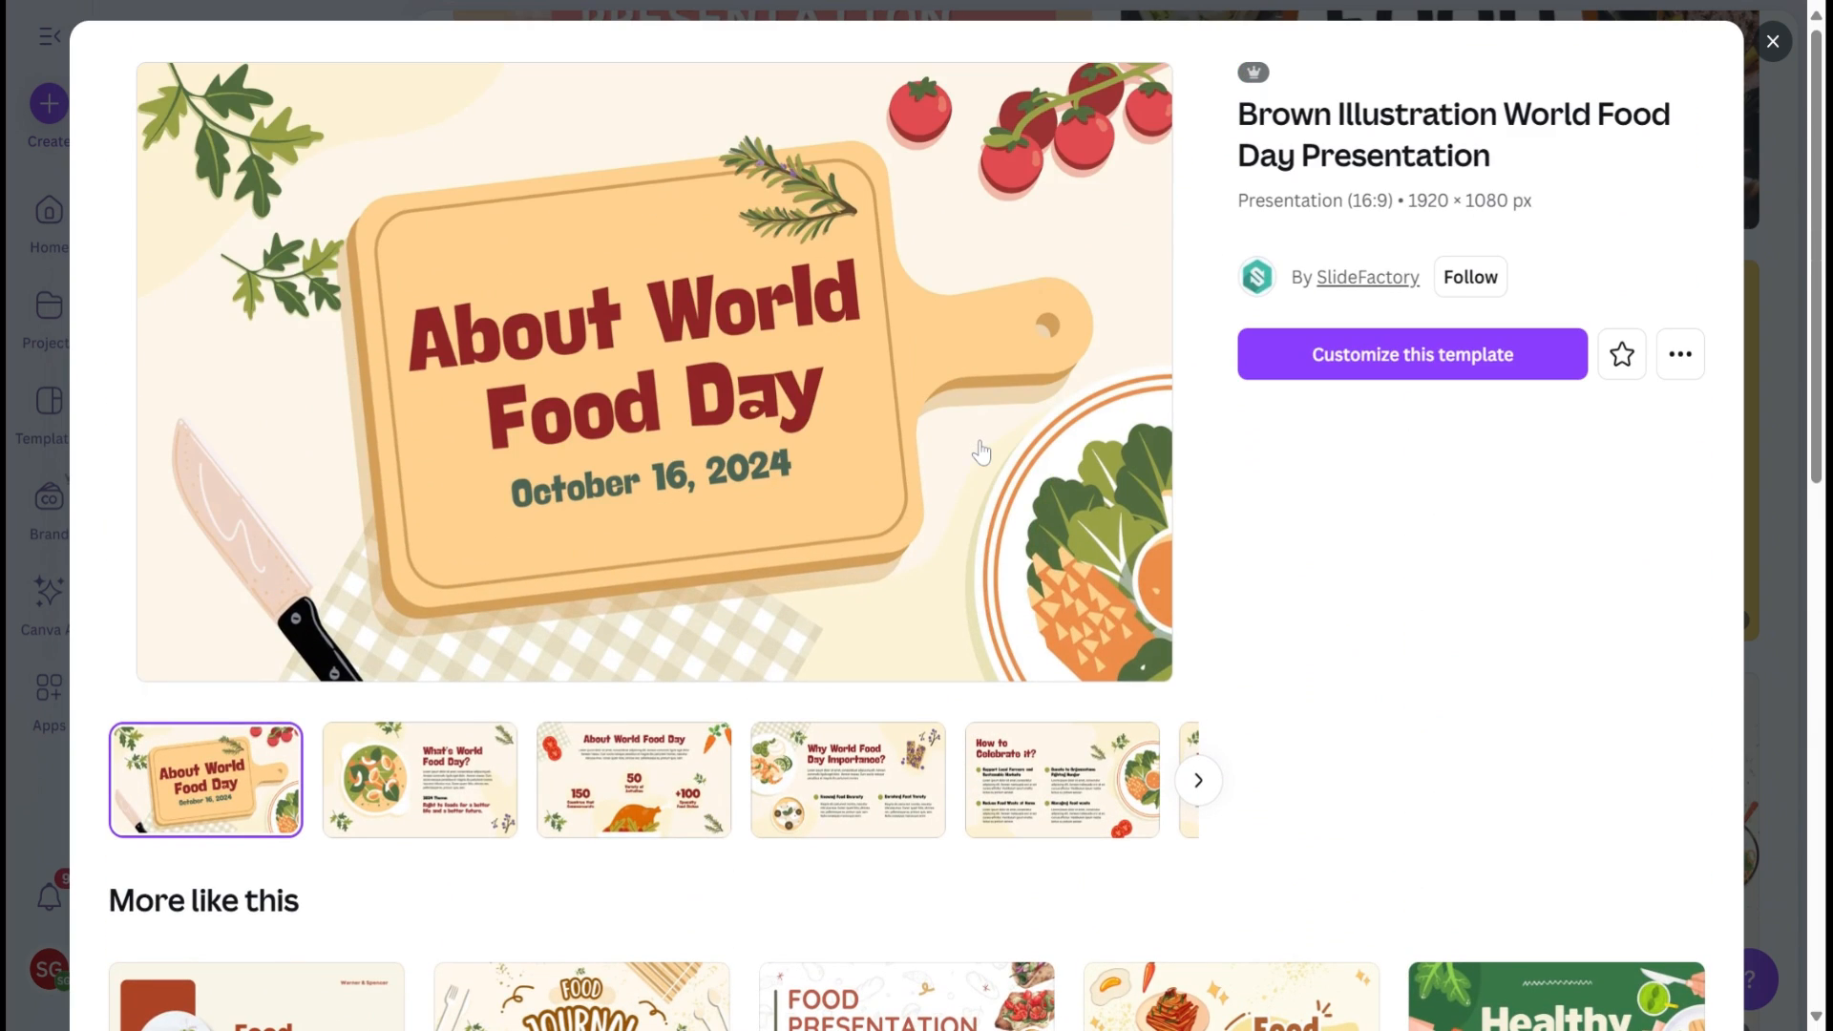
pyautogui.click(1189, 779)
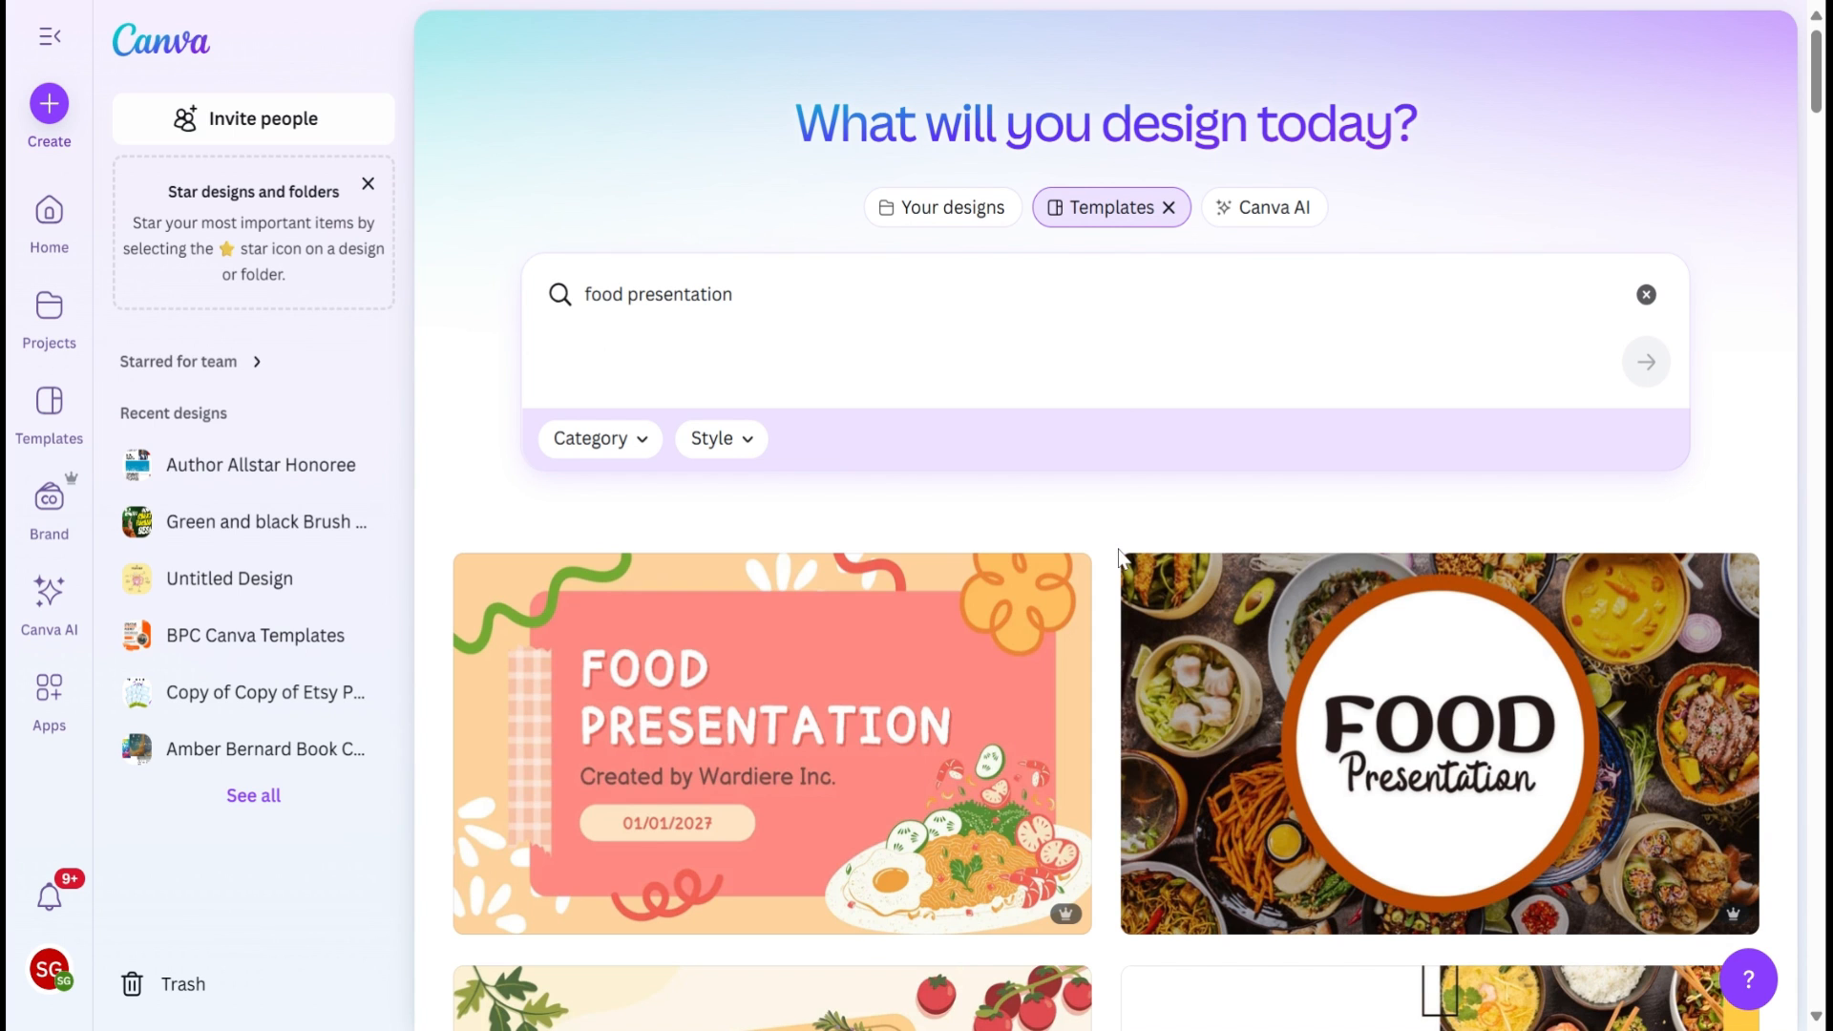
pyautogui.scroll(-1, 1118, 557)
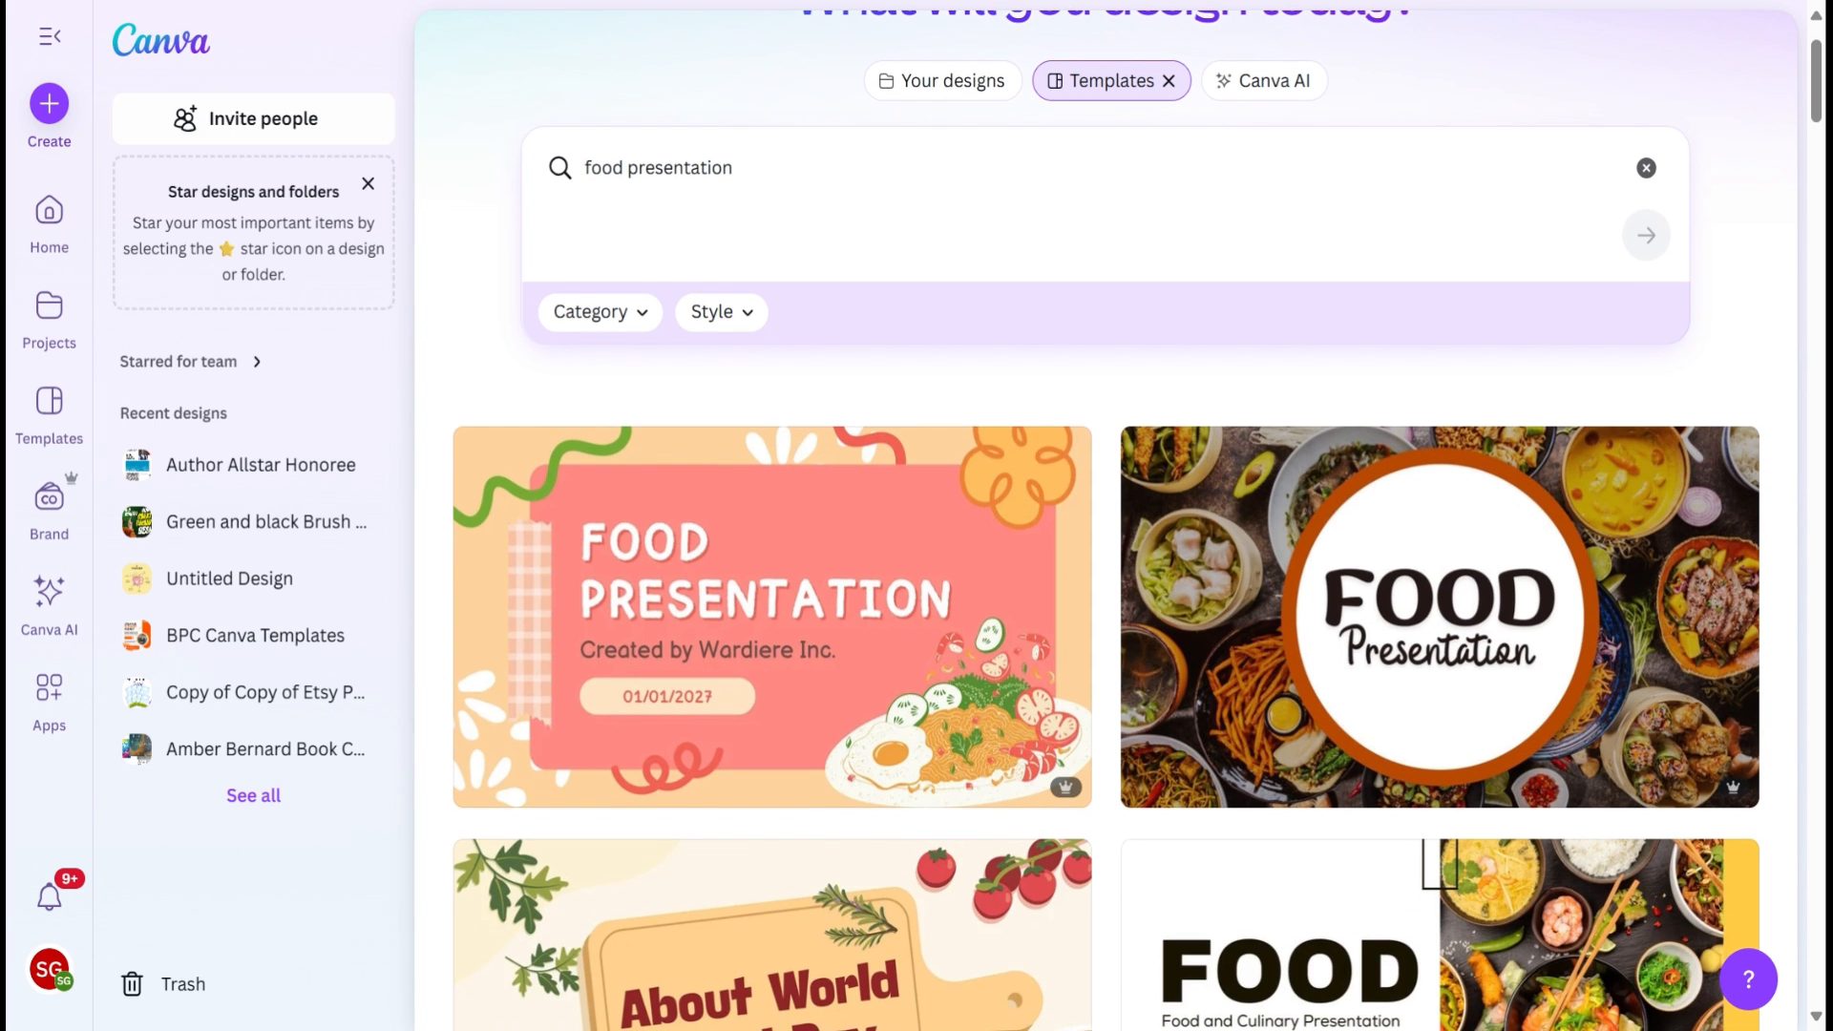
pyautogui.scroll(-2, 1258, 513)
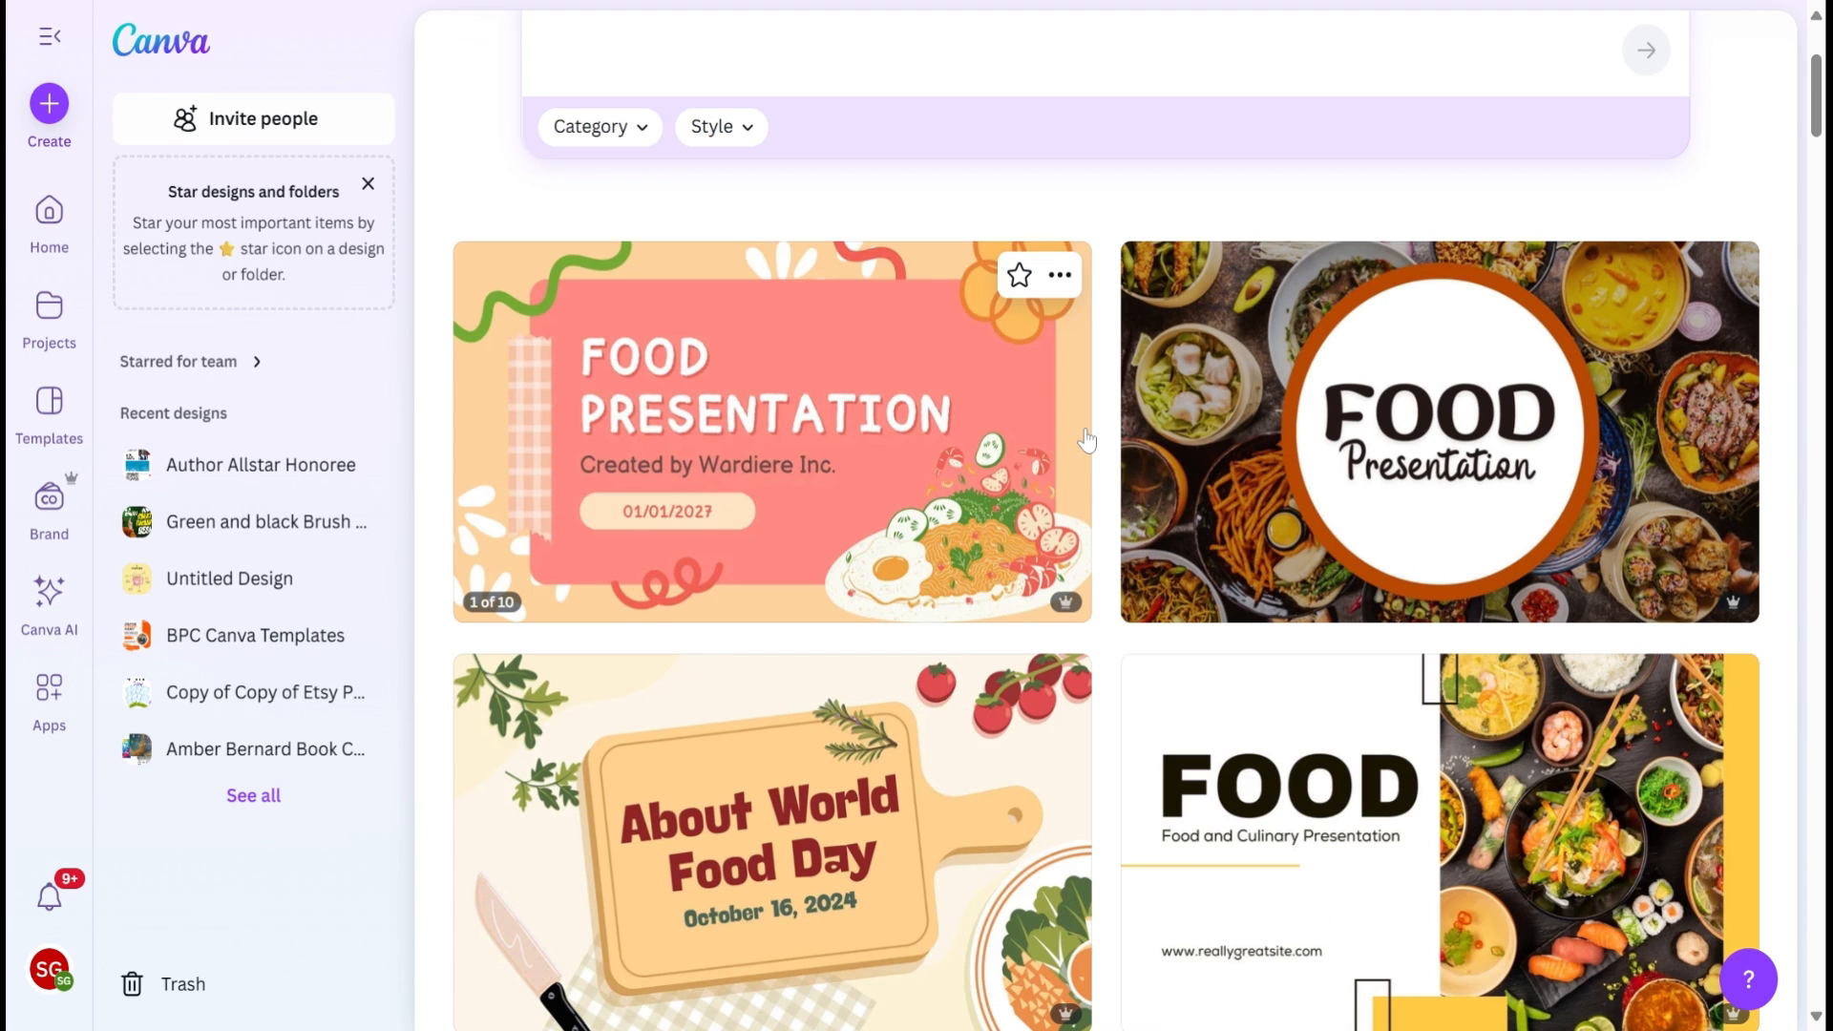
pyautogui.scroll(3, 1086, 440)
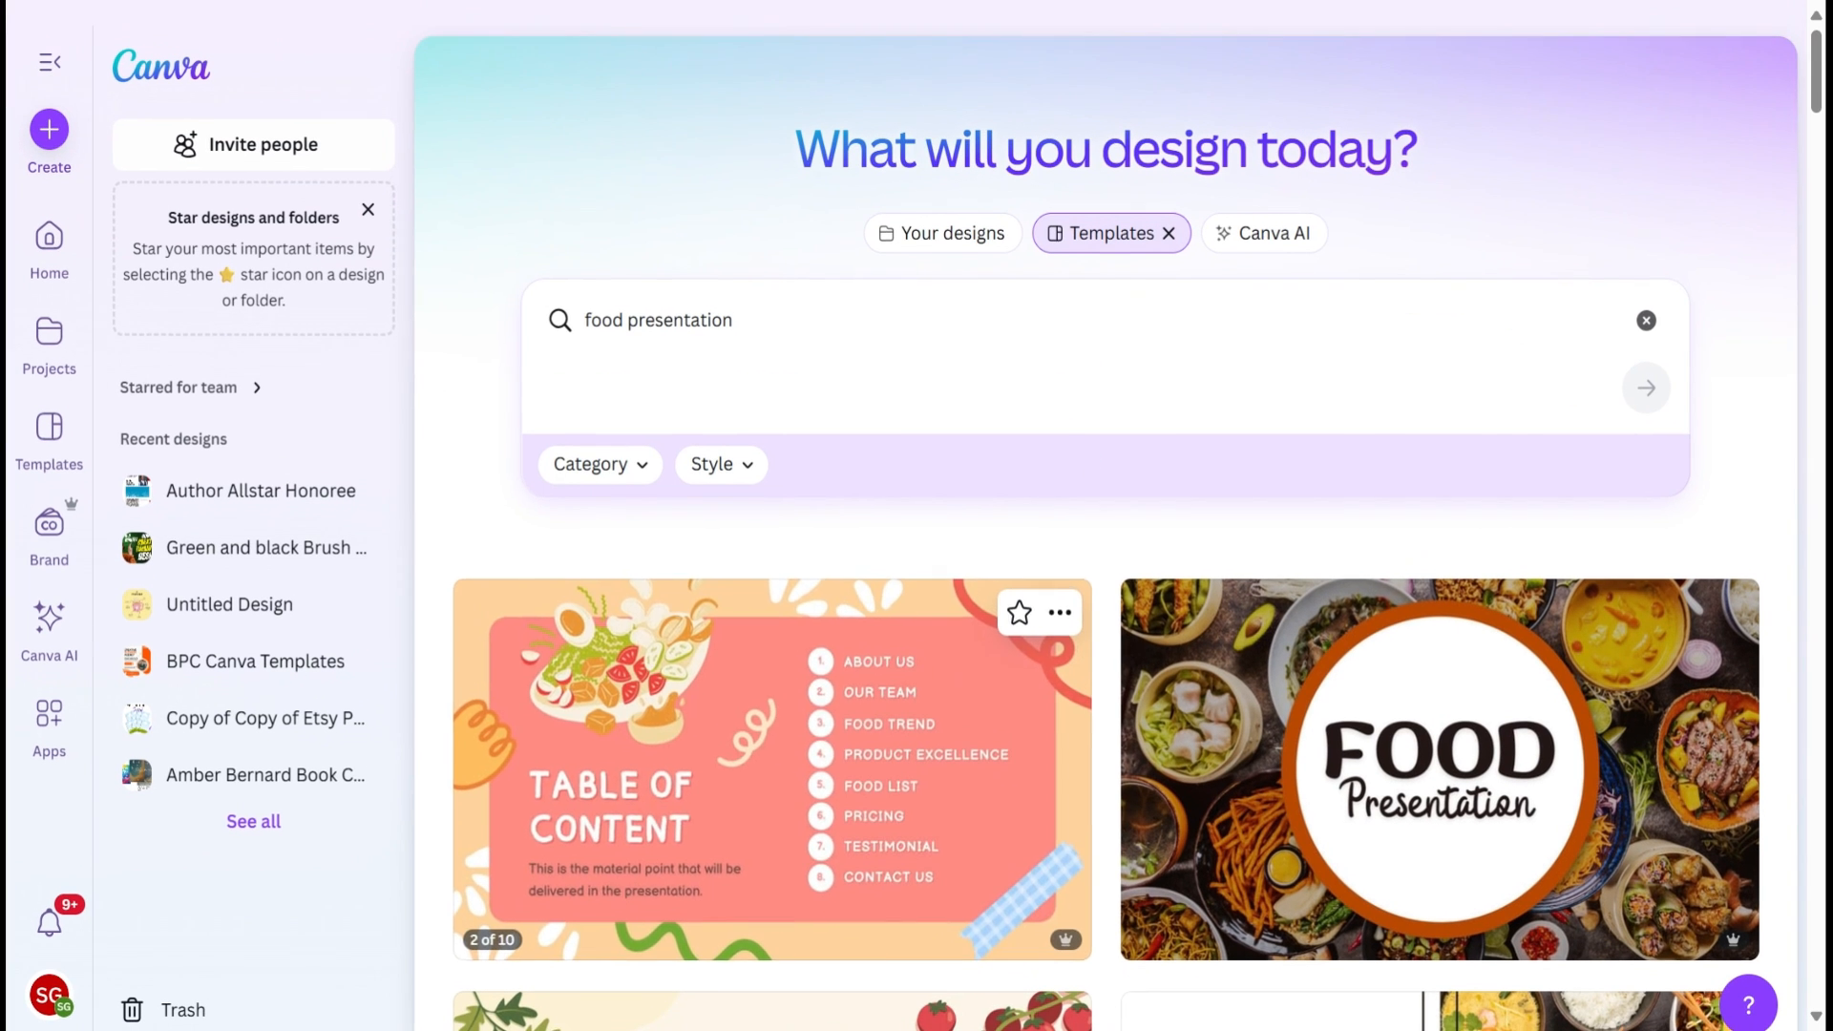